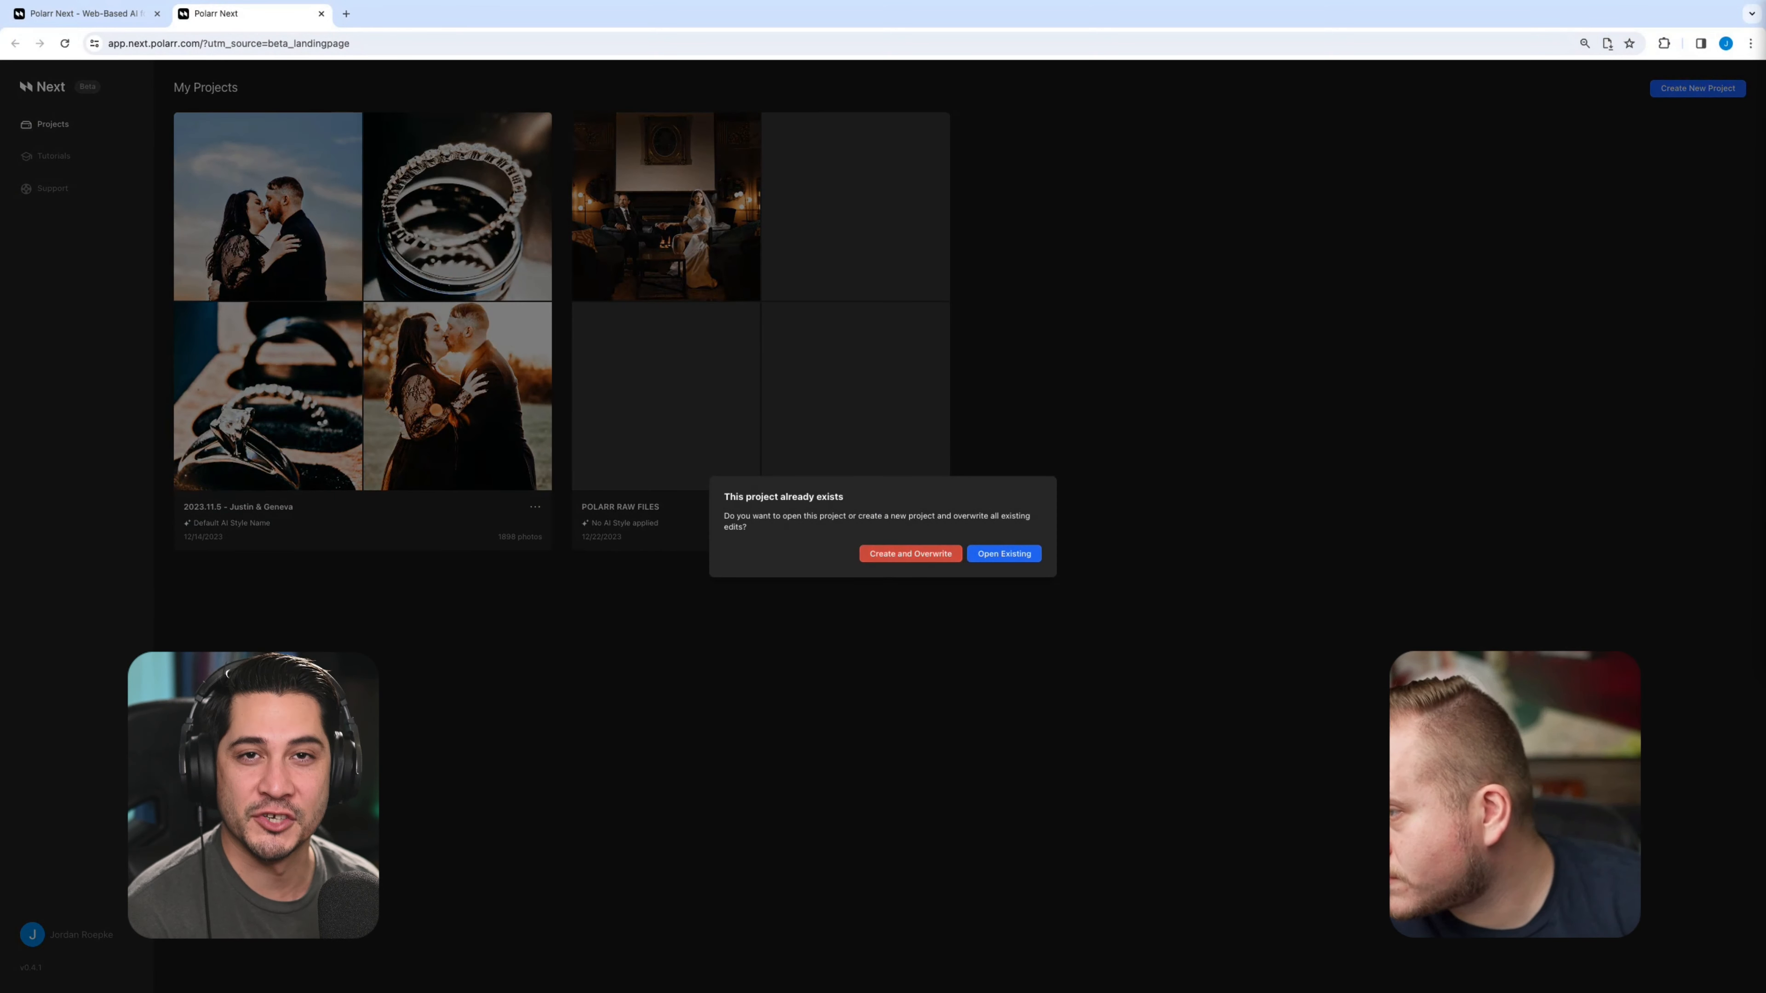
# Create the project anew, overwriting the existing one, and have it build a new AI style
pyautogui.click(910, 554)
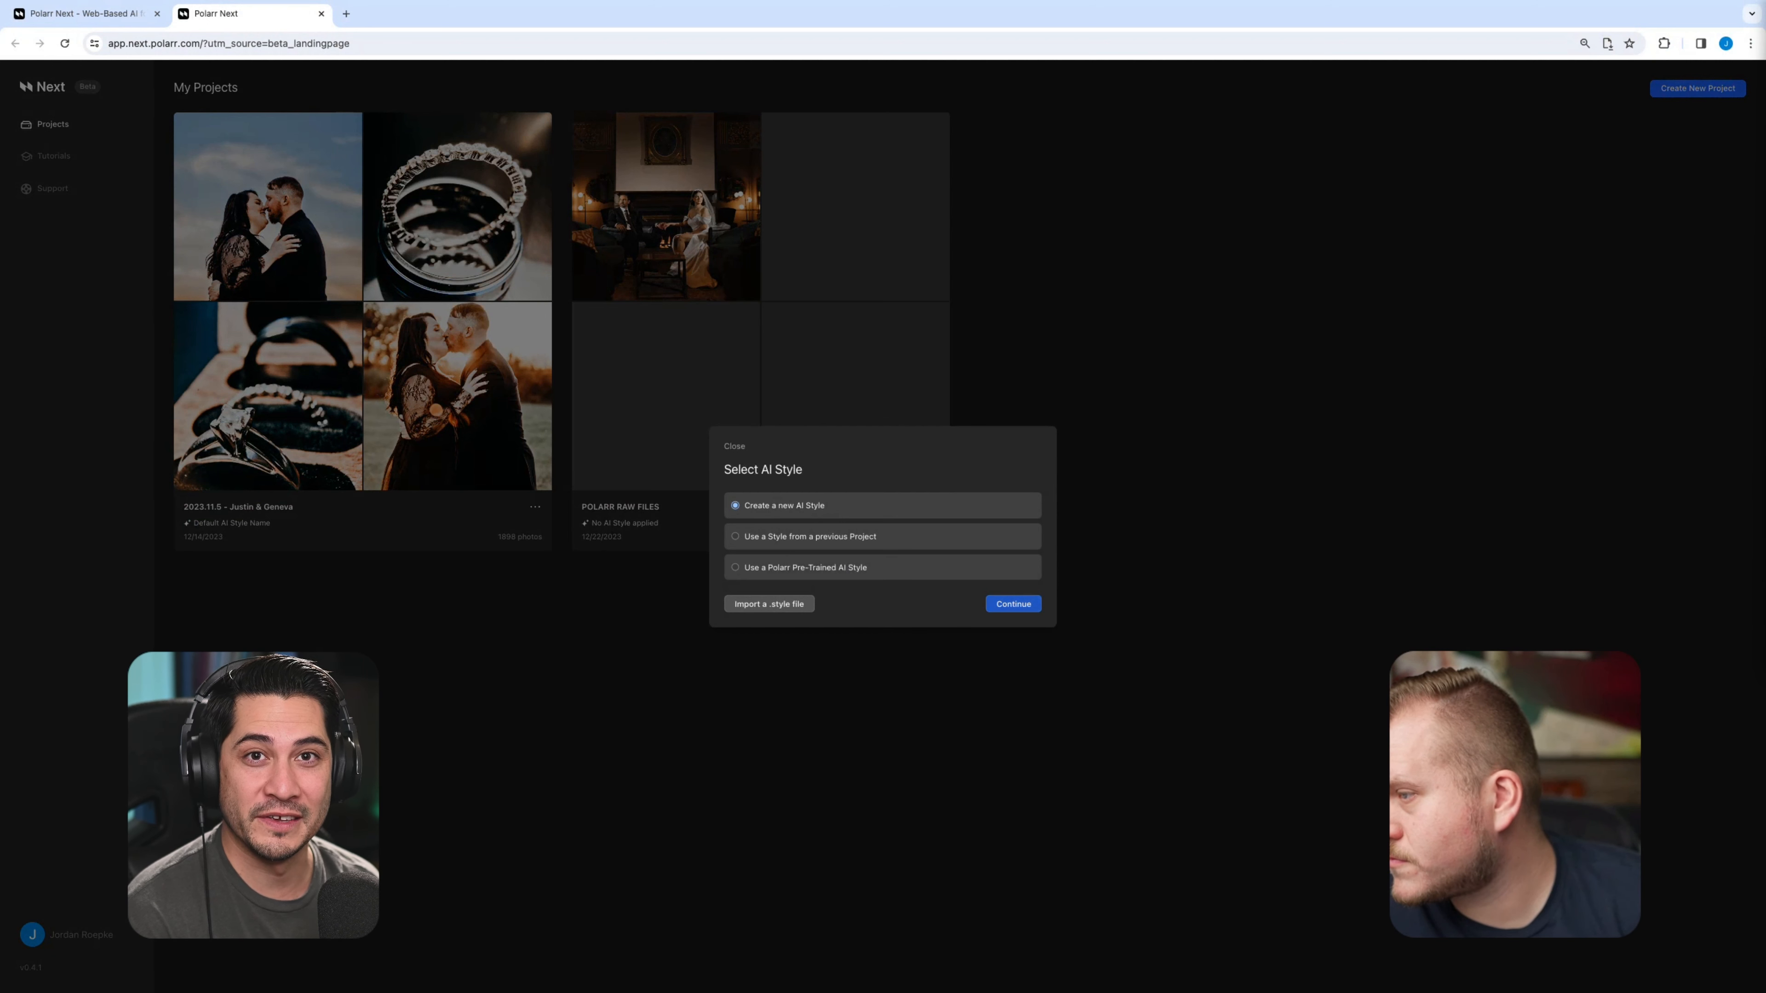
pyautogui.click(1012, 603)
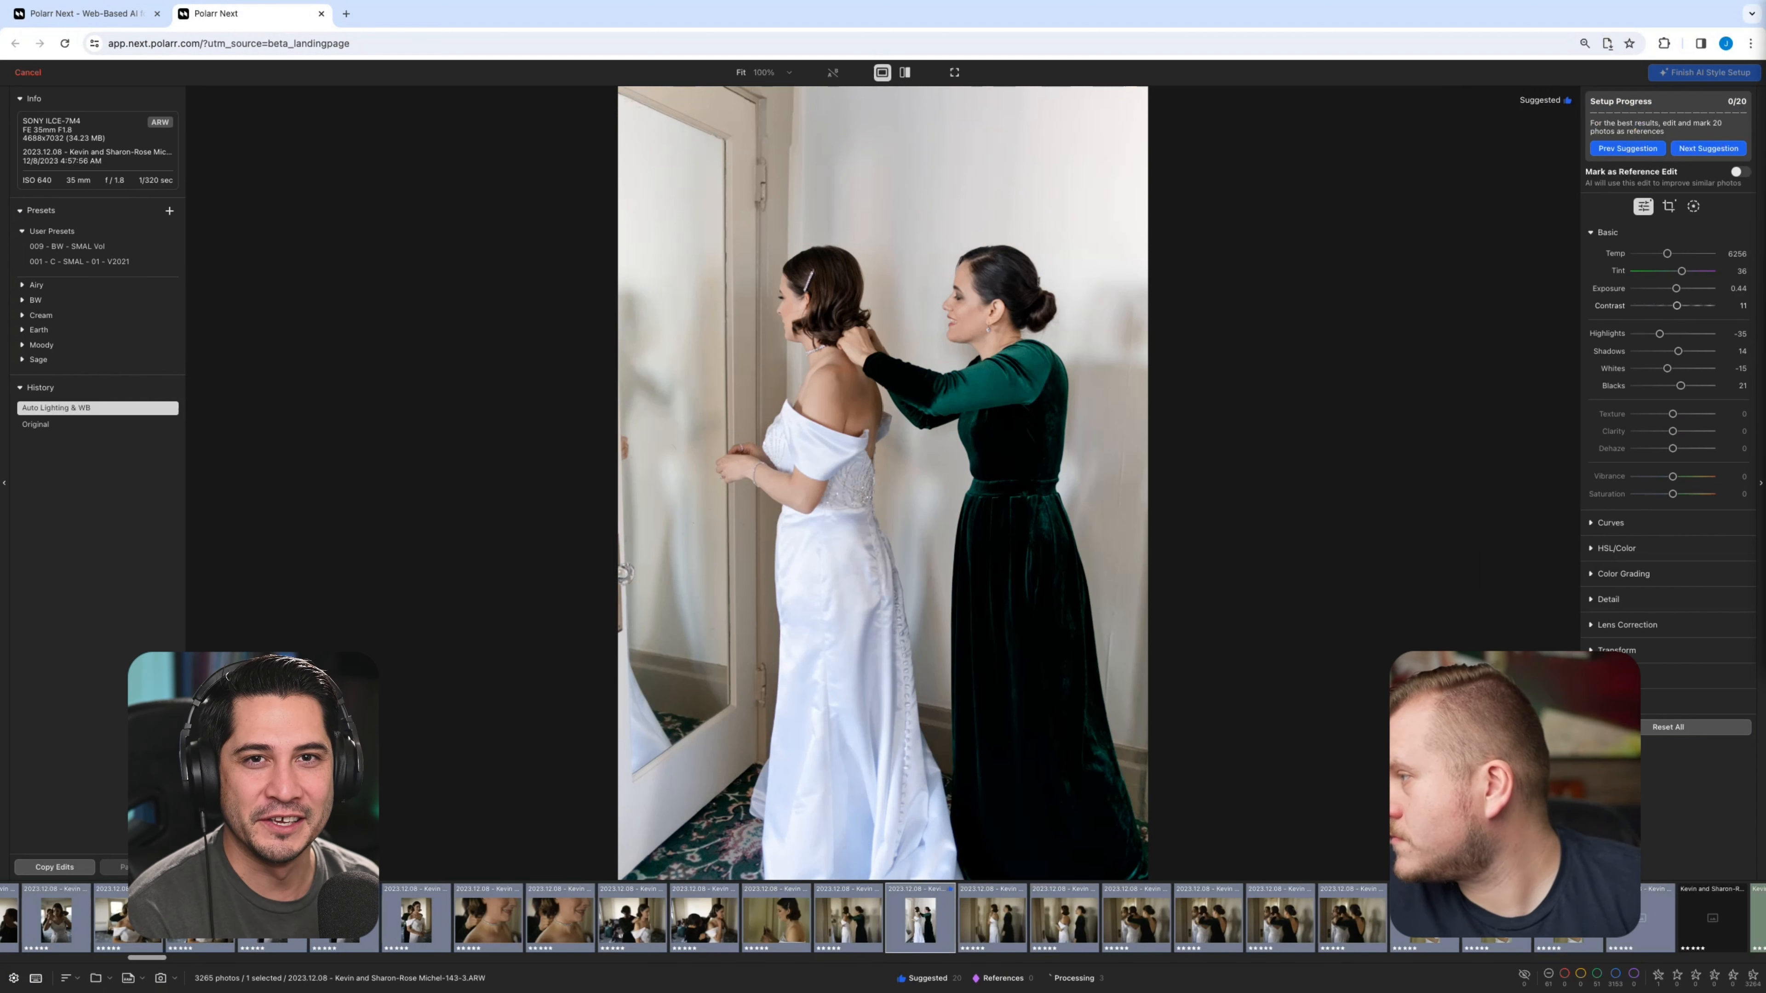
# Set the dressing photo's temperature to 6783, exposure to 0.45 and contrast to 48, mark it as a reference edit and go to the following suggestion
pyautogui.moveTo(1675, 288)
pyautogui.mouseDown()
pyautogui.moveTo(1691, 305)
pyautogui.moveTo(1670, 254)
pyautogui.mouseUp()
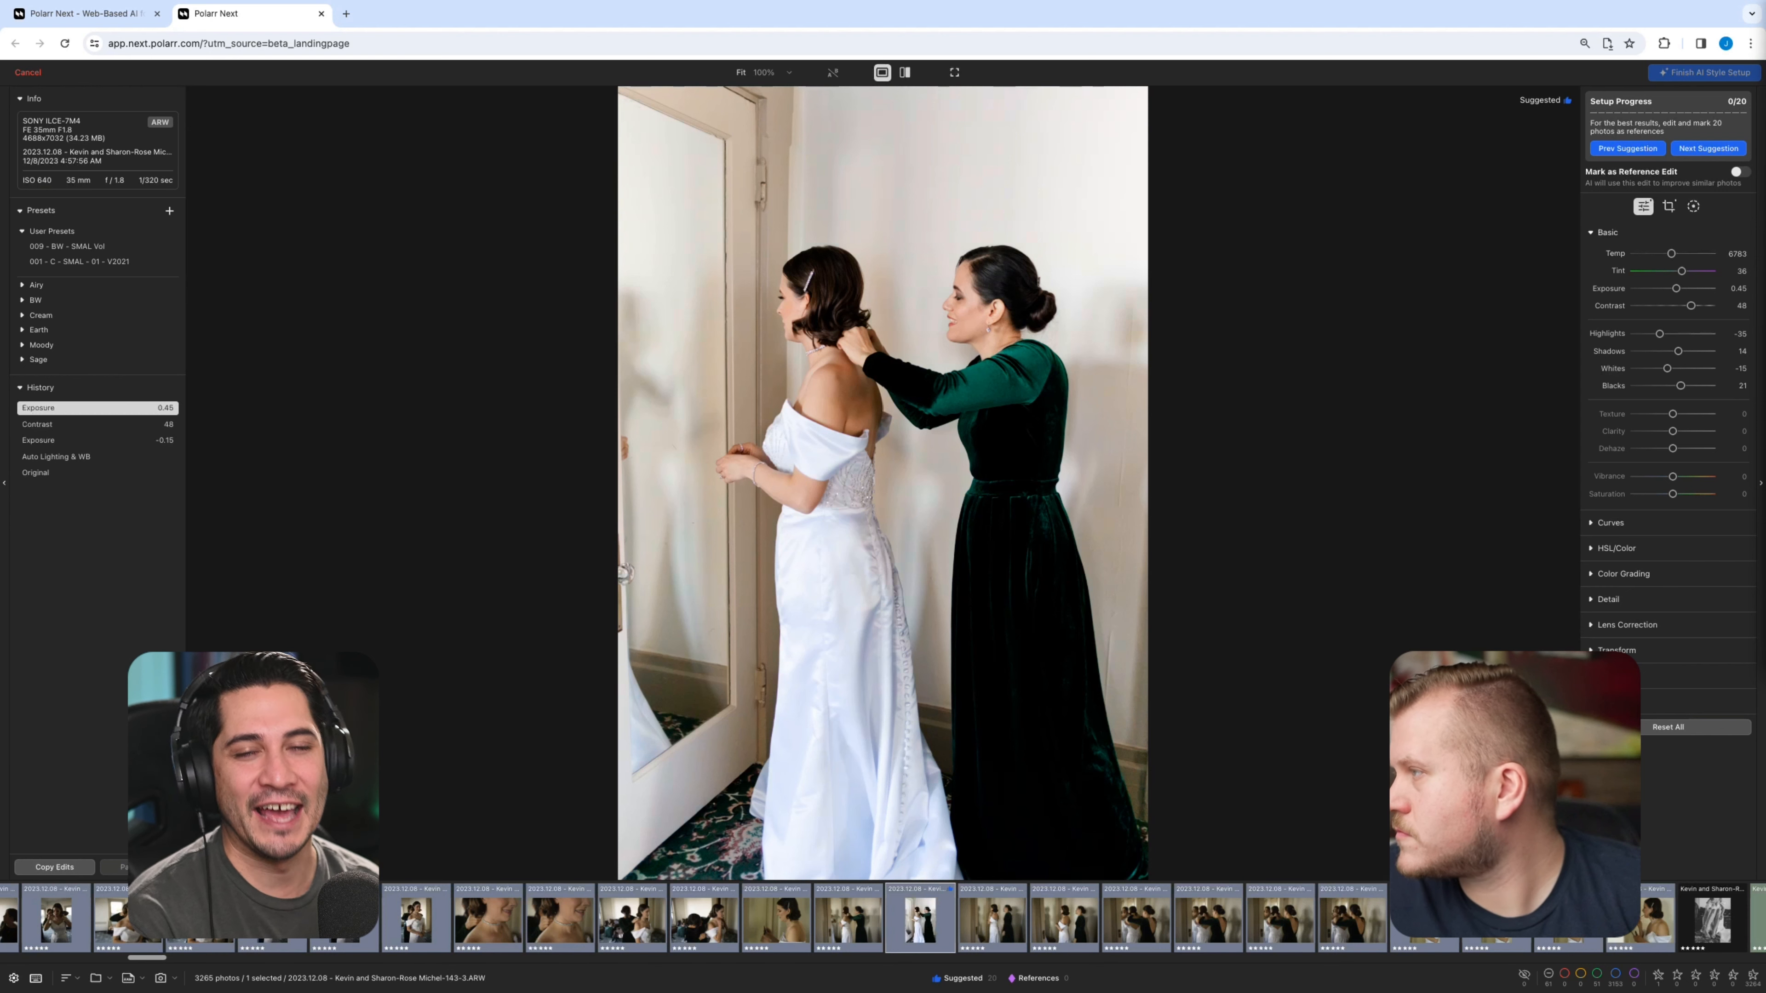
pyautogui.click(1738, 171)
pyautogui.click(1707, 148)
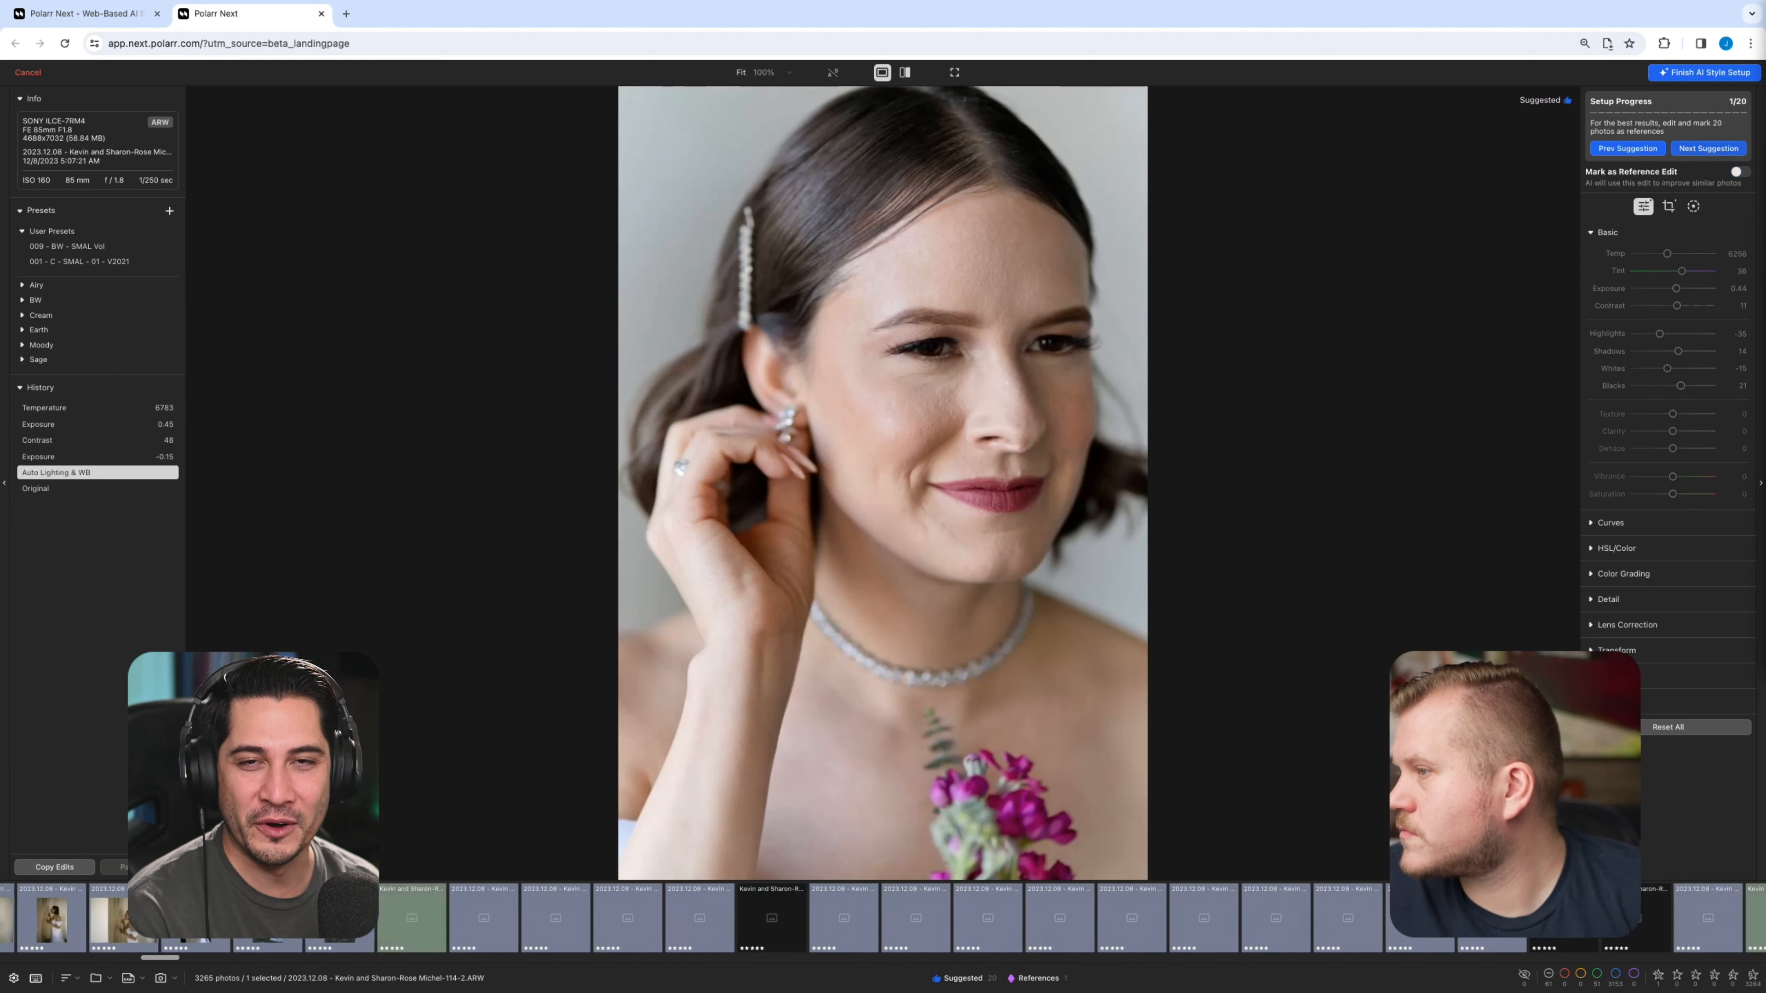
# Set the earring portrait's contrast to 50, temperature to 7157 and tint to 22
pyautogui.moveTo(1672, 305); pyautogui.dragTo(1670, 254)
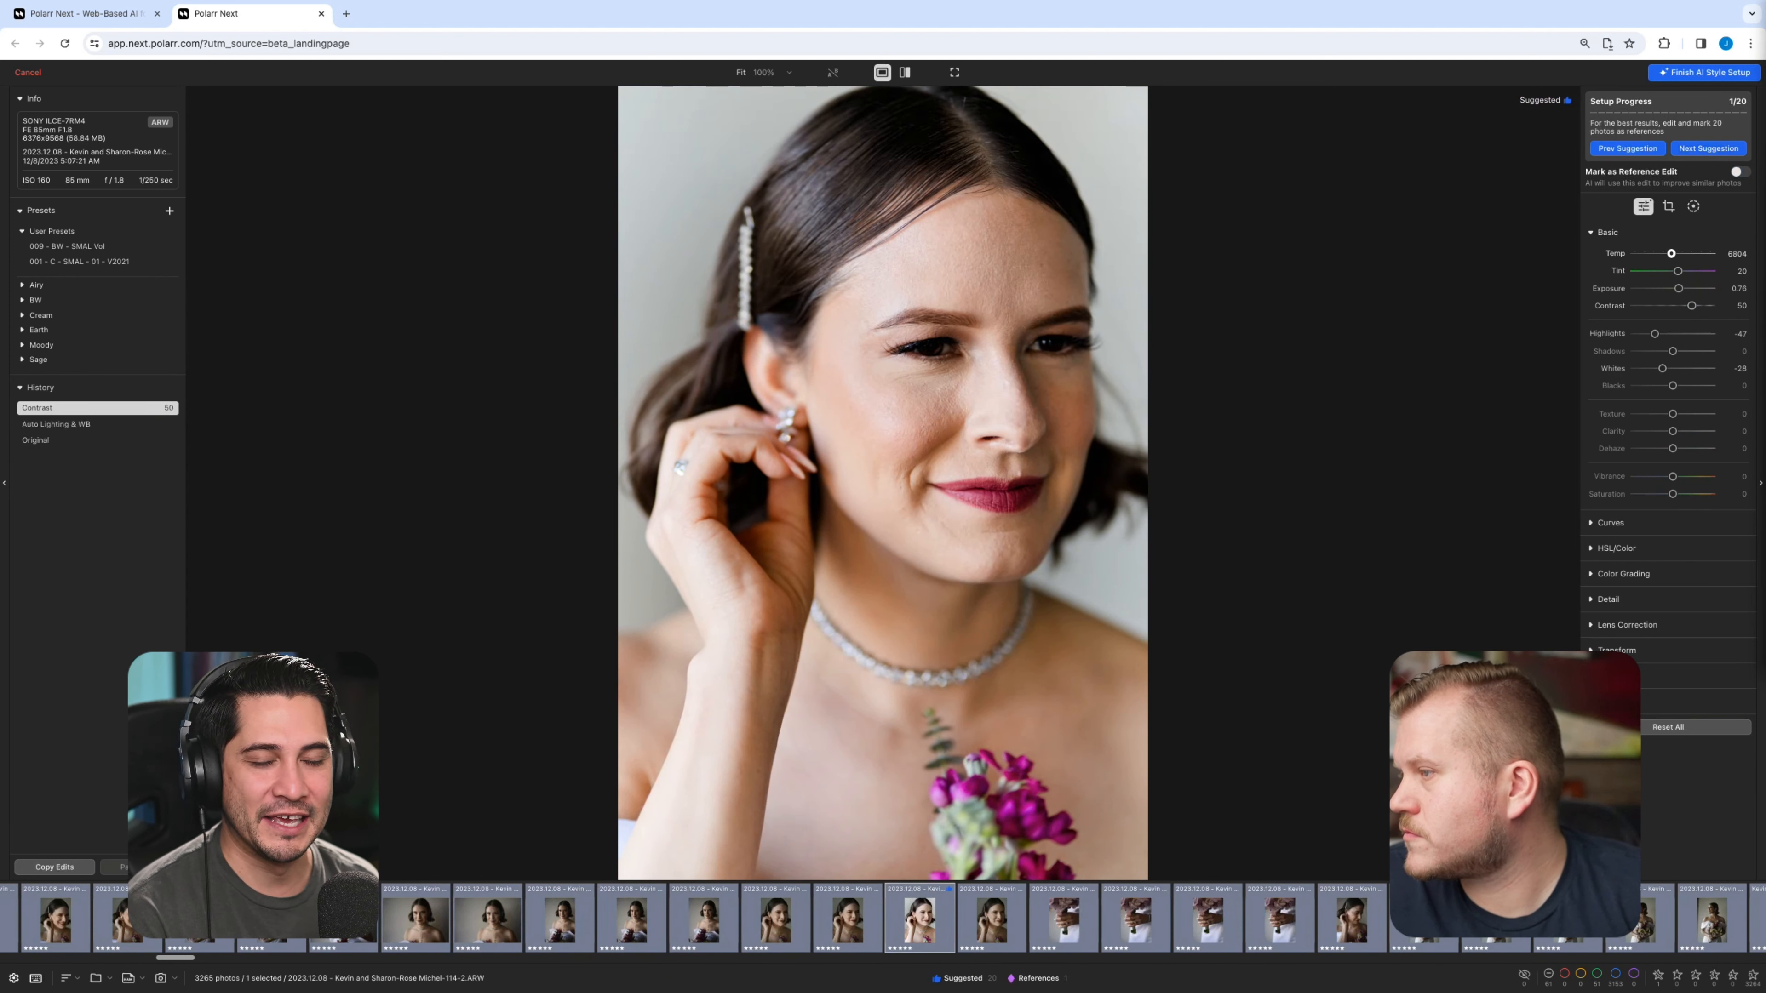
pyautogui.moveTo(1678, 271); pyautogui.dragTo(1679, 271)
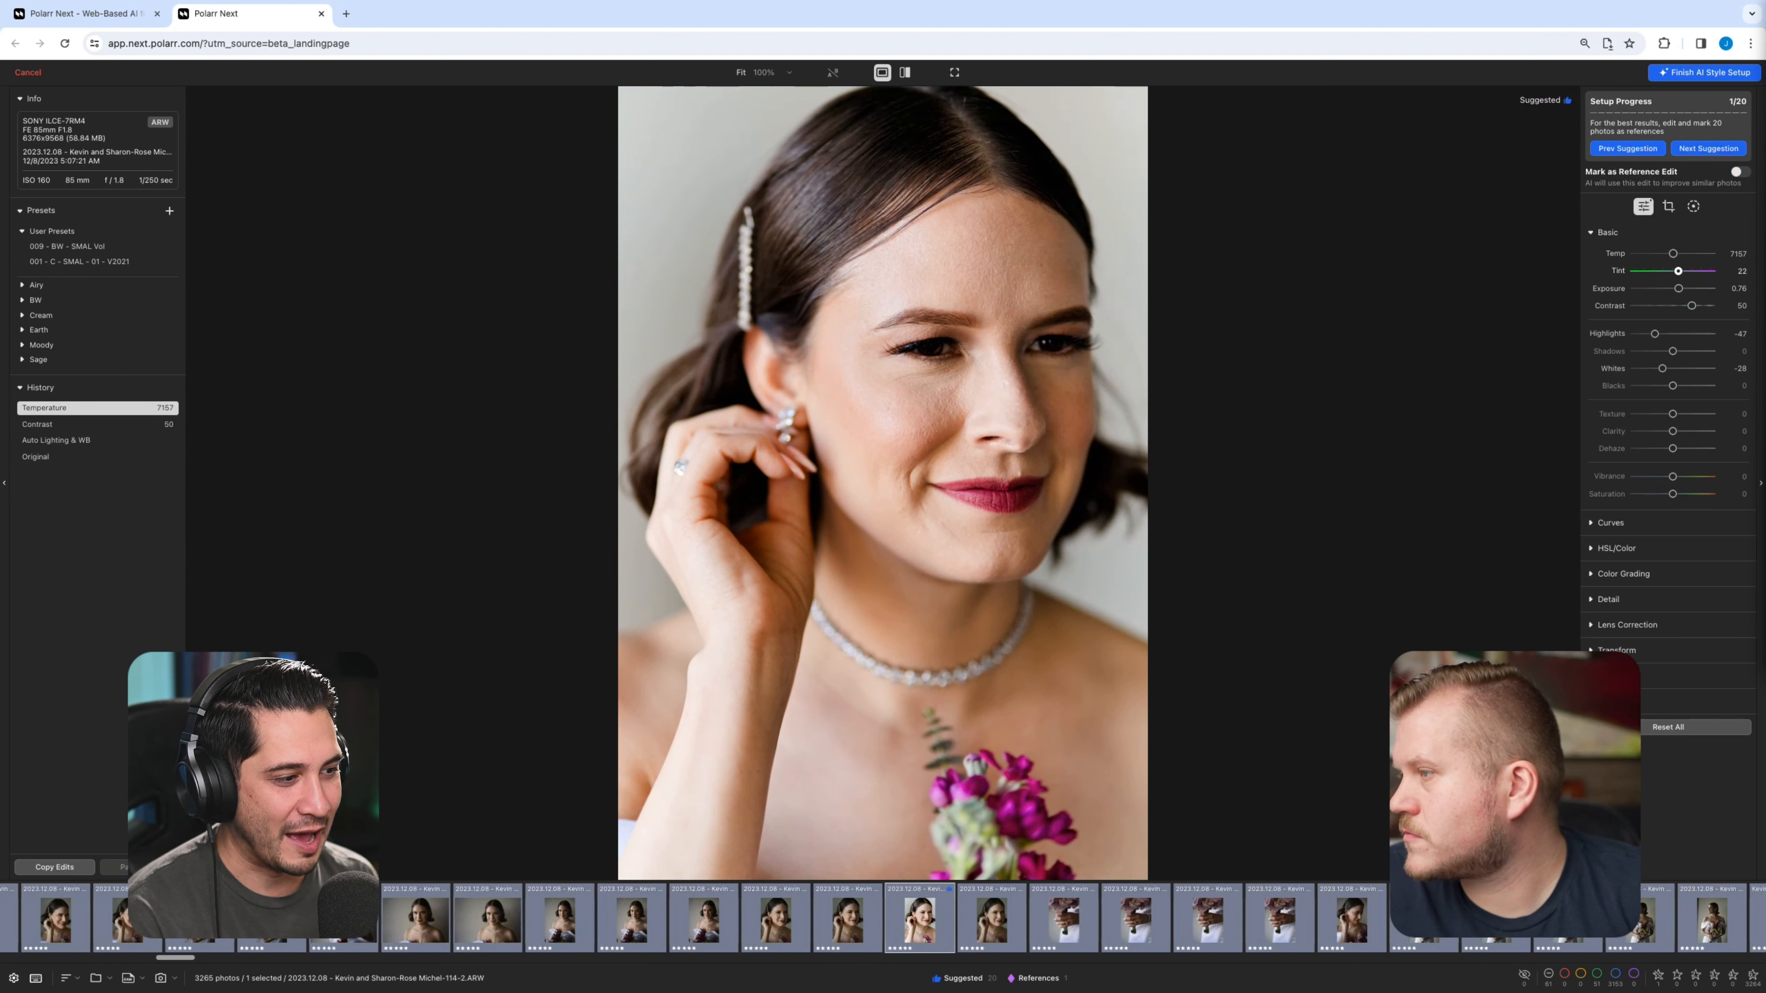
# Shape the earring portrait's overall tone curve with one highlight point and one shadow point
pyautogui.click(1610, 522)
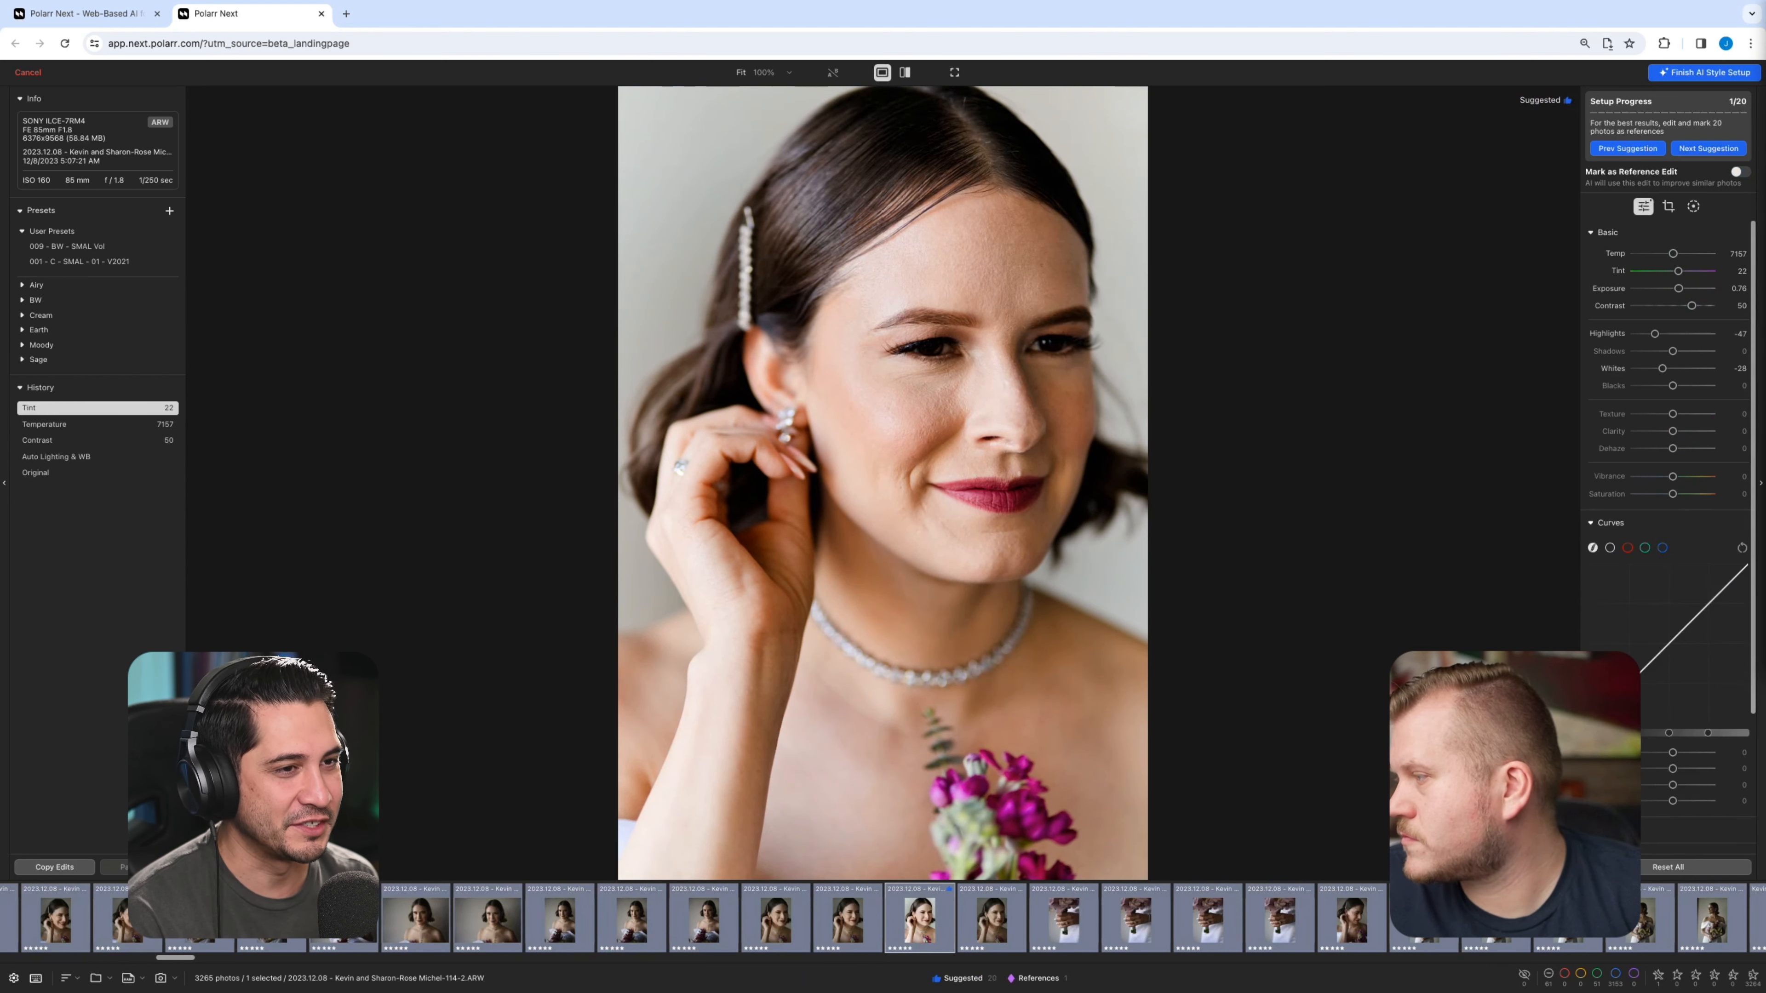
pyautogui.click(1609, 547)
pyautogui.moveTo(1706, 607); pyautogui.dragTo(1707, 604)
pyautogui.click(1630, 684)
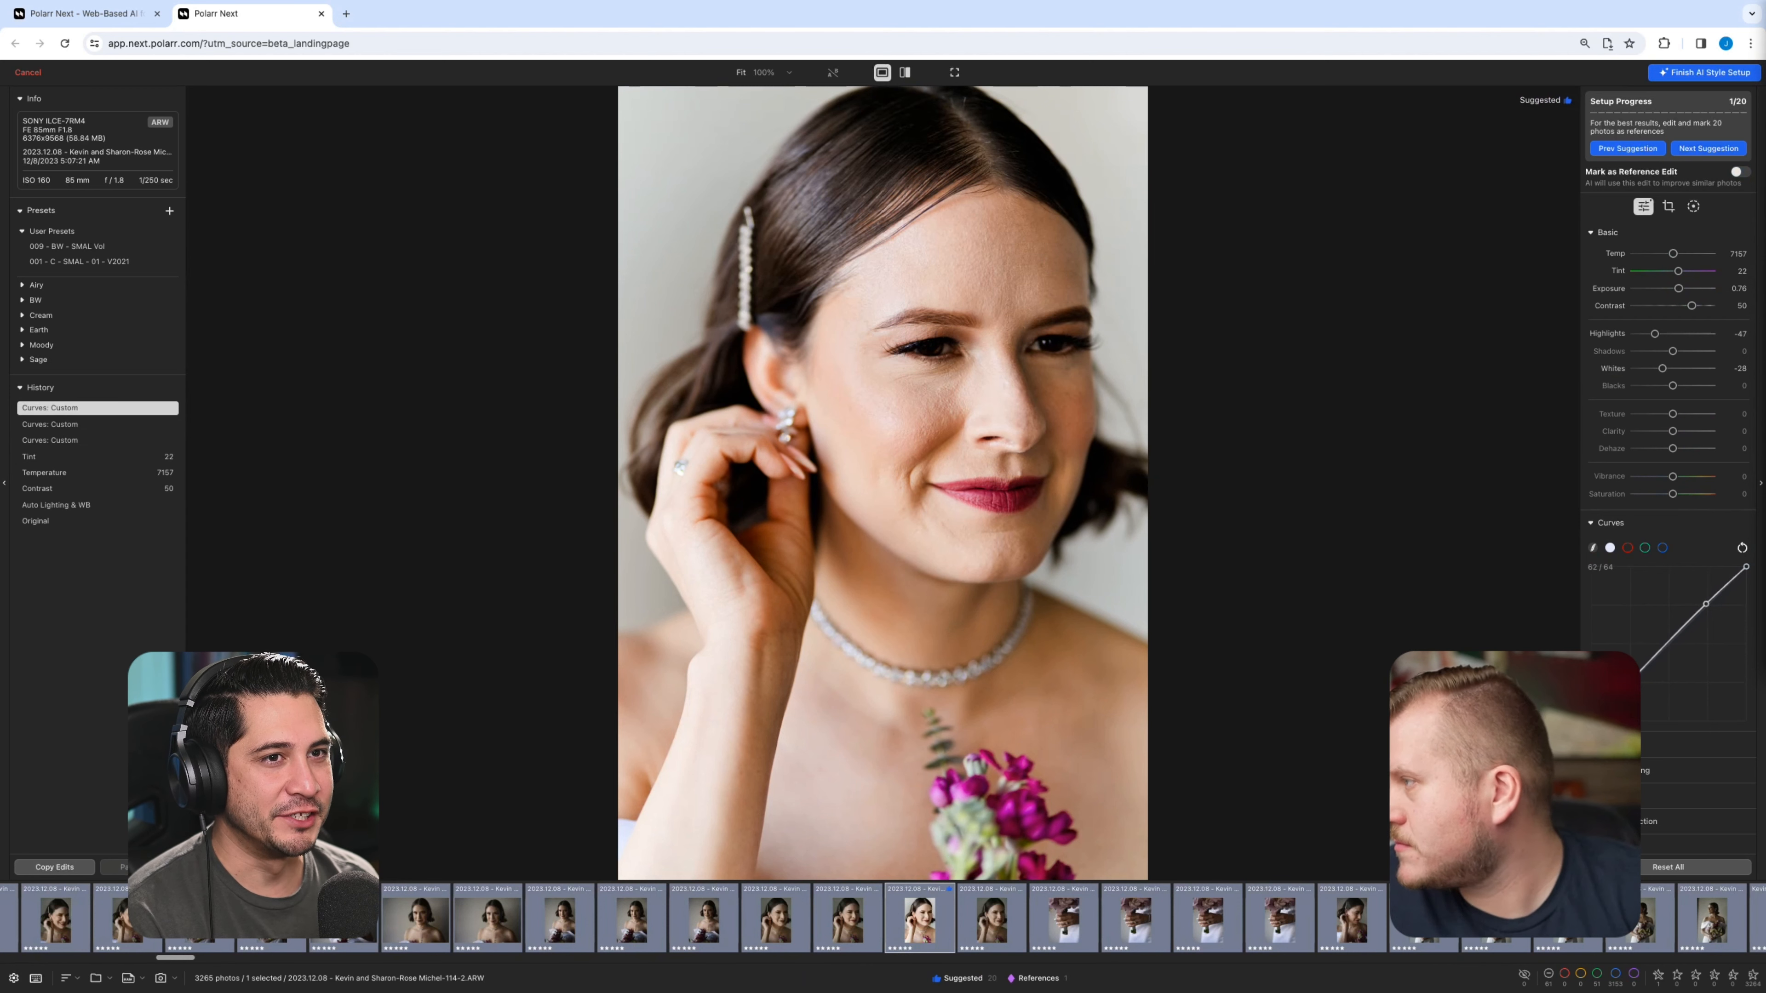
# Add a radial gradient mask fitted over the eye nearer the raised hand, with feather 59 and shadows 93
pyautogui.click(1694, 206)
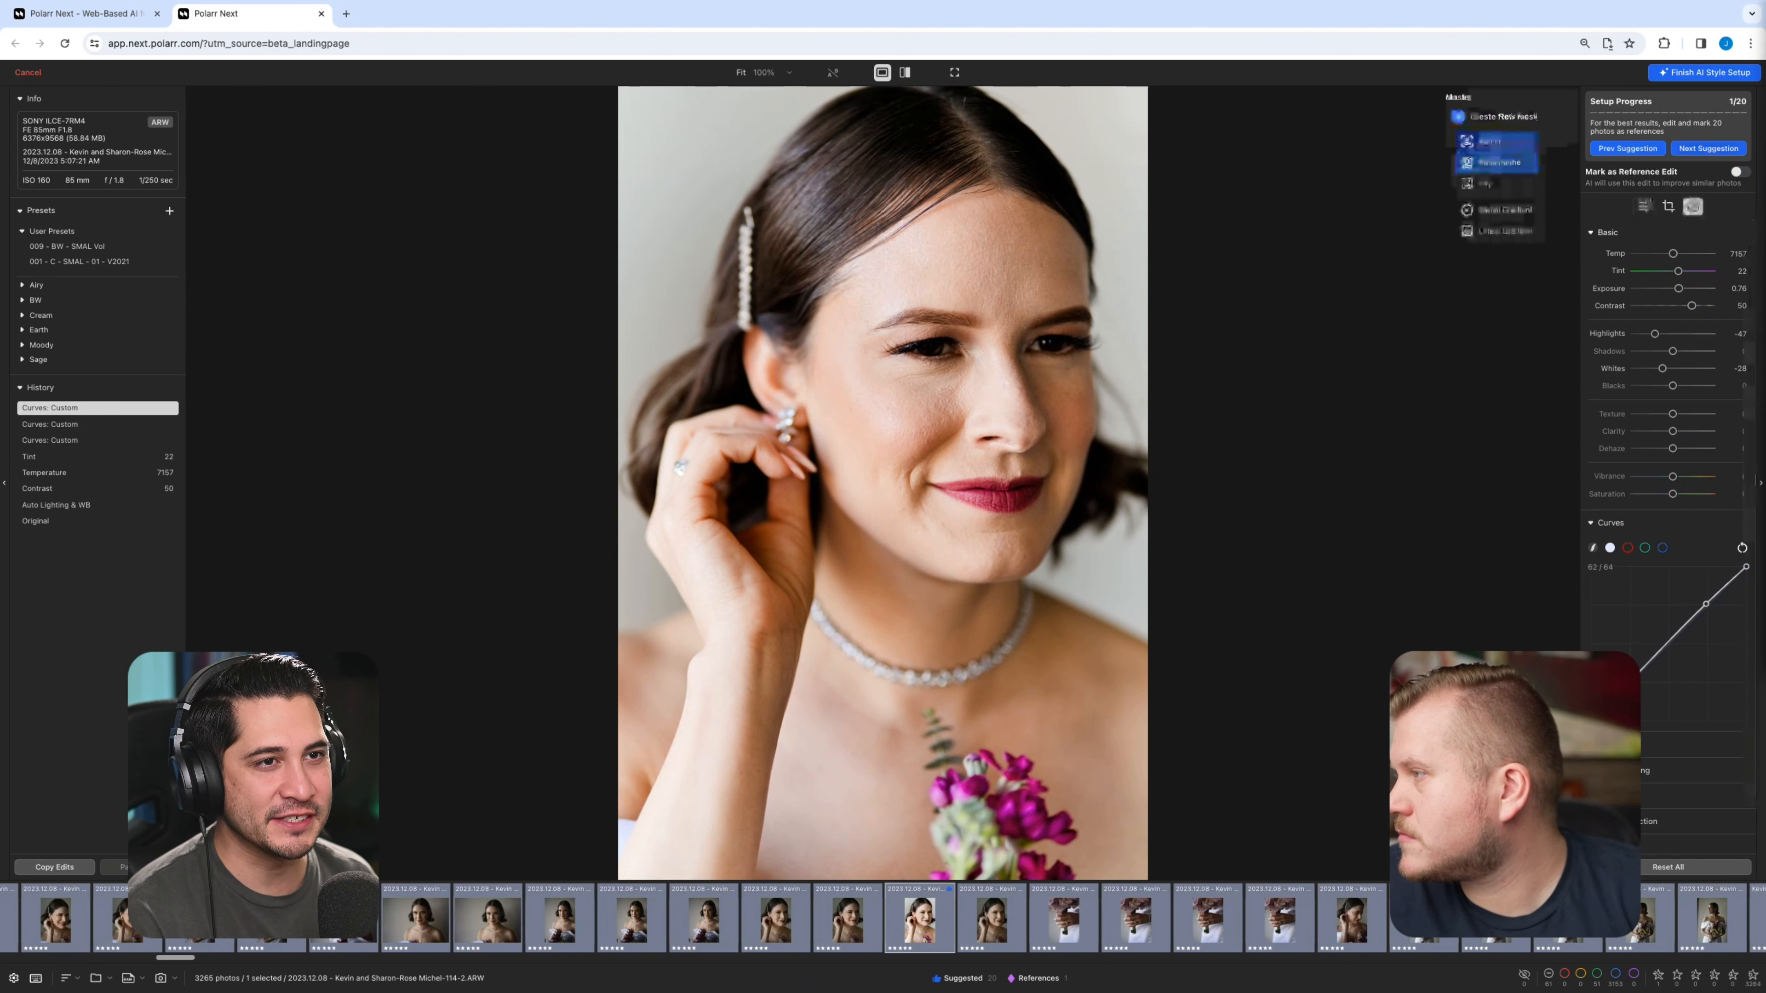
pyautogui.click(1494, 209)
pyautogui.moveTo(883, 548); pyautogui.dragTo(883, 506)
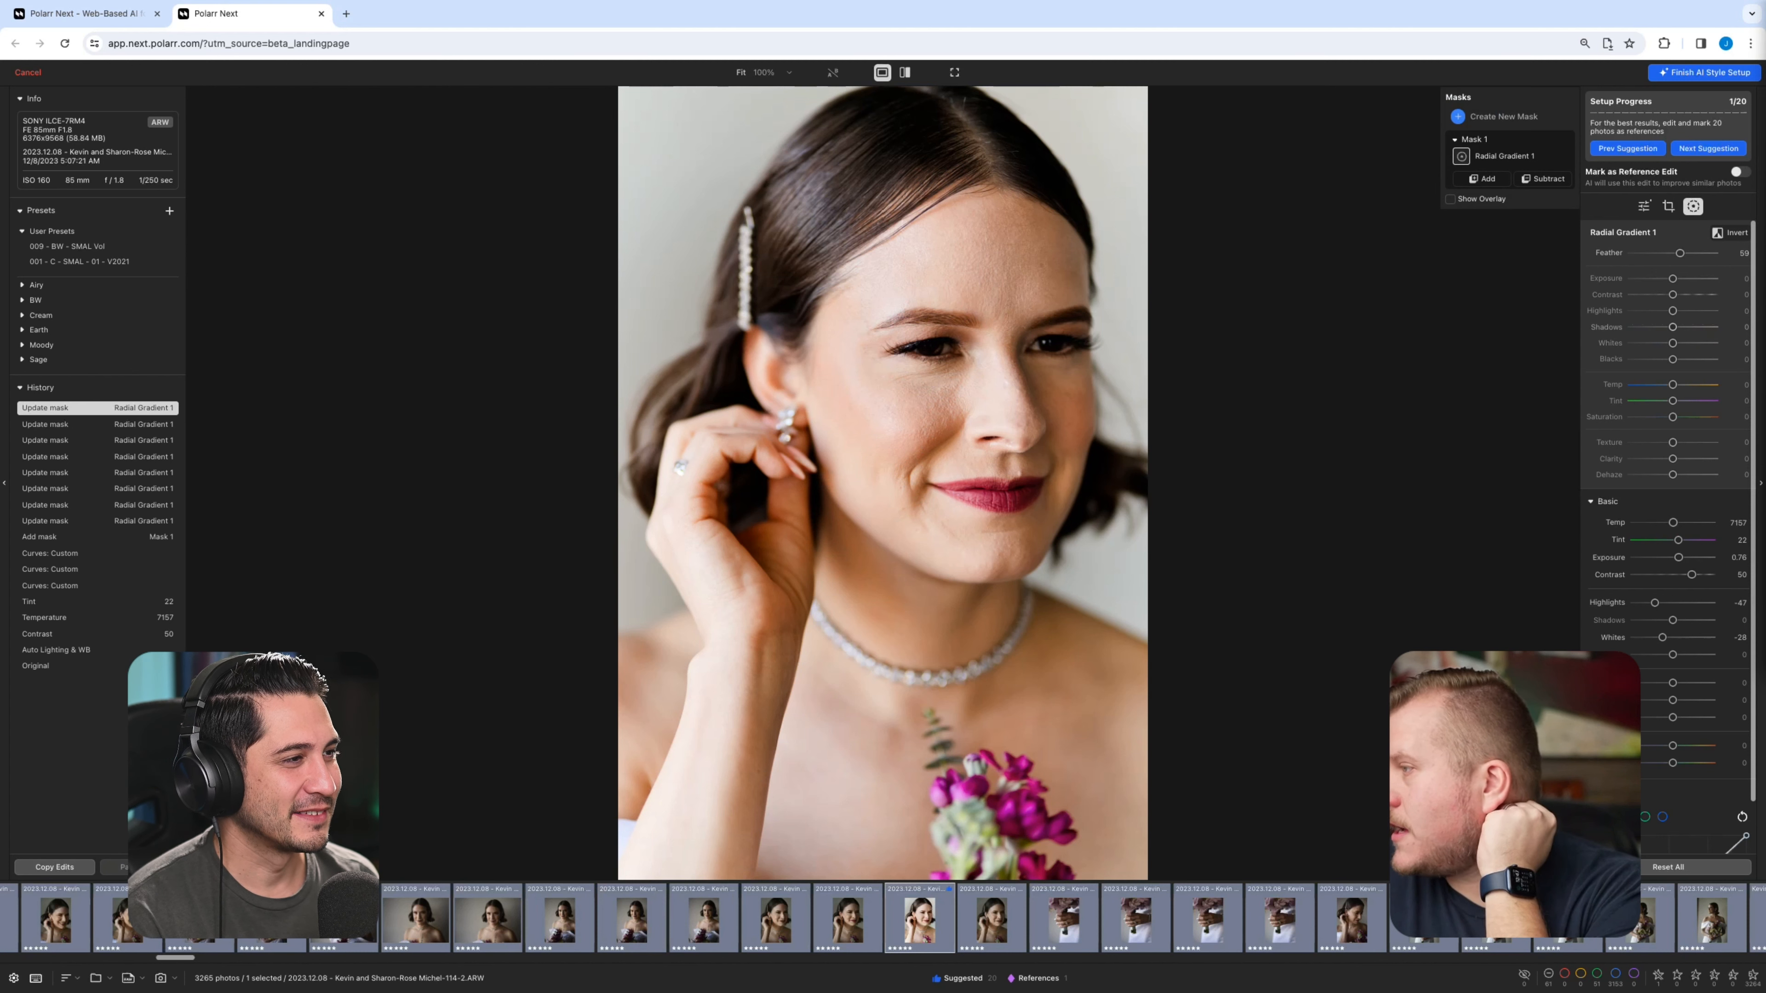
pyautogui.moveTo(1672, 327); pyautogui.dragTo(1676, 327)
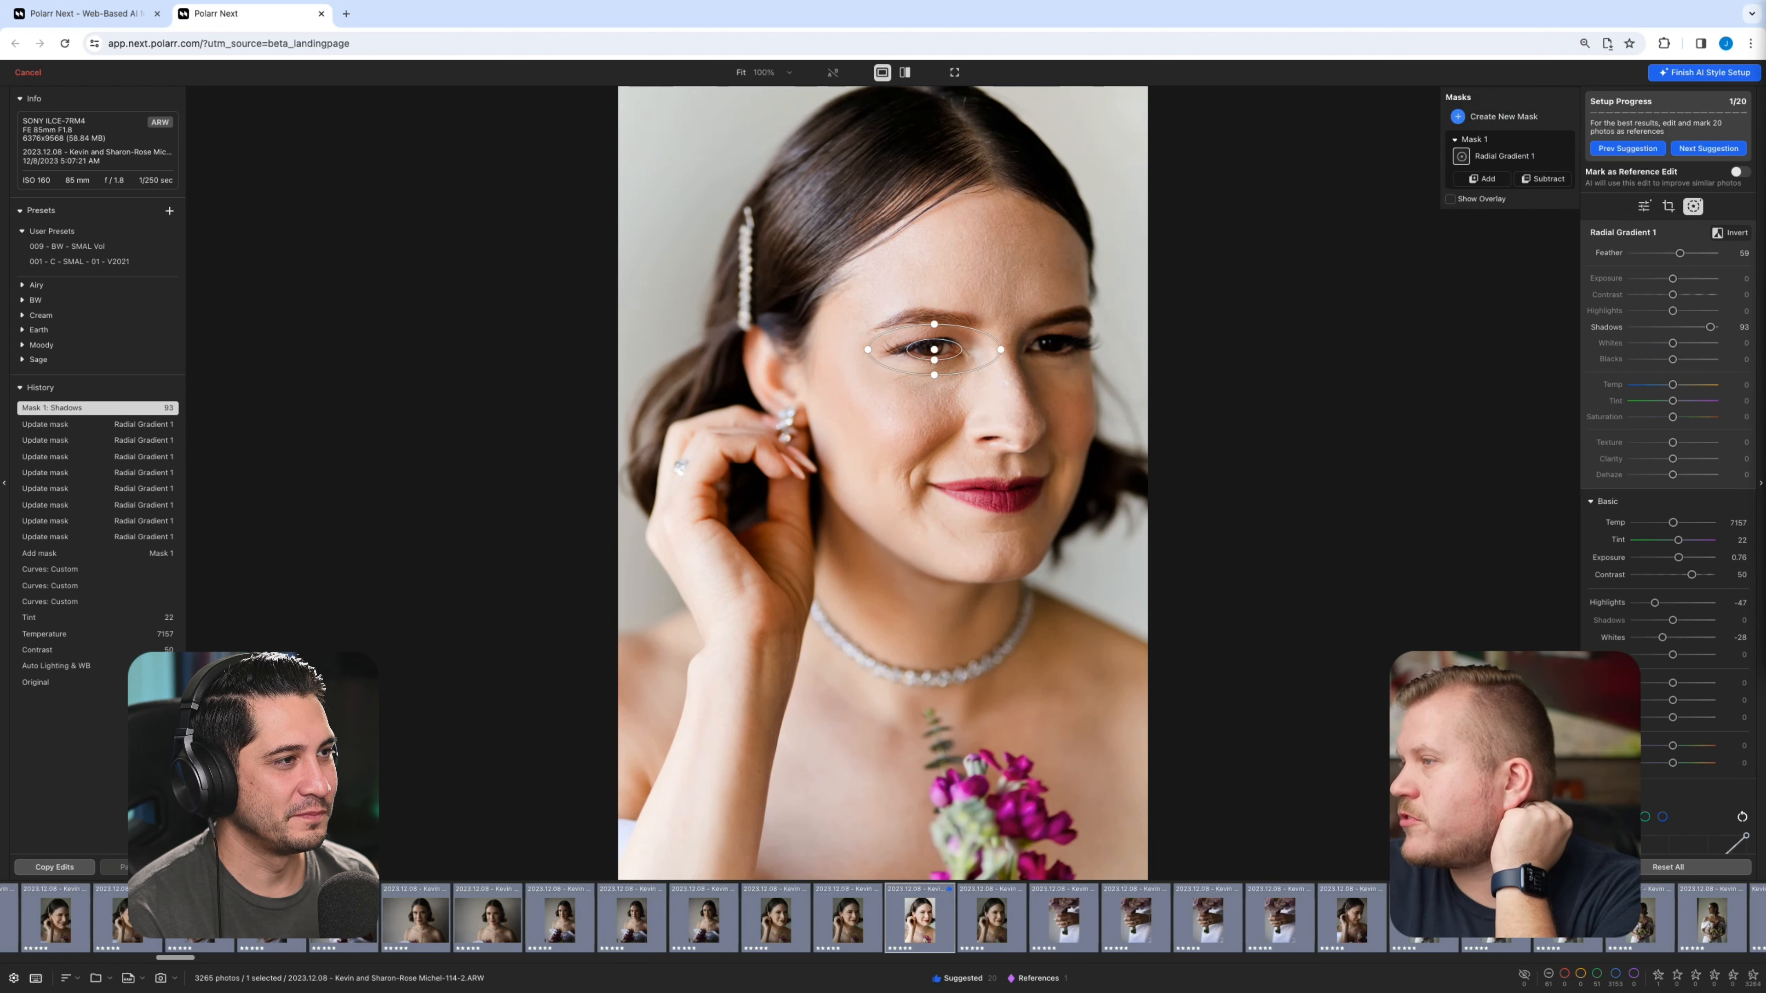
# Add a second radial gradient mask, shrink it to fit over the bride's other eye and reduce its feather to the minimum
pyautogui.click(1502, 116)
pyautogui.click(1495, 210)
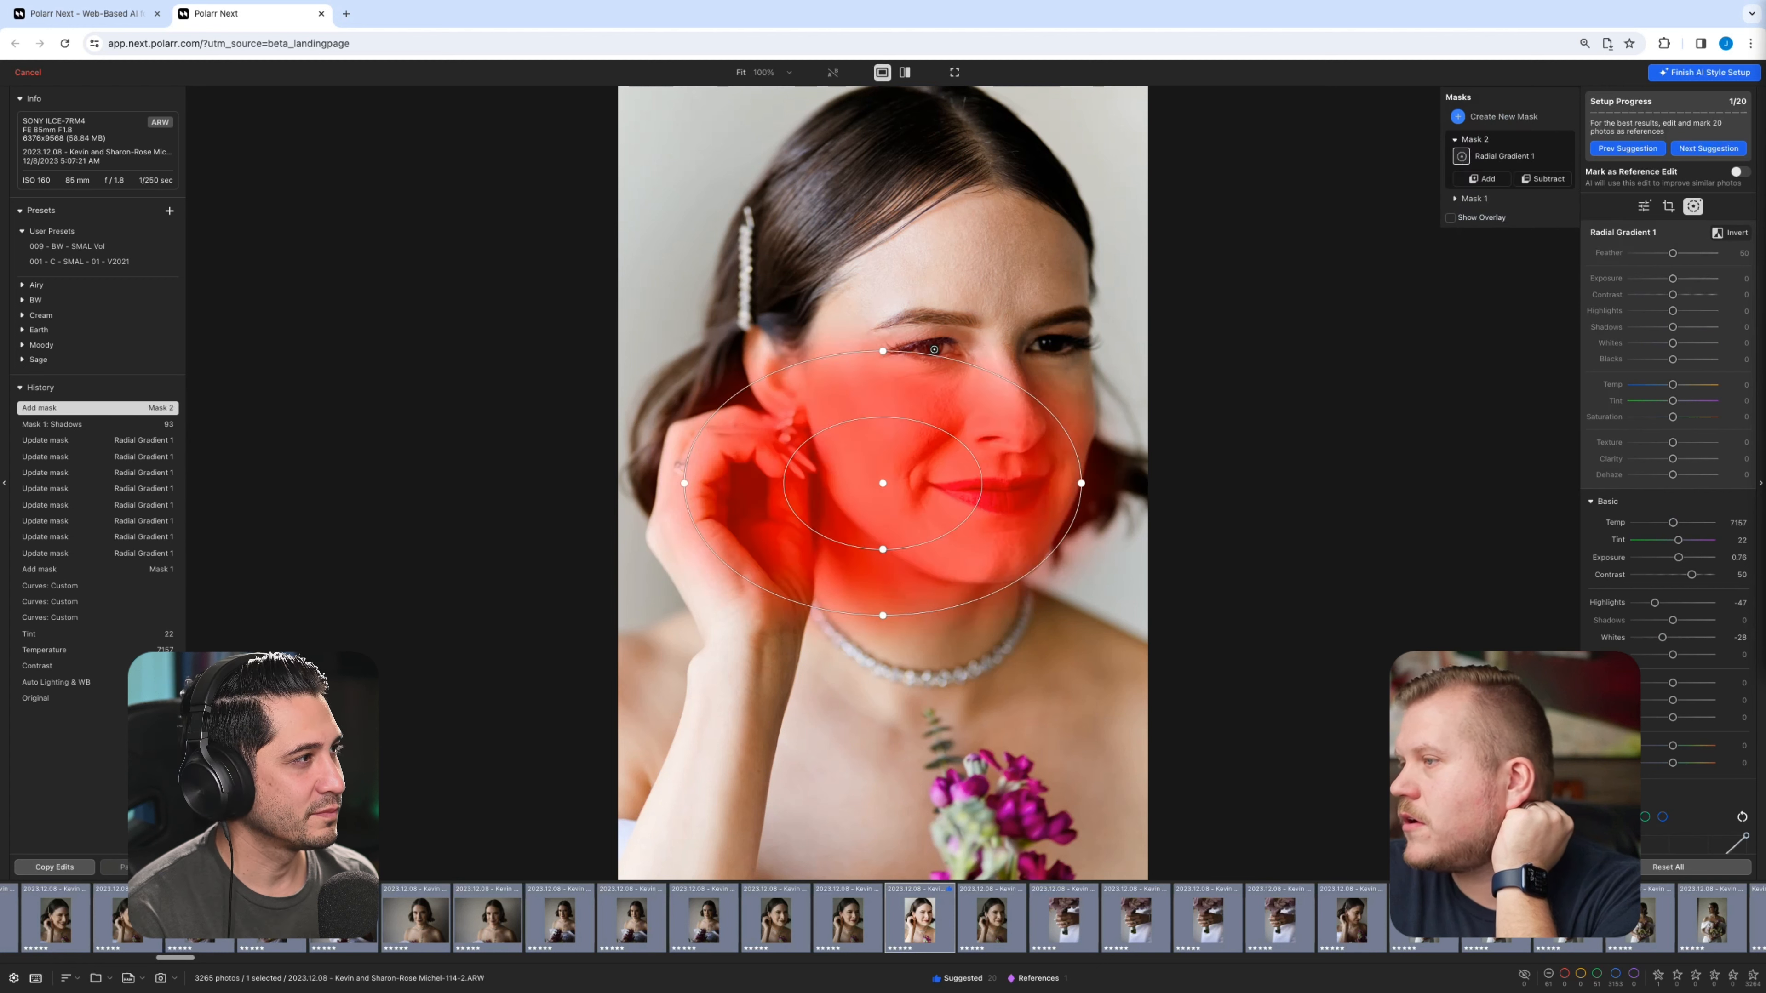
pyautogui.moveTo(1673, 252); pyautogui.dragTo(1698, 252)
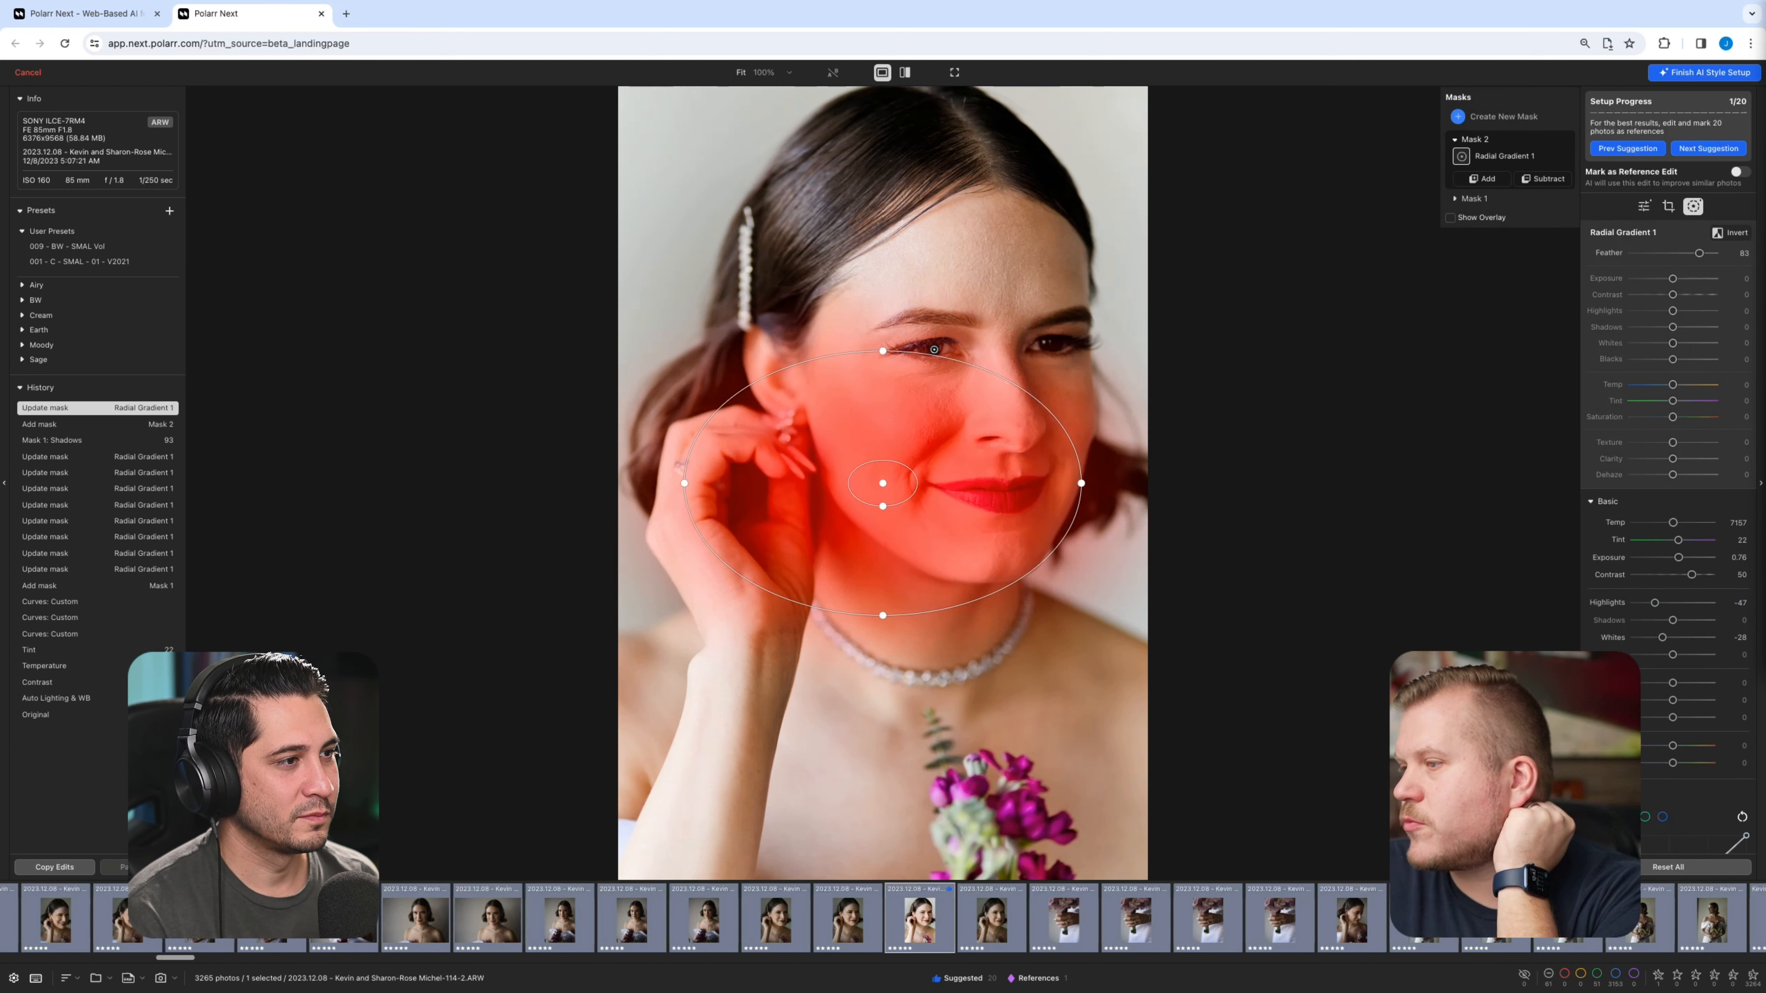
pyautogui.moveTo(883, 351); pyautogui.dragTo(883, 454)
pyautogui.moveTo(685, 482); pyautogui.dragTo(1056, 344)
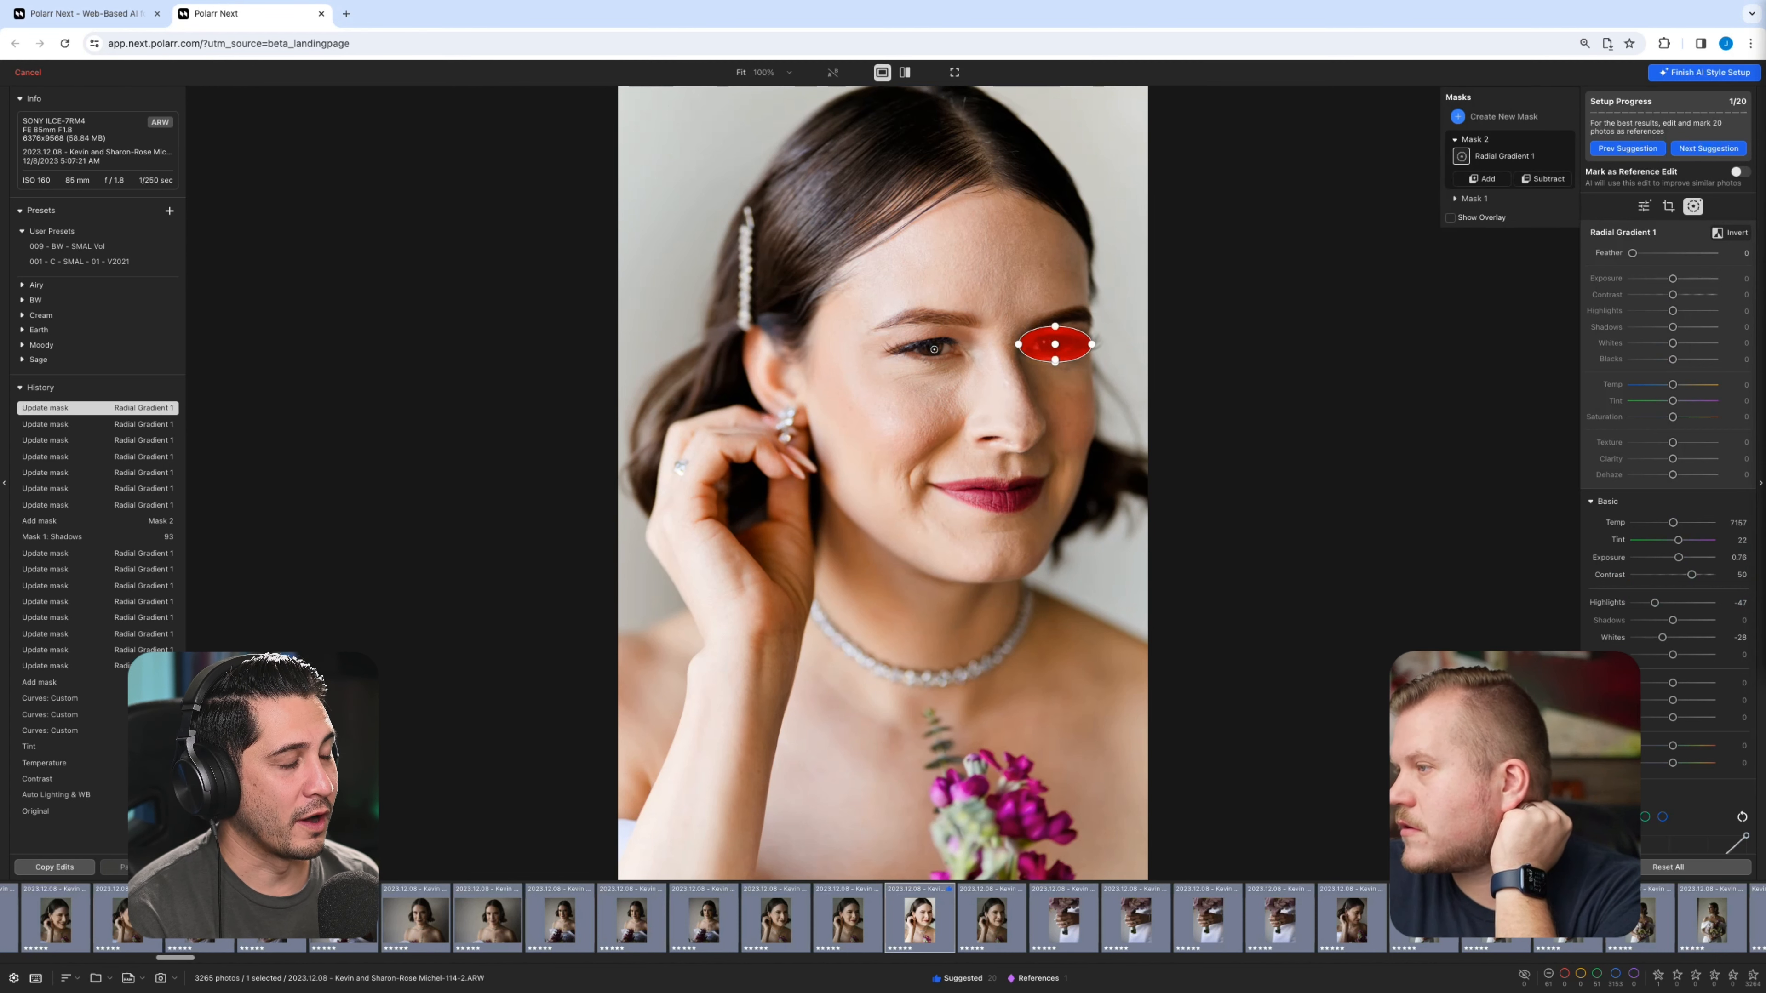
pyautogui.moveTo(1055, 343); pyautogui.dragTo(1057, 342)
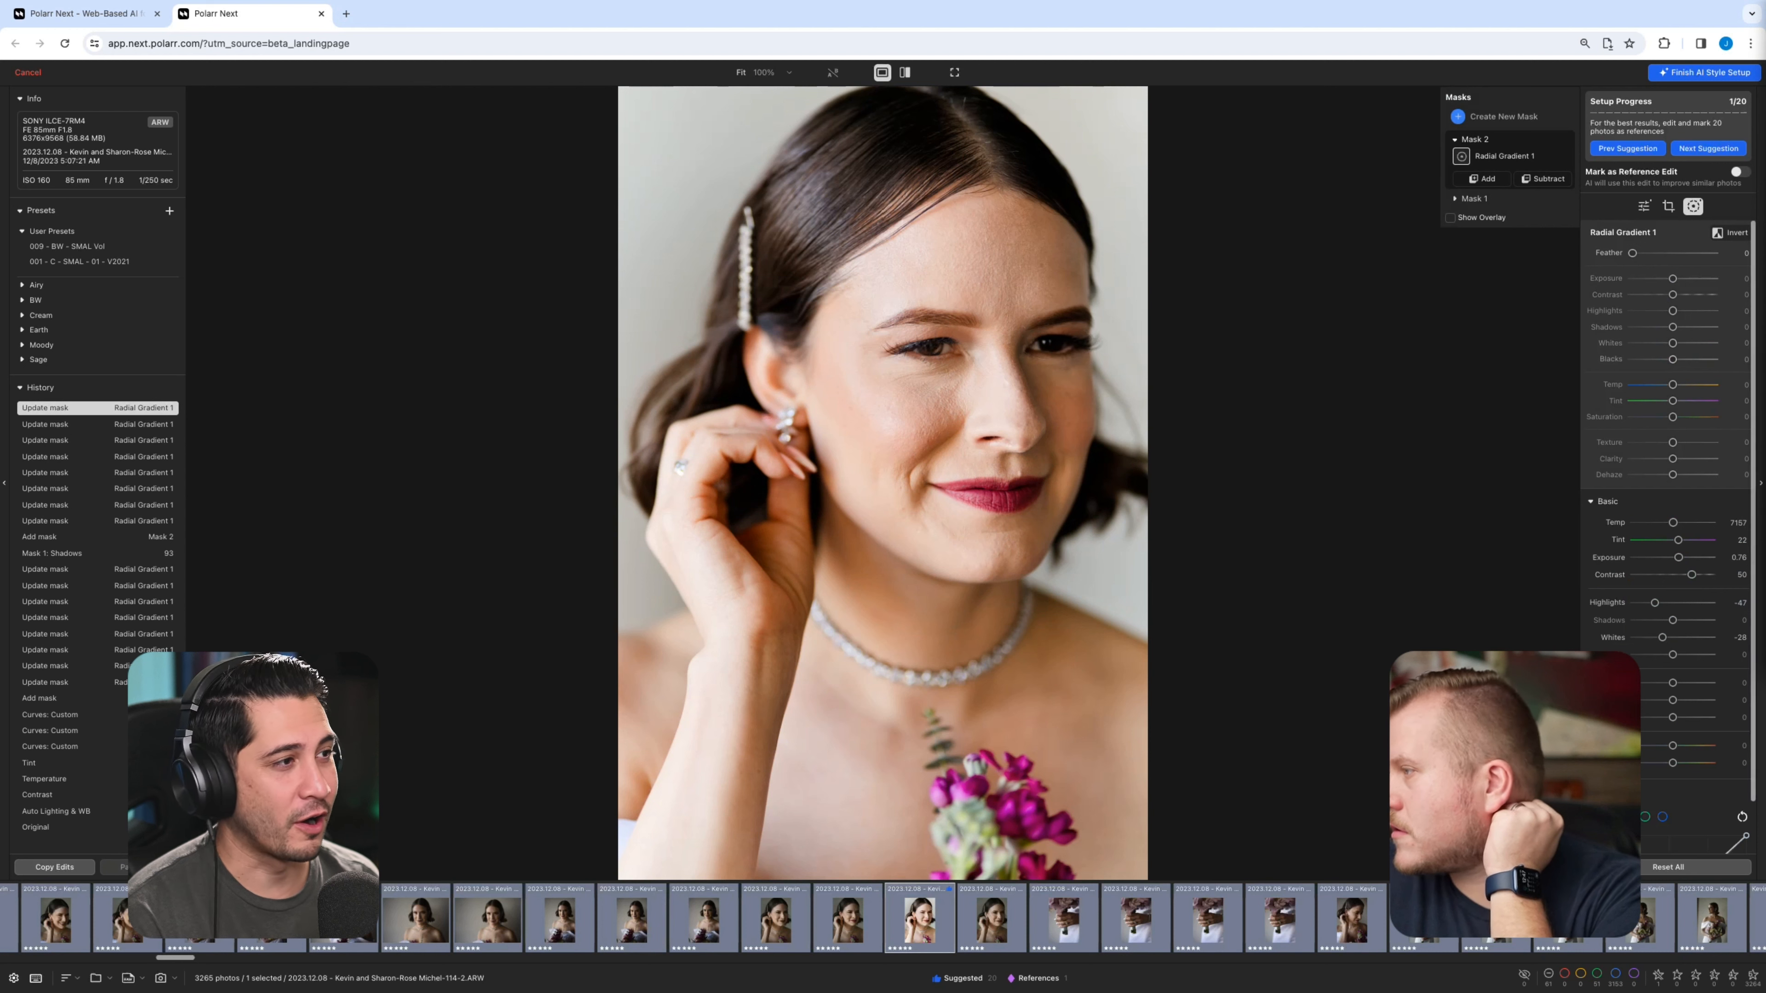
# Raise the shadows in the second eye mask, mark the portrait as a reference edit and go to the following suggestion
pyautogui.moveTo(1673, 327); pyautogui.dragTo(1687, 327)
pyautogui.click(1740, 172)
pyautogui.click(1708, 148)
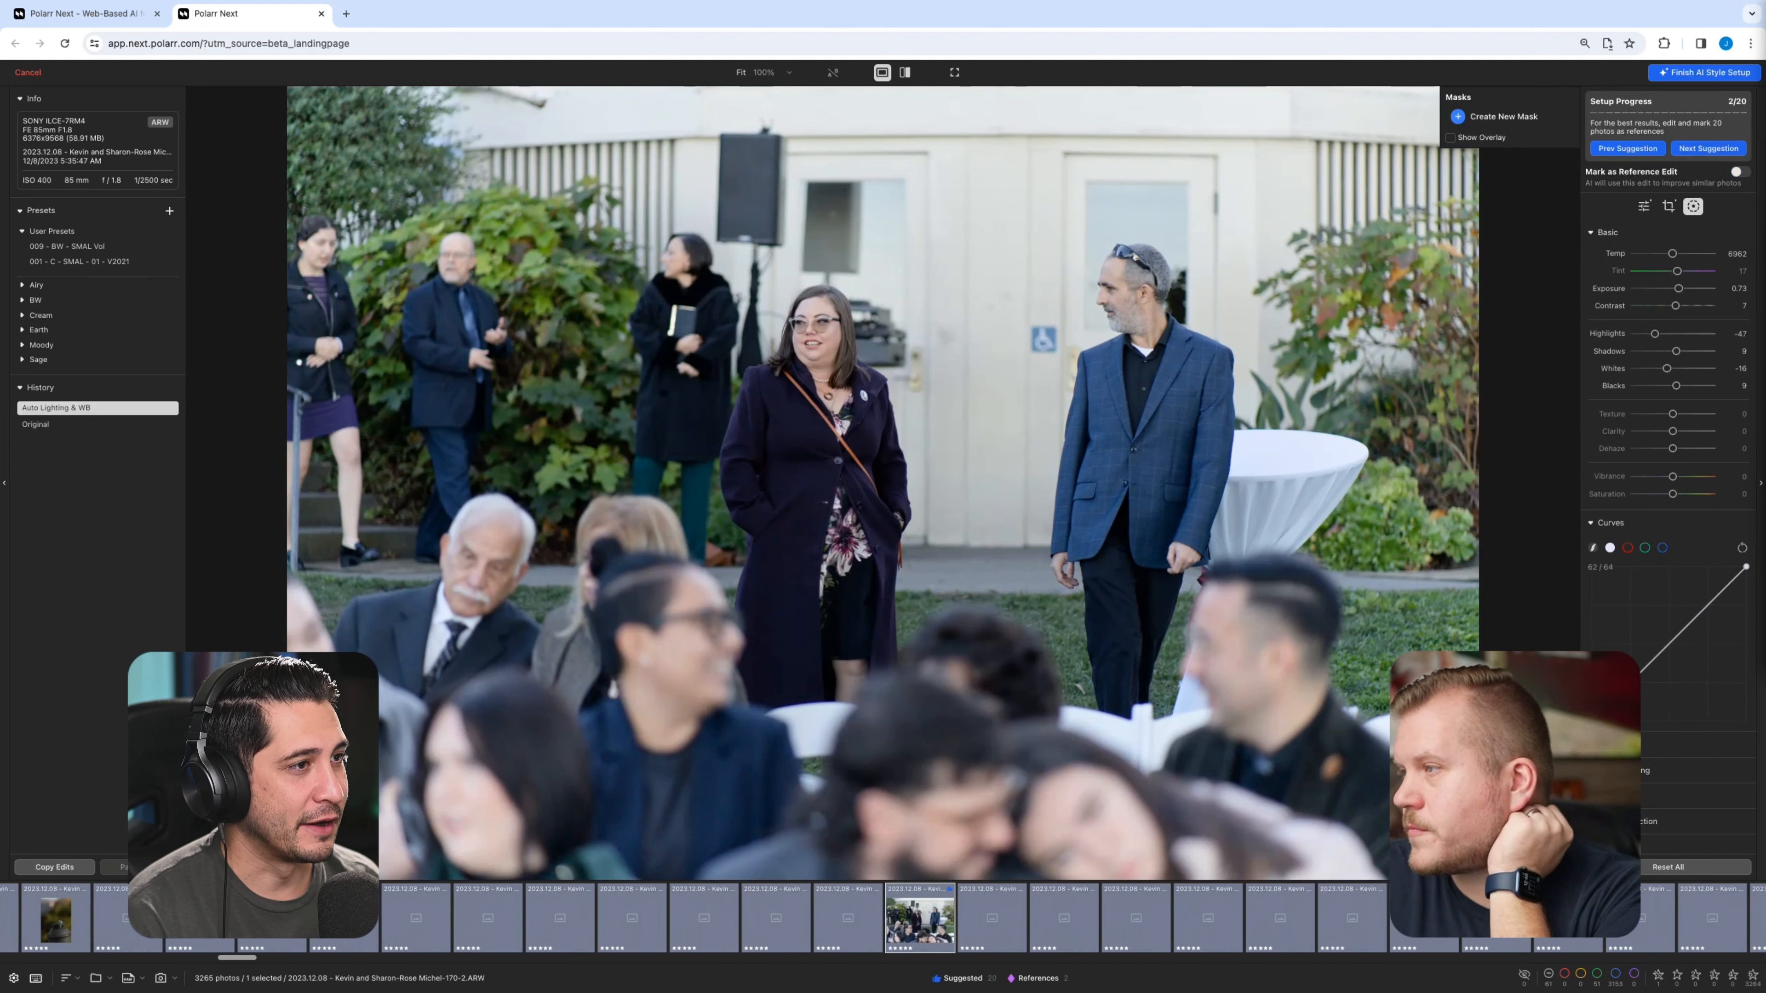
# Warm the outdoor guests photo to temperature 8800 and shape its tone curve with one highlight and one shadow point
pyautogui.moveTo(1673, 253); pyautogui.dragTo(1676, 253)
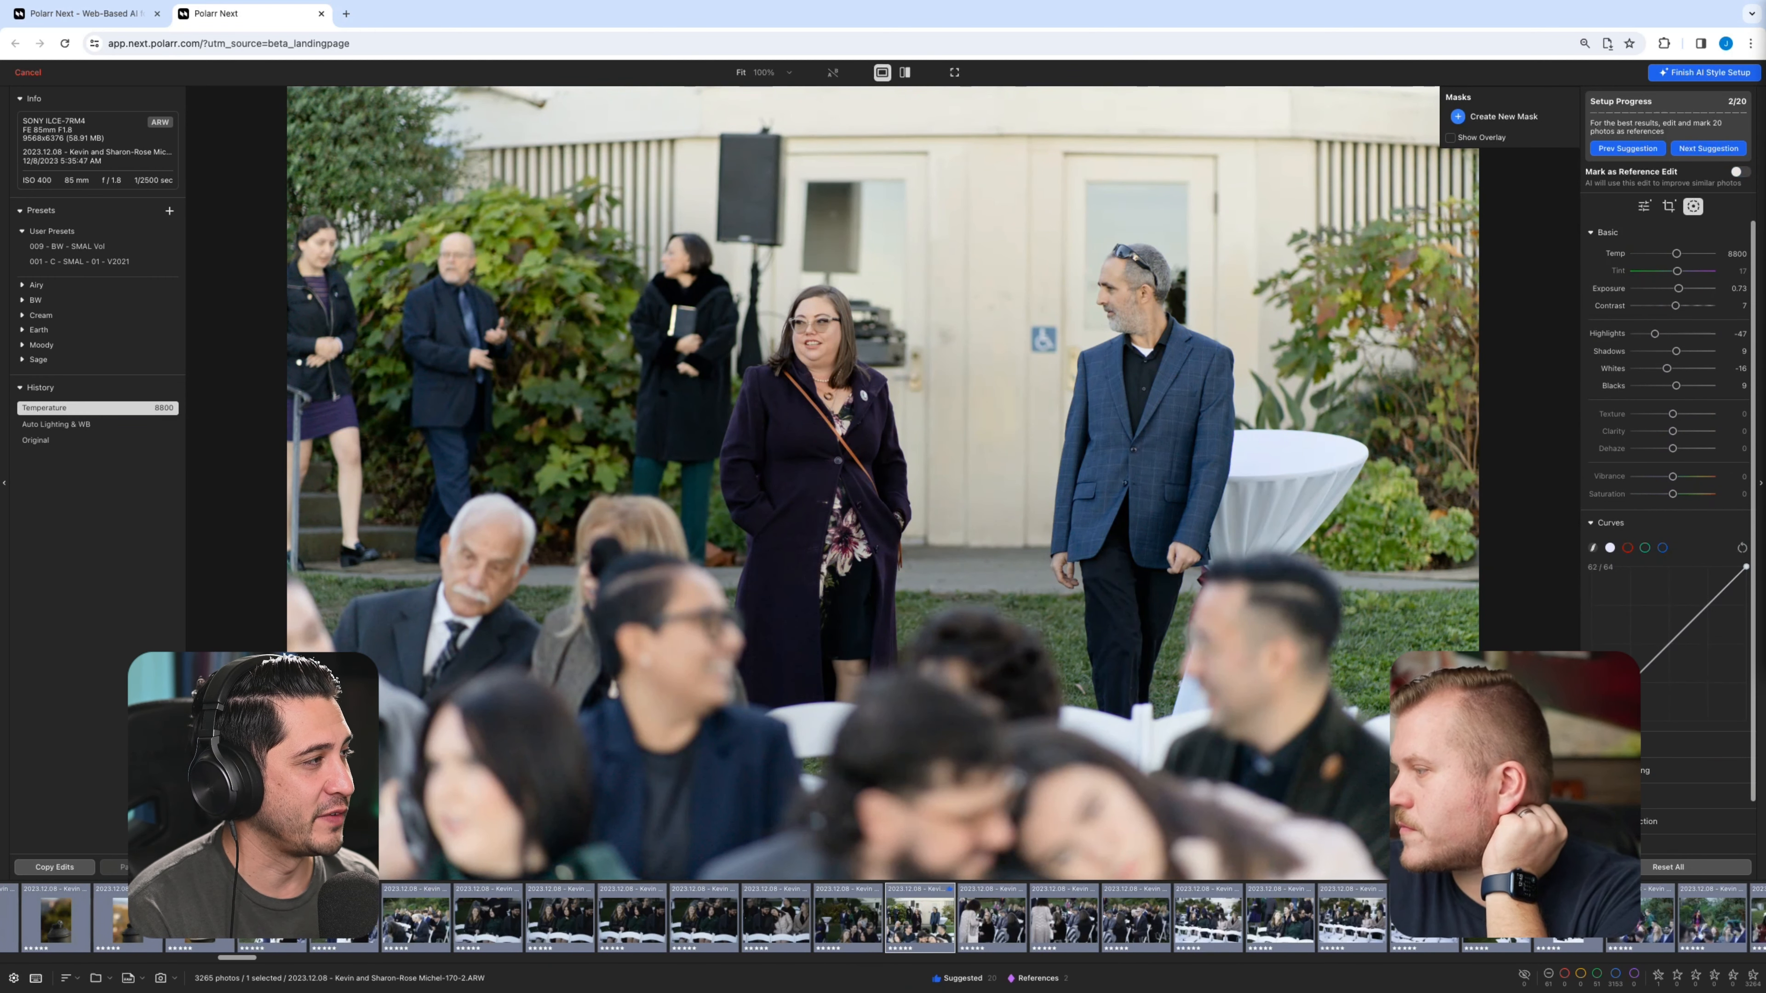
pyautogui.moveTo(1708, 605); pyautogui.dragTo(1707, 603)
pyautogui.moveTo(1630, 682); pyautogui.dragTo(1633, 689)
# Refine the guests photo with shadows at 17, temperature at 9661 and slightly higher contrast
pyautogui.moveTo(1676, 351); pyautogui.dragTo(1679, 350)
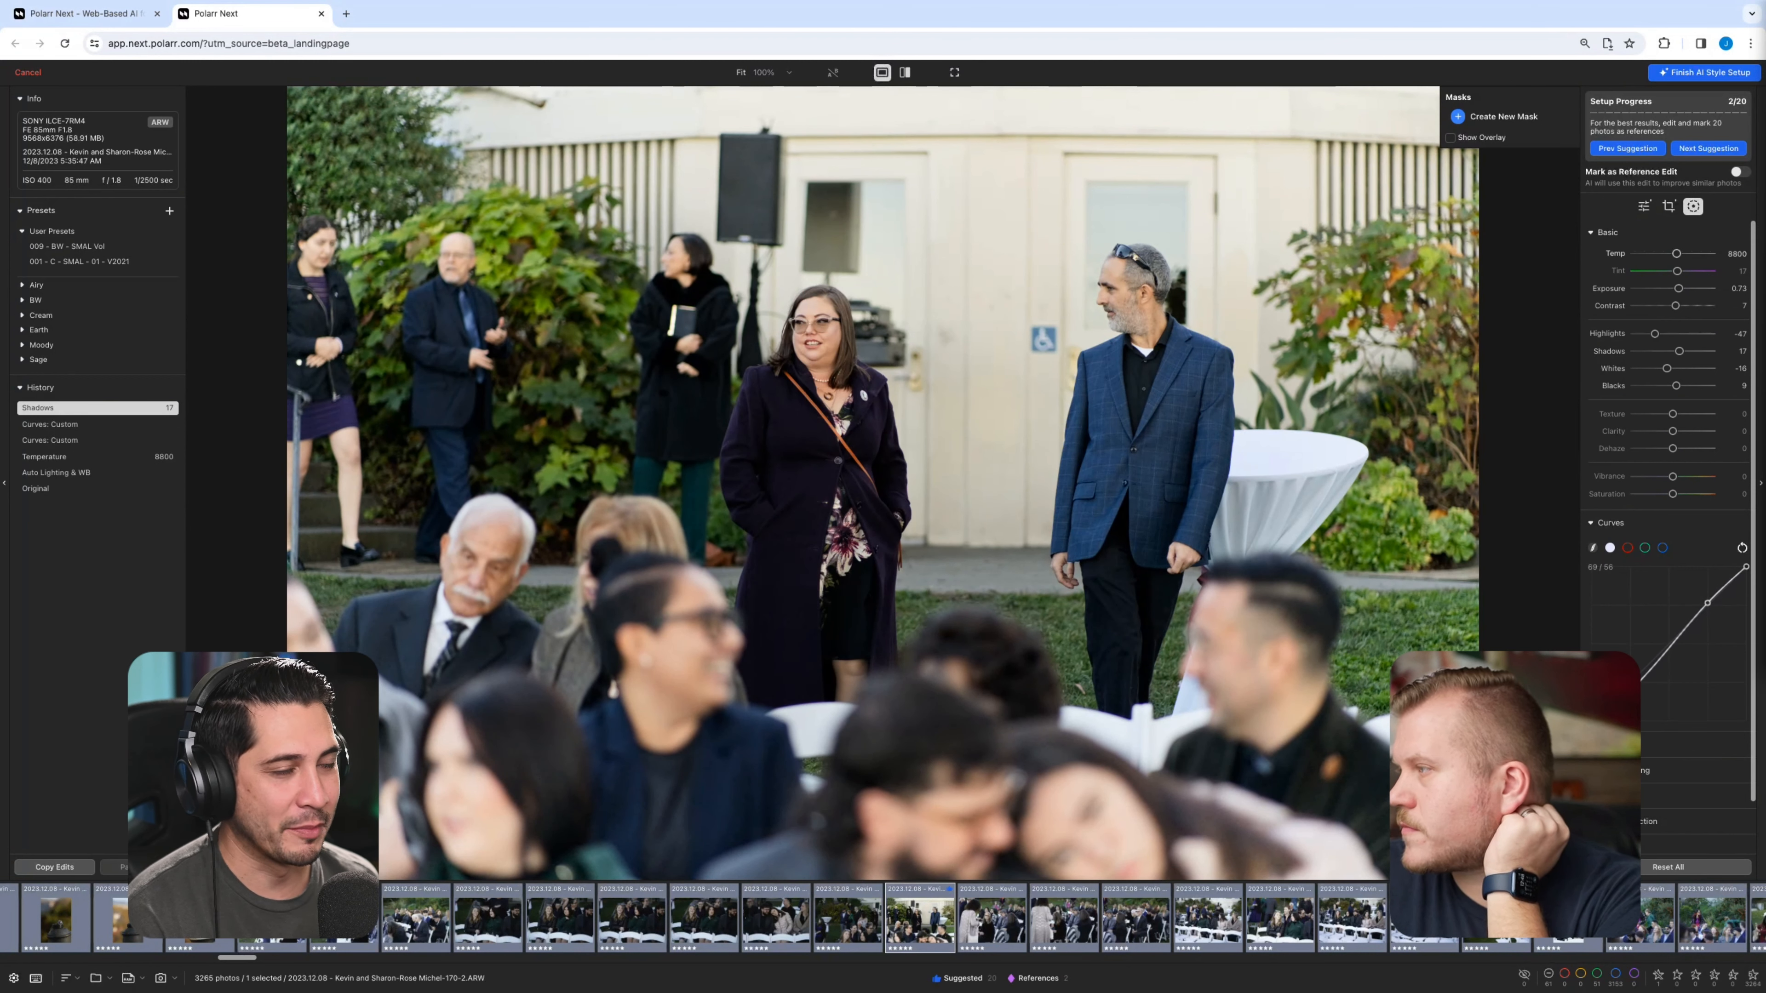
pyautogui.moveTo(1677, 253); pyautogui.dragTo(1679, 253)
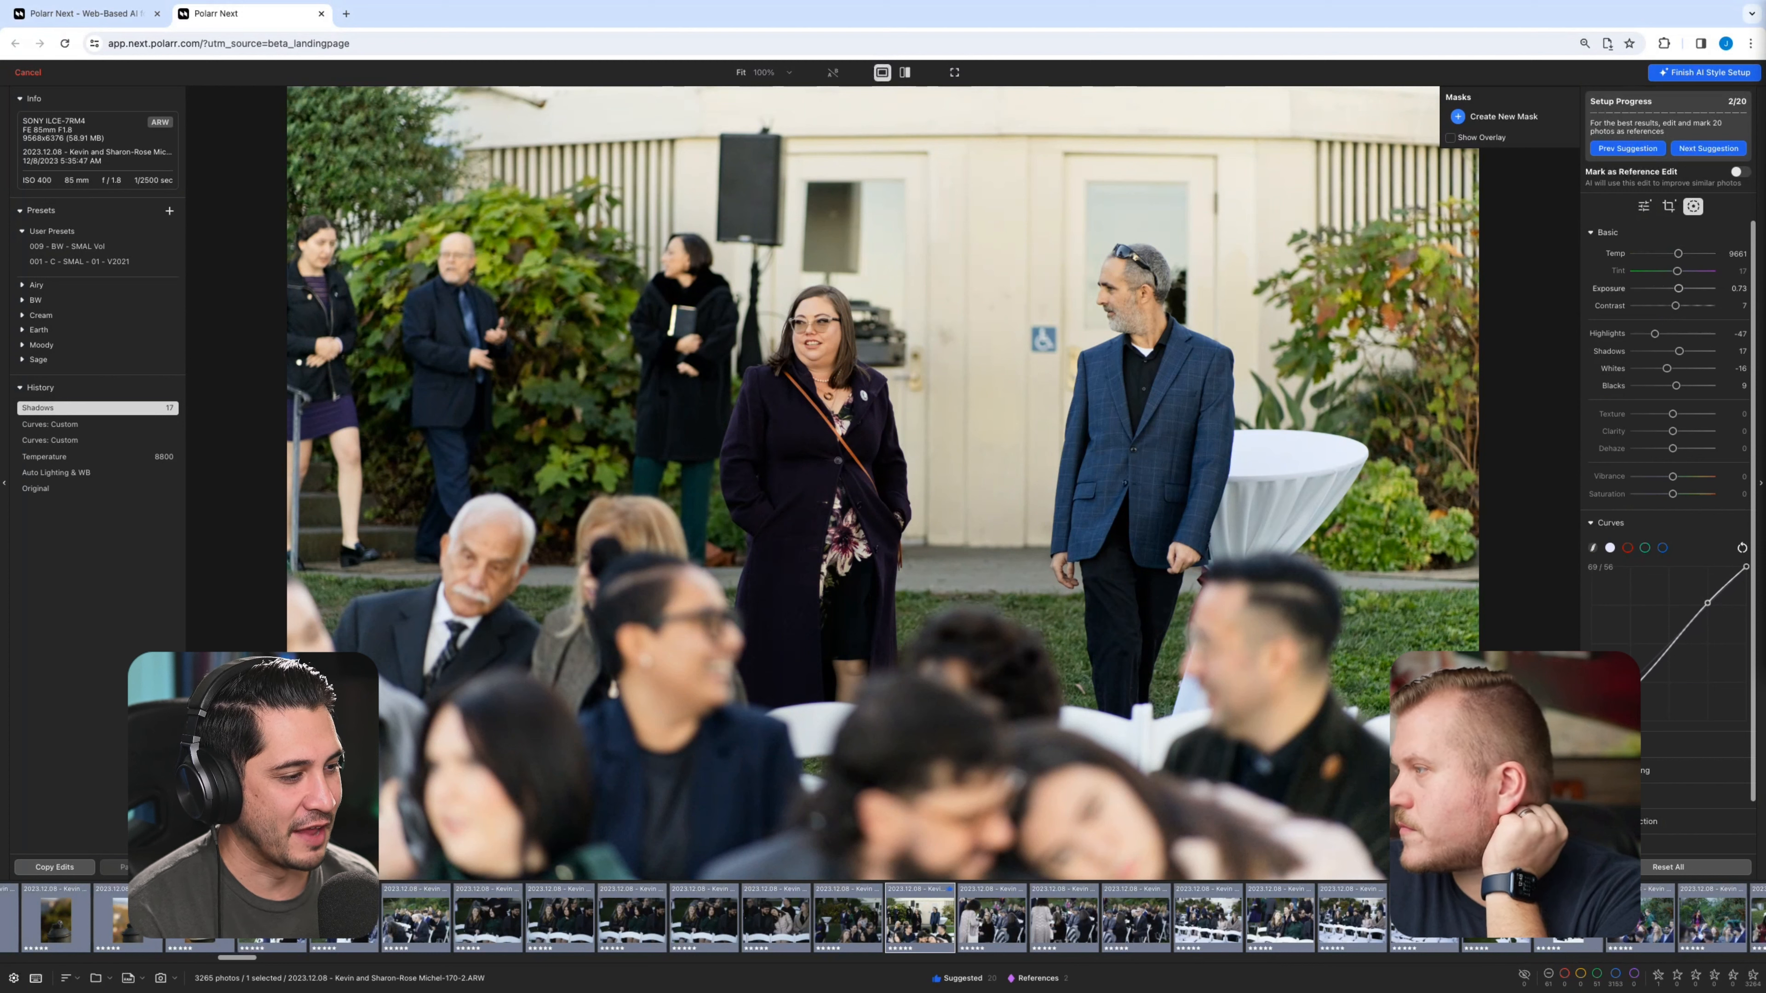
pyautogui.moveTo(1676, 305); pyautogui.dragTo(1679, 305)
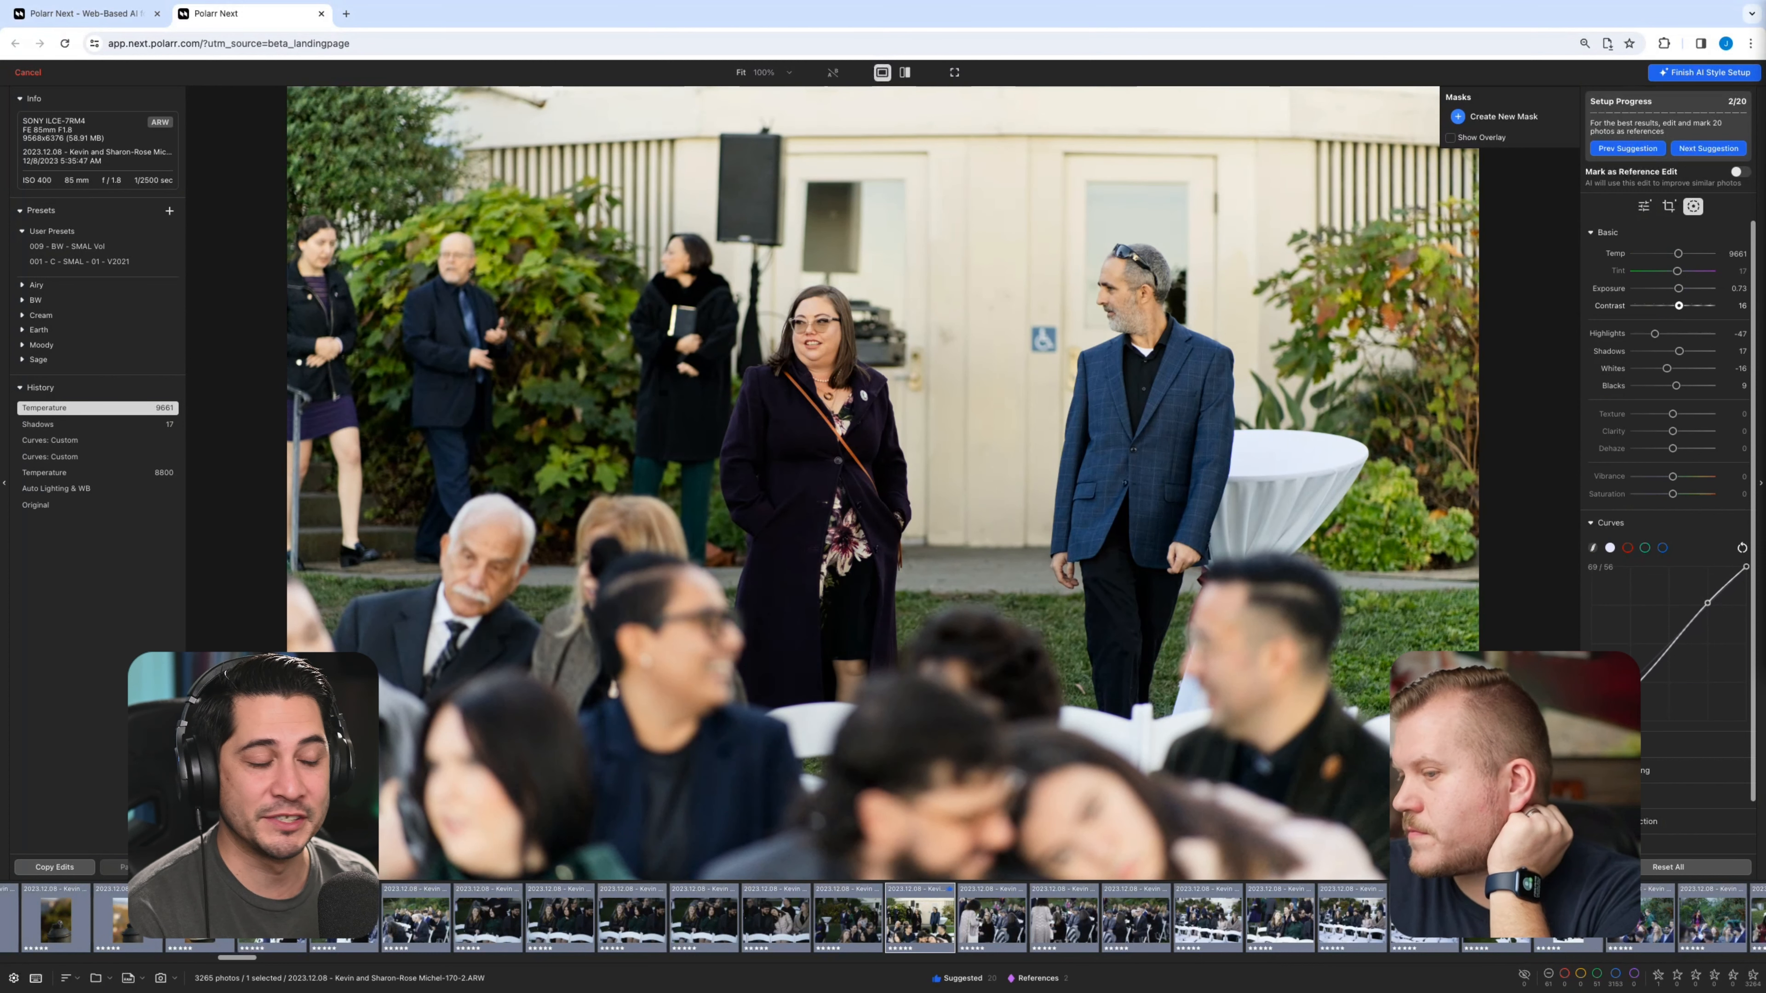
pyautogui.moveTo(1679, 305); pyautogui.dragTo(1683, 305)
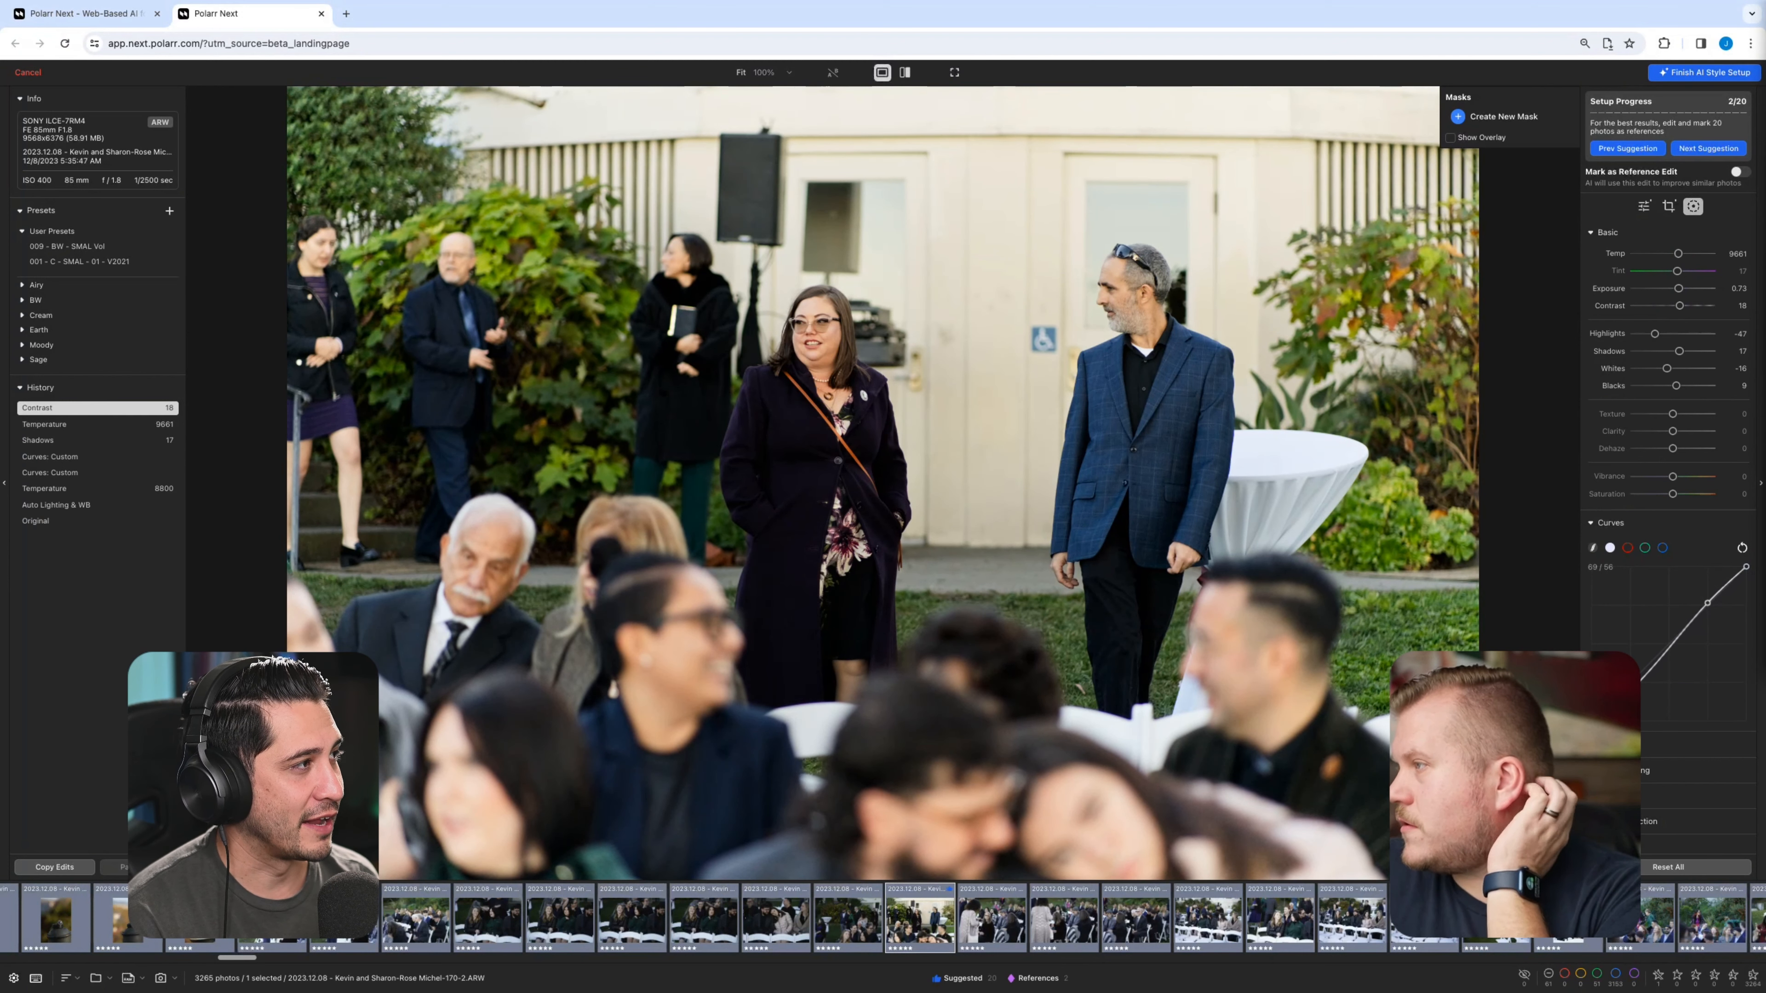
# Add a radial gradient mask centred on the two standing guests, stretch it wide and tall, and set its feather to 36
pyautogui.click(1502, 116)
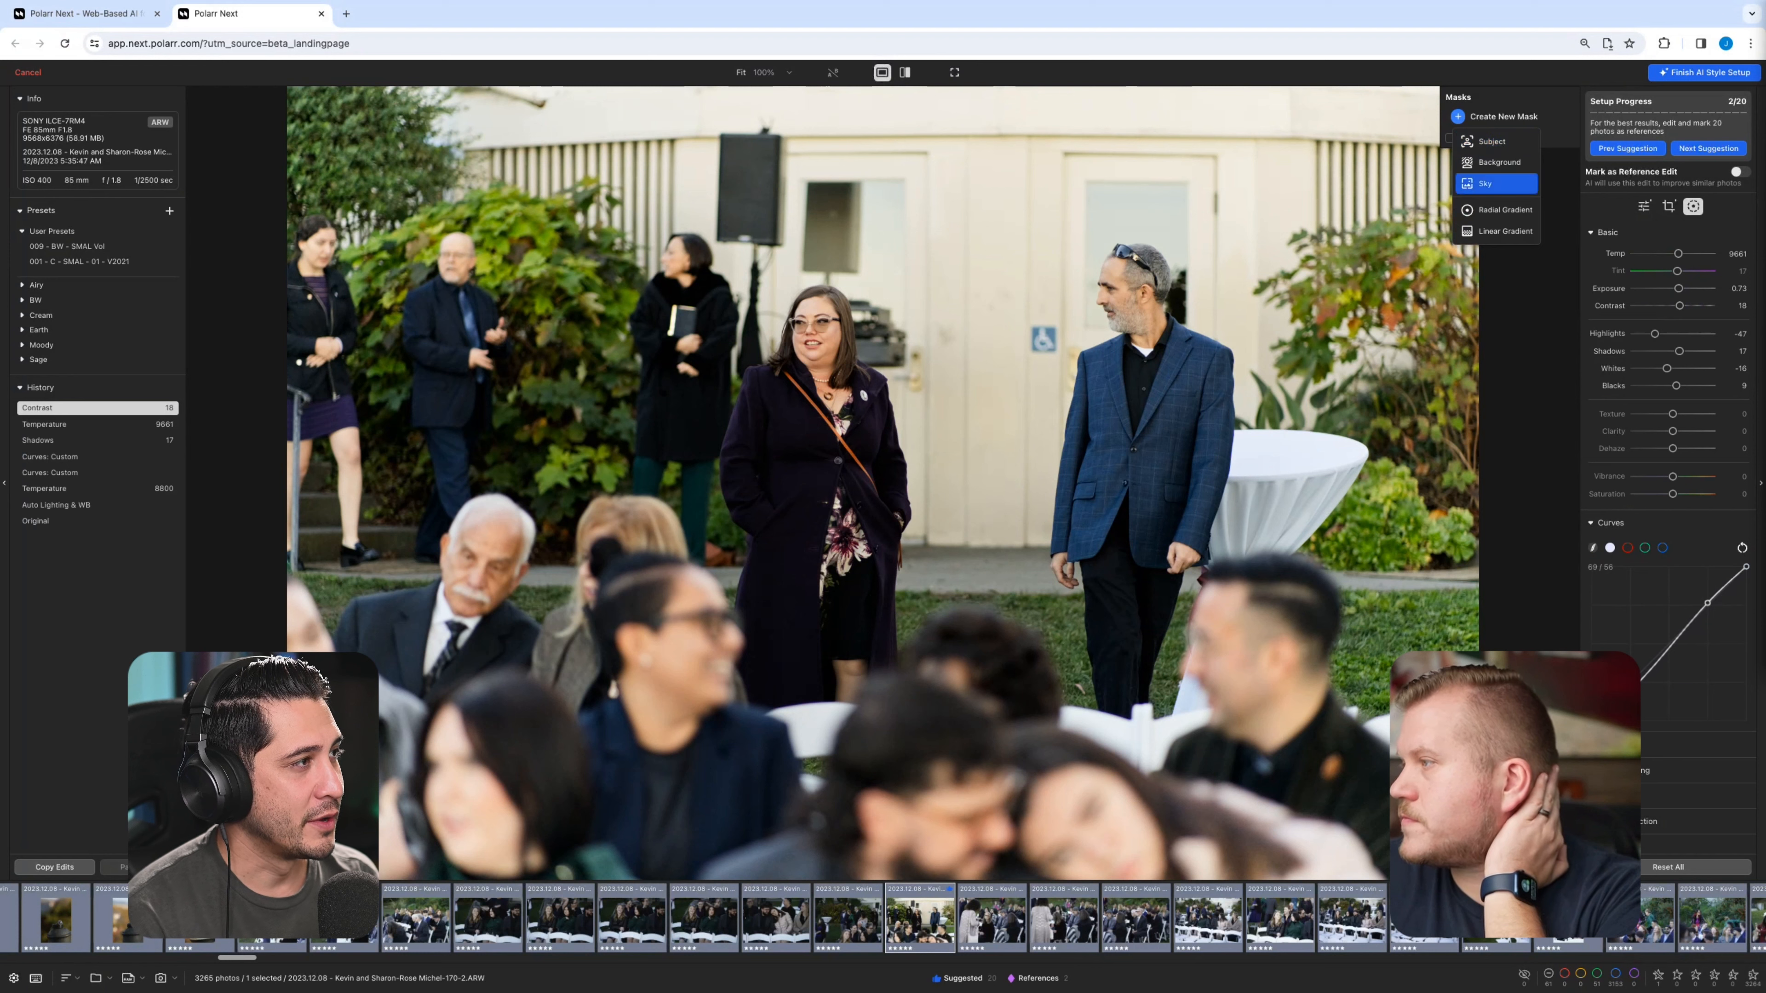
pyautogui.click(1495, 210)
pyautogui.moveTo(883, 483); pyautogui.dragTo(1001, 386)
pyautogui.moveTo(1002, 485); pyautogui.dragTo(1001, 500)
pyautogui.moveTo(1001, 584); pyautogui.dragTo(1001, 630)
pyautogui.moveTo(1300, 385); pyautogui.dragTo(1449, 385)
pyautogui.moveTo(1001, 527); pyautogui.dragTo(1001, 542)
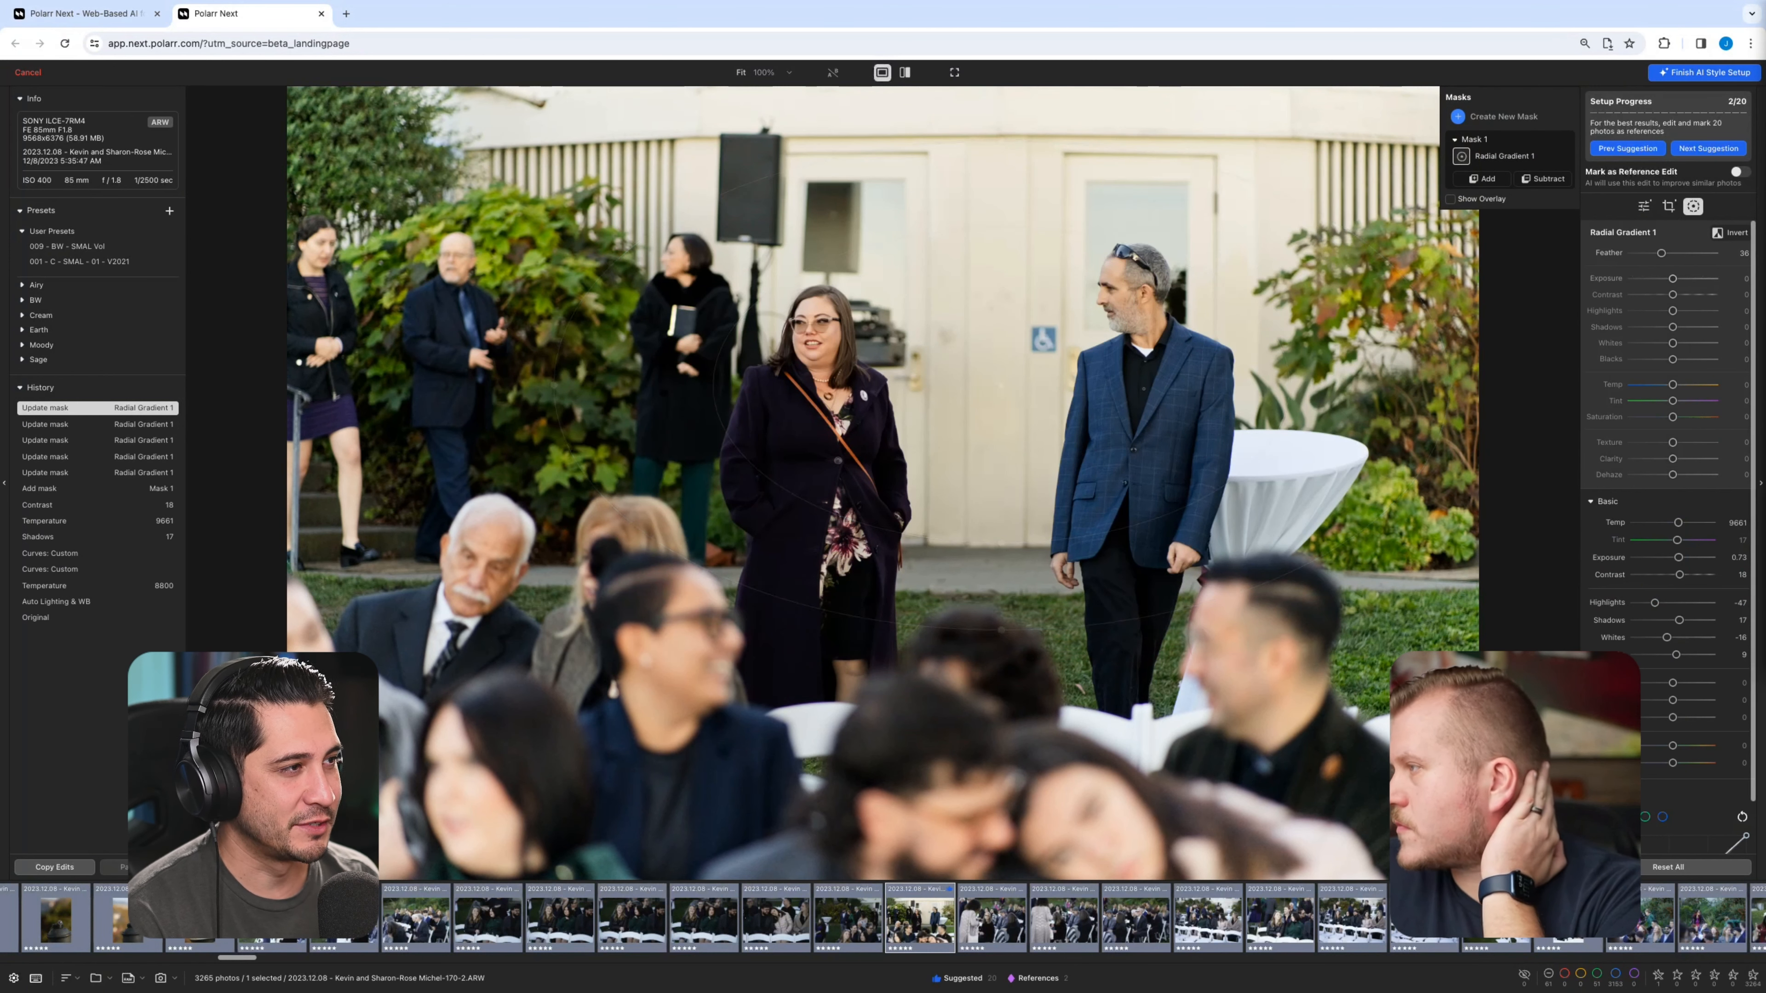
# Invert the radial mask with exposure -0.75 to darken the surroundings, and submit the guests photo as a reference edit
pyautogui.click(1730, 233)
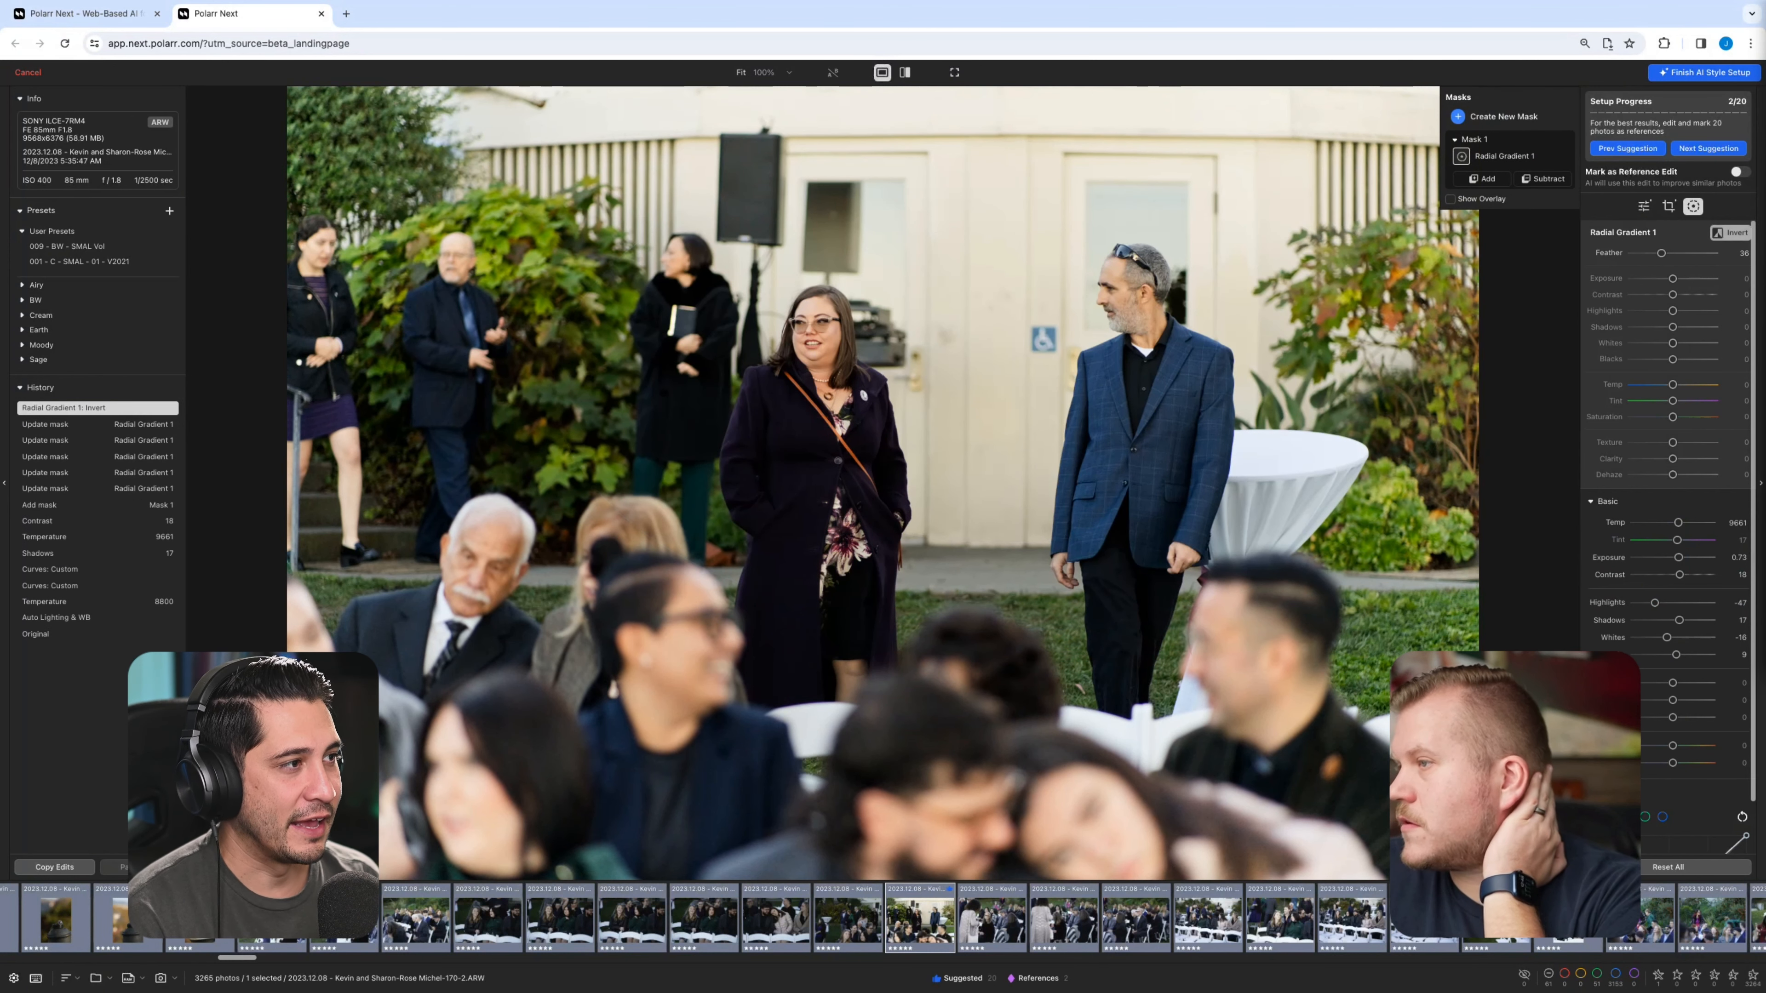
pyautogui.moveTo(1672, 278); pyautogui.dragTo(1667, 279)
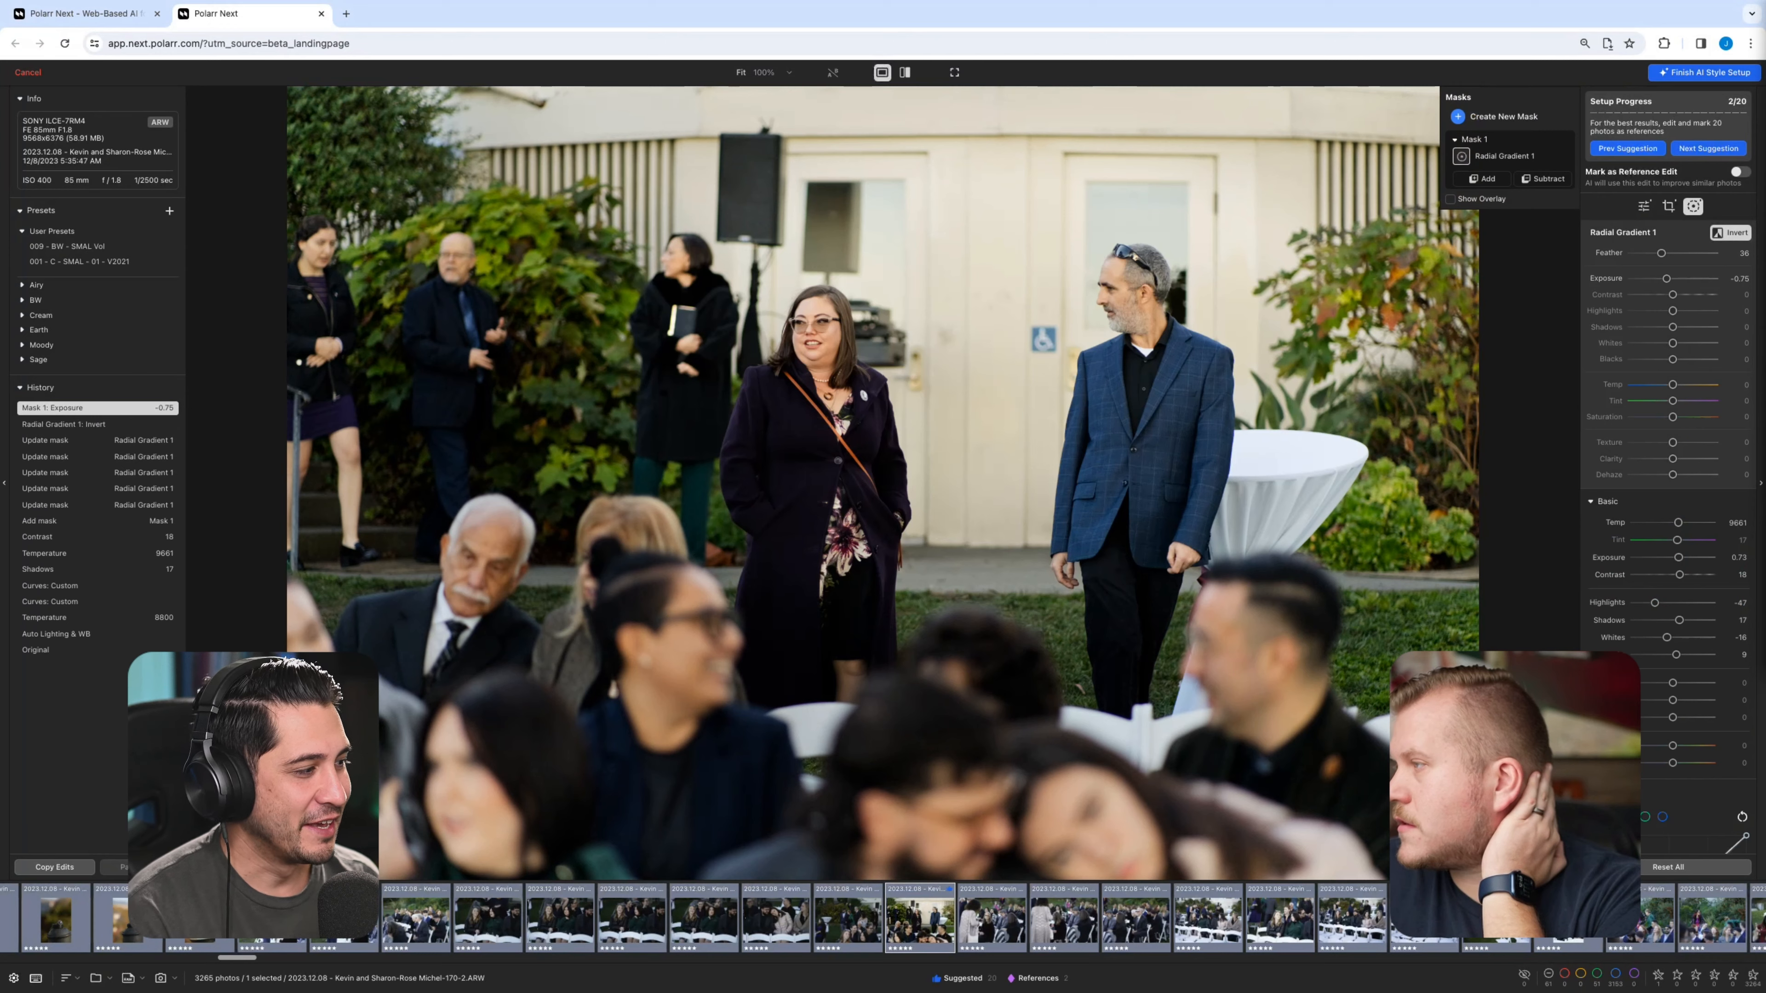
pyautogui.hotkey('shift', 'Right')
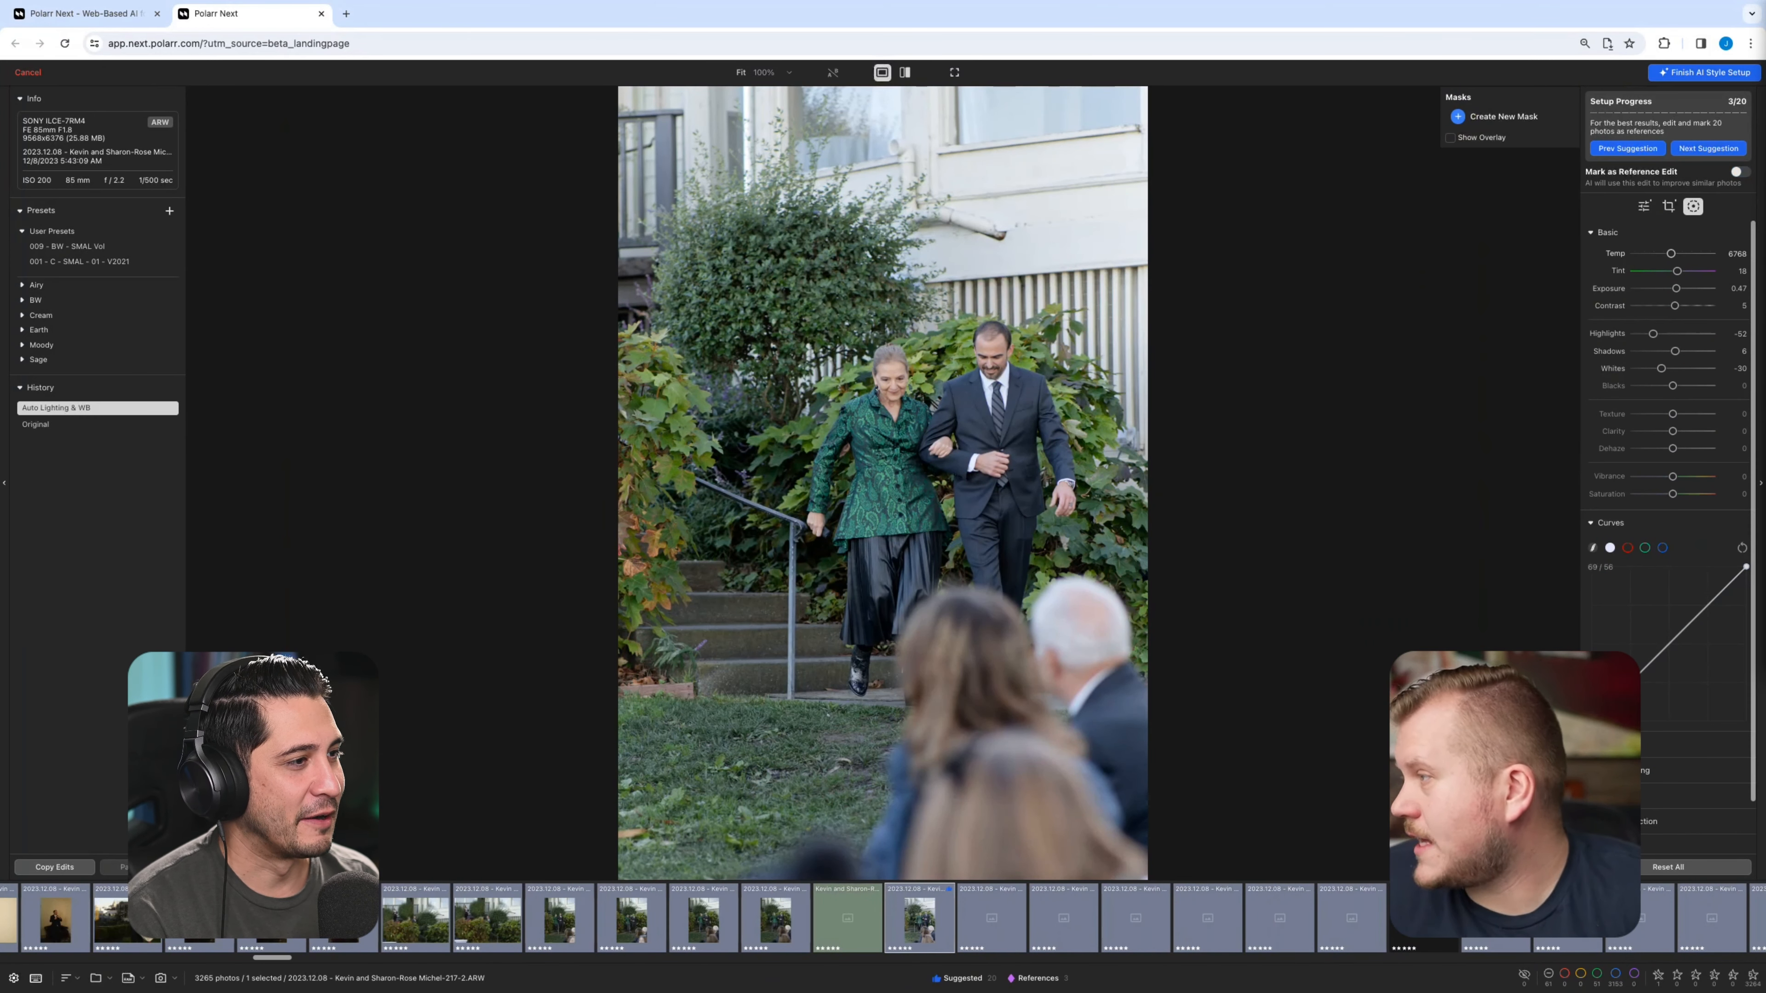
# Set the walking couple photo's temperature to 8174 and exposure to 0.65, and shape its tone curve with highlight and shadow points
pyautogui.moveTo(1671, 253); pyautogui.dragTo(1673, 253)
pyautogui.moveTo(1708, 605); pyautogui.dragTo(1708, 604)
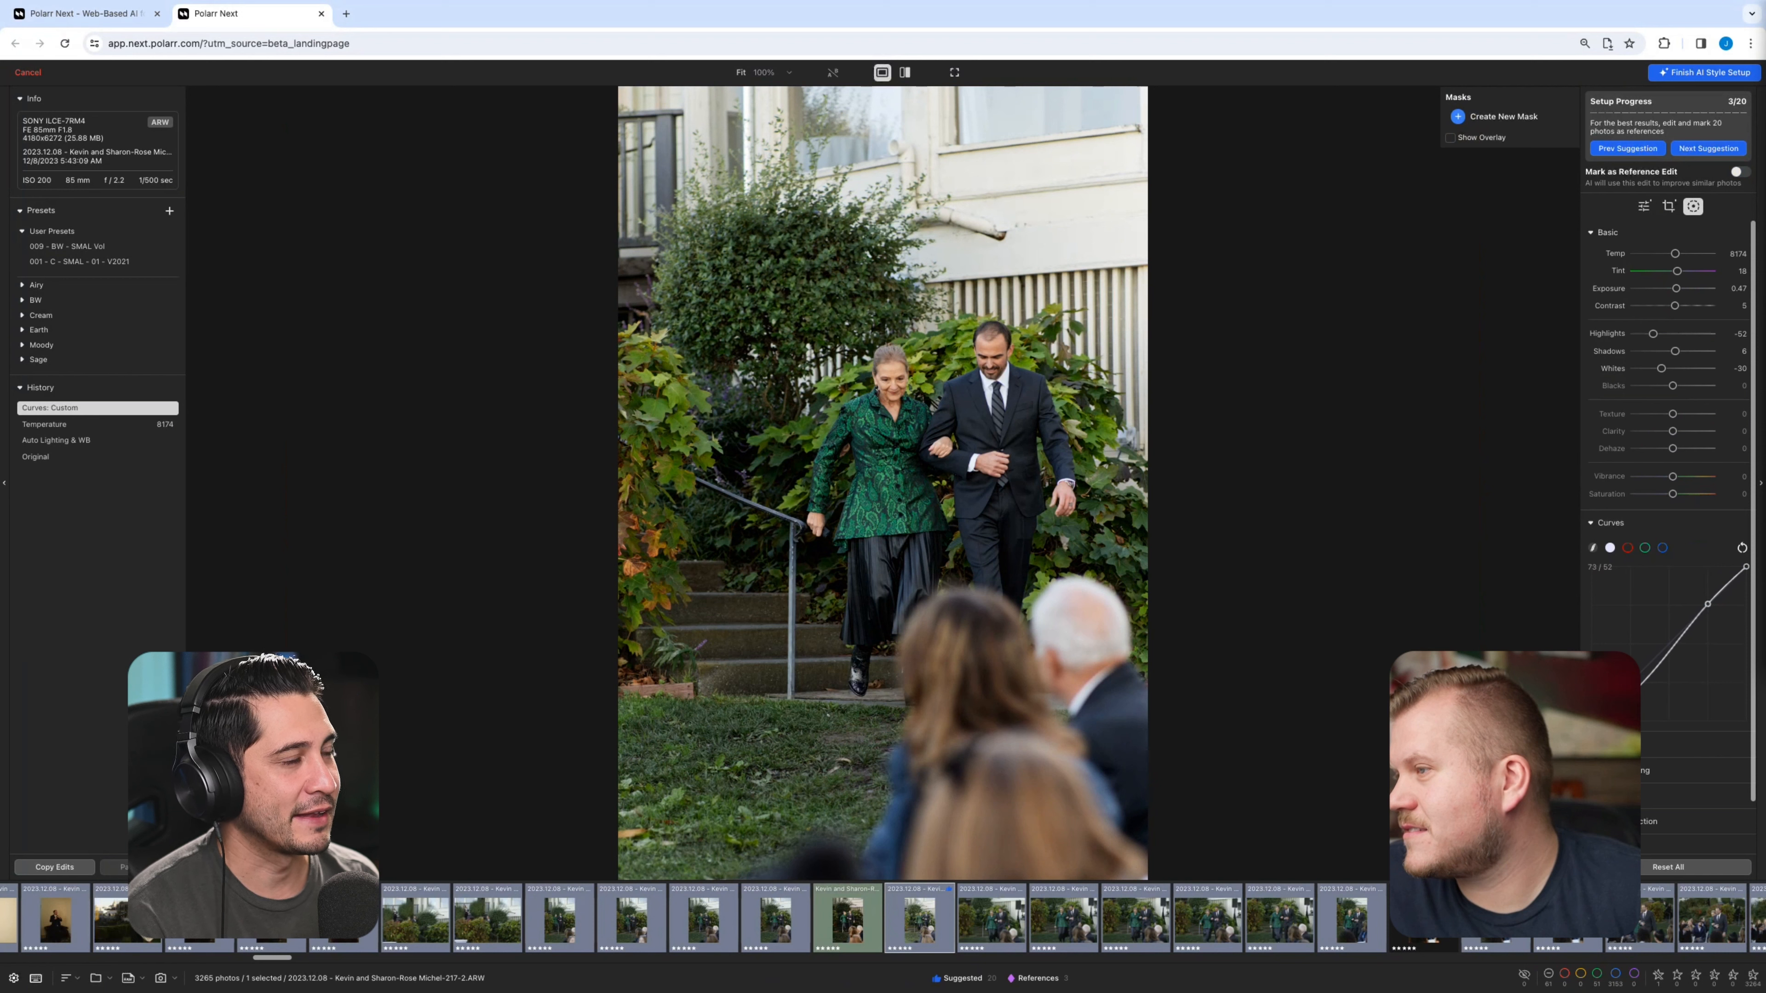
pyautogui.moveTo(1635, 691); pyautogui.dragTo(1636, 690)
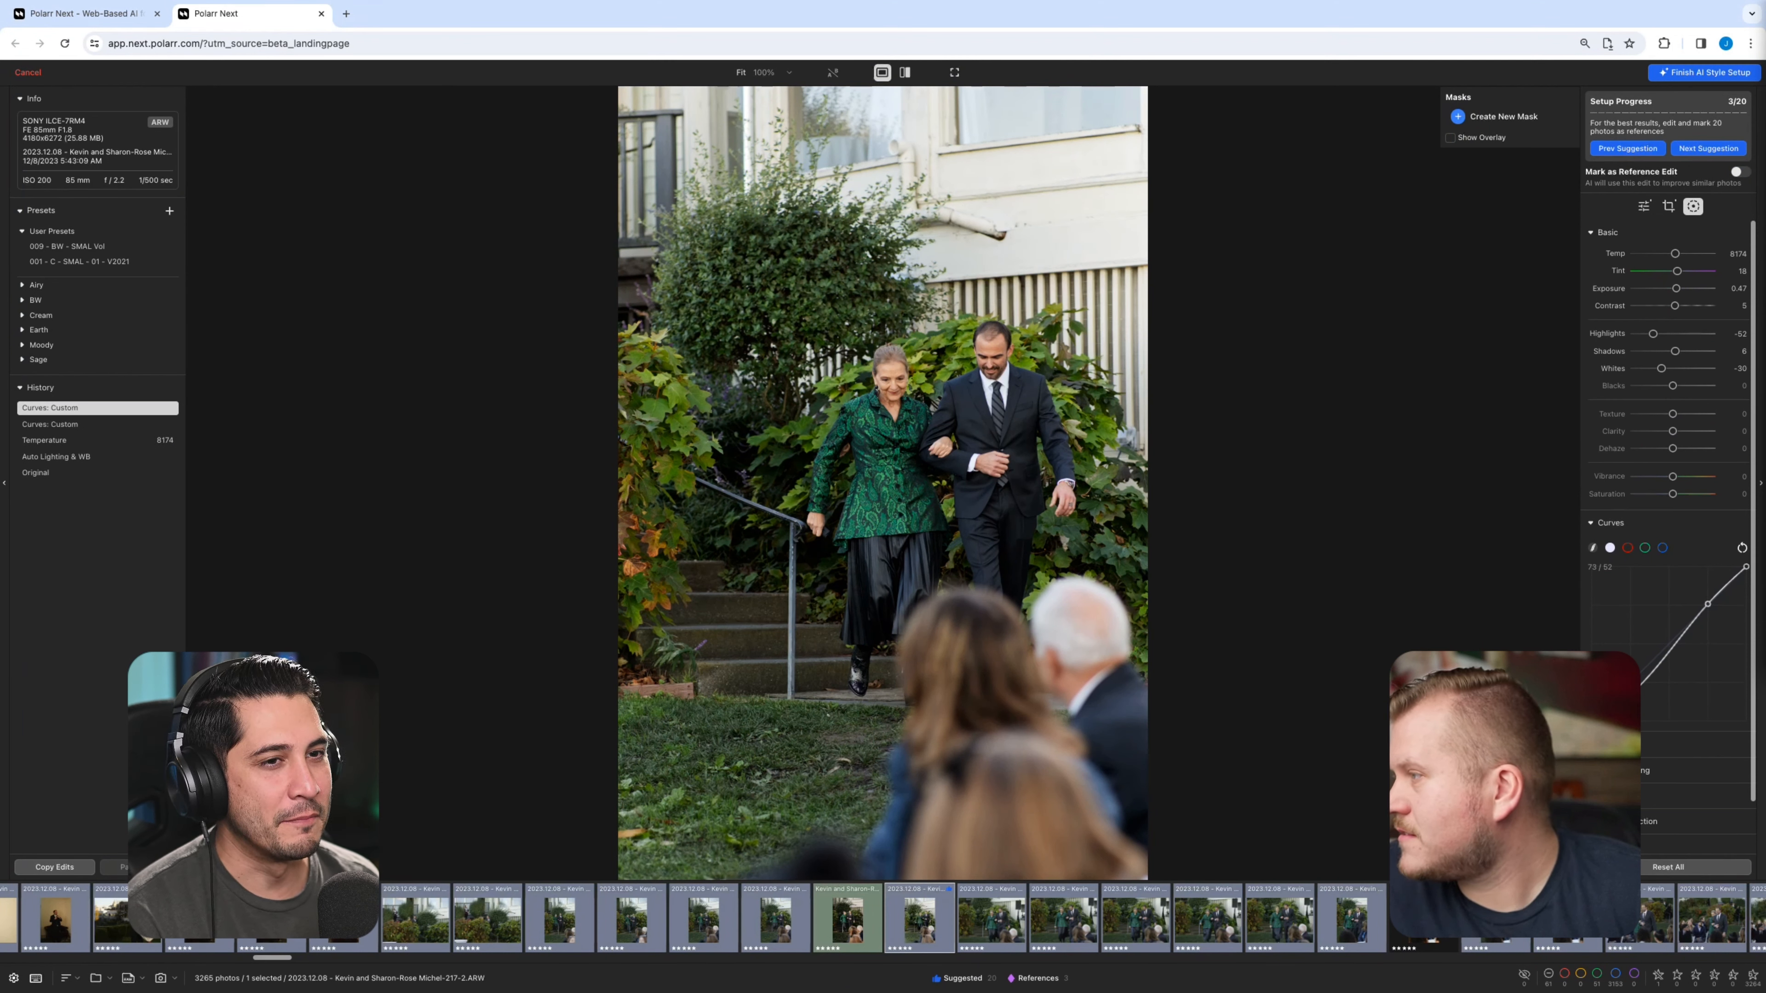
pyautogui.moveTo(1676, 288); pyautogui.dragTo(1678, 287)
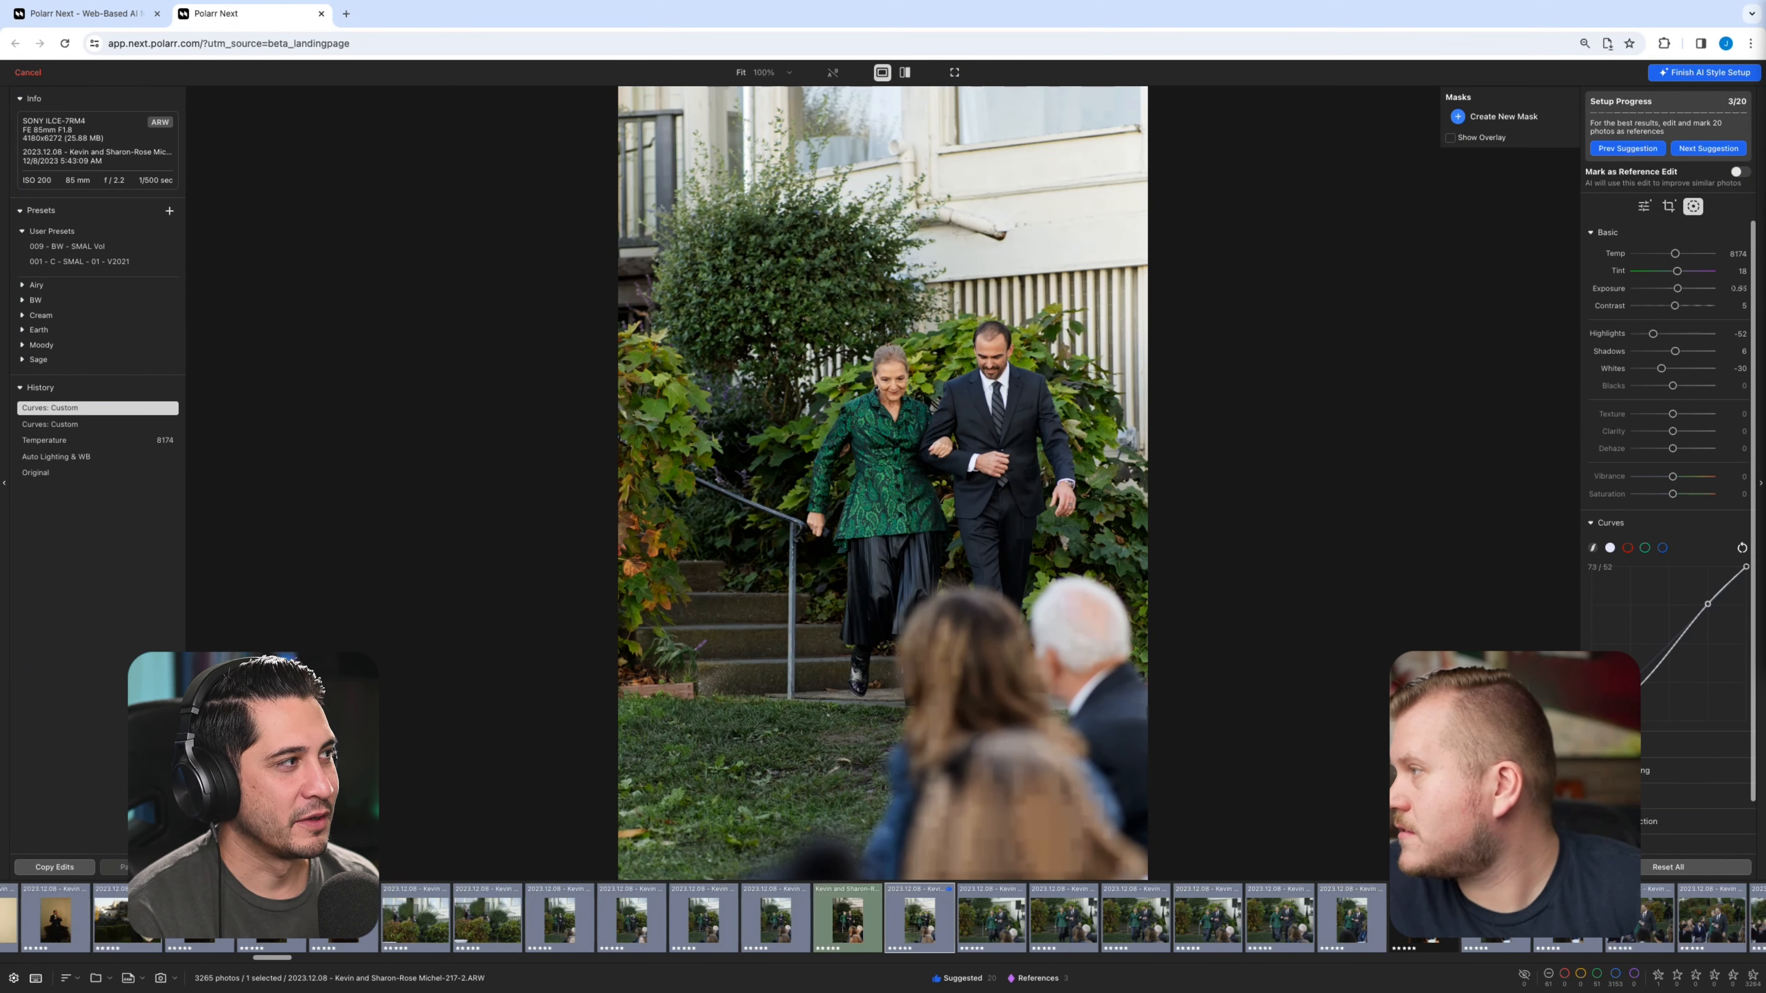
# Mask the couple photo's background with exposure -0.5, mark the photo as a reference edit and go to the following suggestion
pyautogui.click(1495, 116)
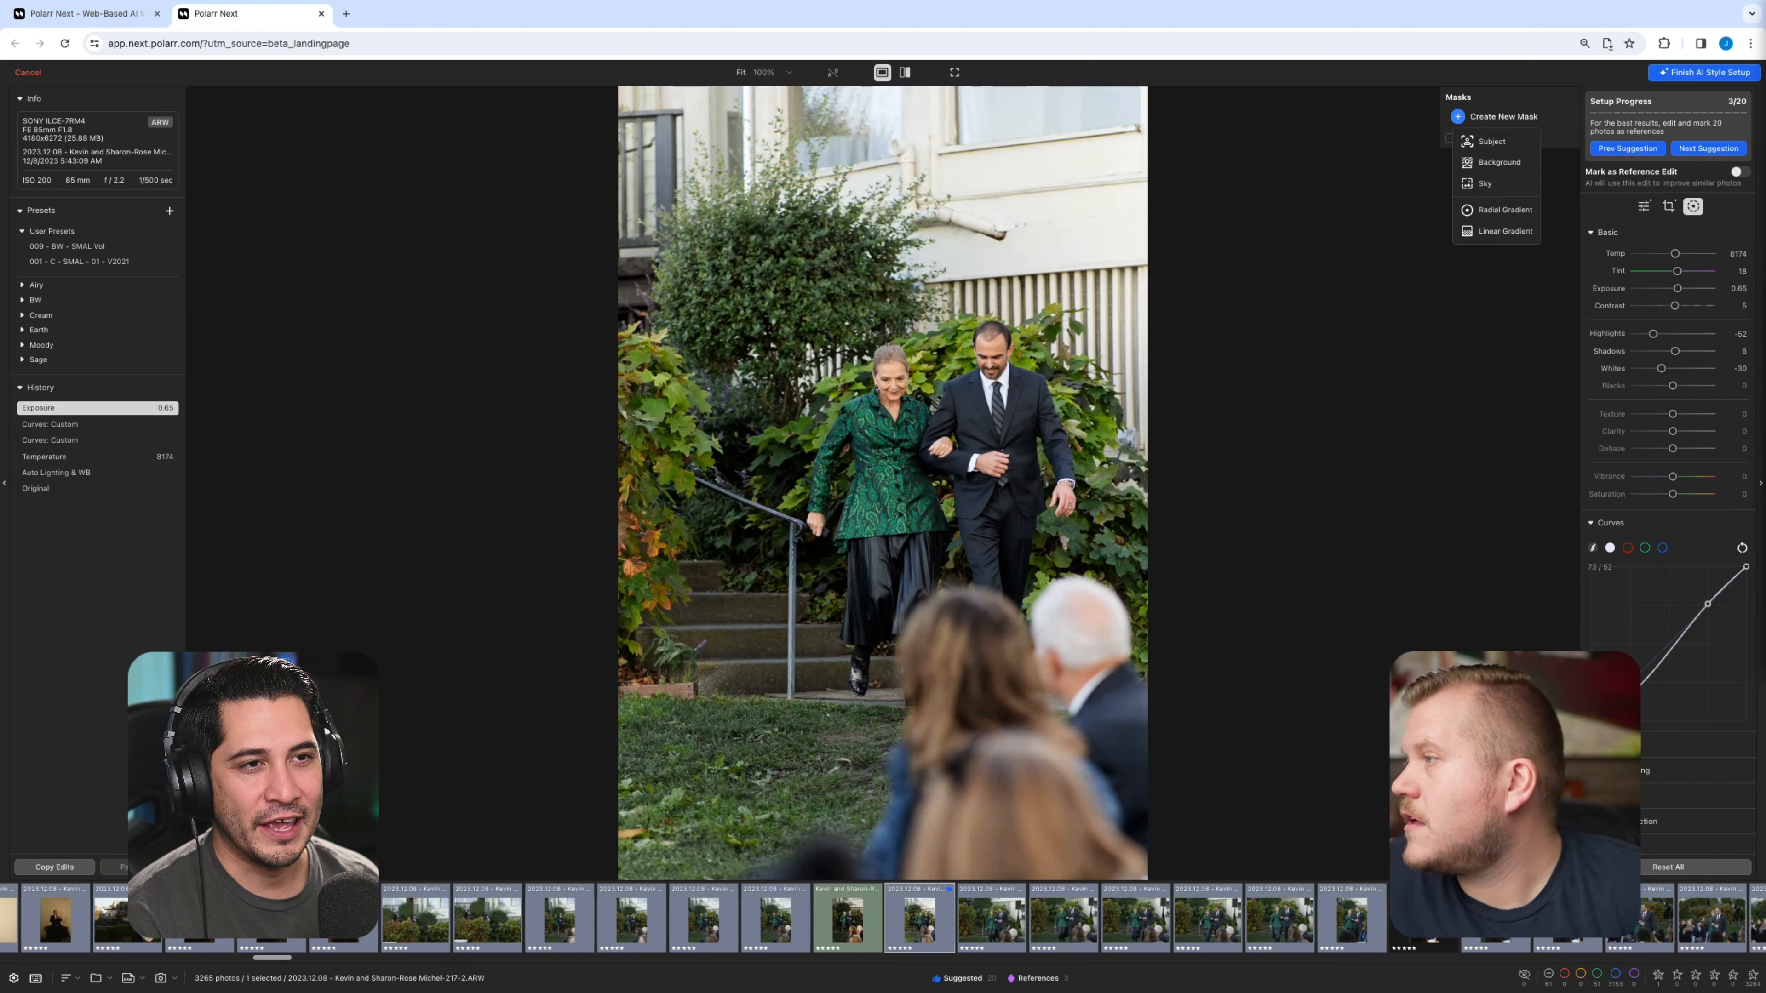
pyautogui.click(1495, 163)
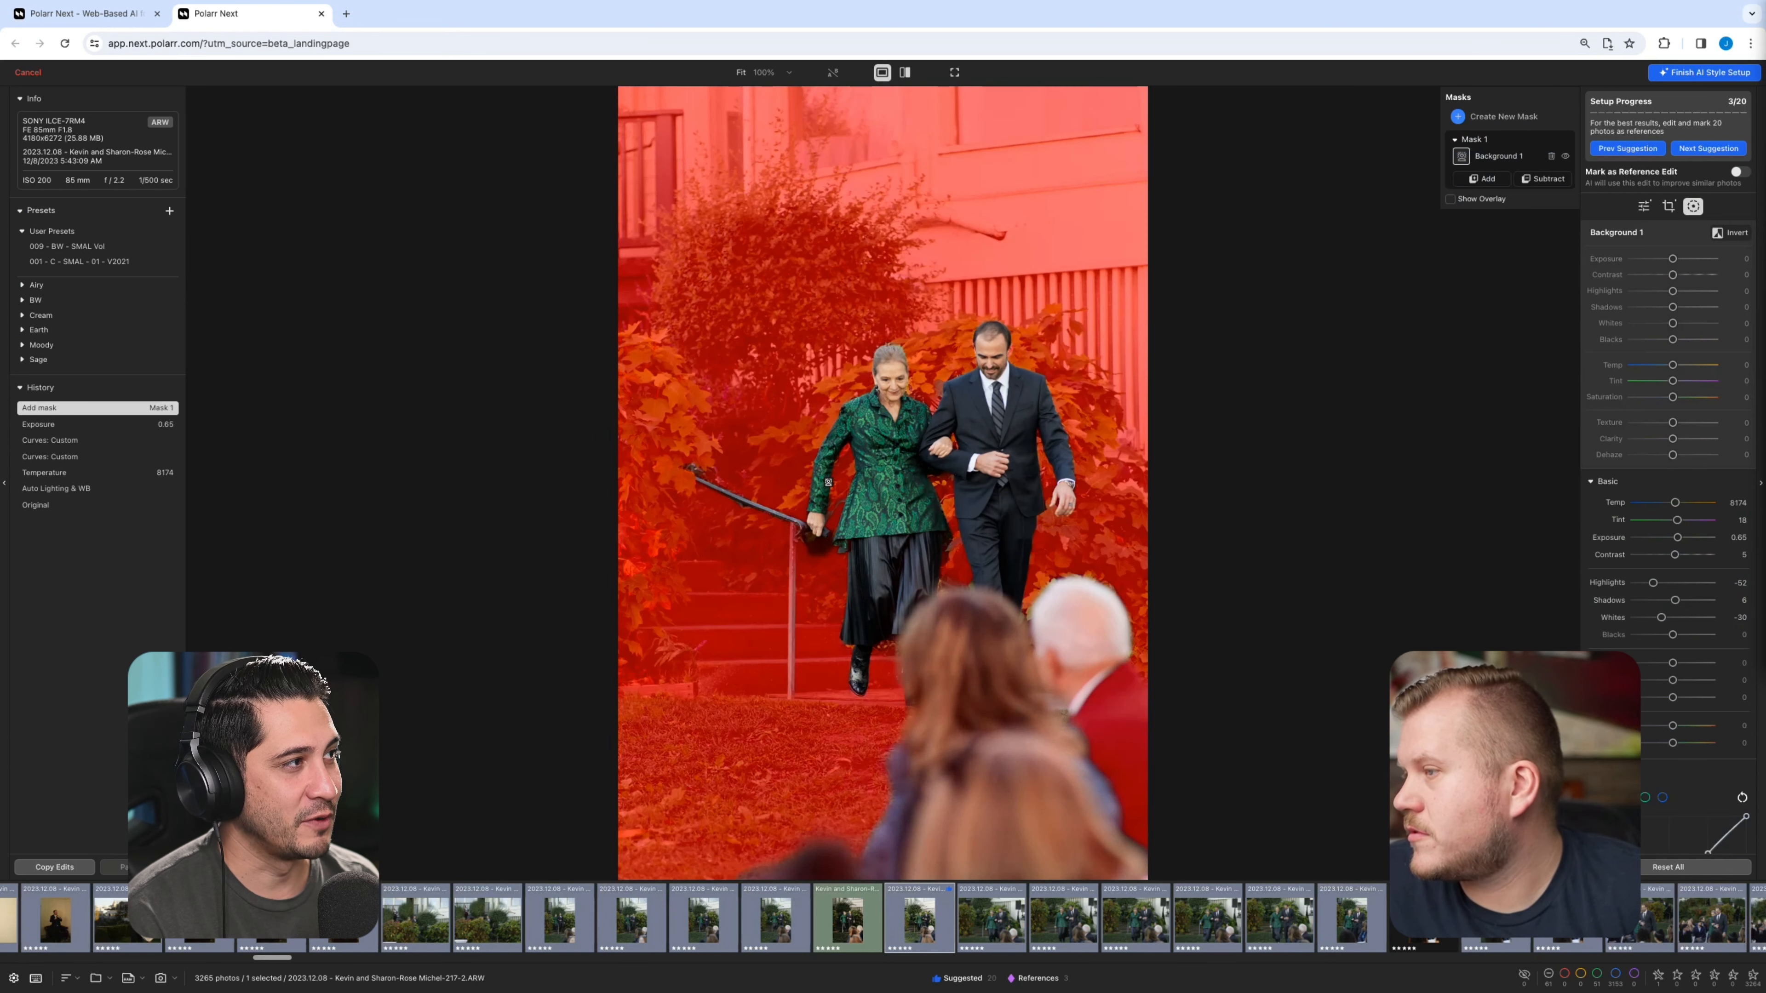
pyautogui.moveTo(1672, 258); pyautogui.dragTo(1669, 258)
pyautogui.click(1740, 171)
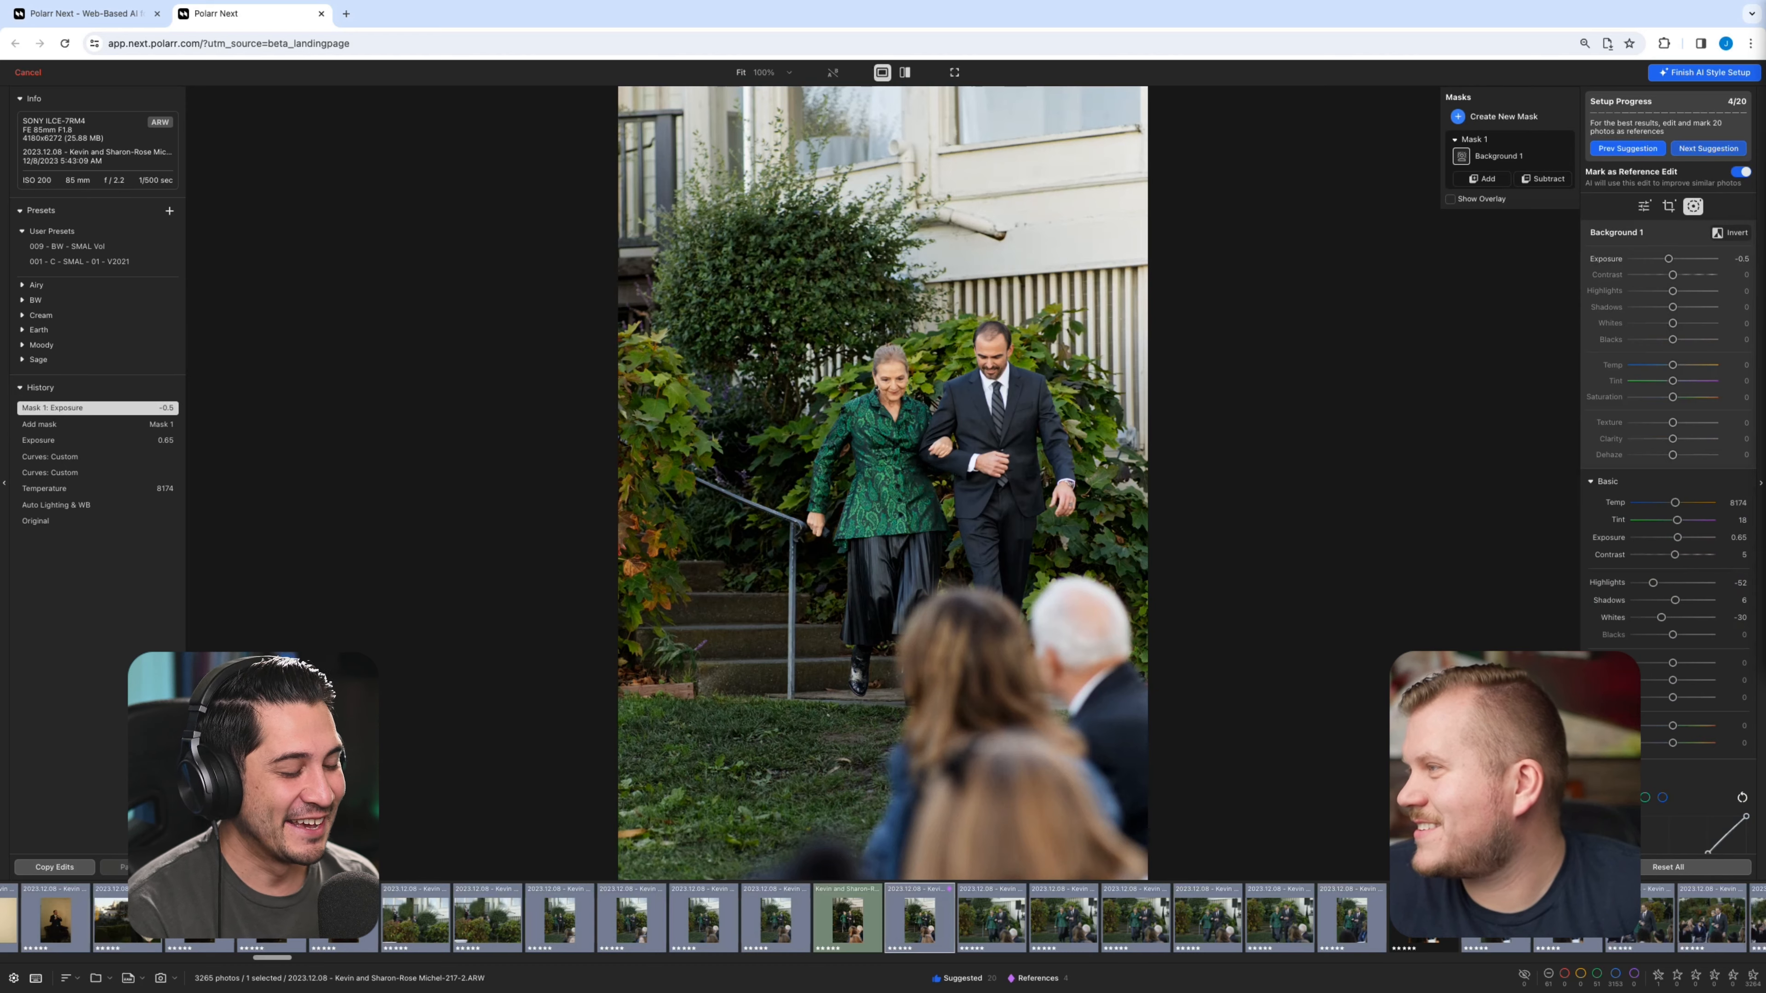
pyautogui.click(1708, 148)
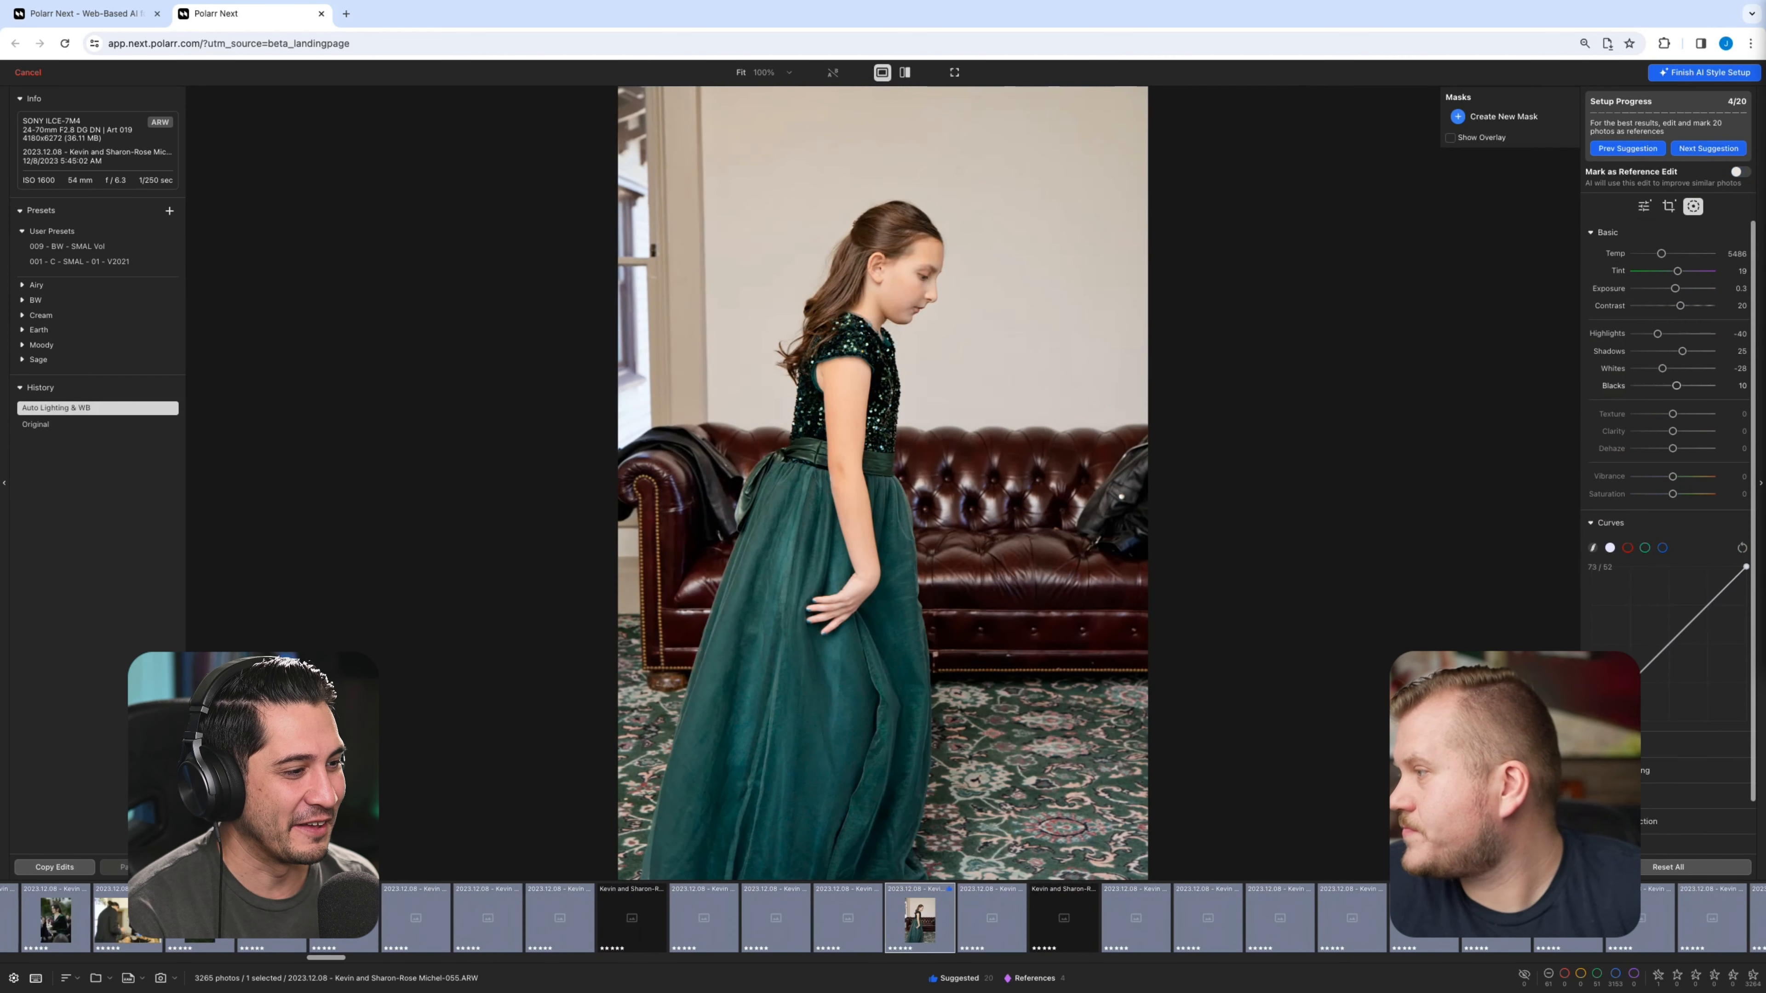
# Shape the tone curve of the girl's photo, set its shadows to 31, and submit it as a reference edit
pyautogui.click(1711, 603)
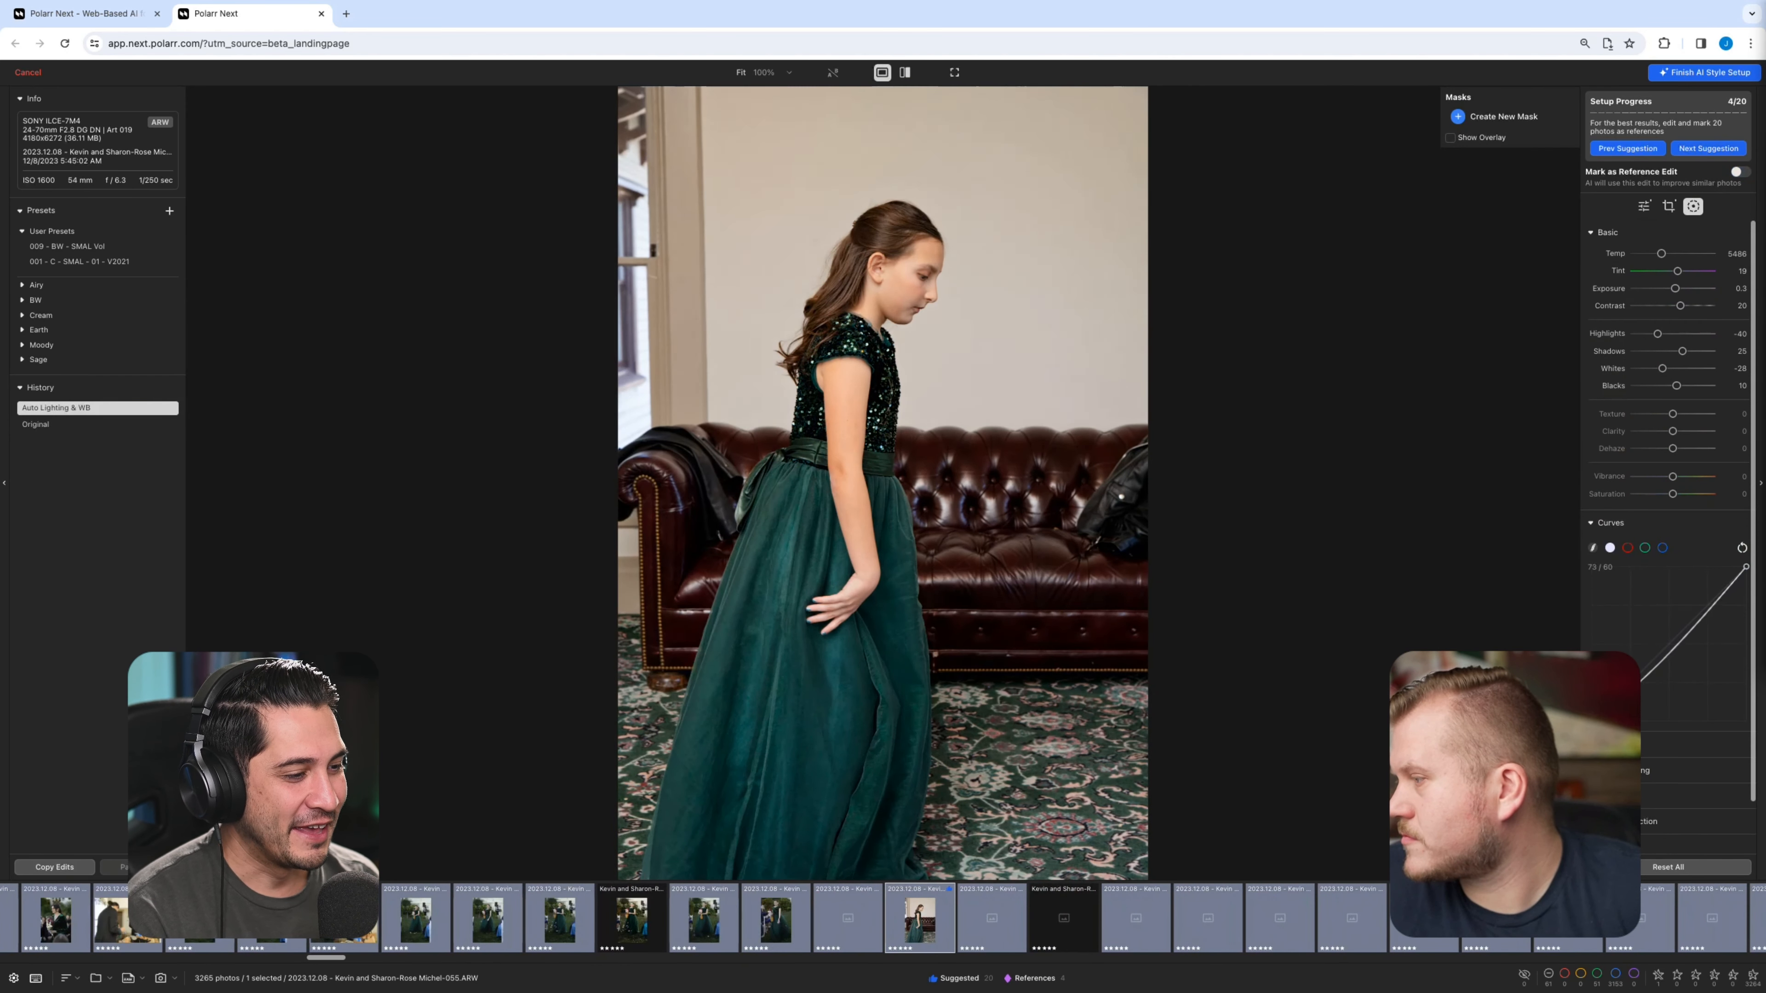
pyautogui.moveTo(1710, 603); pyautogui.dragTo(1712, 601)
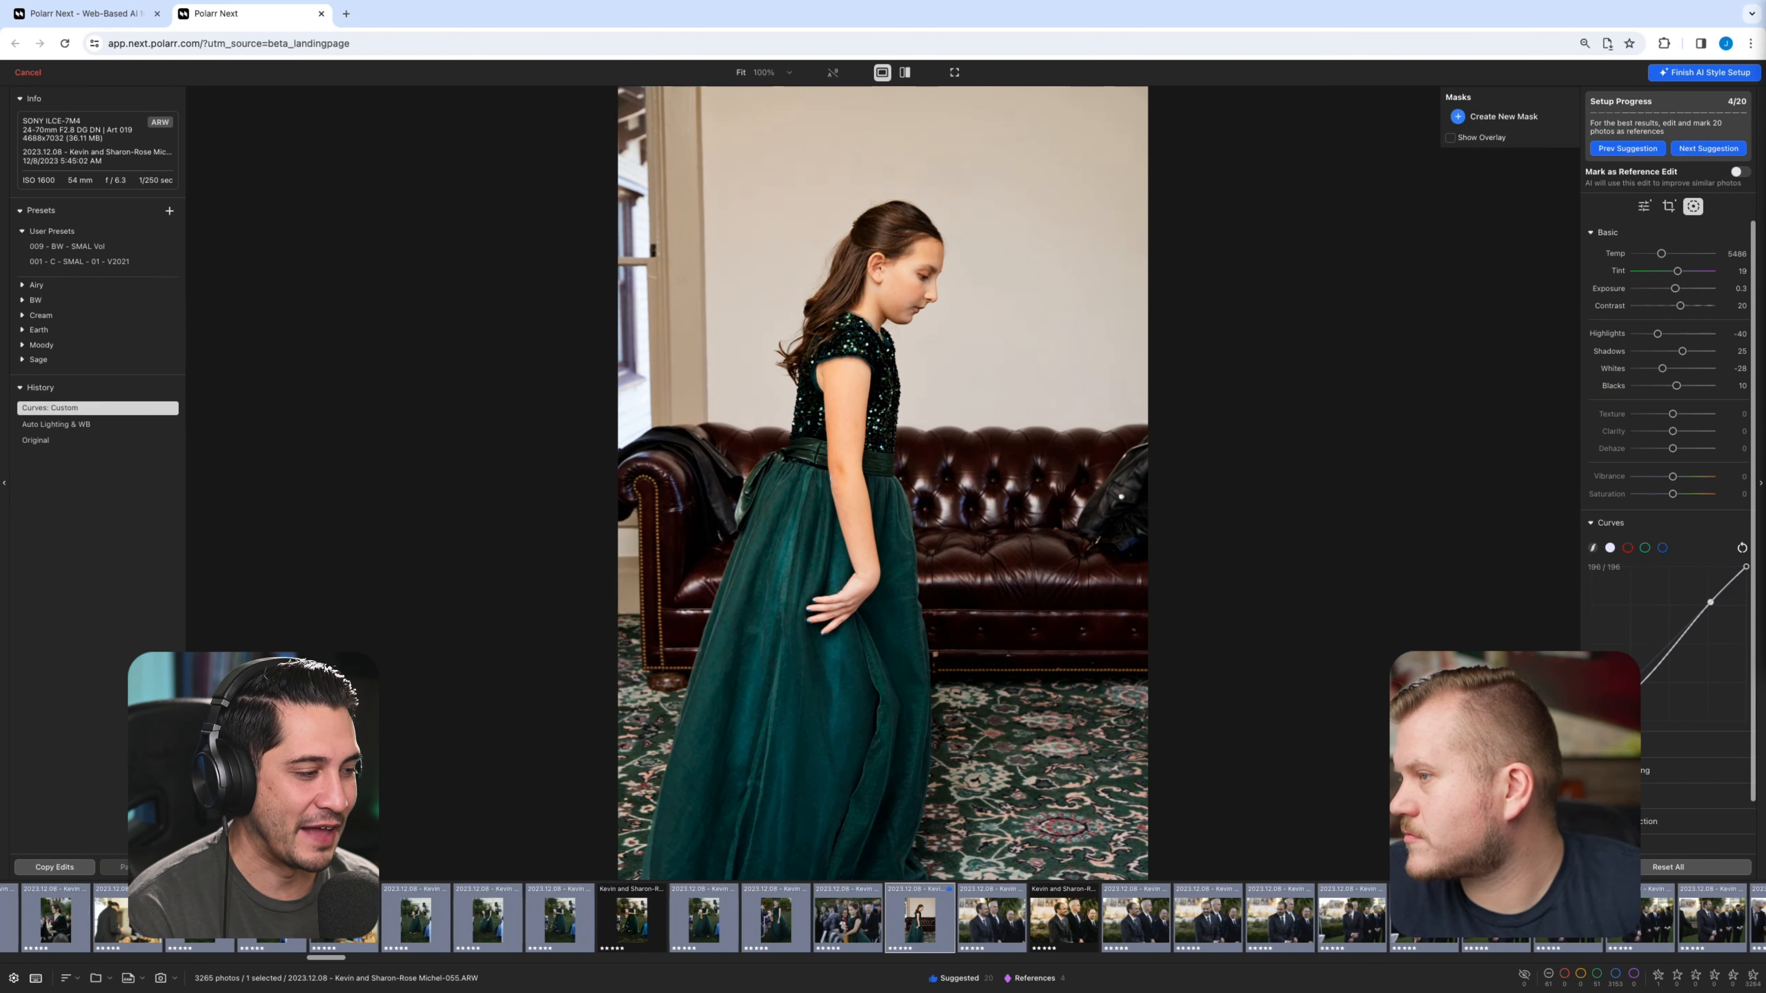
pyautogui.moveTo(1710, 602); pyautogui.dragTo(1710, 602)
pyautogui.moveTo(1682, 351); pyautogui.dragTo(1684, 351)
pyautogui.click(1740, 171)
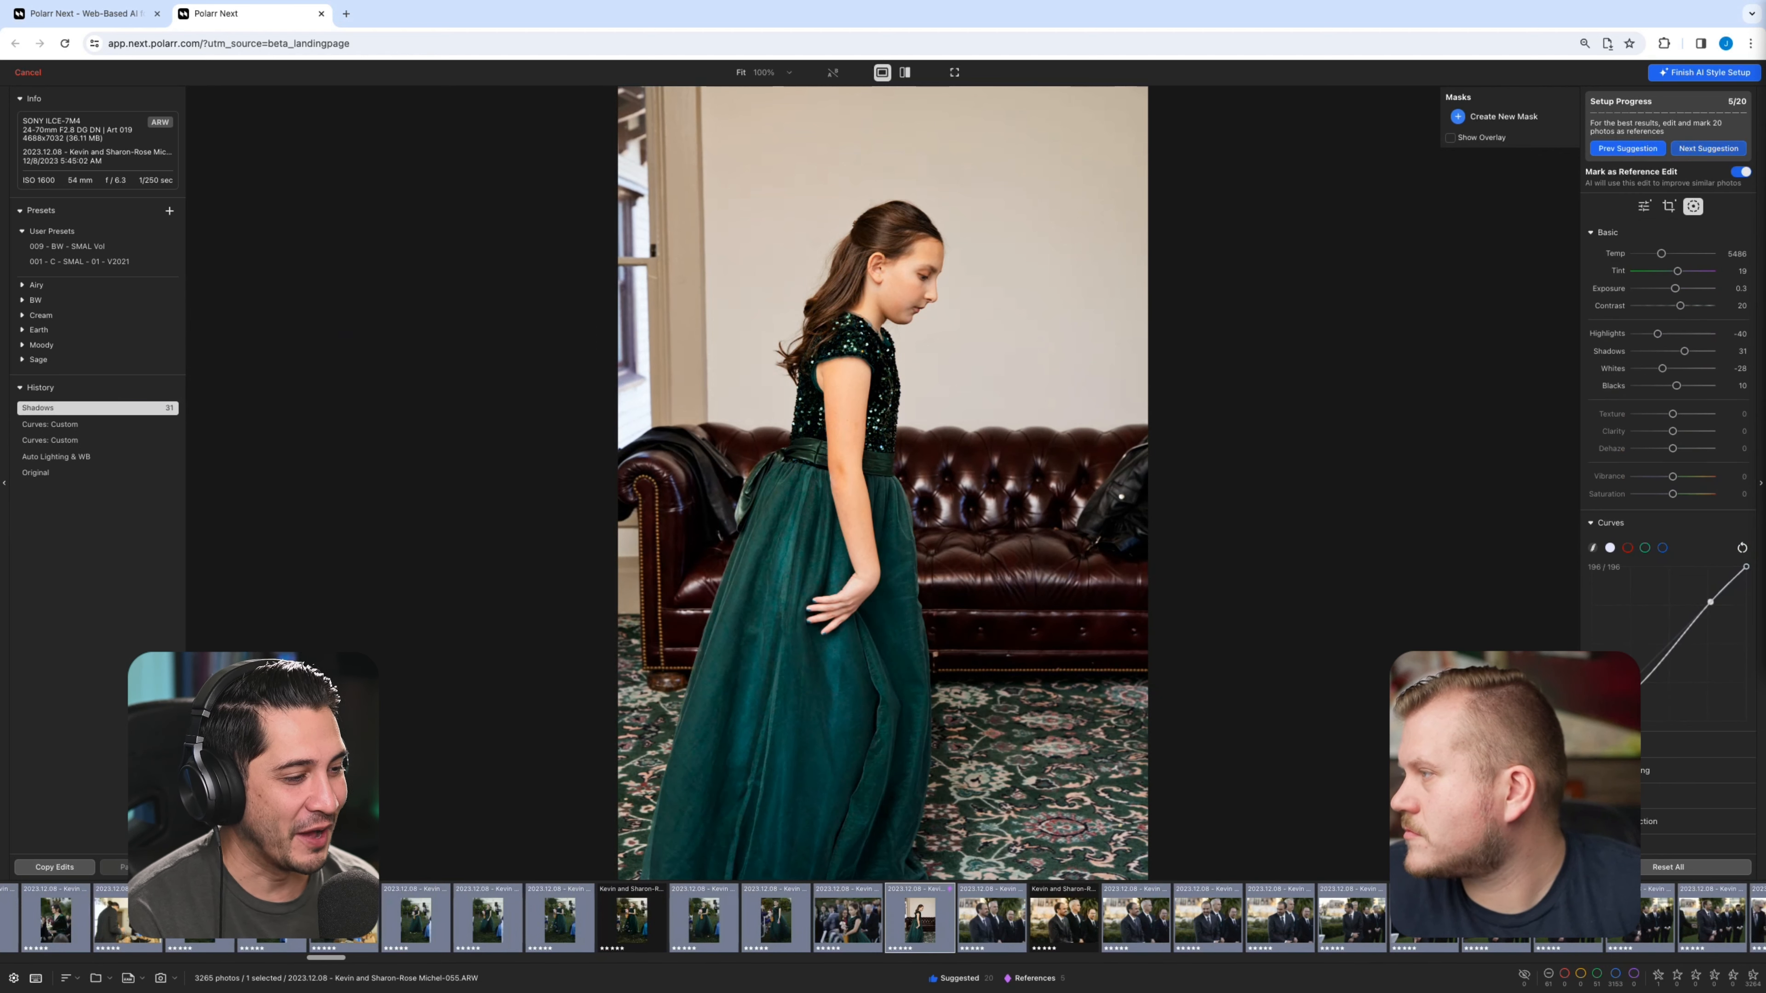
pyautogui.click(1707, 148)
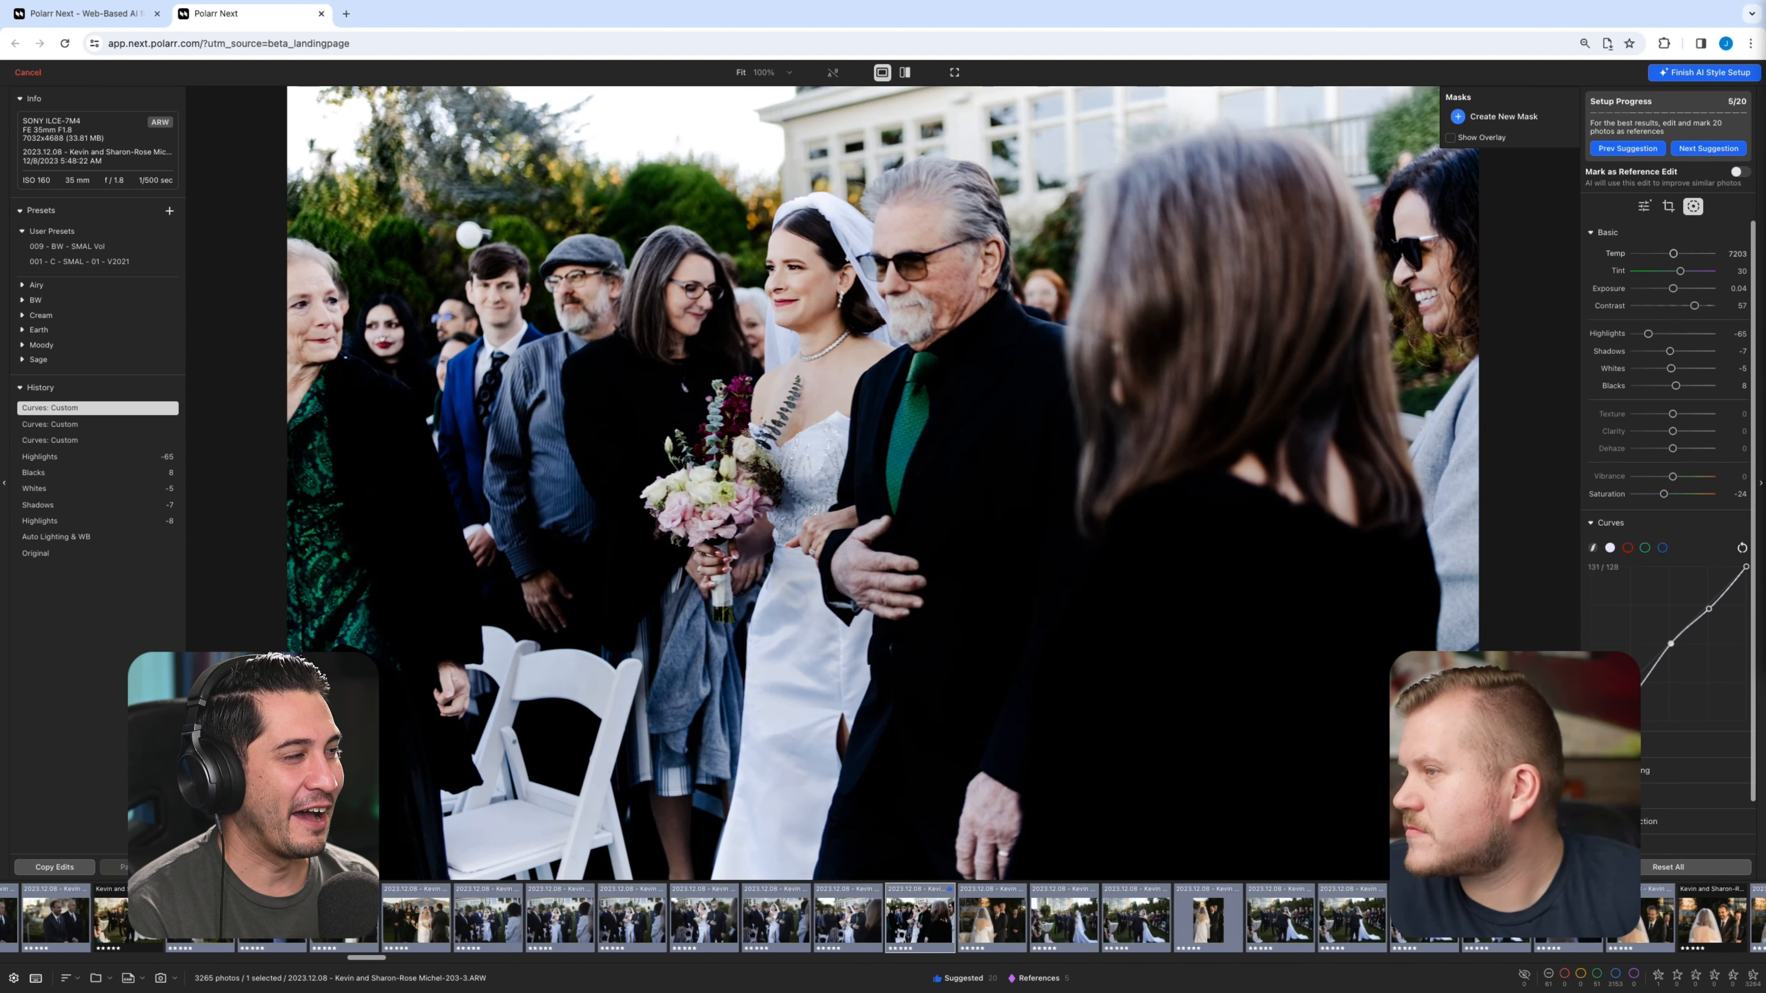
# Set the bridal procession photo's temperature to 10130 and shadows to 16, and adjust its blacks and whites
pyautogui.moveTo(1675, 253); pyautogui.dragTo(1677, 253)
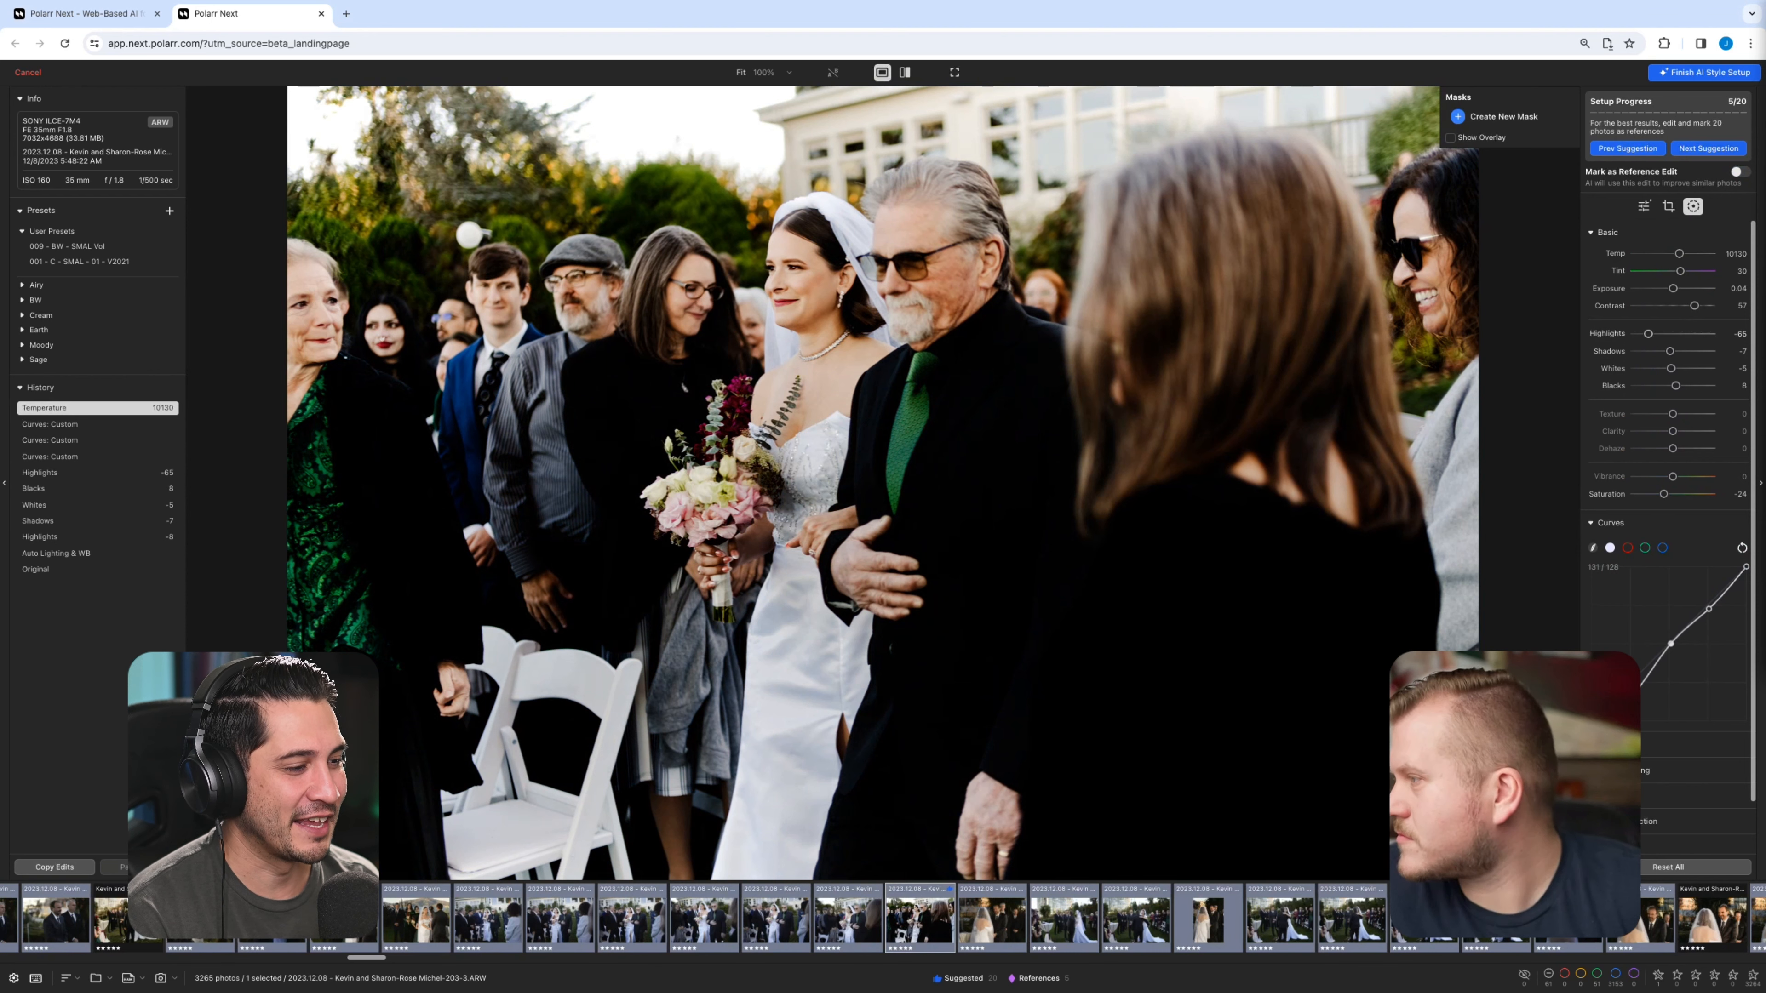
pyautogui.moveTo(1670, 350); pyautogui.dragTo(1677, 351)
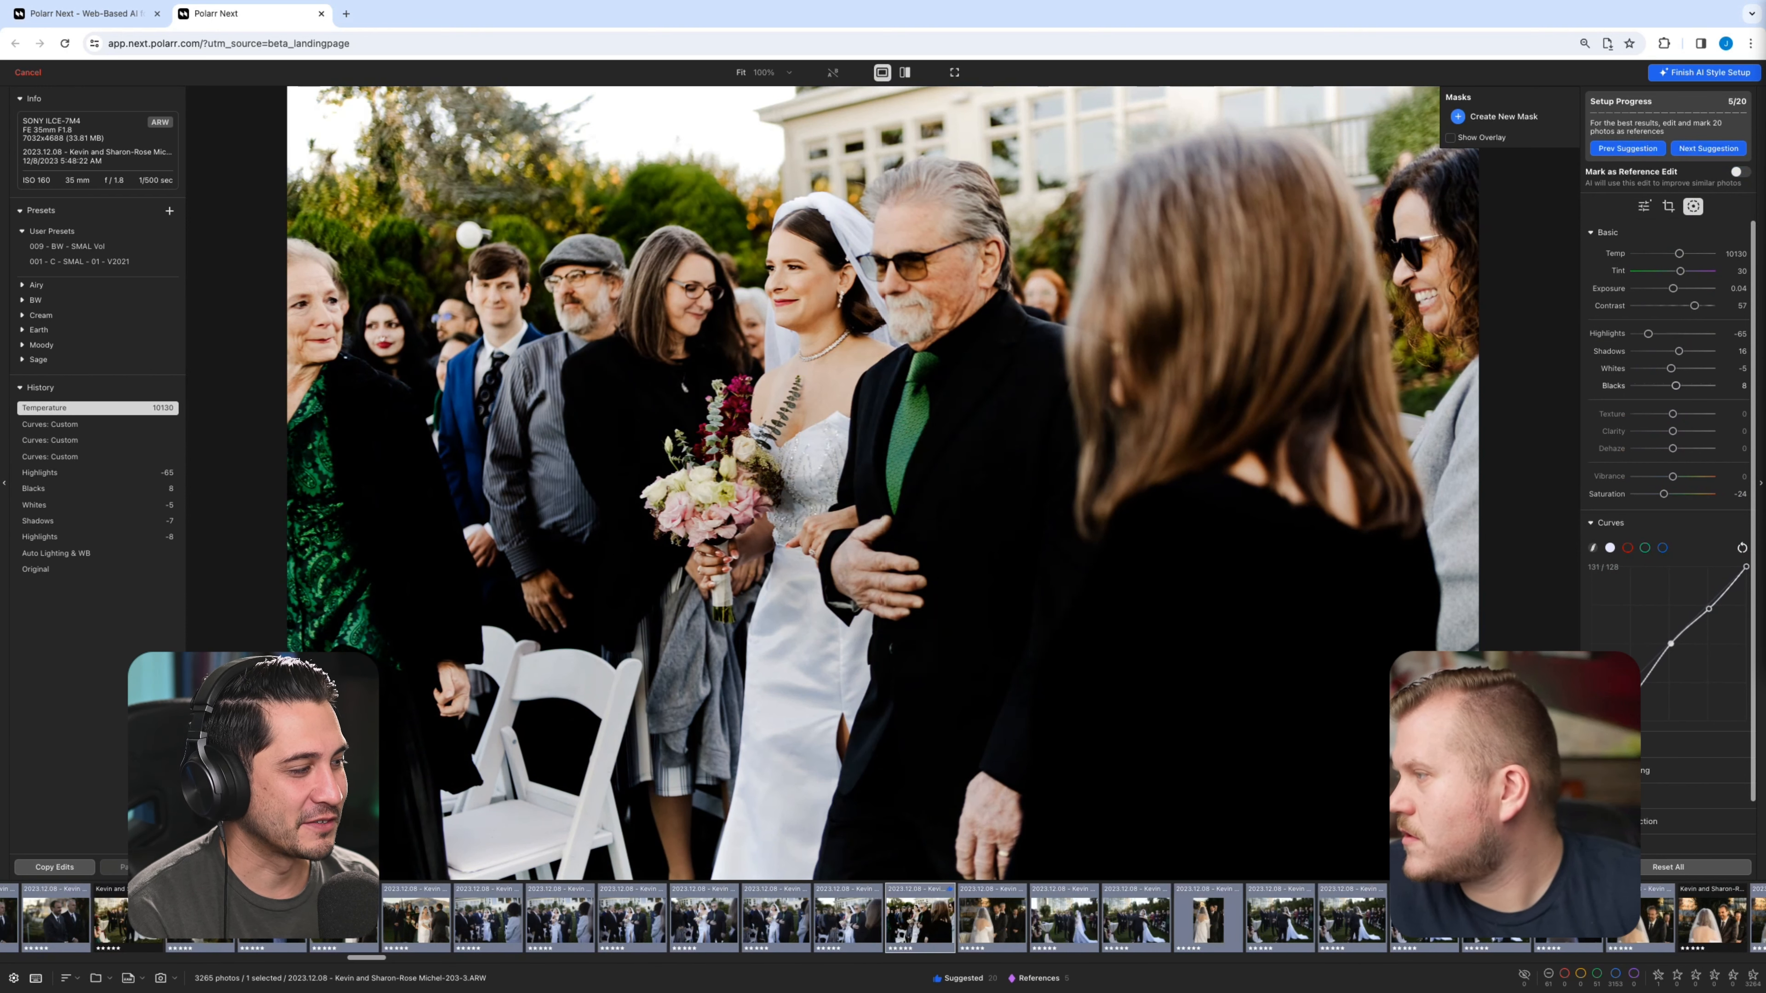
pyautogui.moveTo(1676, 386)
pyautogui.mouseDown()
pyautogui.moveTo(1659, 368)
pyautogui.moveTo(1676, 350)
pyautogui.moveTo(1650, 333)
pyautogui.moveTo(1657, 367)
pyautogui.mouseUp()
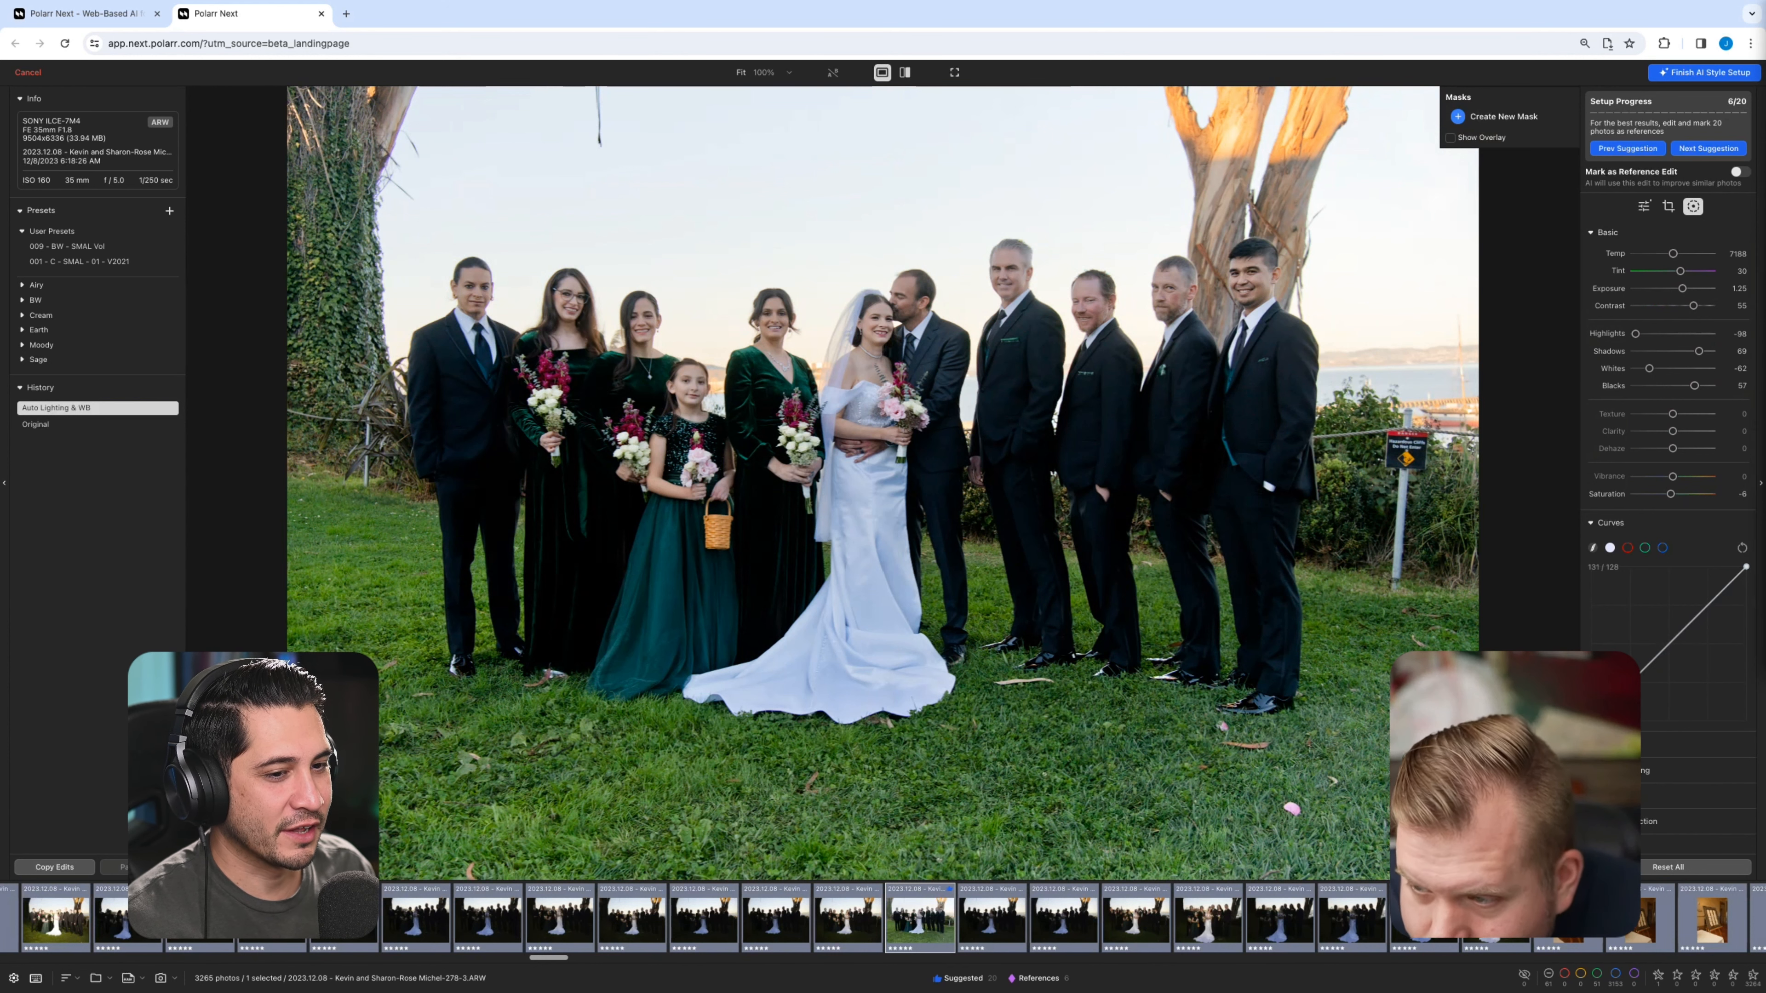
# Enable Auto Perspective Correction and disable Auto Lighting & WB in the processing settings, and open the Learning settings
pyautogui.click(13, 979)
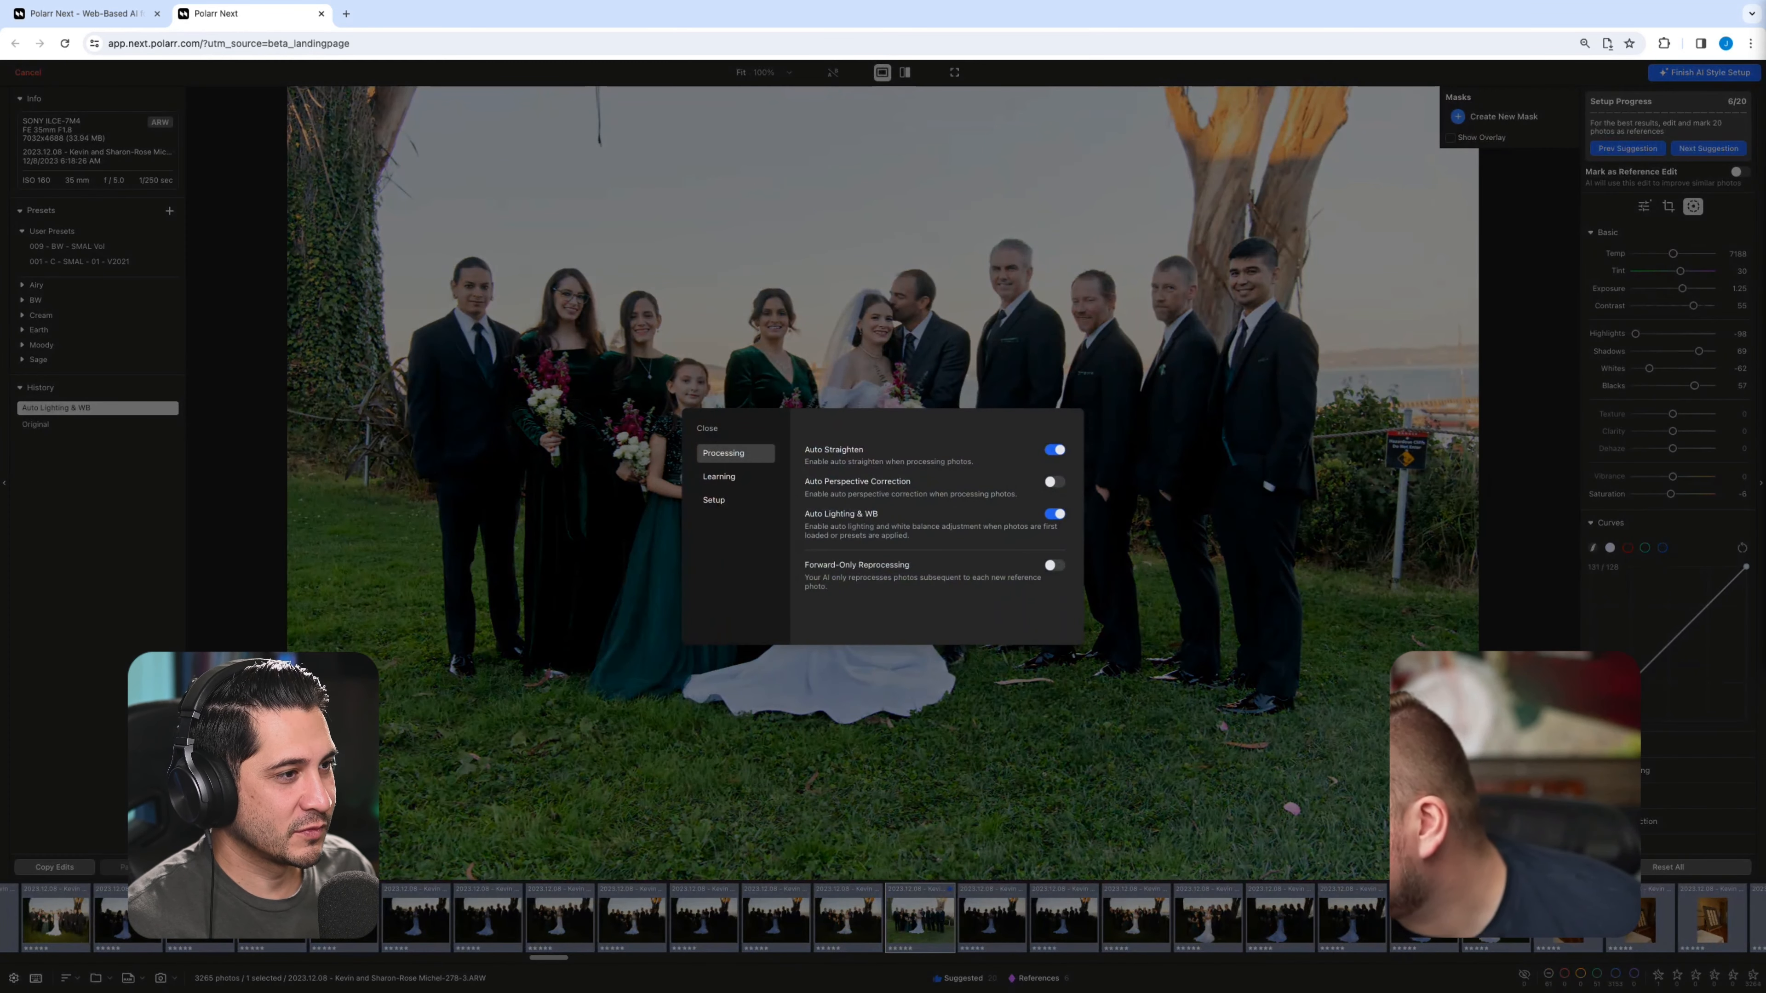
pyautogui.click(1054, 482)
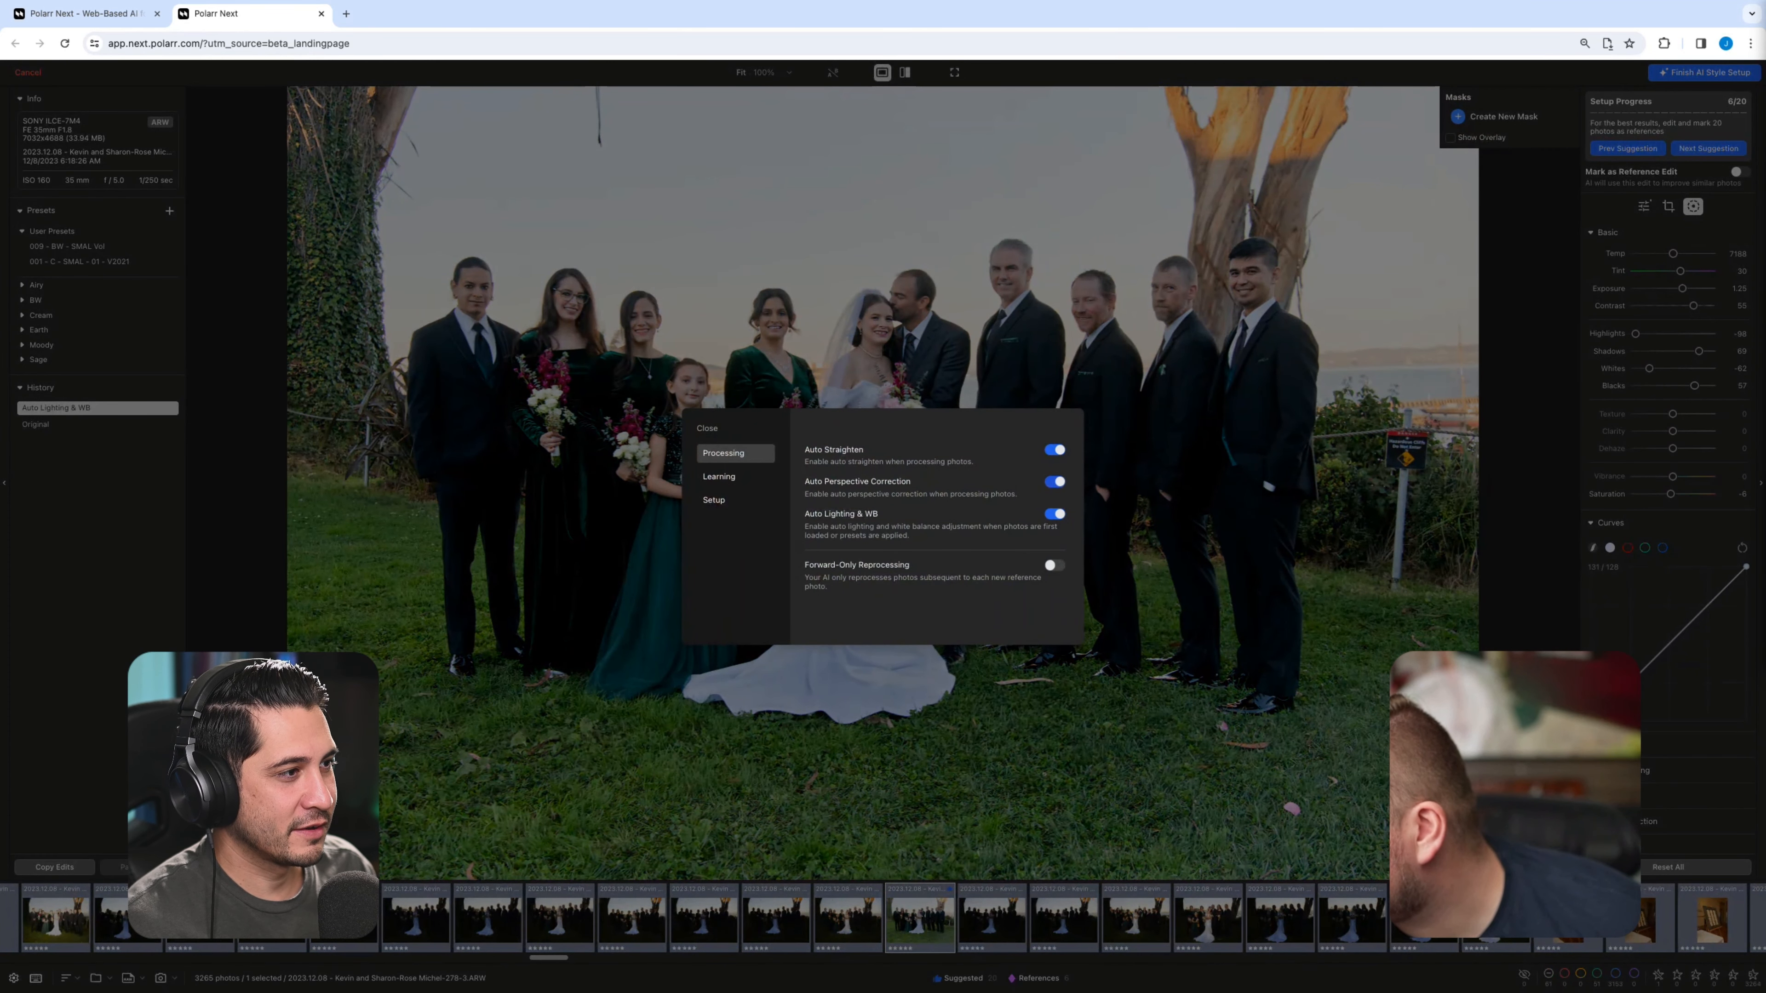
pyautogui.click(1054, 513)
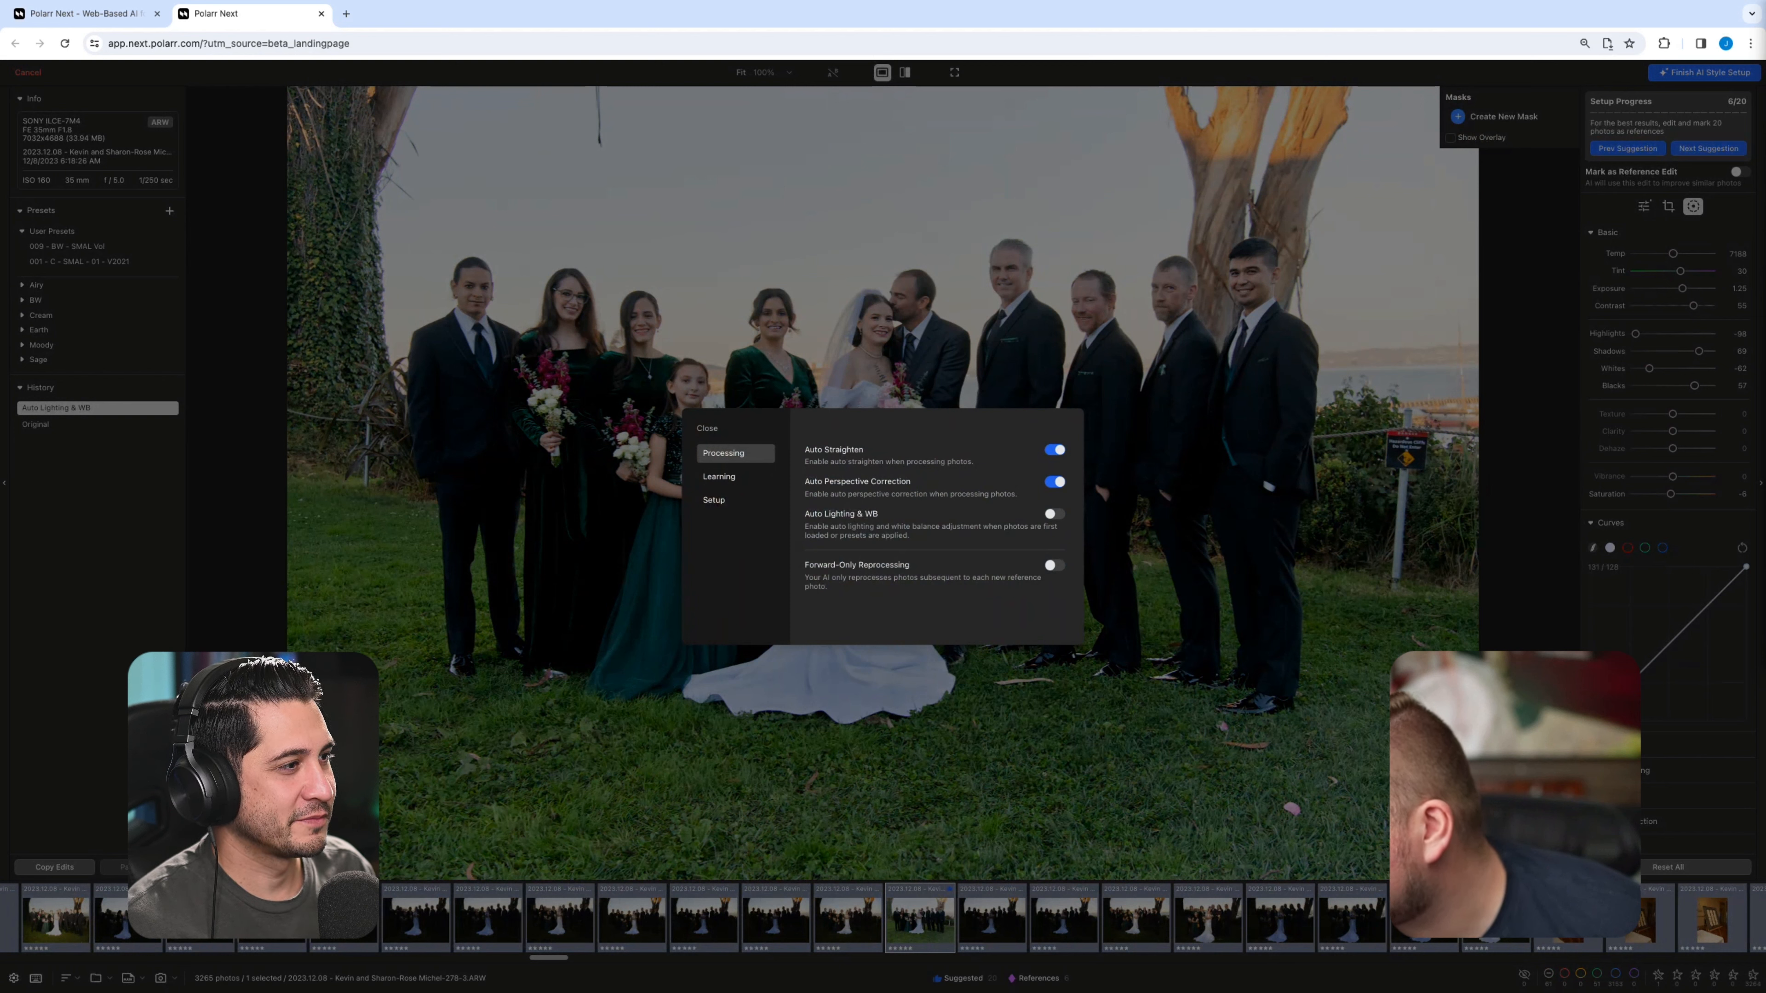
pyautogui.click(735, 476)
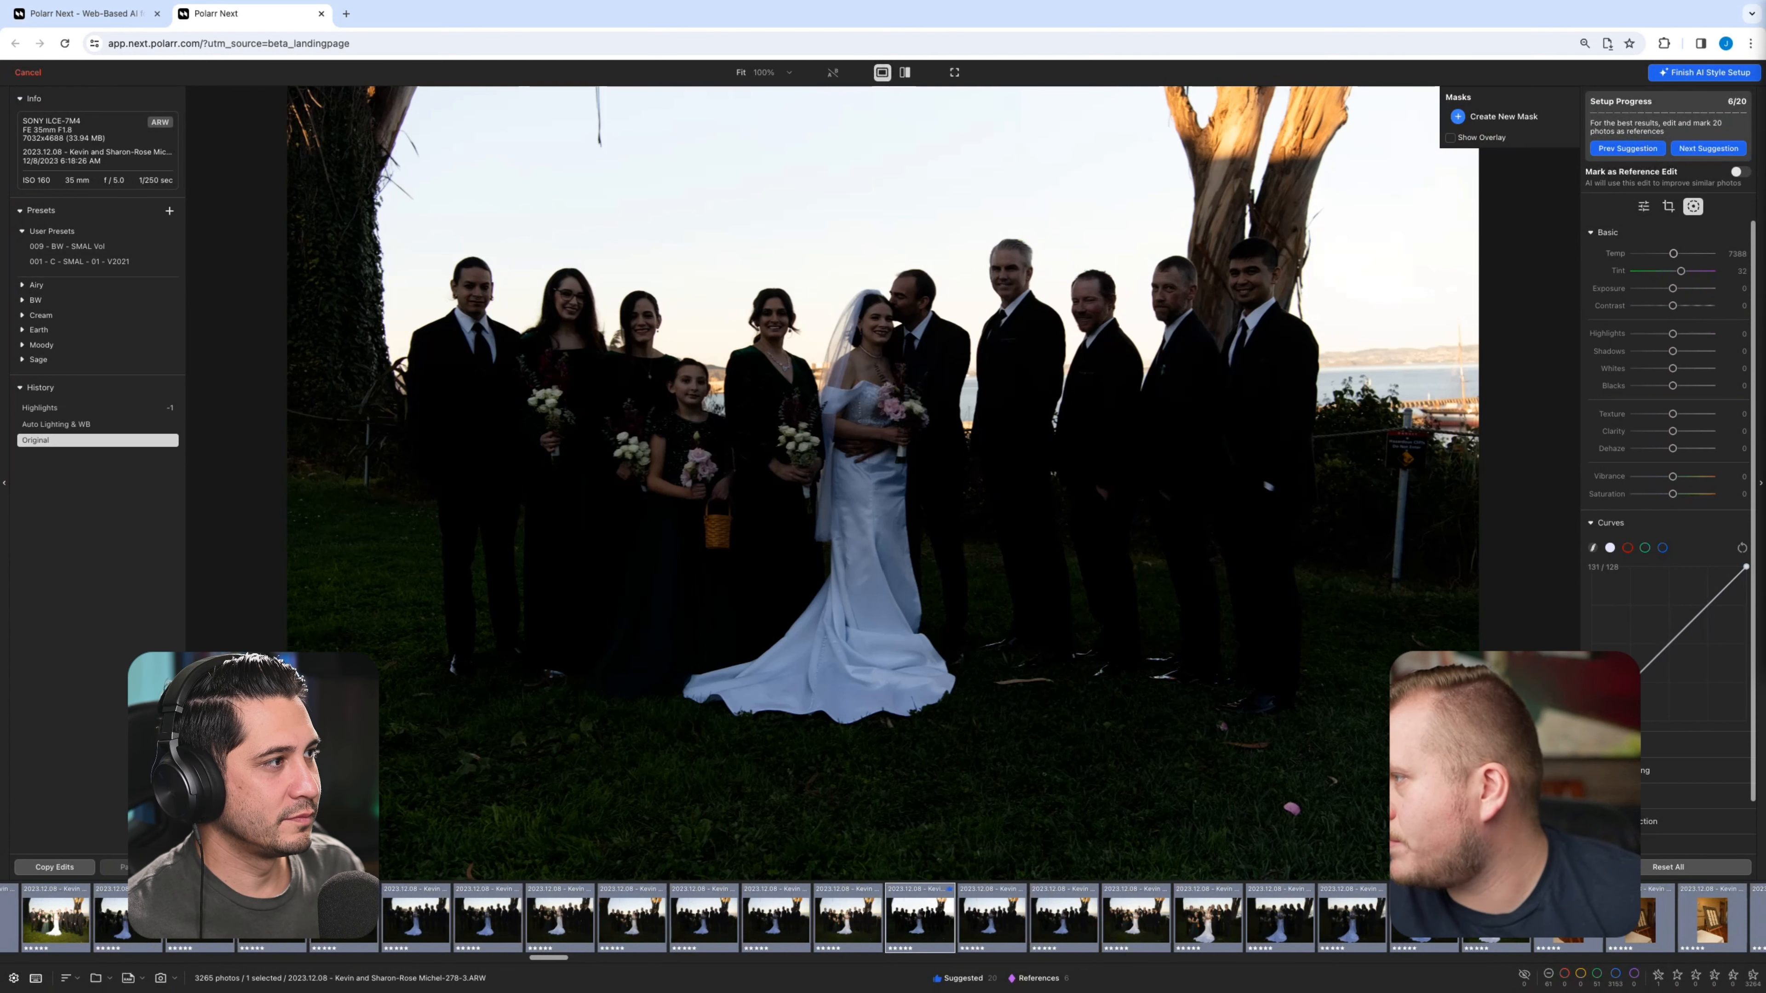
# Try exposure 2.4 on the unedited wedding party photo, and compare it with the auto-adjusted version at temperature 9504
pyautogui.moveTo(1672, 288); pyautogui.dragTo(1691, 288)
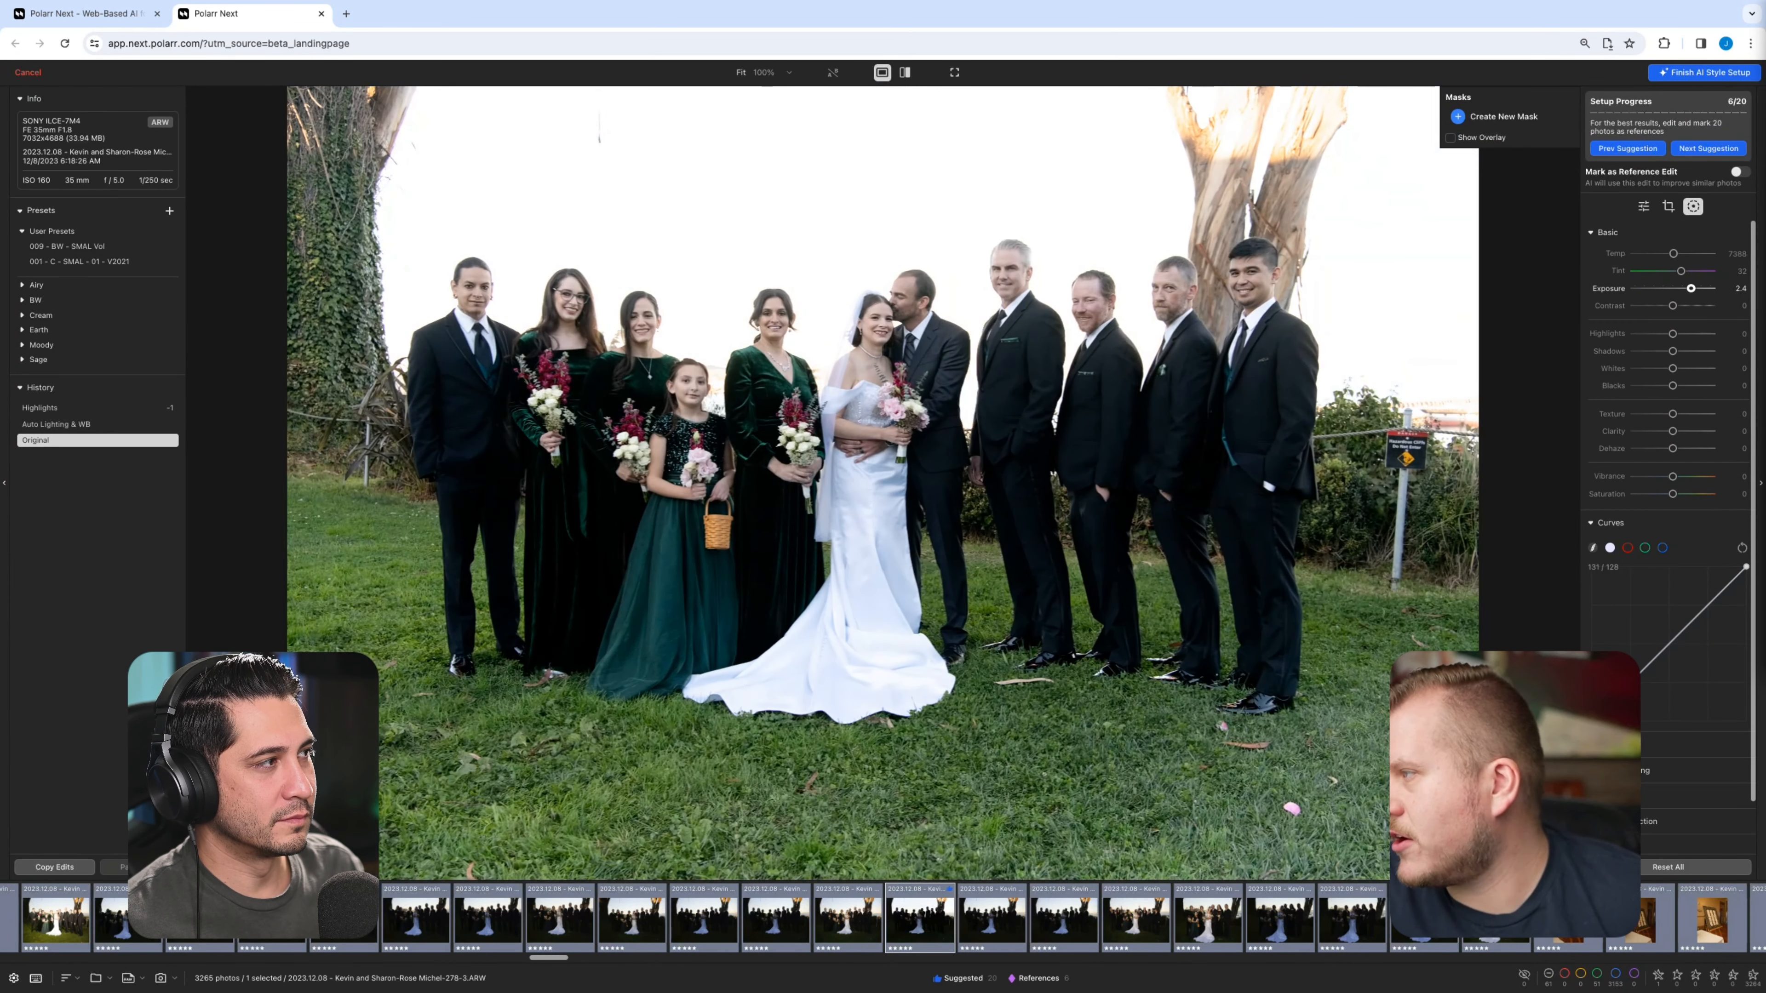
pyautogui.press('super+z')
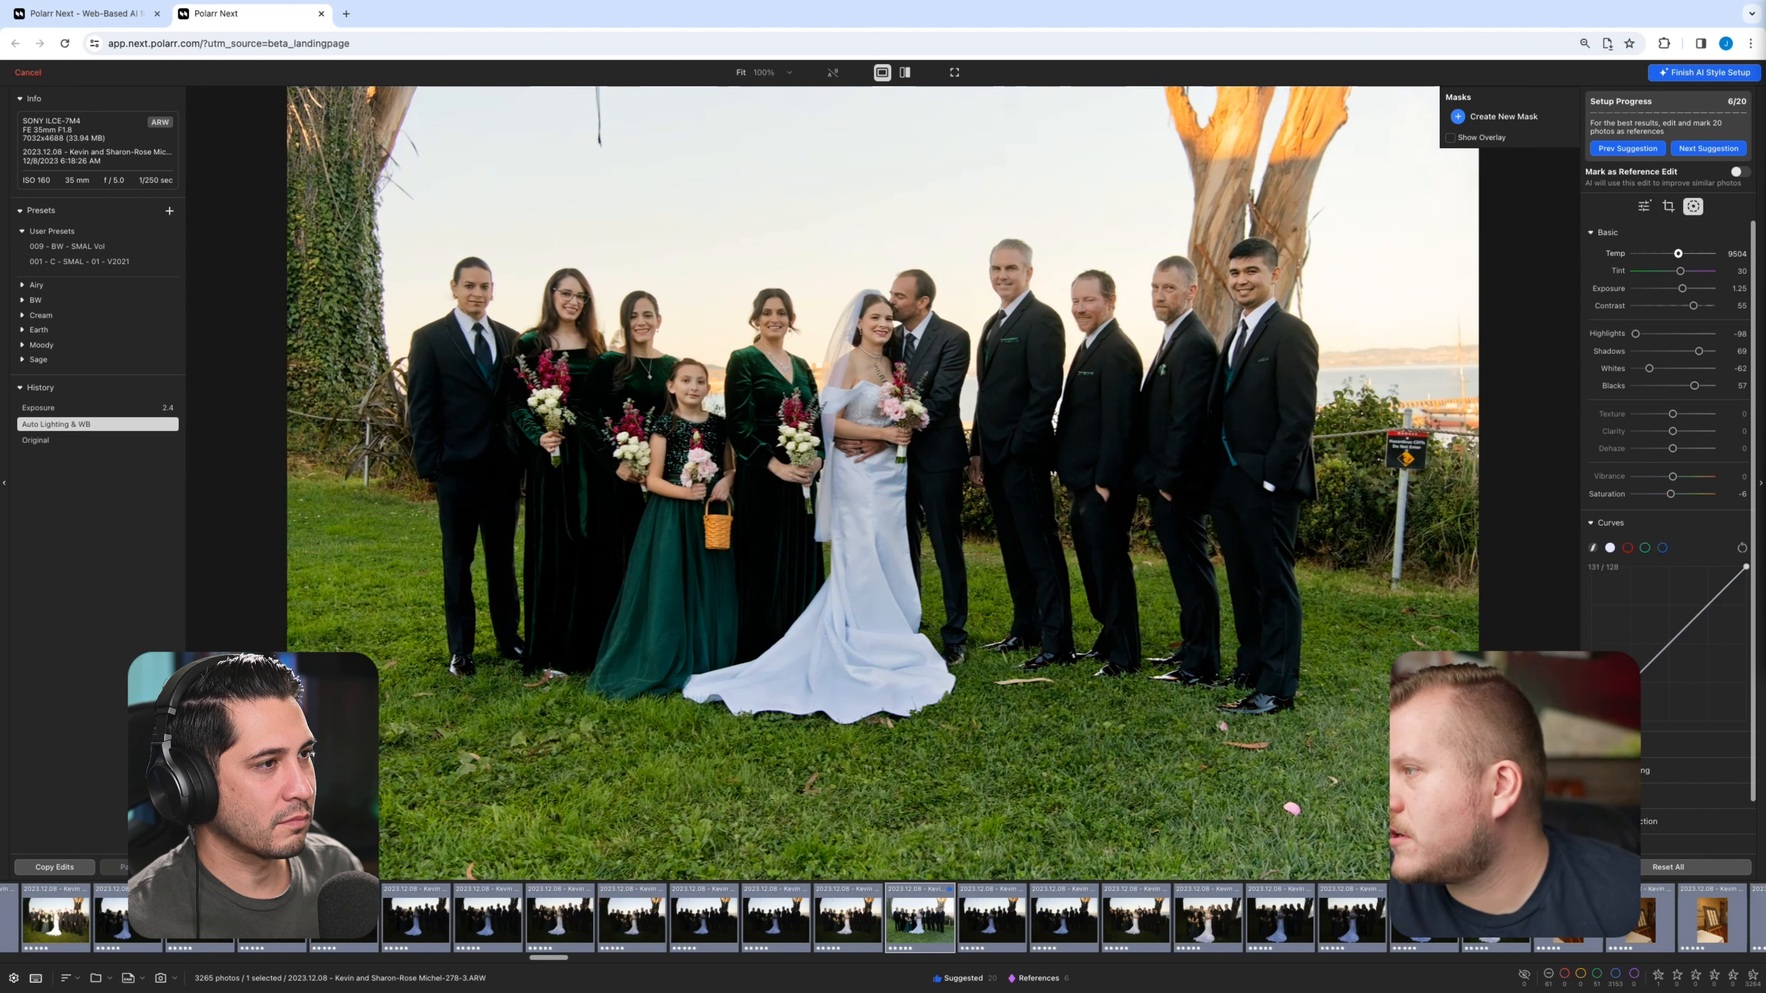
pyautogui.press('super+z')
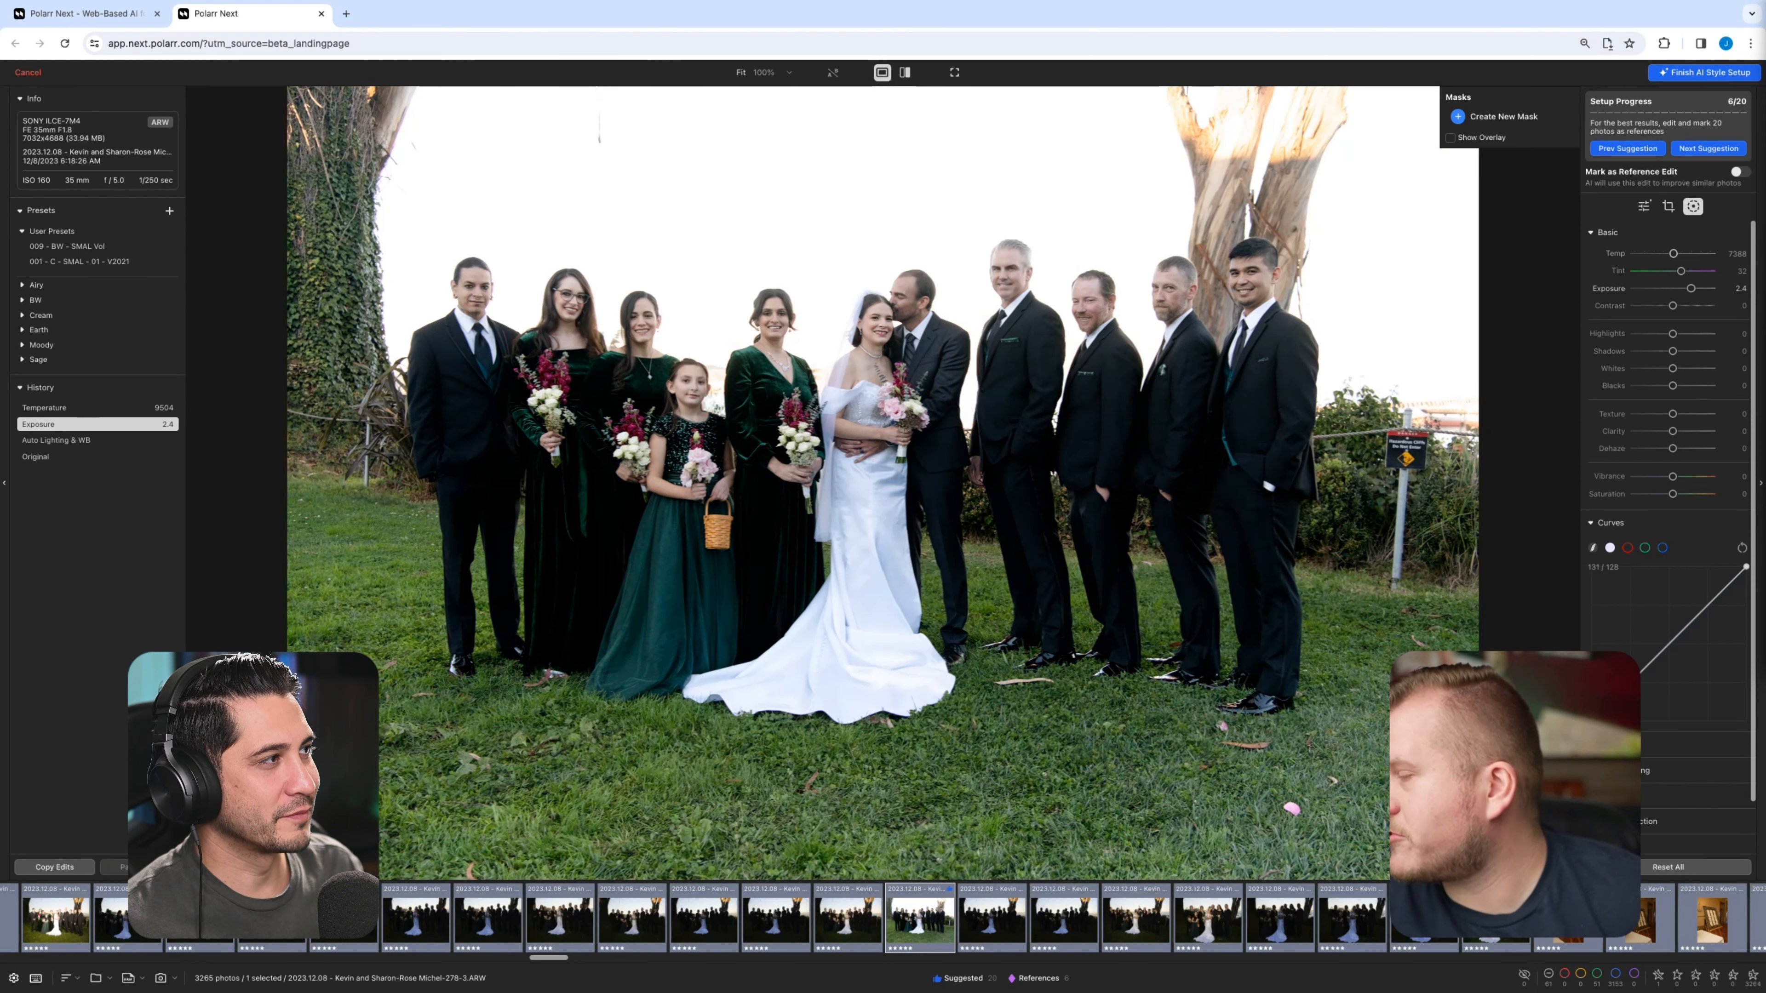
pyautogui.press('super+shift+z')
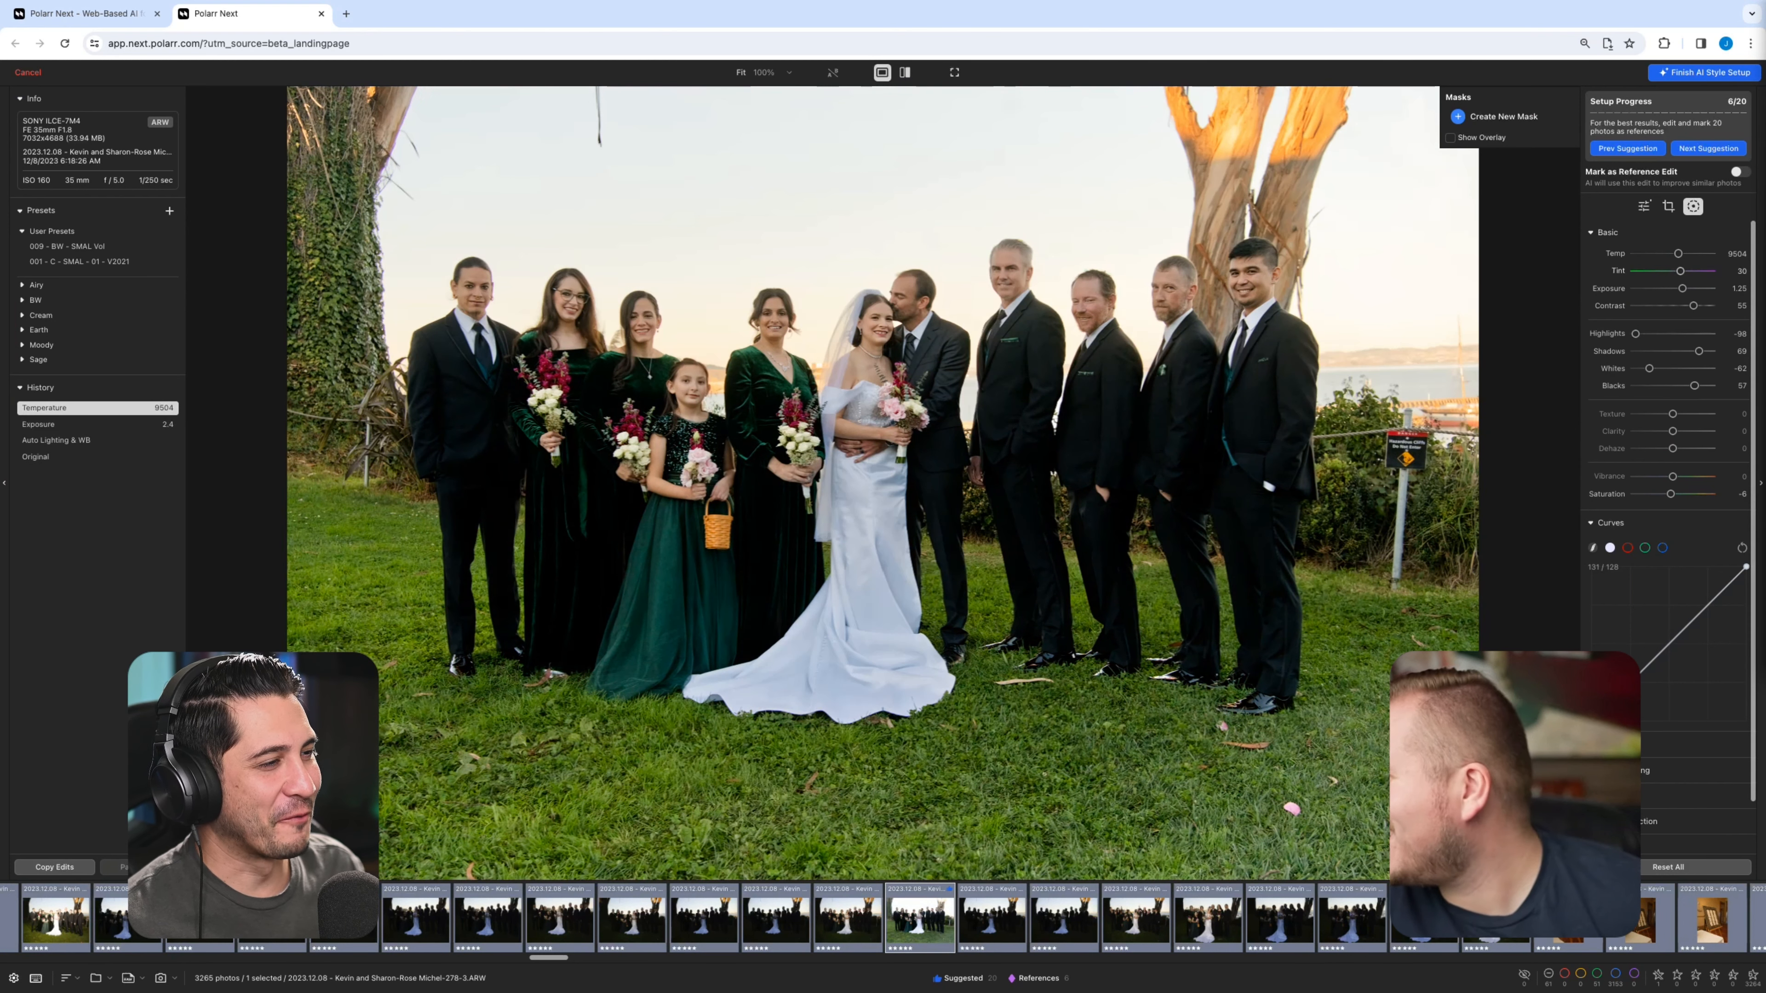
# Set the wedding party photo's temperature to 11070 and create a sky mask
pyautogui.moveTo(1679, 254); pyautogui.dragTo(1682, 254)
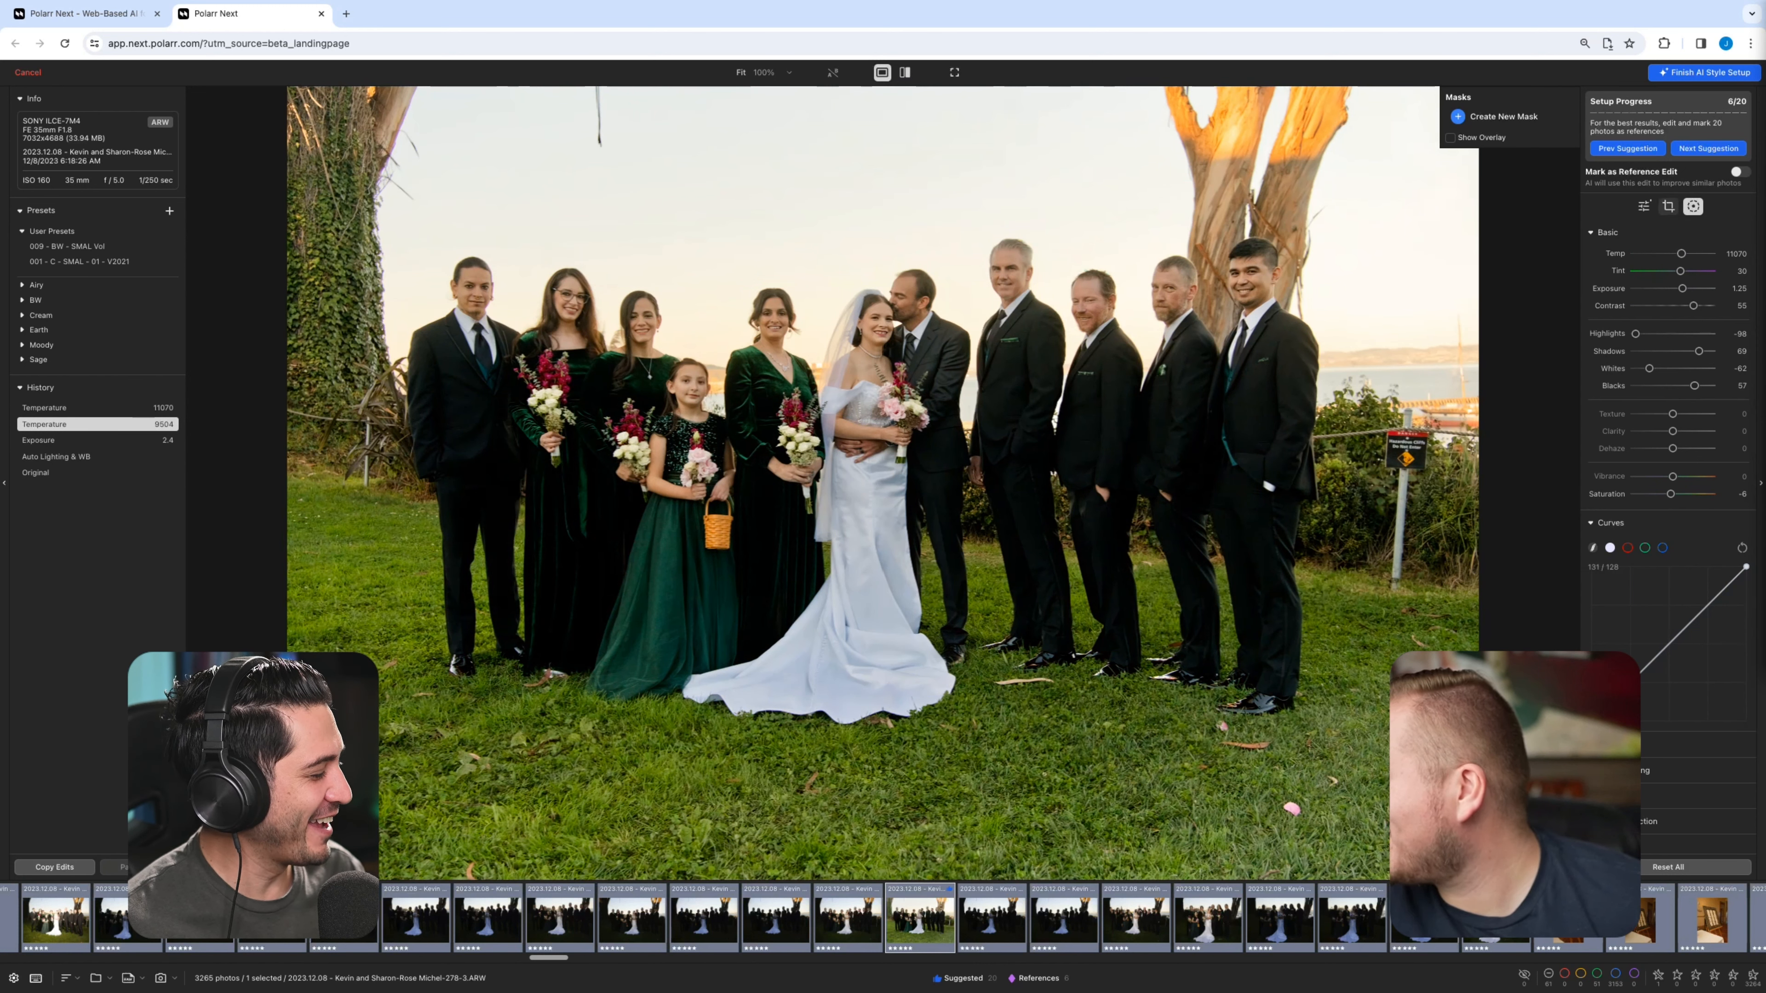
pyautogui.click(1643, 206)
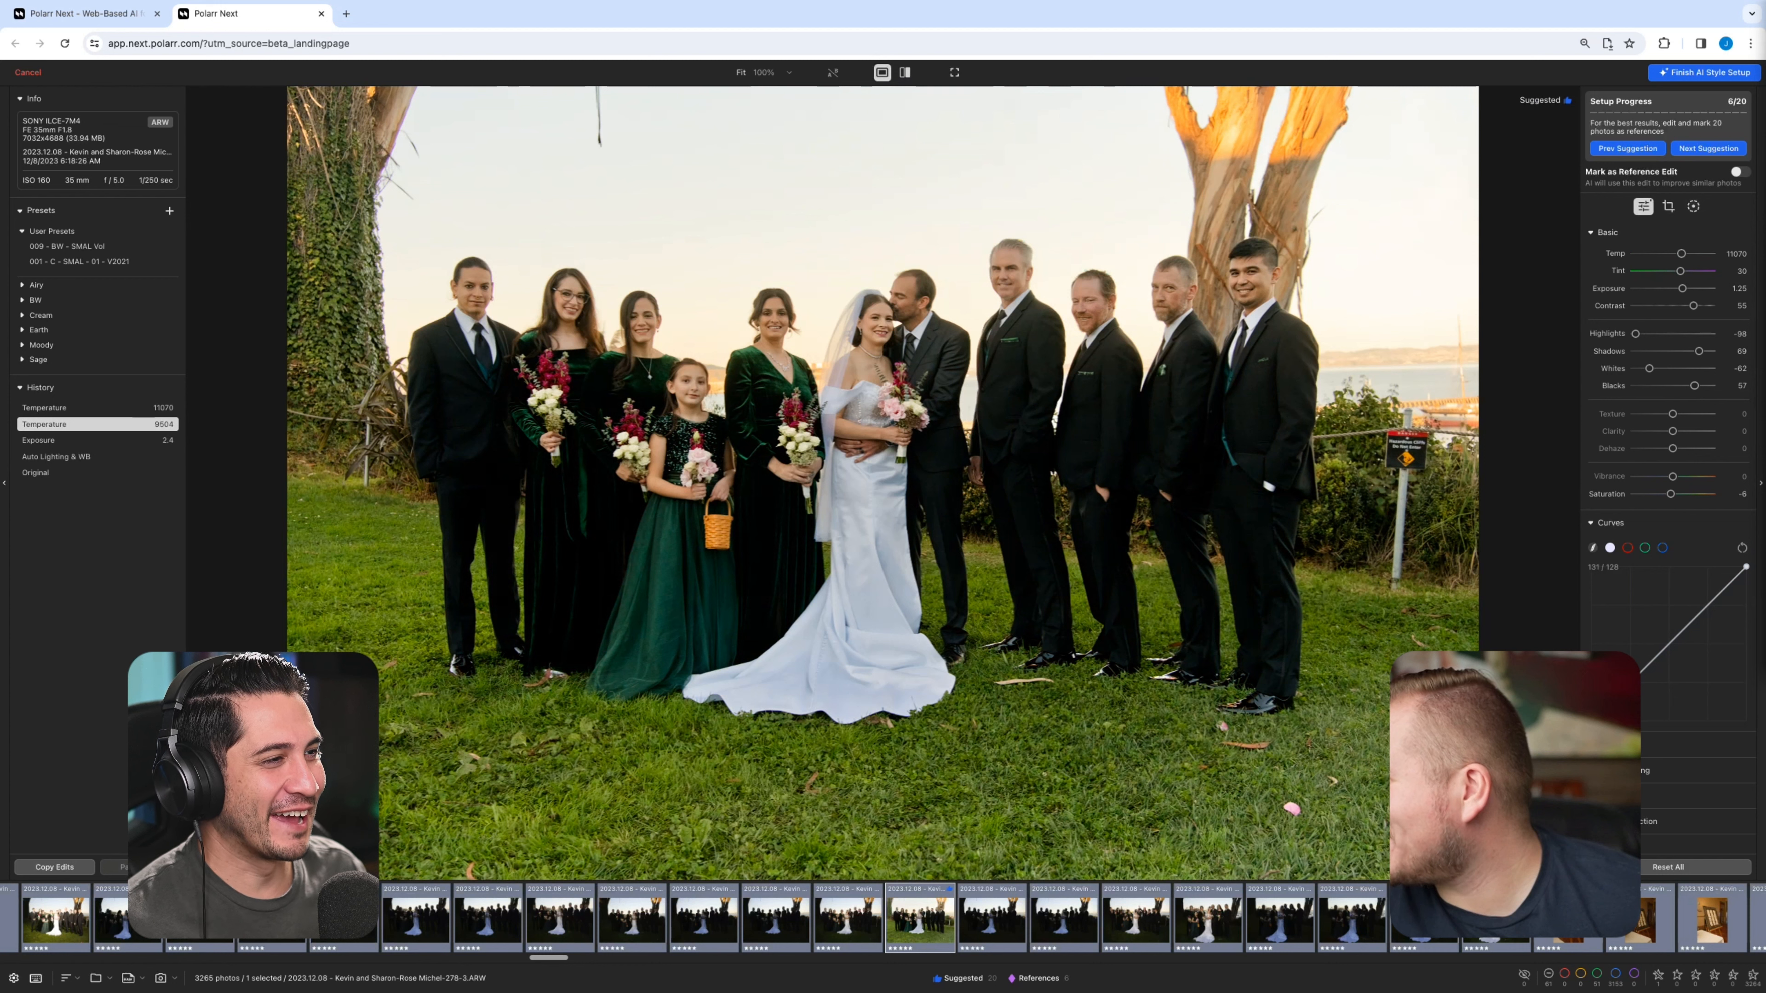
pyautogui.click(1693, 206)
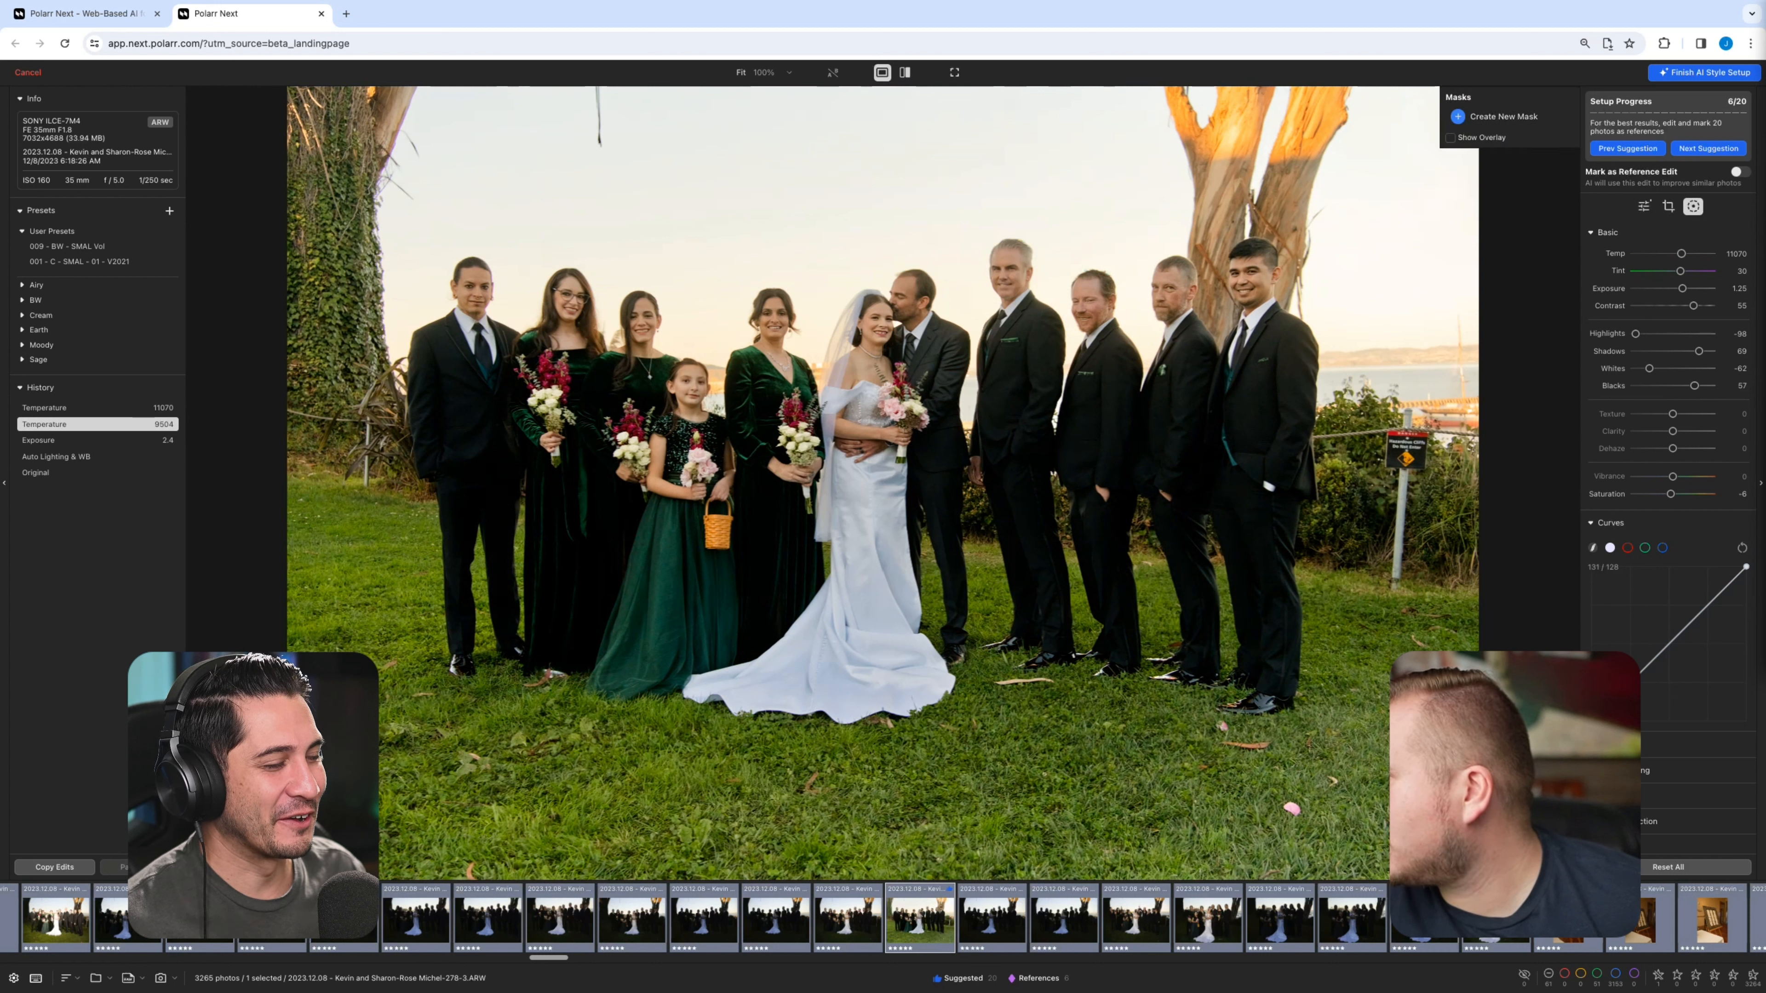
pyautogui.click(1494, 116)
pyautogui.click(1497, 185)
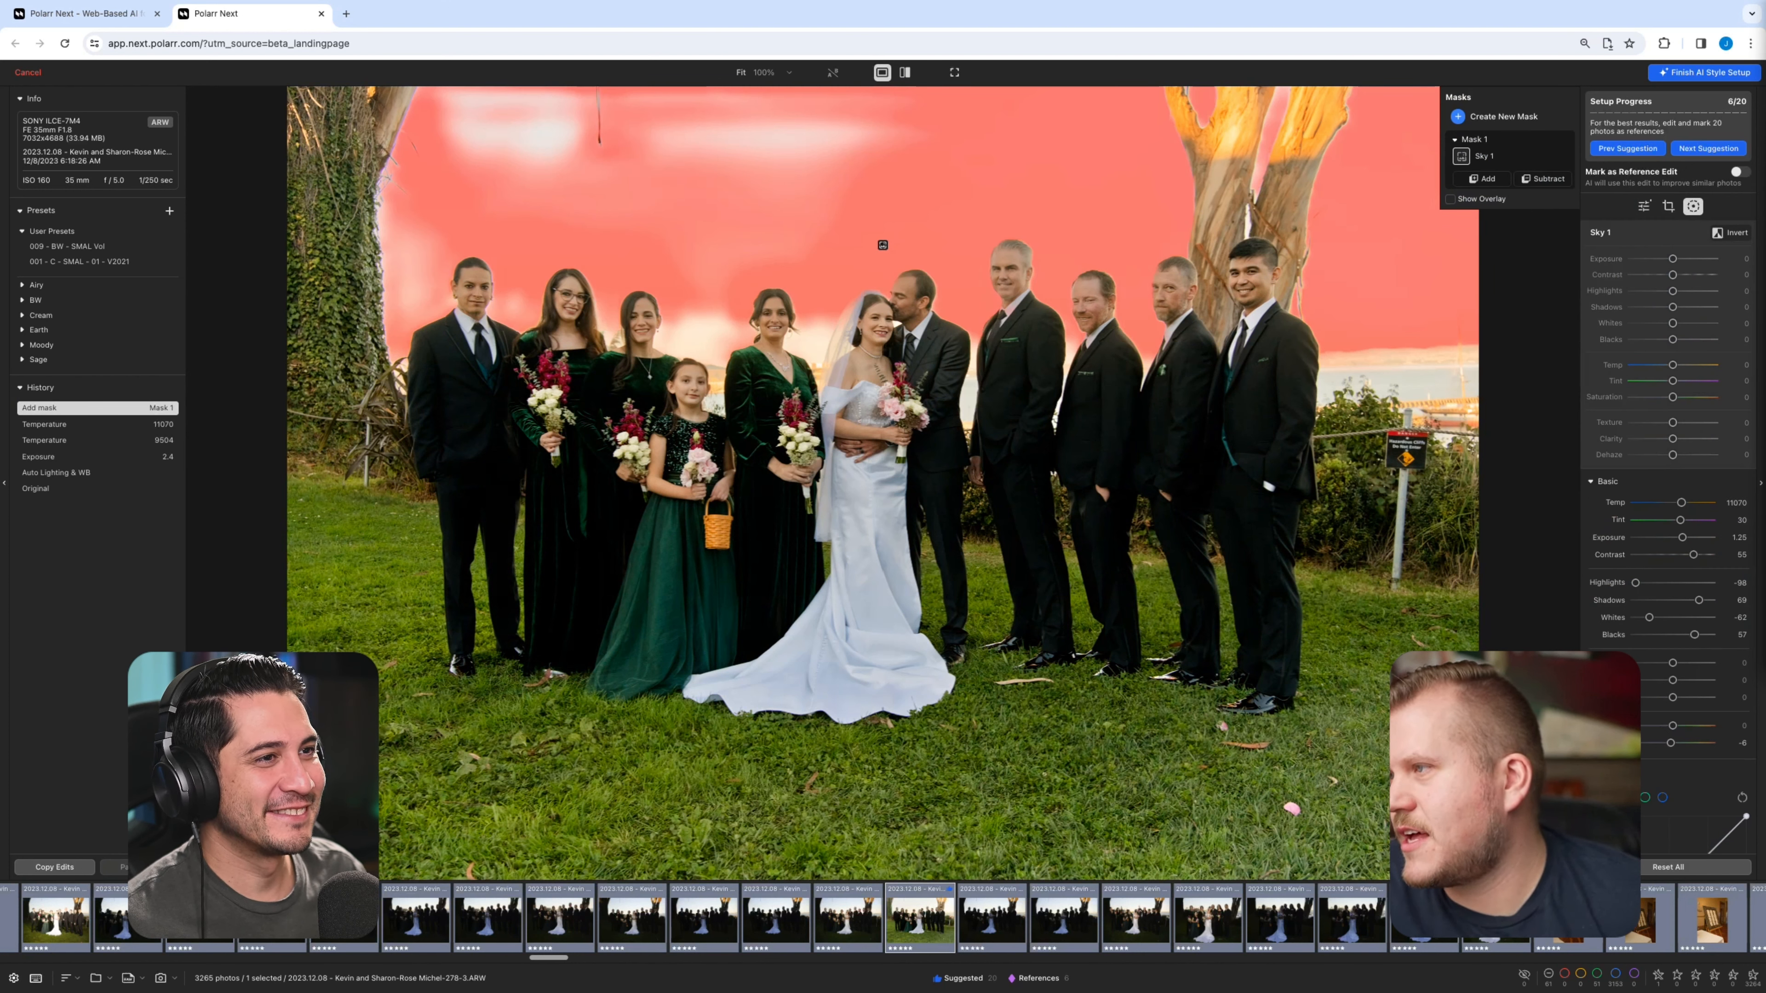
# Try exposure -0.55 on the sky mask and undo it, and submit the wedding party photo as a reference edit
pyautogui.moveTo(1672, 258); pyautogui.dragTo(1667, 258)
pyautogui.hotkey('ctrl', 'z')
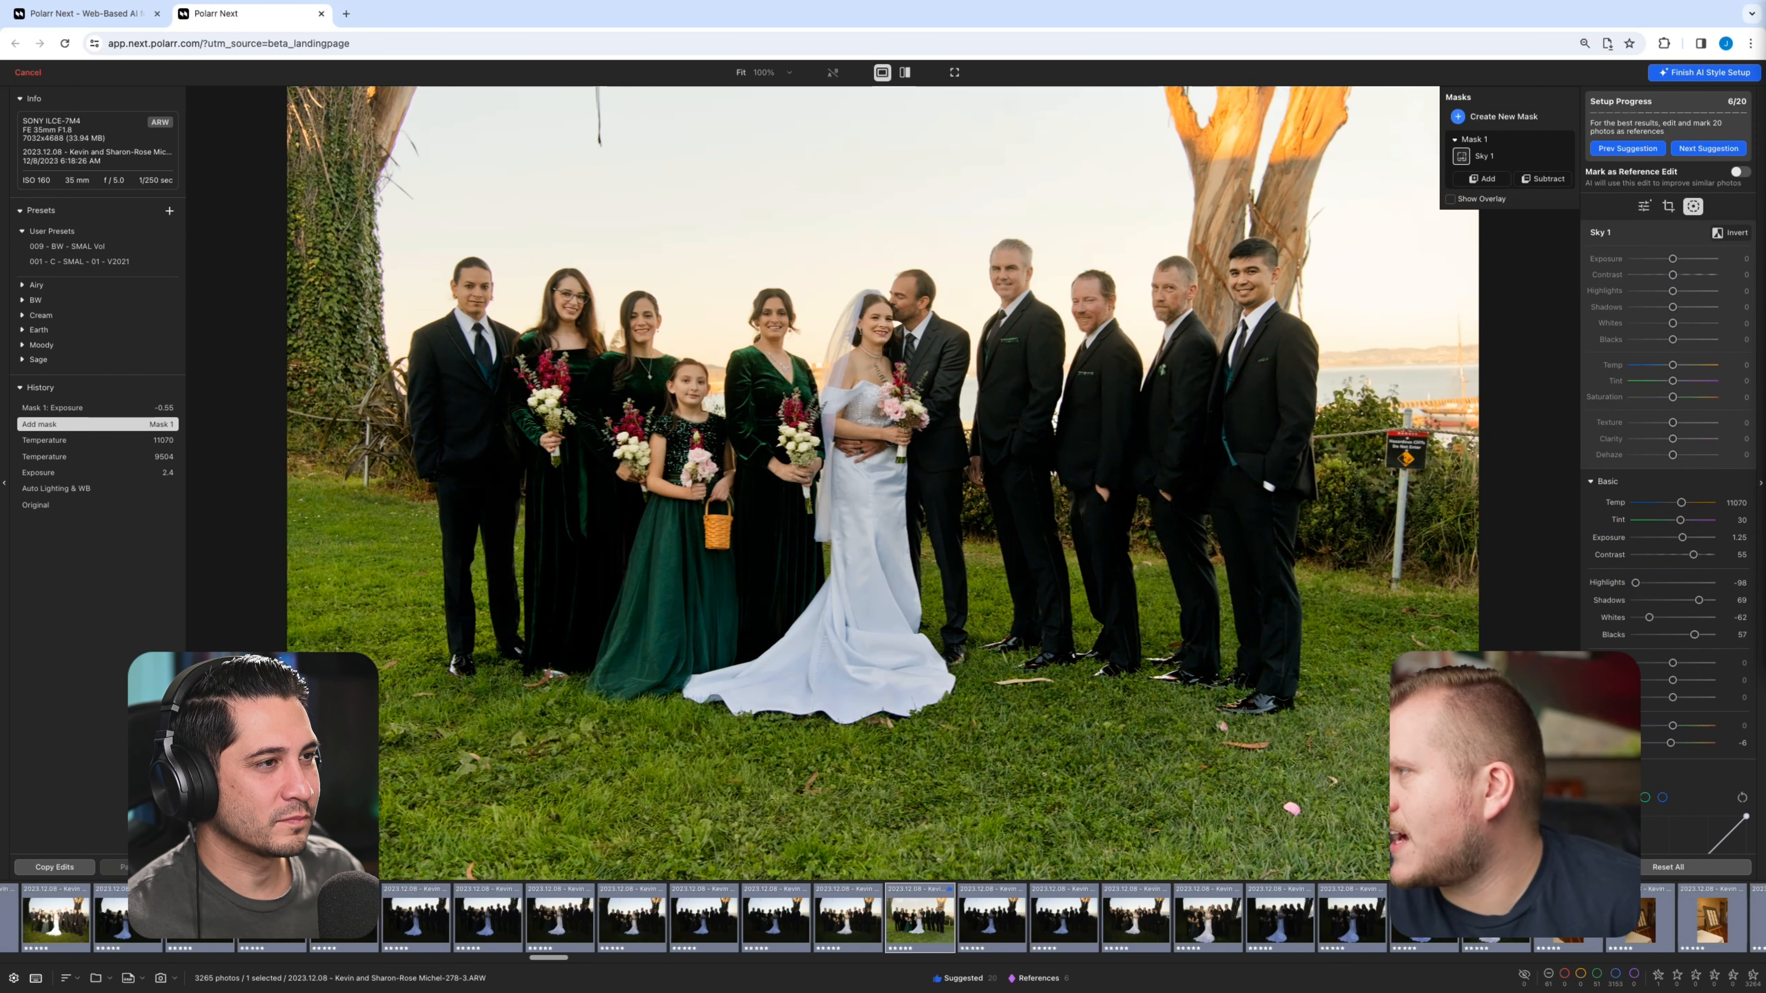
pyautogui.press('r')
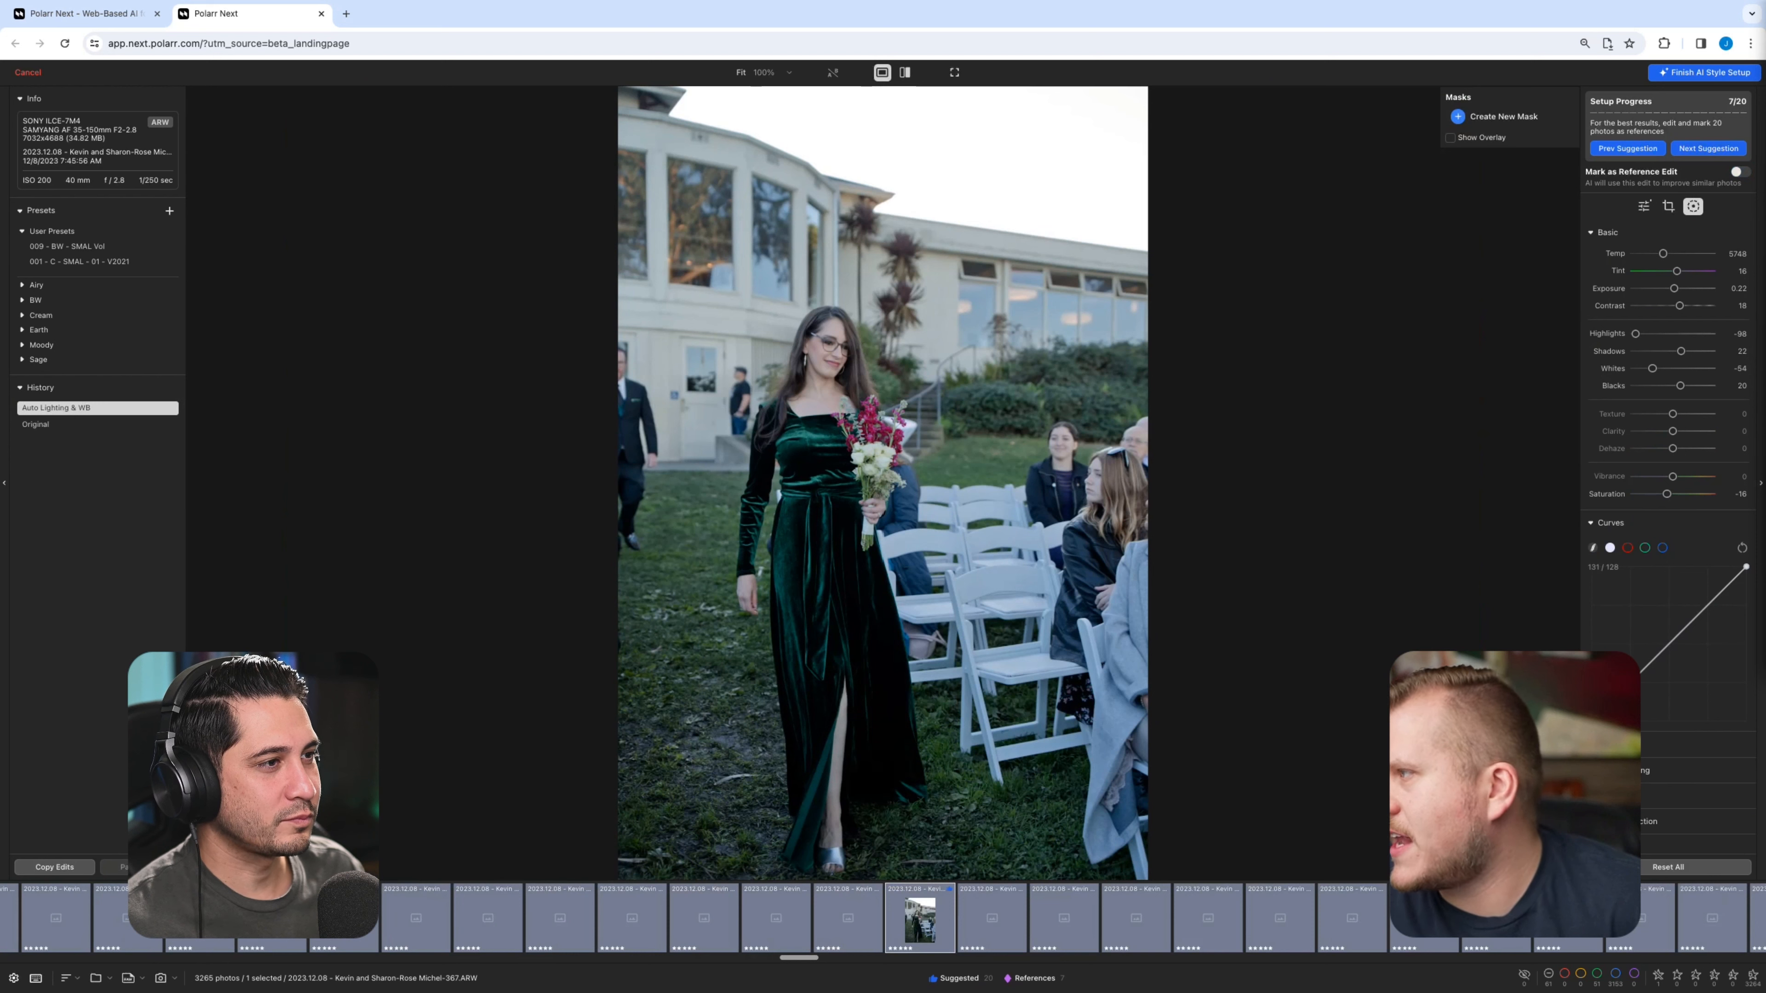
# Set the walking bridesmaid photo's exposure to 0.7, temperature to 11148 and highlights to -65
pyautogui.moveTo(1674, 288); pyautogui.dragTo(1681, 253)
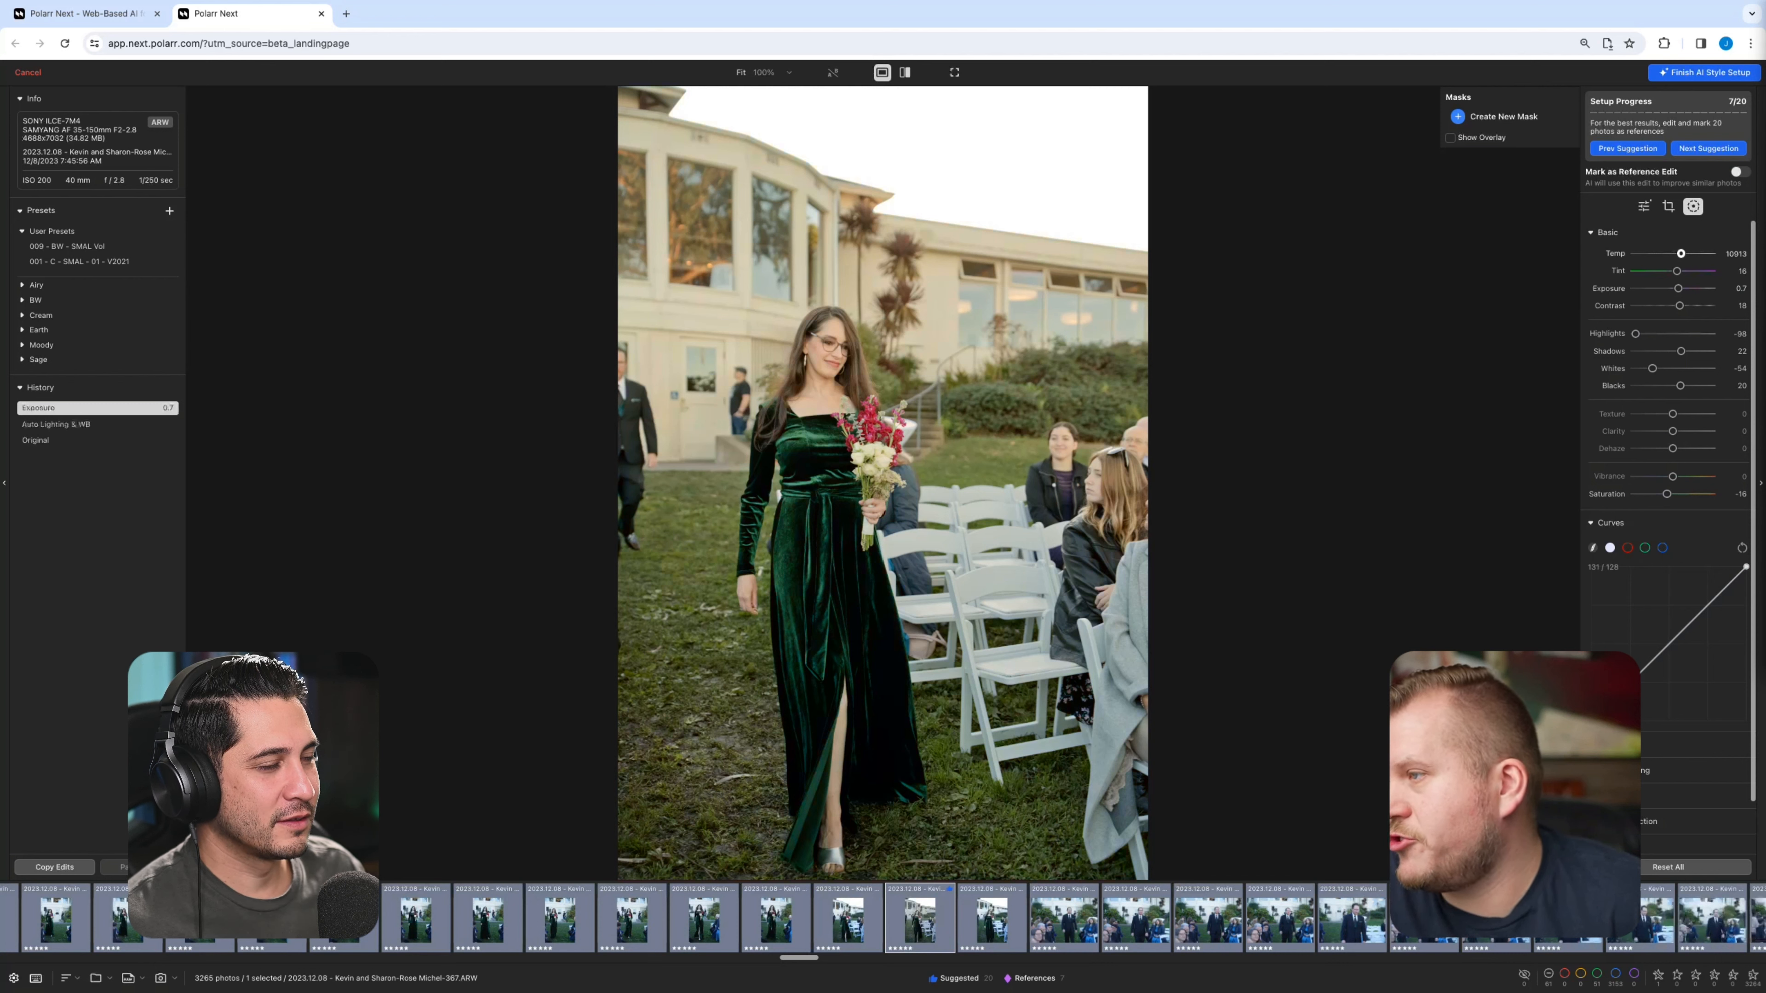
pyautogui.moveTo(1682, 253); pyautogui.dragTo(1682, 253)
pyautogui.moveTo(1635, 333); pyautogui.dragTo(1648, 334)
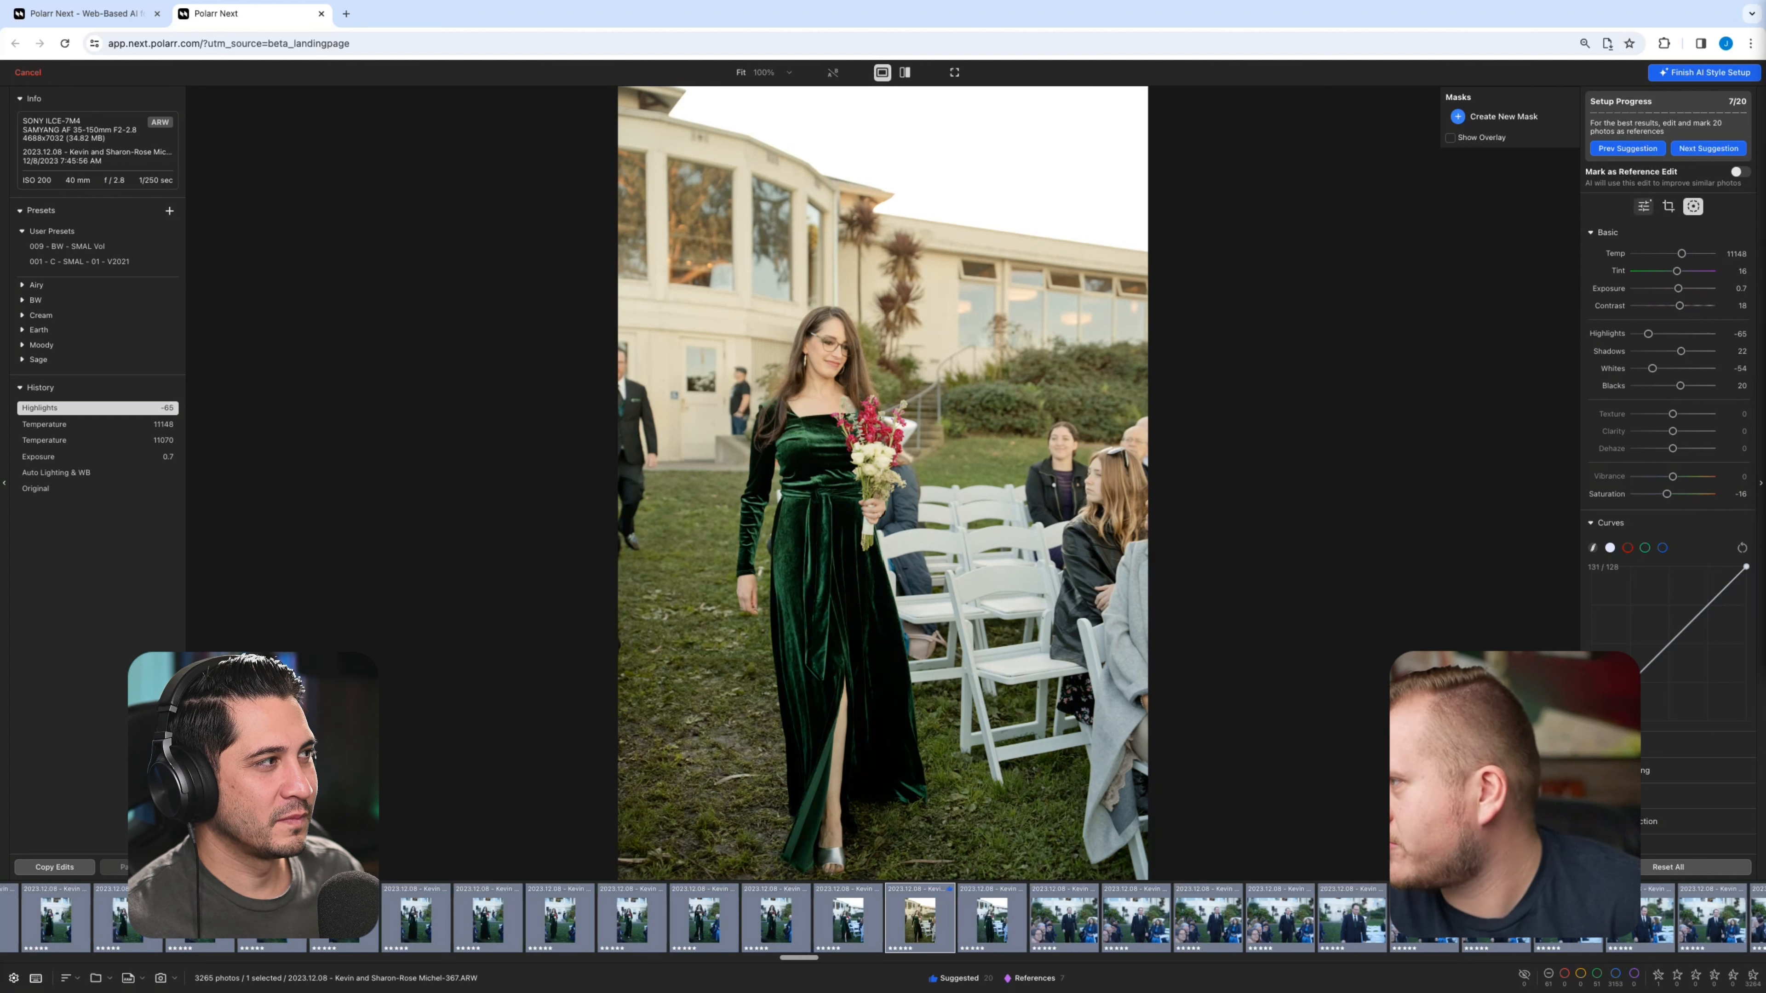
# Add a background mask to the bridesmaid photo and set its exposure to -0.6
pyautogui.click(1502, 116)
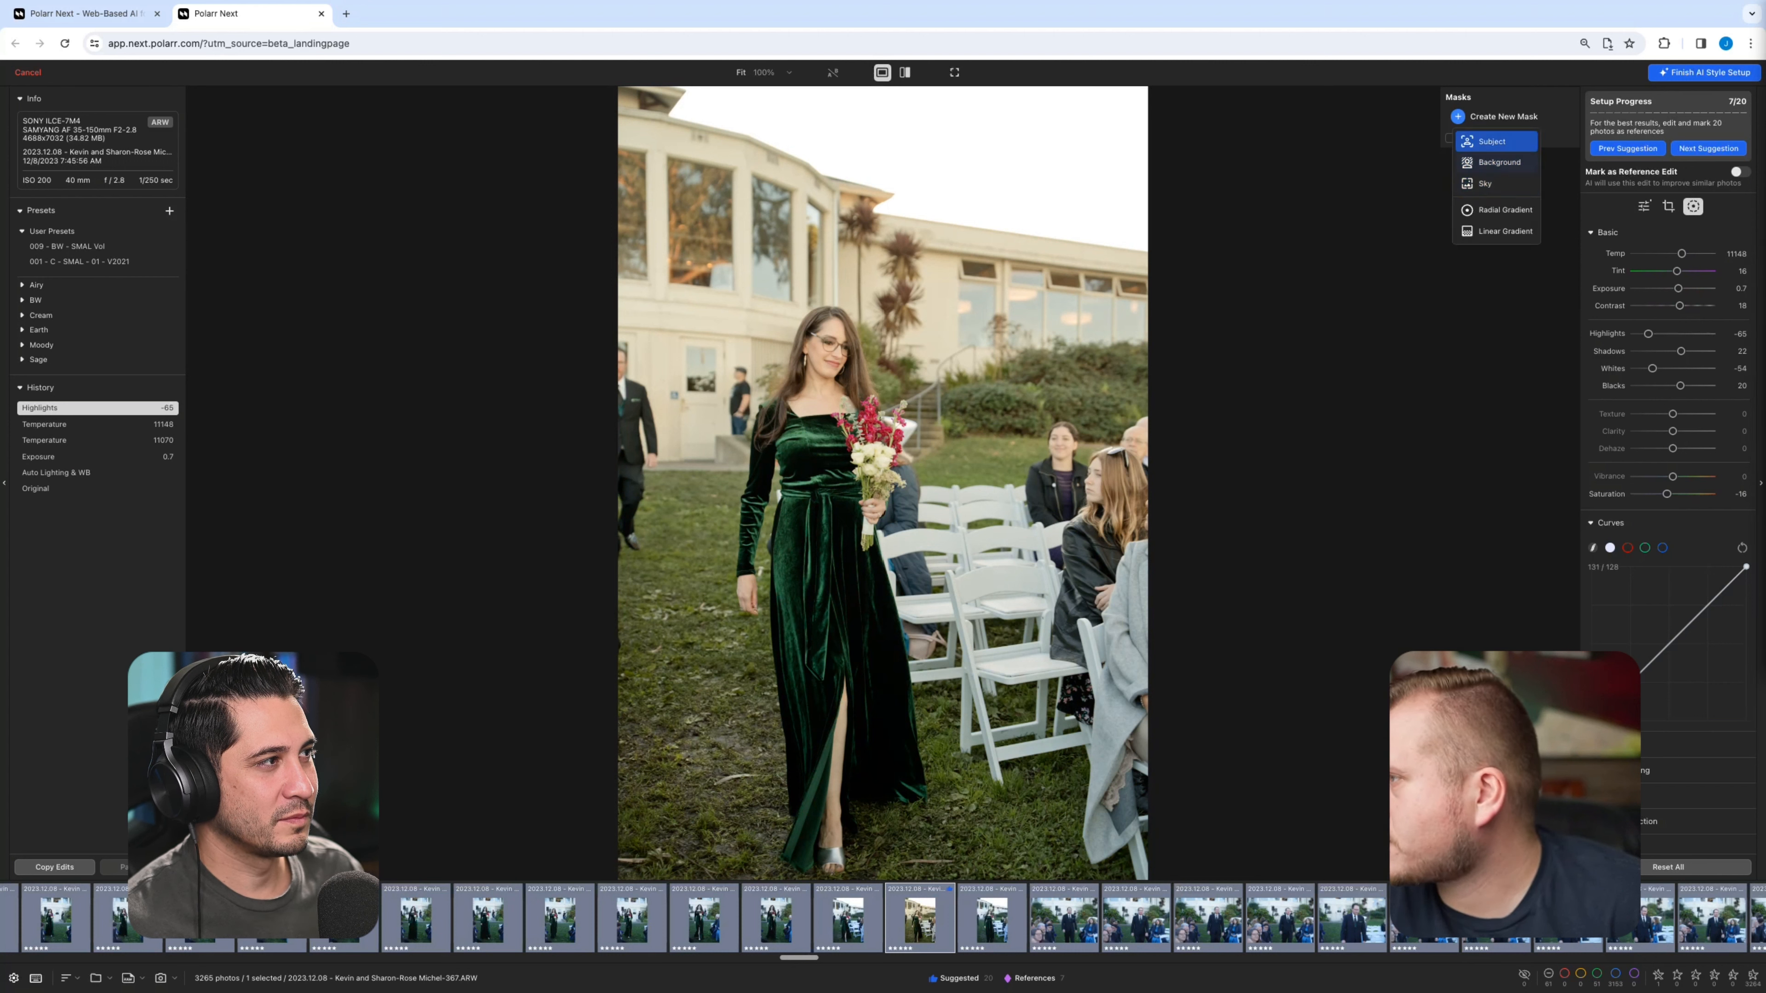
pyautogui.click(1500, 162)
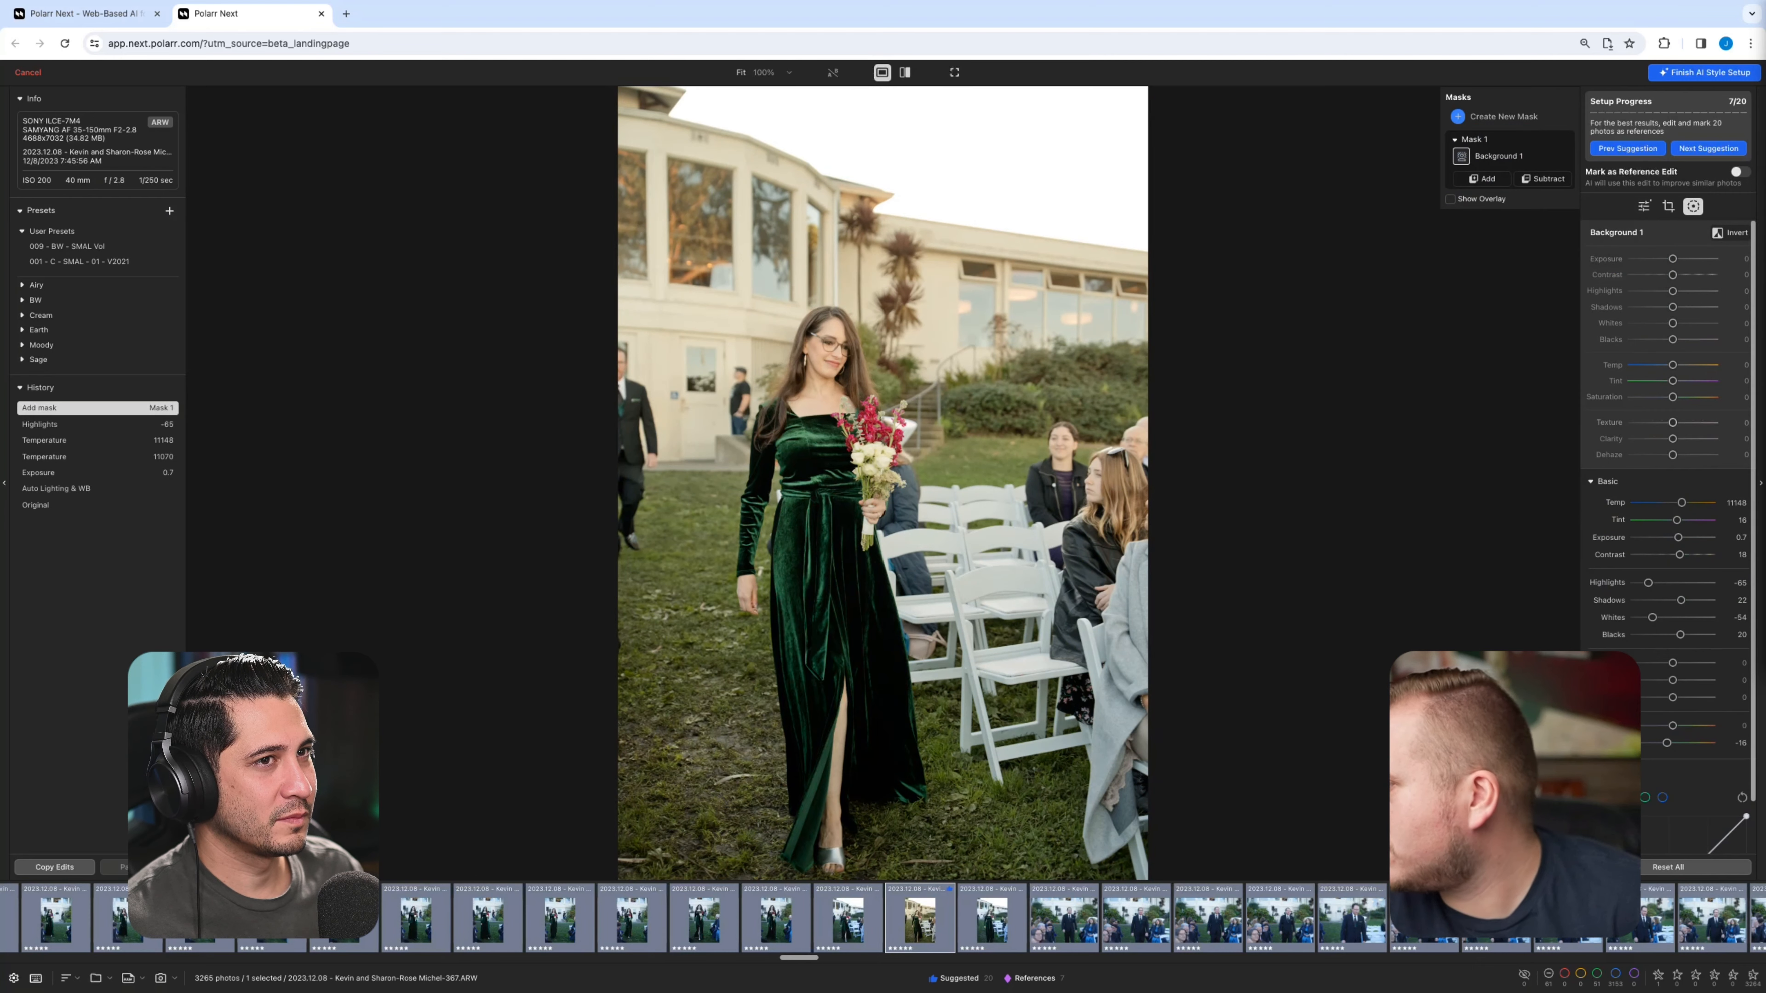
pyautogui.moveTo(1672, 259); pyautogui.dragTo(1667, 259)
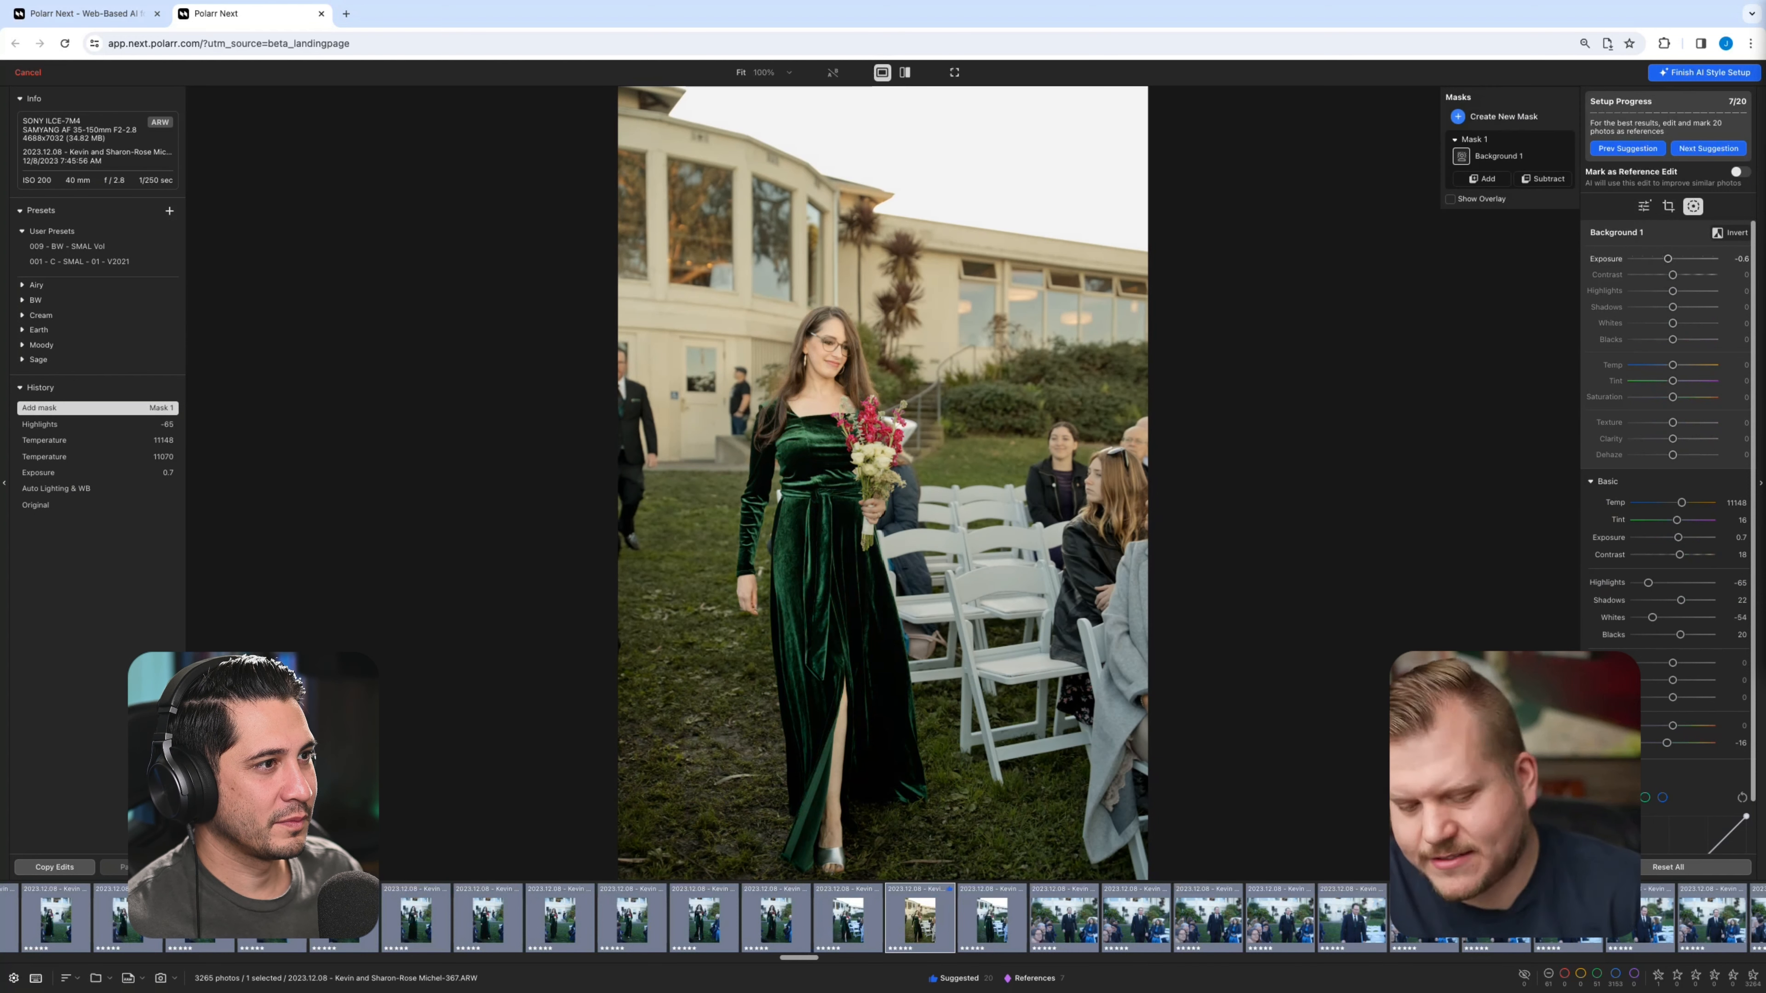
# Shape the bridesmaid photo's tone curve with a raised highlight point and lowered shadow point, and submit it as a reference edit
pyautogui.click(1644, 206)
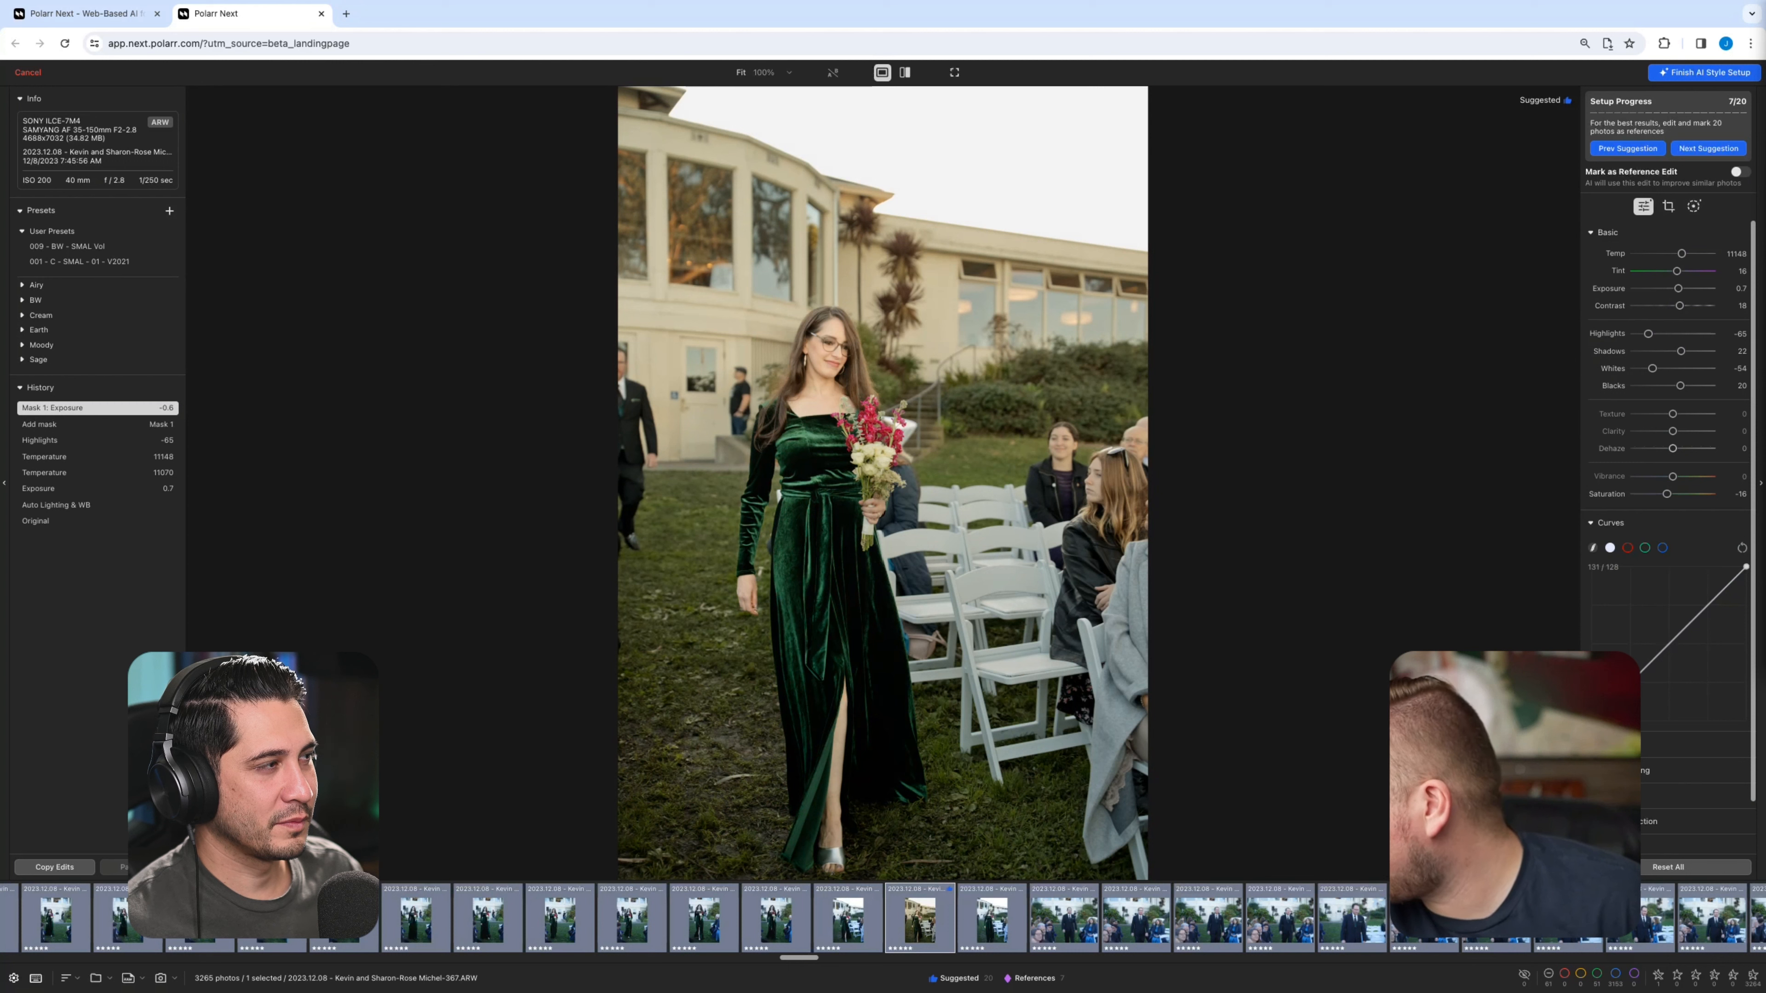
pyautogui.moveTo(1706, 608); pyautogui.dragTo(1705, 603)
pyautogui.moveTo(1634, 676); pyautogui.dragTo(1638, 684)
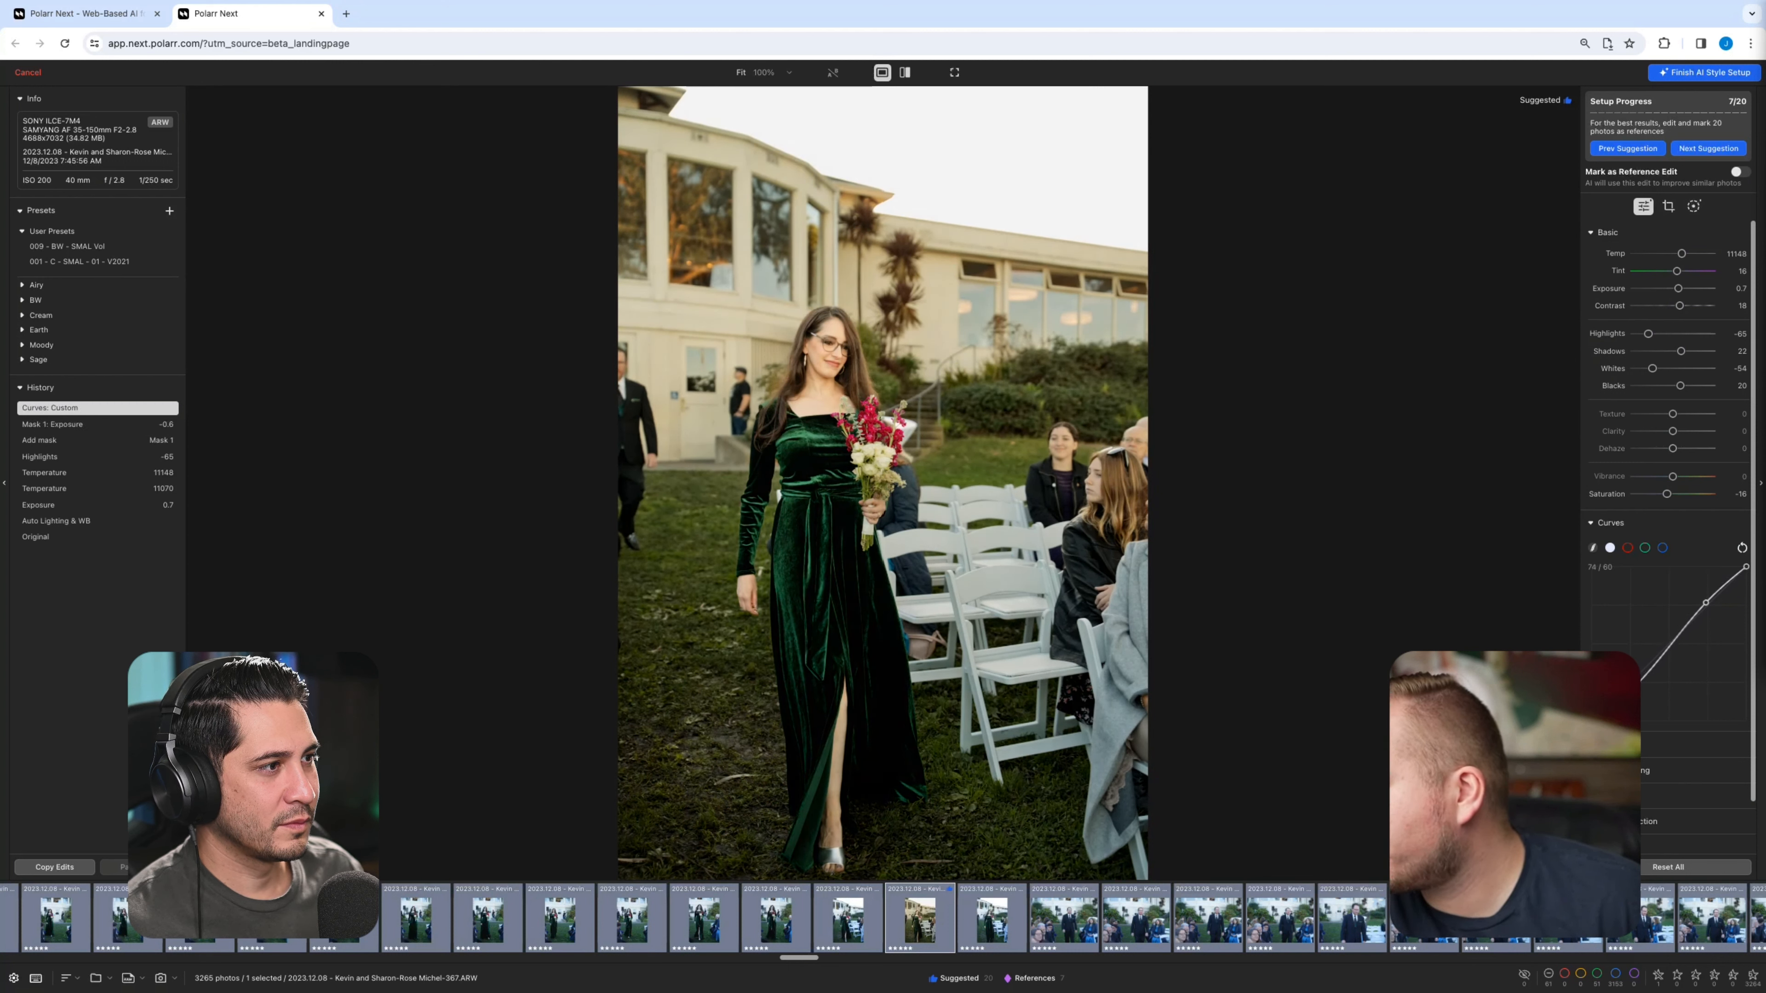
pyautogui.press('r')
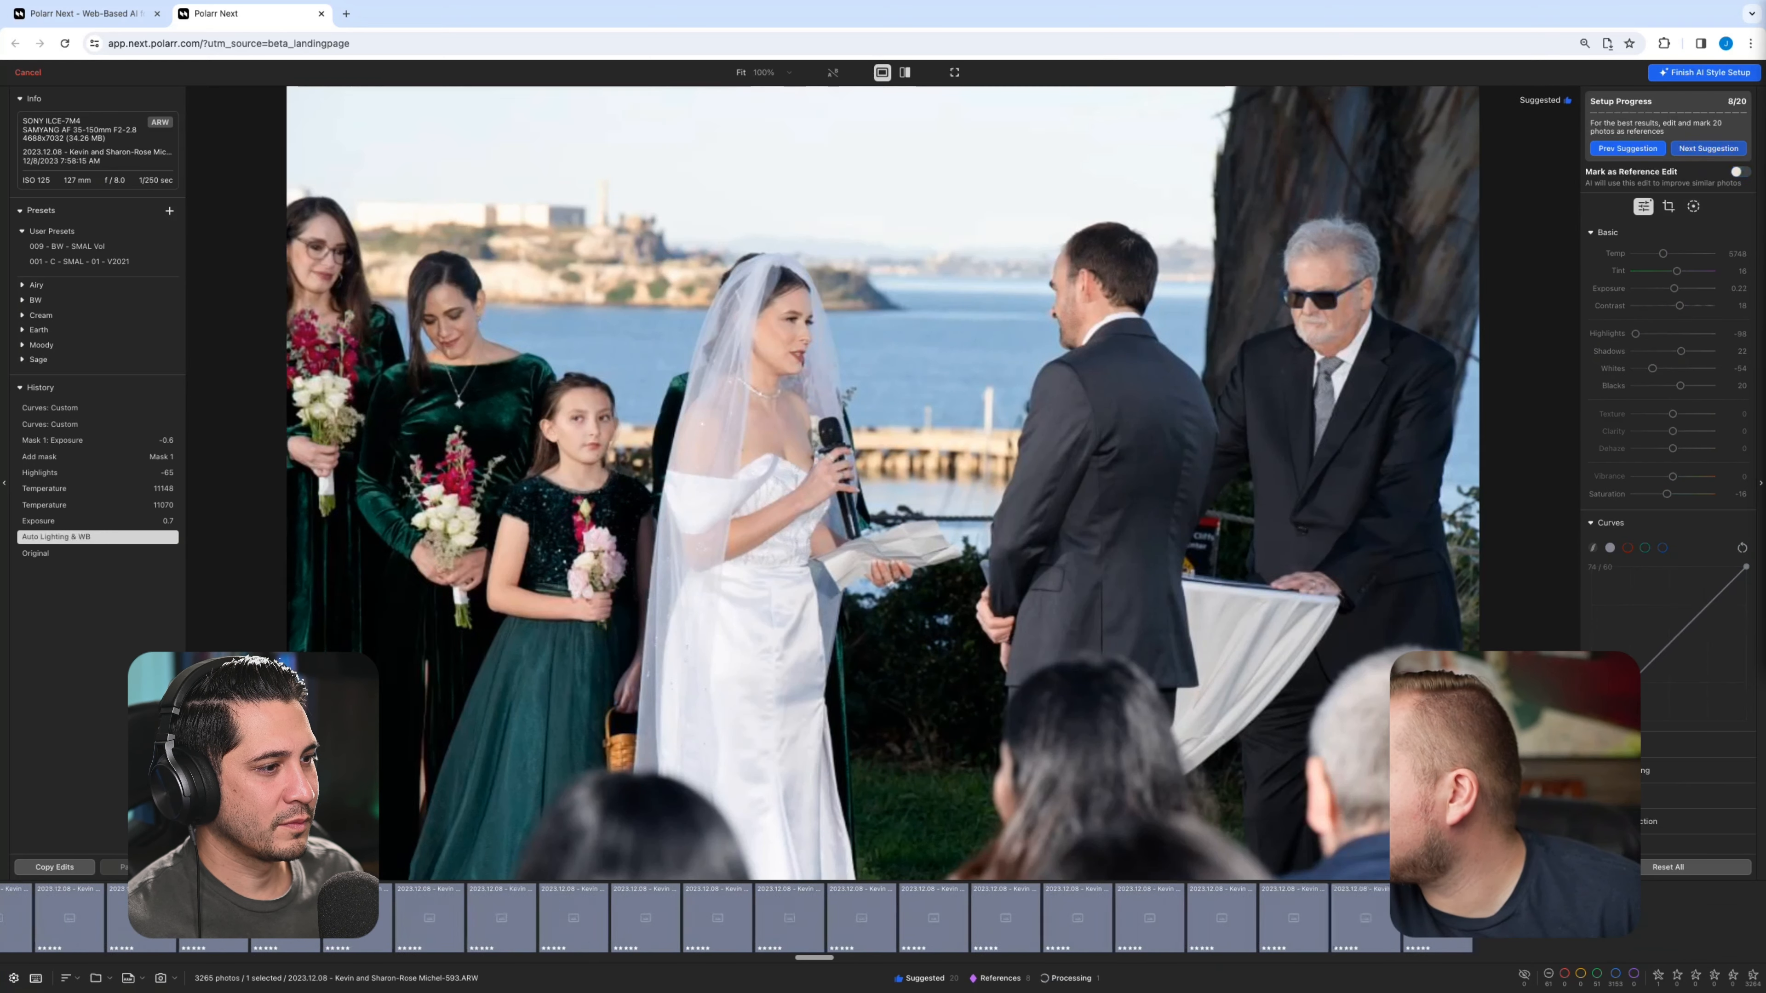
# Shape the ceremony photo's tone curve, warm its temperature, and submit it as a reference edit
pyautogui.moveTo(1704, 610); pyautogui.dragTo(1703, 606)
pyautogui.moveTo(1630, 683); pyautogui.dragTo(1631, 692)
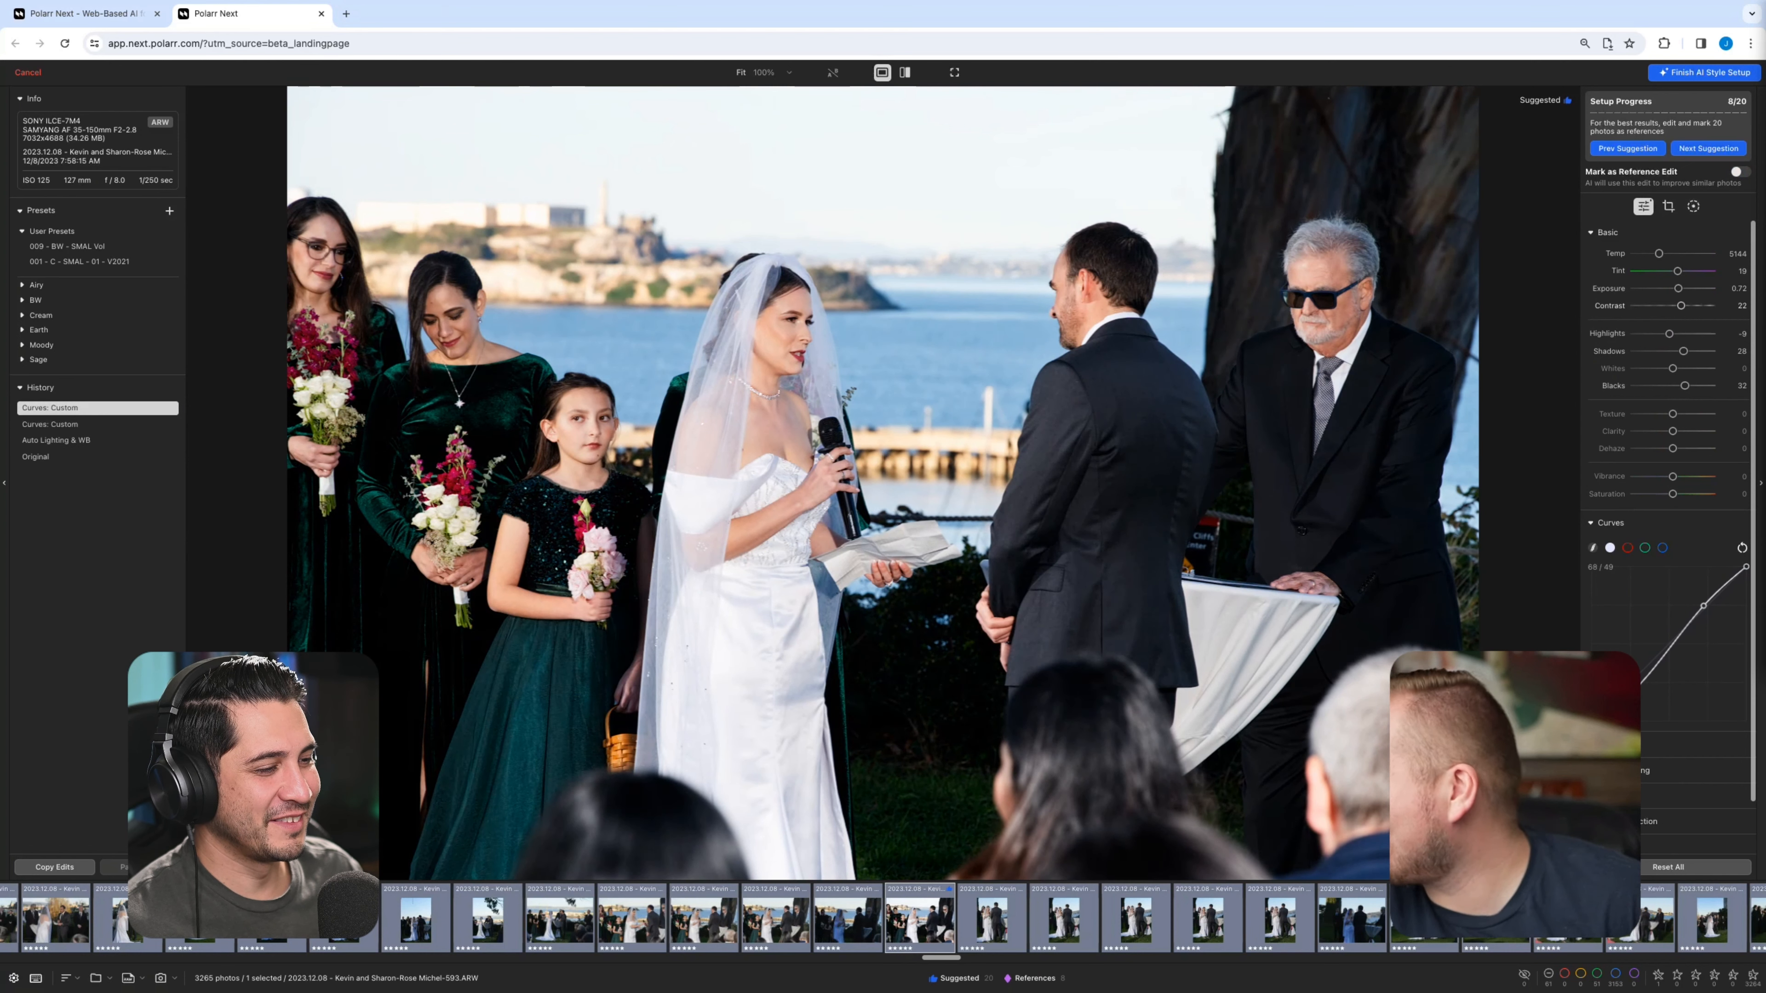
pyautogui.moveTo(1659, 254); pyautogui.dragTo(1664, 254)
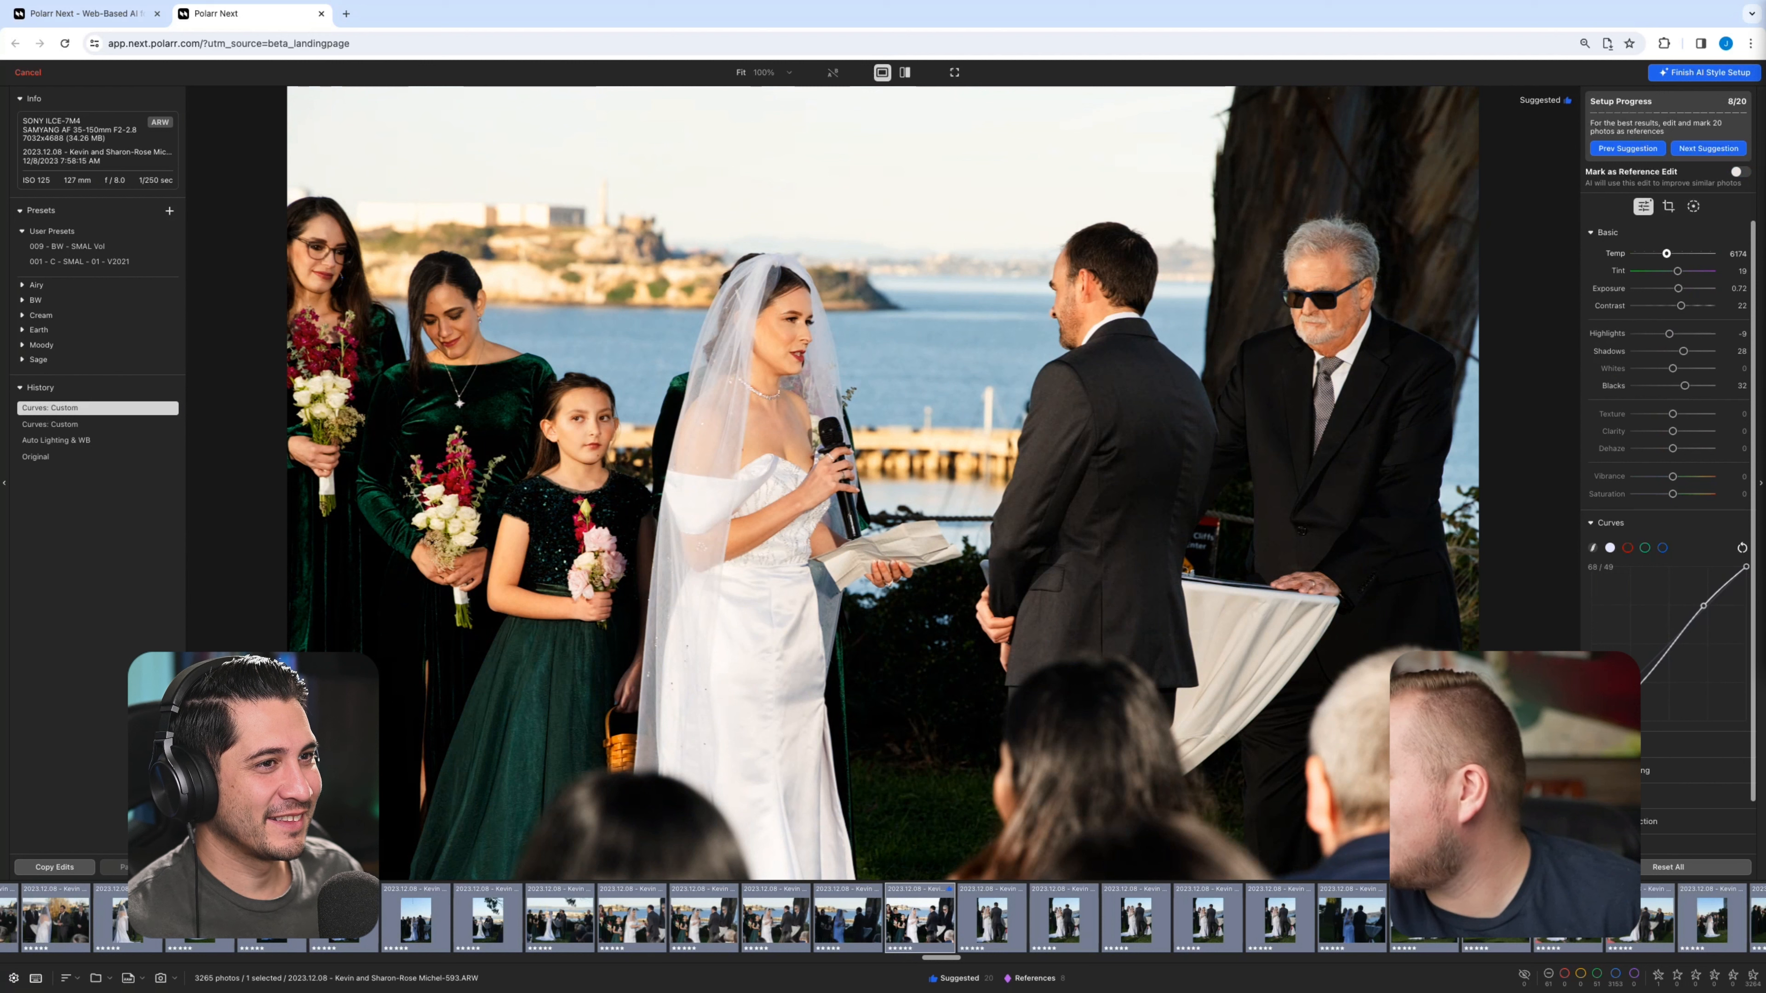
pyautogui.moveTo(1667, 254)
pyautogui.mouseDown()
pyautogui.moveTo(1678, 271)
pyautogui.moveTo(1666, 253)
pyautogui.mouseUp()
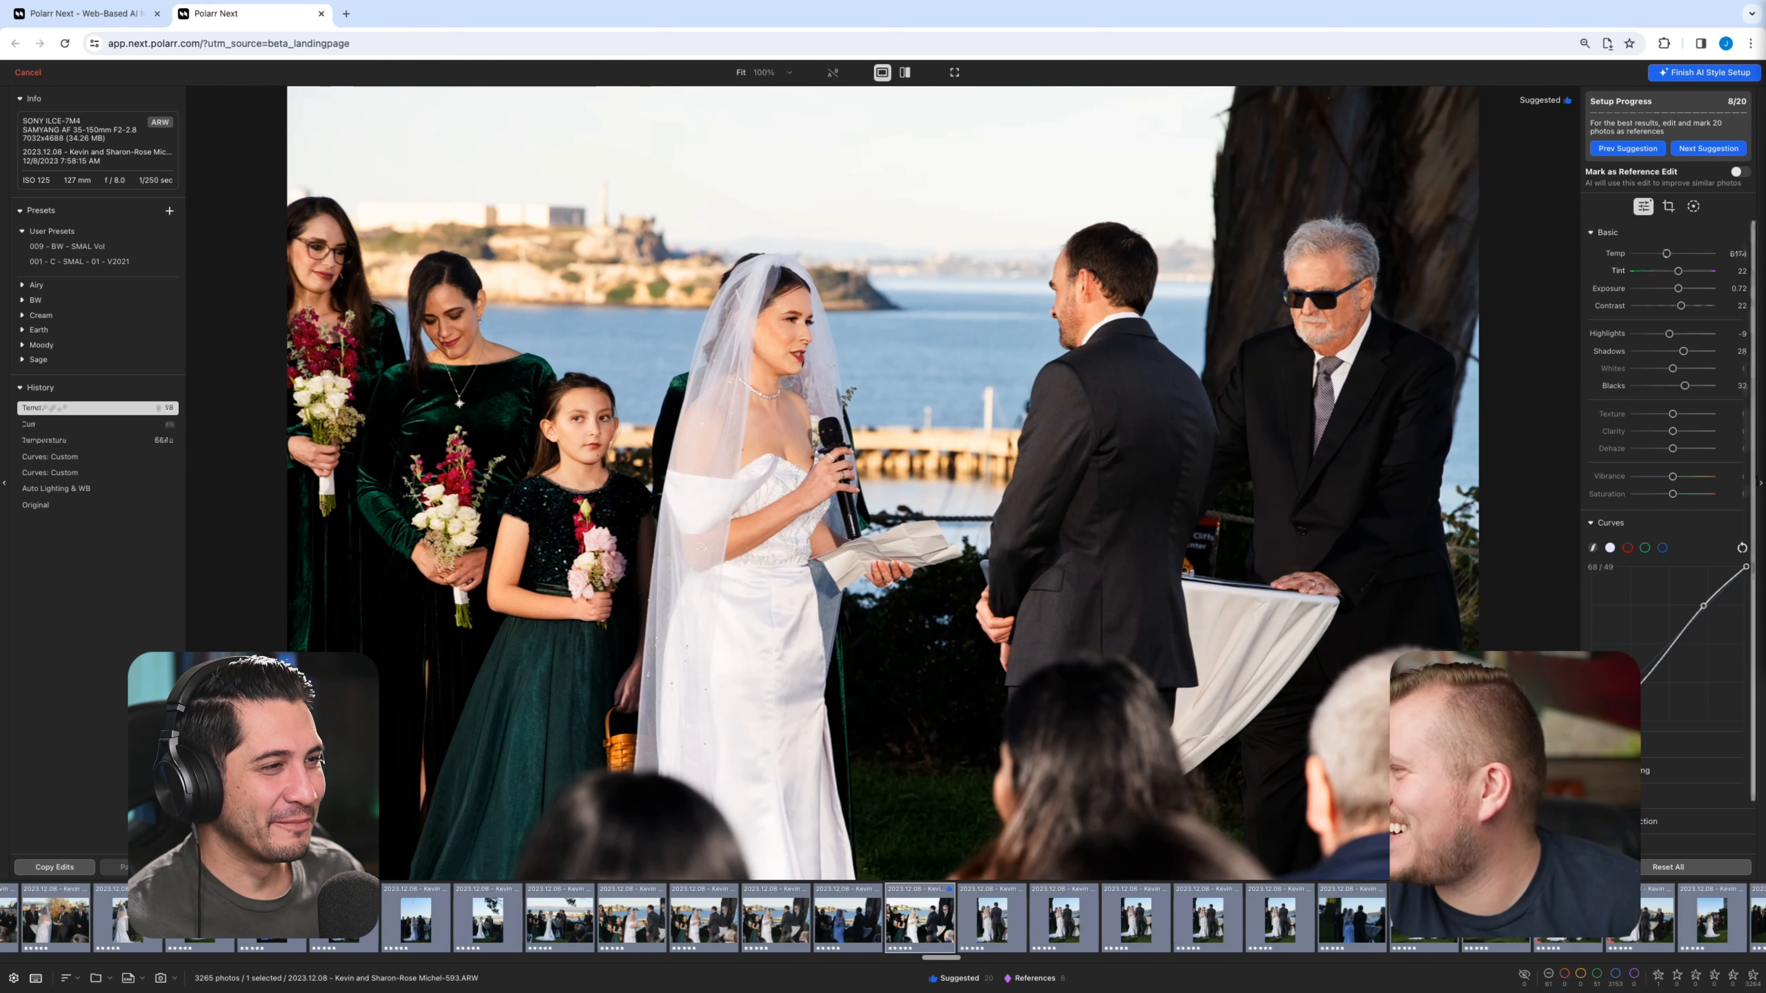
pyautogui.moveTo(1667, 253); pyautogui.dragTo(1665, 253)
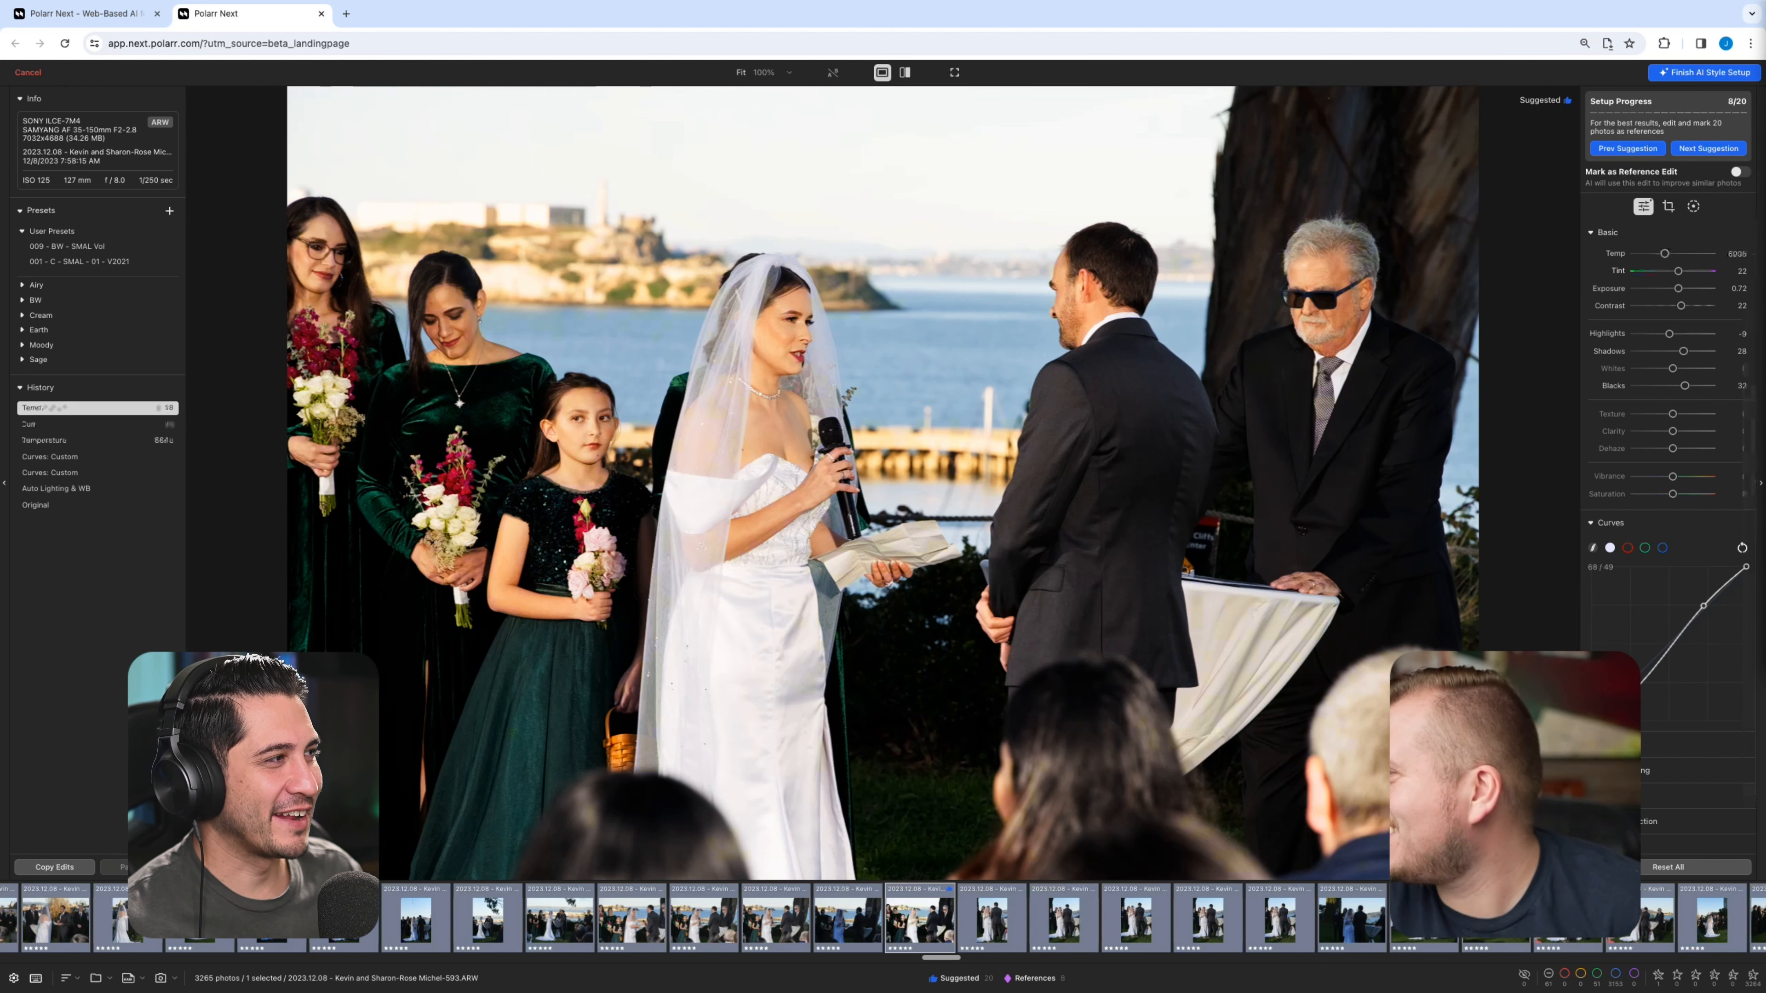
pyautogui.click(1740, 171)
pyautogui.click(1709, 148)
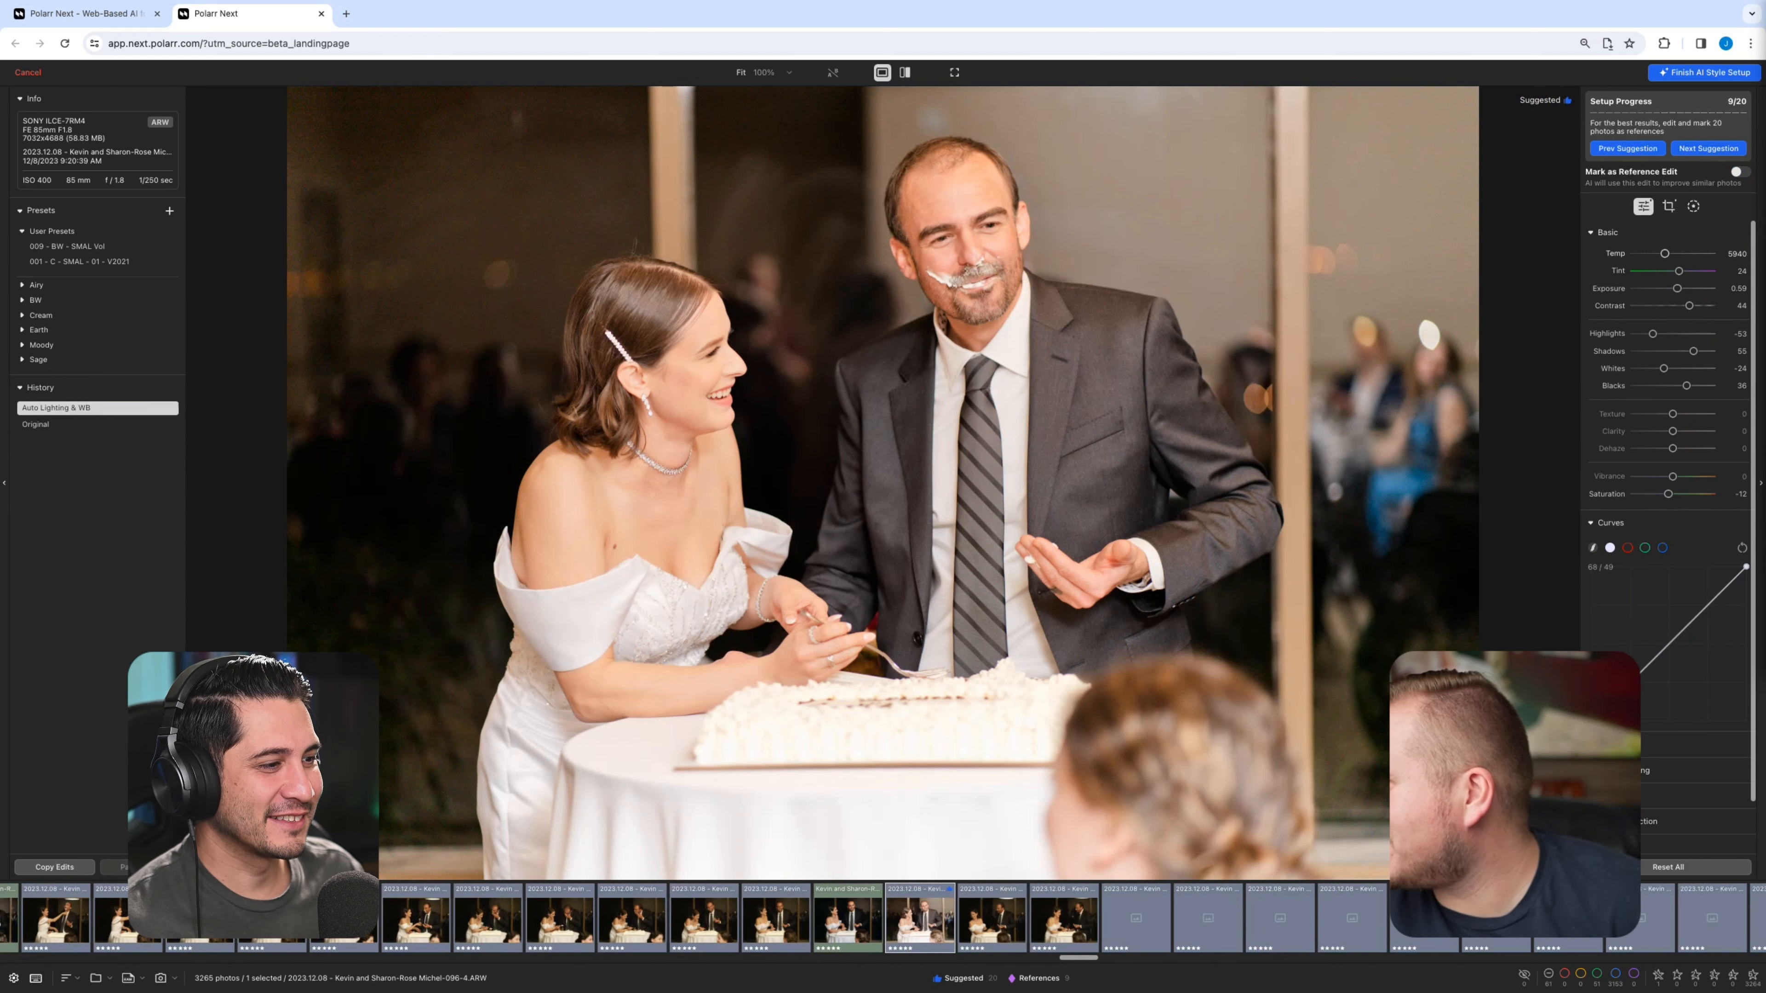
# Lower the temperature of the cake-cutting photo slightly
pyautogui.moveTo(1664, 253); pyautogui.dragTo(1663, 254)
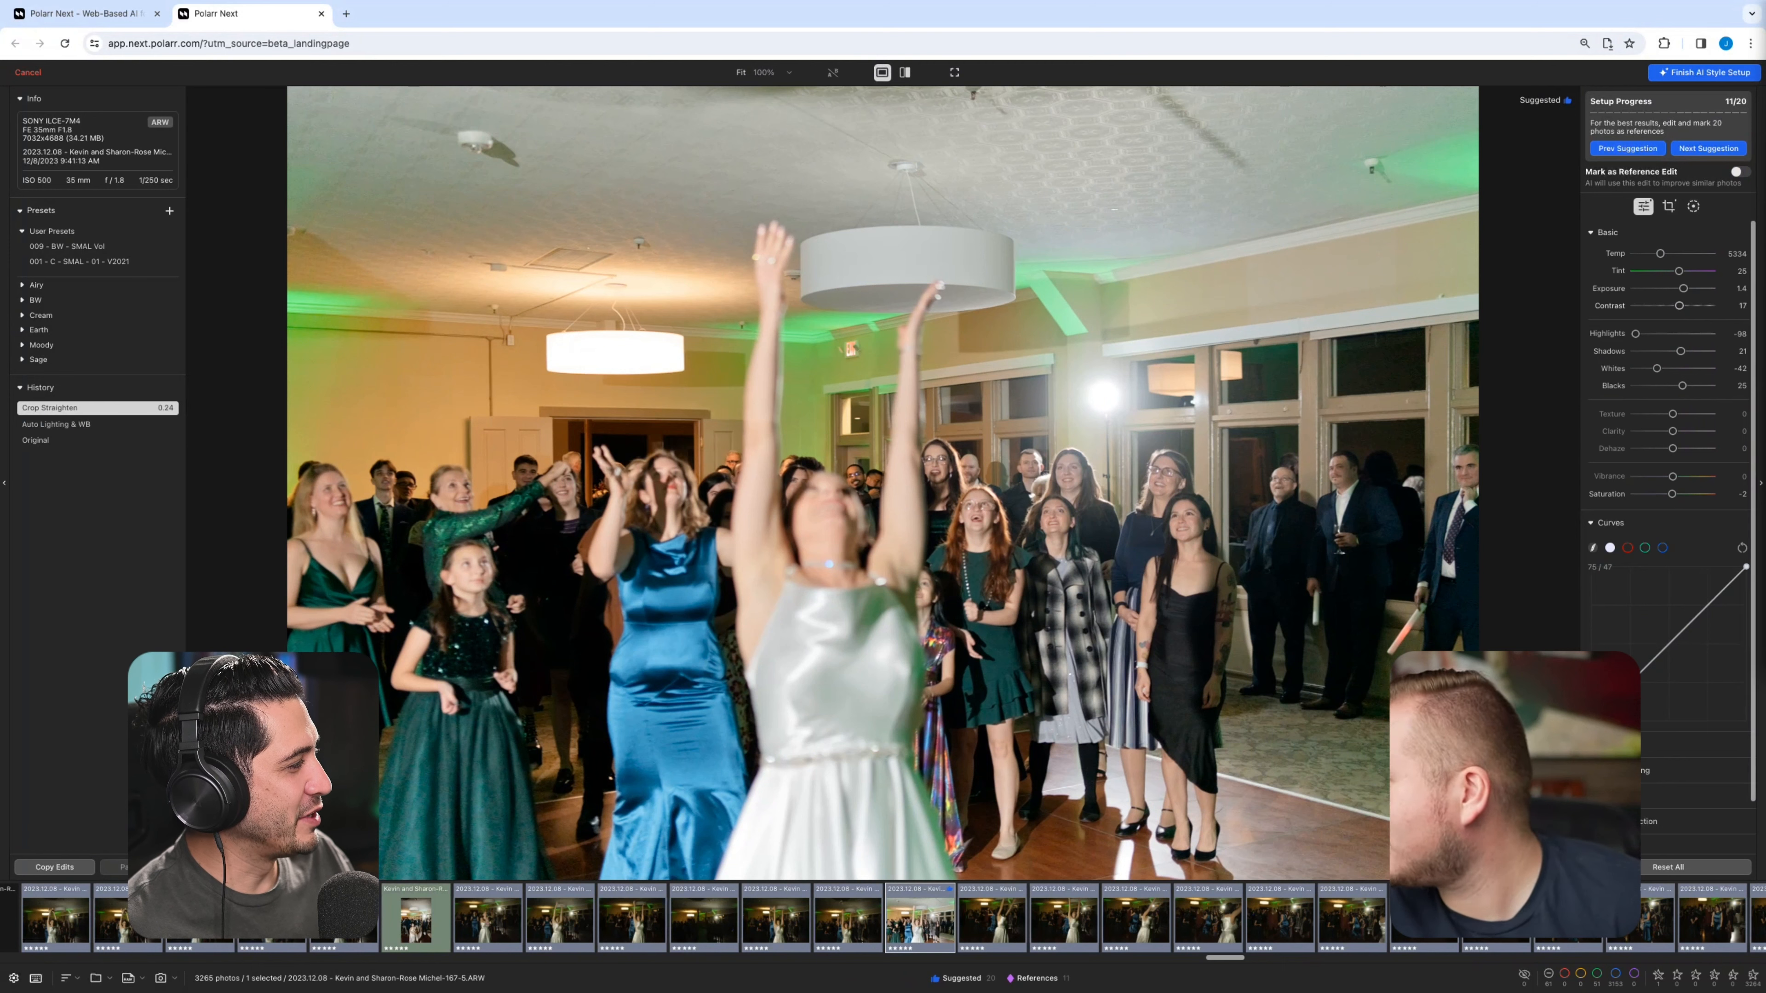
# Apply the bw-6 black-and-white preset to the bouquet toss photo, set exposure to 0.4, and submit it as a reference edit
pyautogui.click(35, 299)
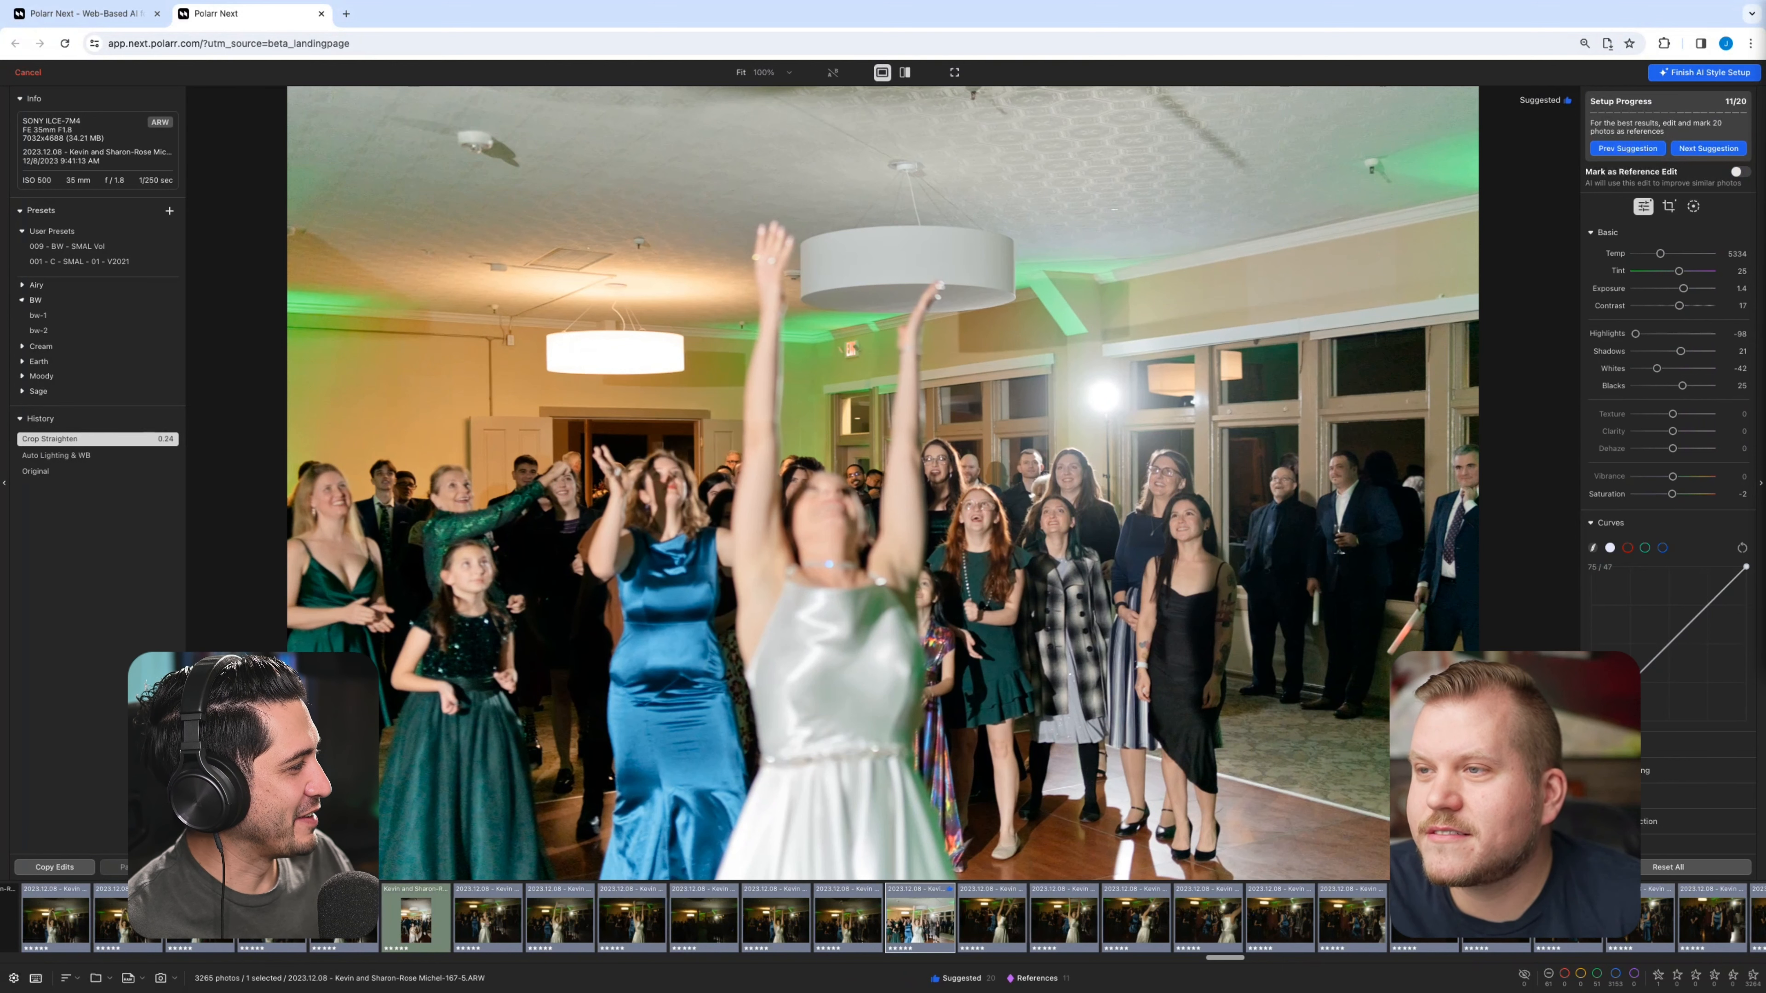
pyautogui.click(39, 390)
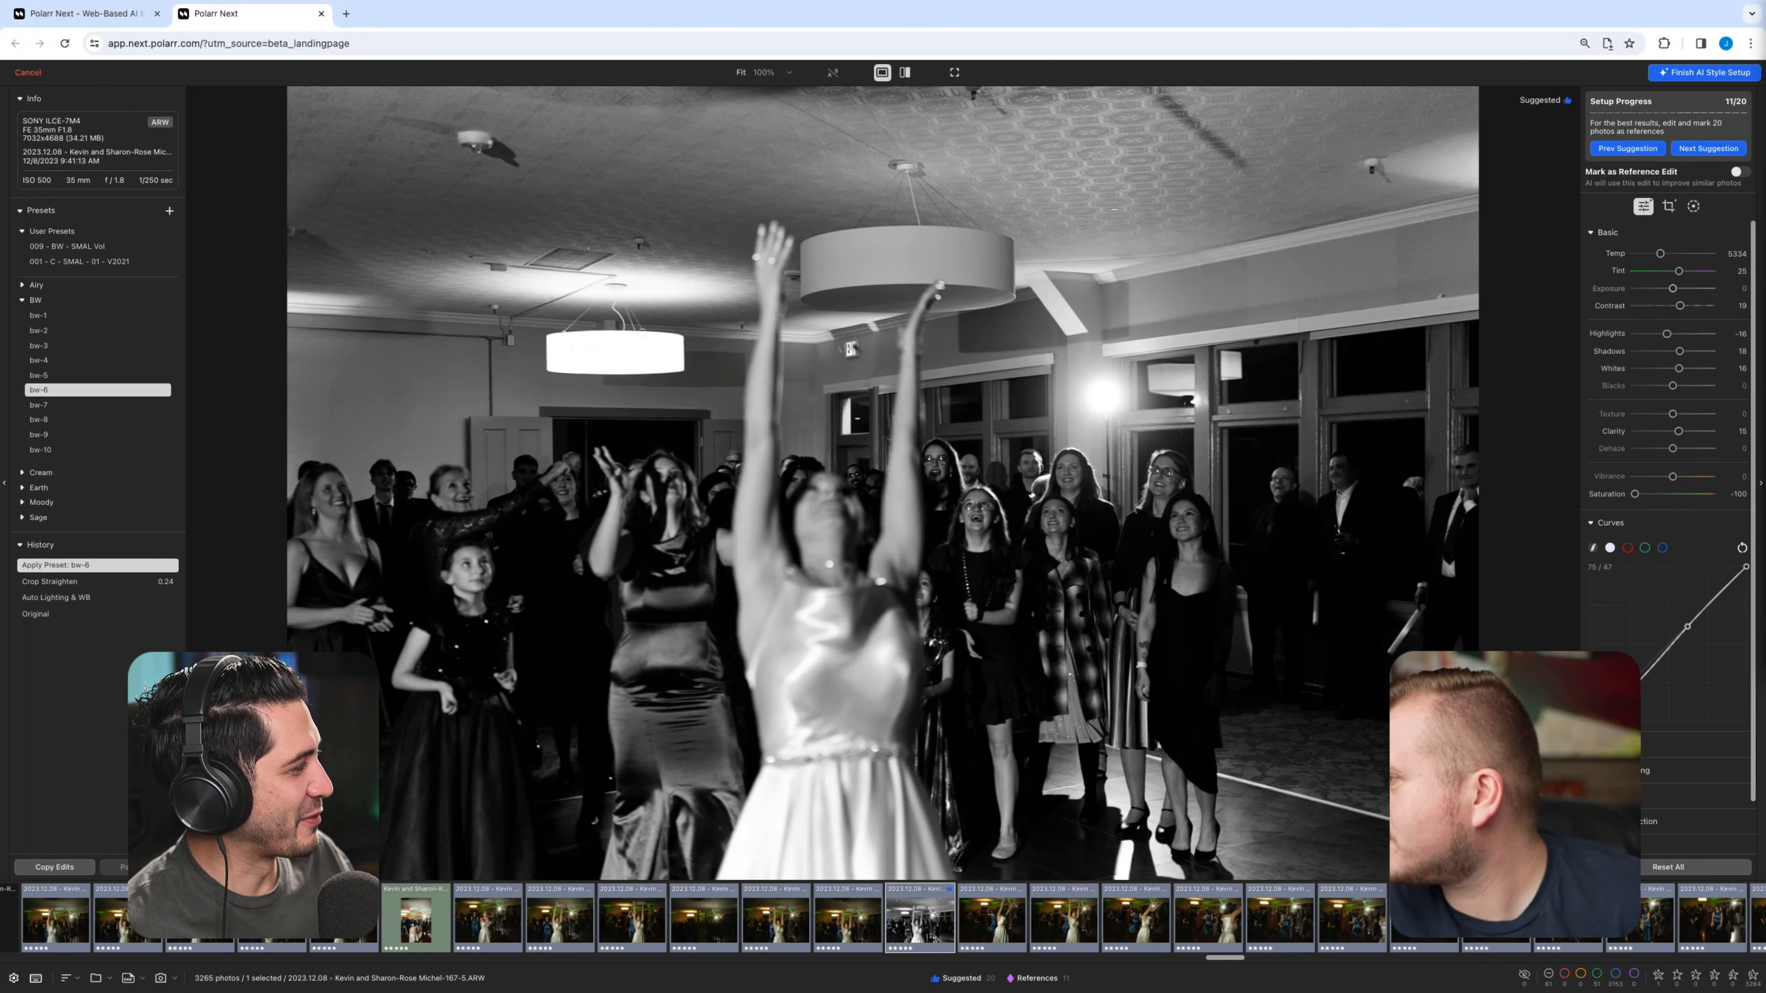
pyautogui.moveTo(1672, 288); pyautogui.dragTo(1676, 288)
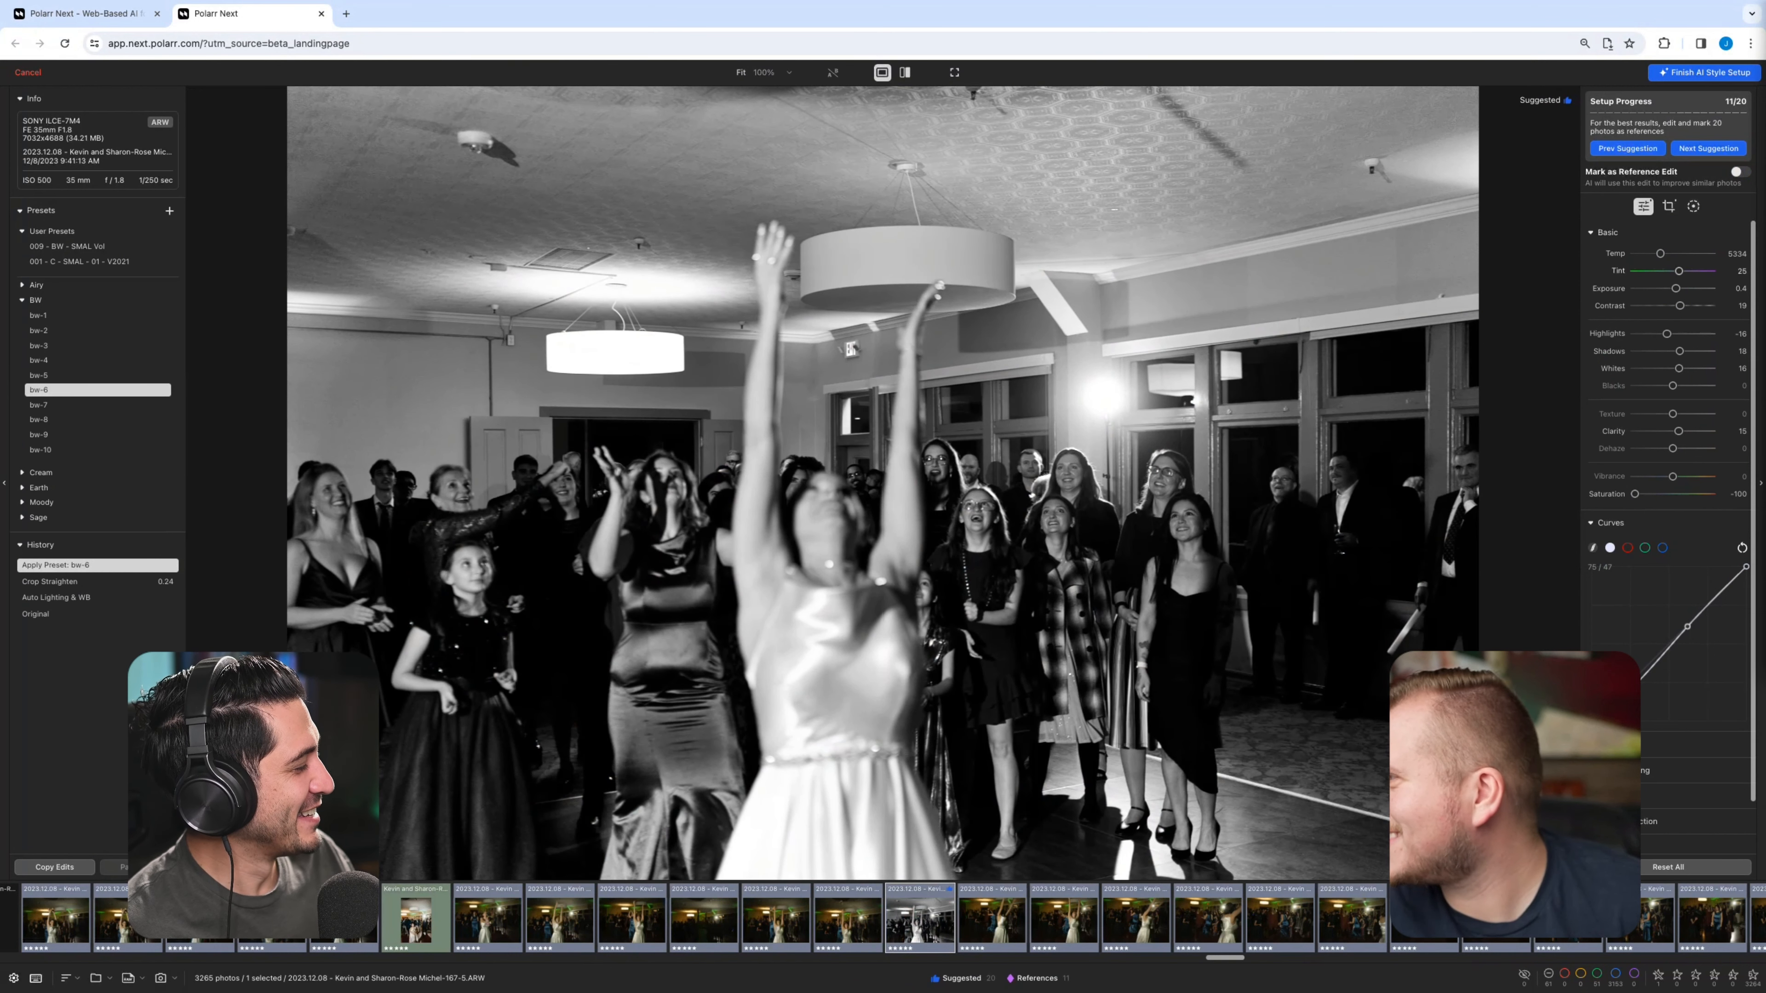
pyautogui.click(1740, 171)
pyautogui.click(1706, 148)
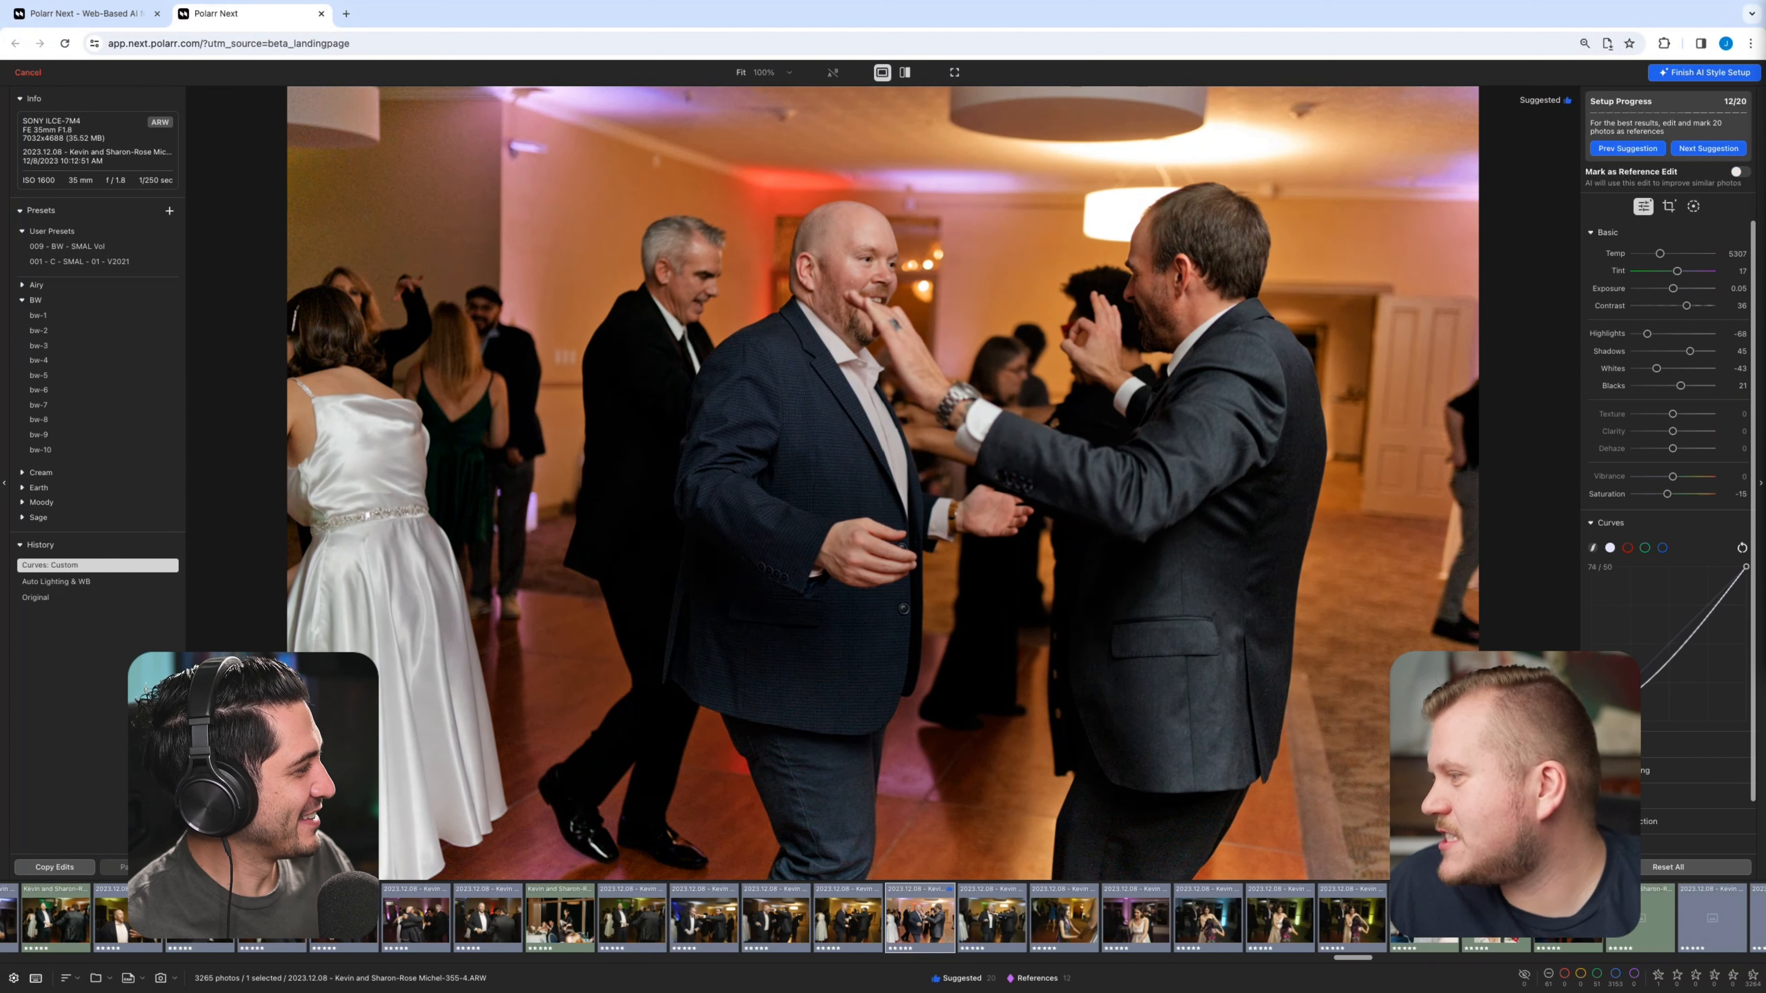
# Fine-tune the highlight and shadow points of the dancing guests photo's tone curve, and submit it as a reference edit
pyautogui.moveTo(1702, 620); pyautogui.dragTo(1708, 608)
pyautogui.moveTo(1635, 691); pyautogui.dragTo(1631, 690)
pyautogui.moveTo(1709, 607); pyautogui.dragTo(1704, 598)
pyautogui.click(1739, 172)
pyautogui.click(1707, 148)
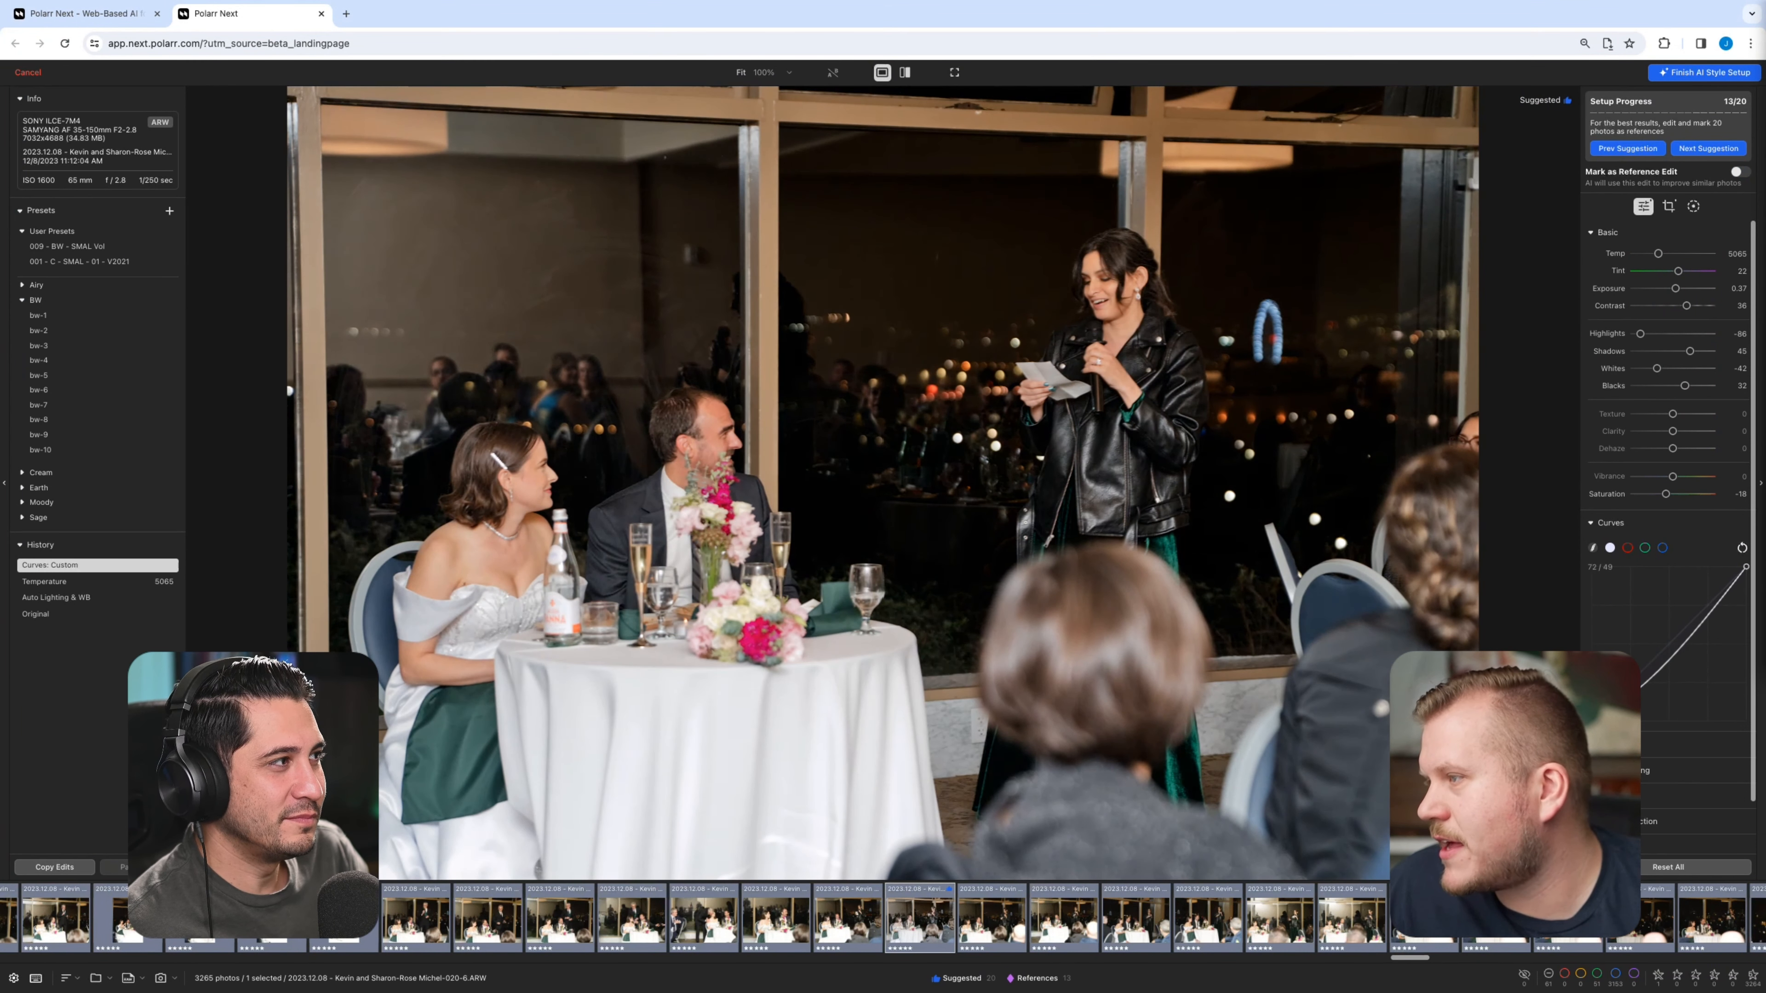
# Mark the speech photo as a reference edit with a slight tone curve tweak, and finish the AI style setup despite the missing references
pyautogui.moveTo(1635, 692); pyautogui.dragTo(1635, 692)
pyautogui.click(1740, 171)
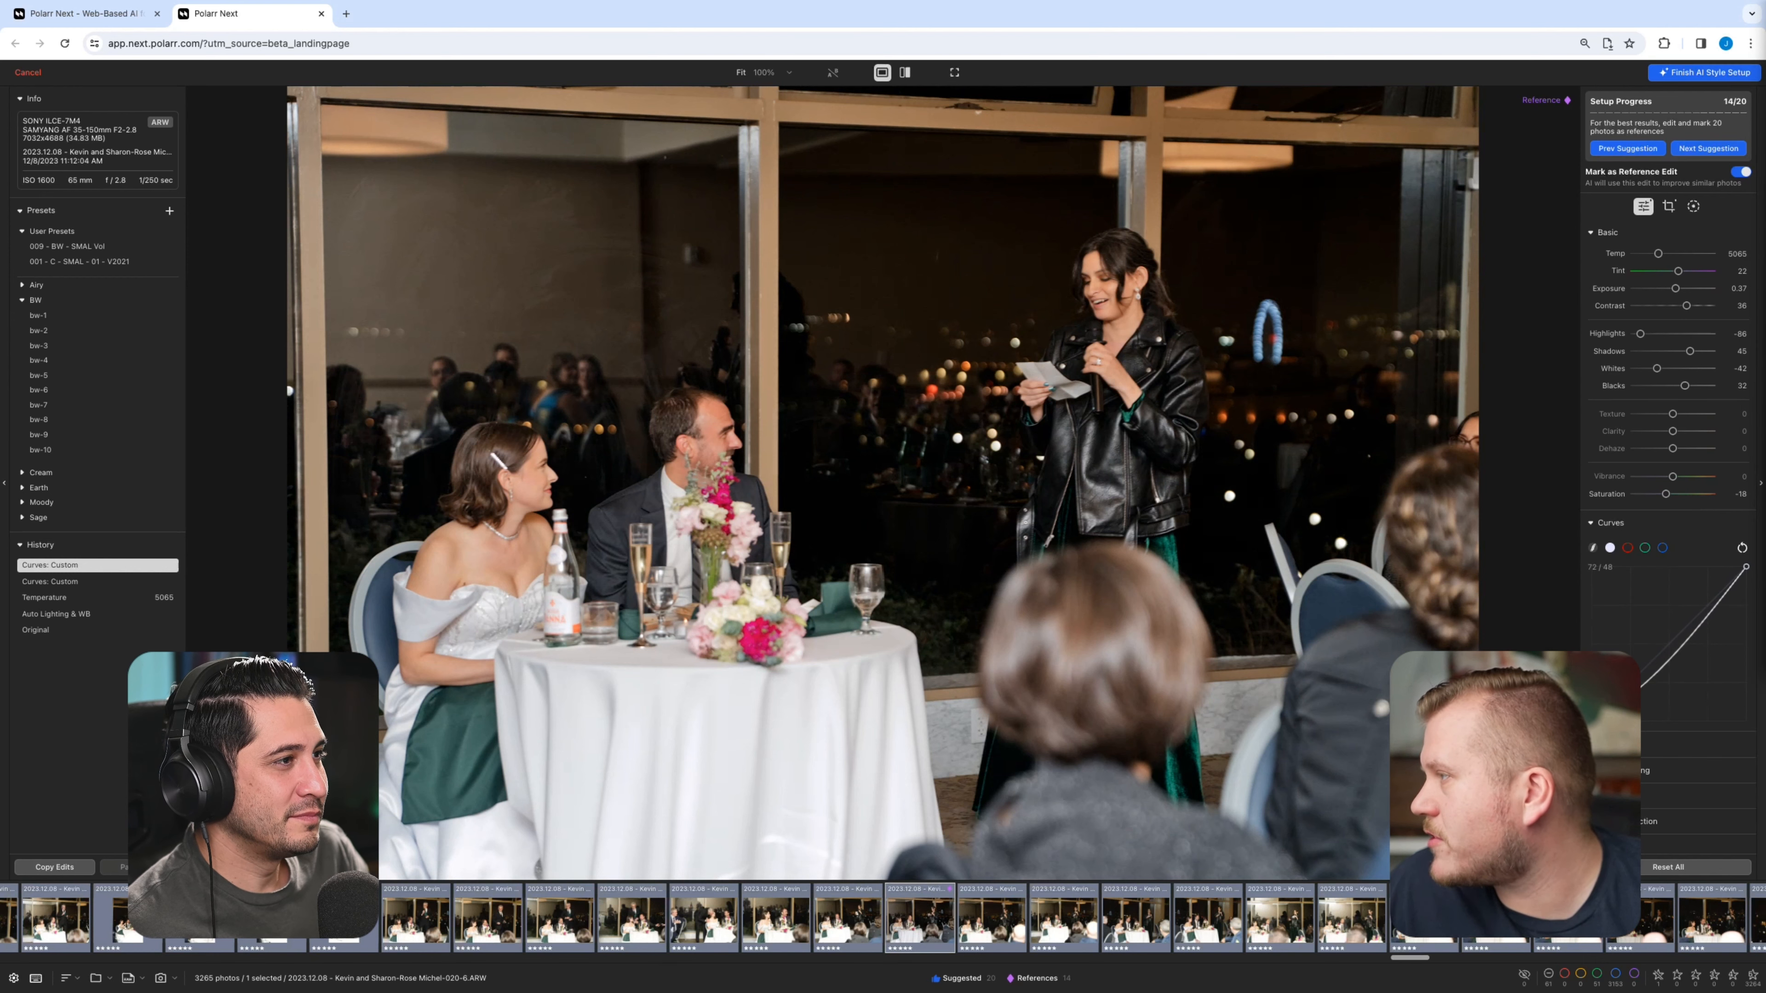
pyautogui.click(1705, 72)
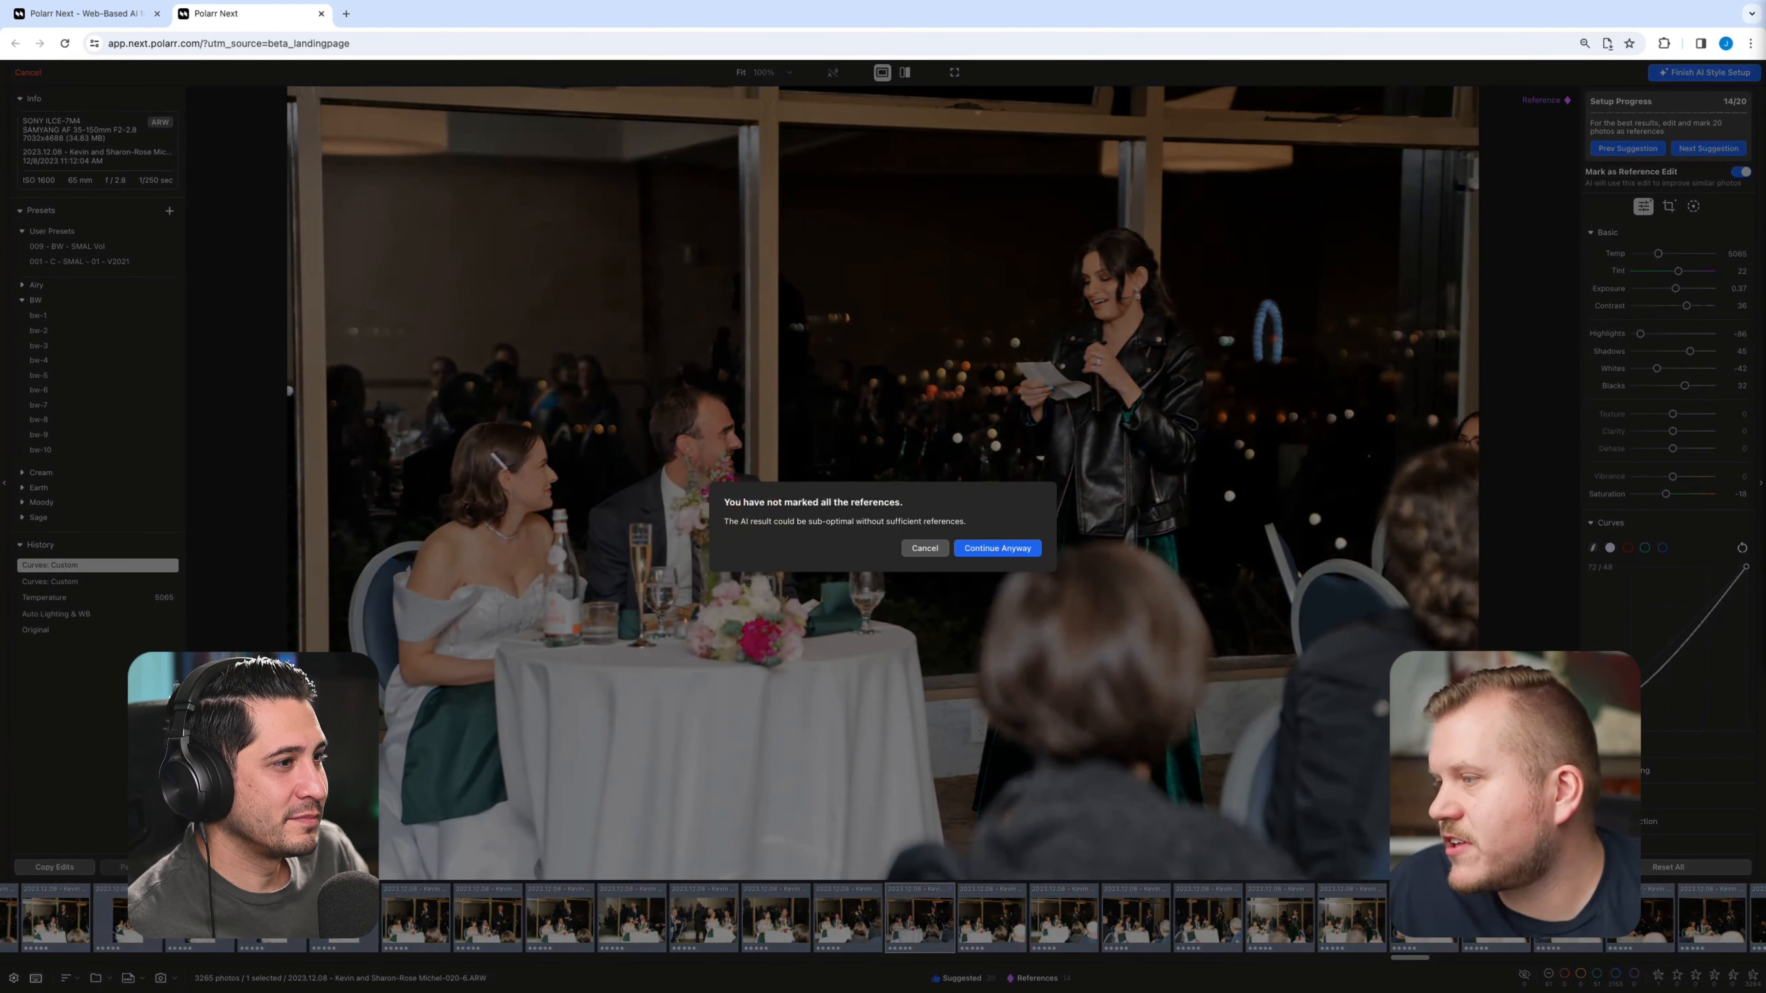
pyautogui.click(998, 548)
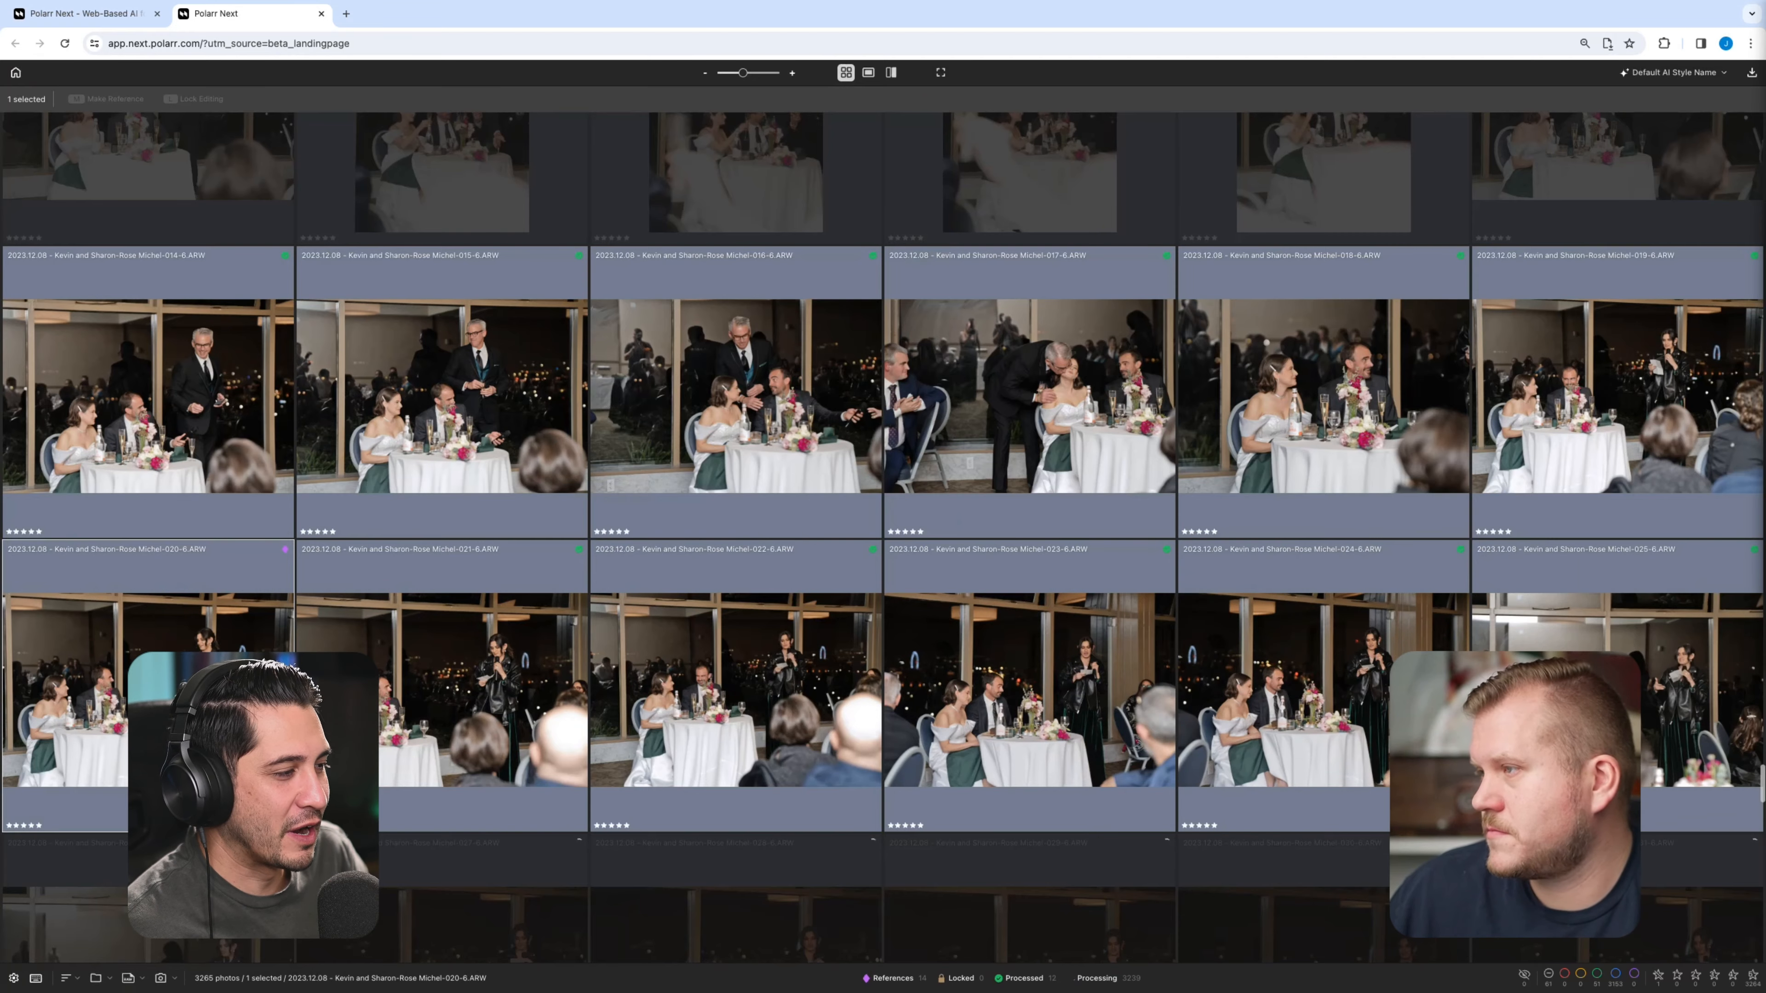
# Examine the AI-processed edits in the photo grid, from the reception and dancing photos to the groomsmen and couple portraits
pyautogui.scroll(1, 881, 537)
pyautogui.scroll(20, 881, 537)
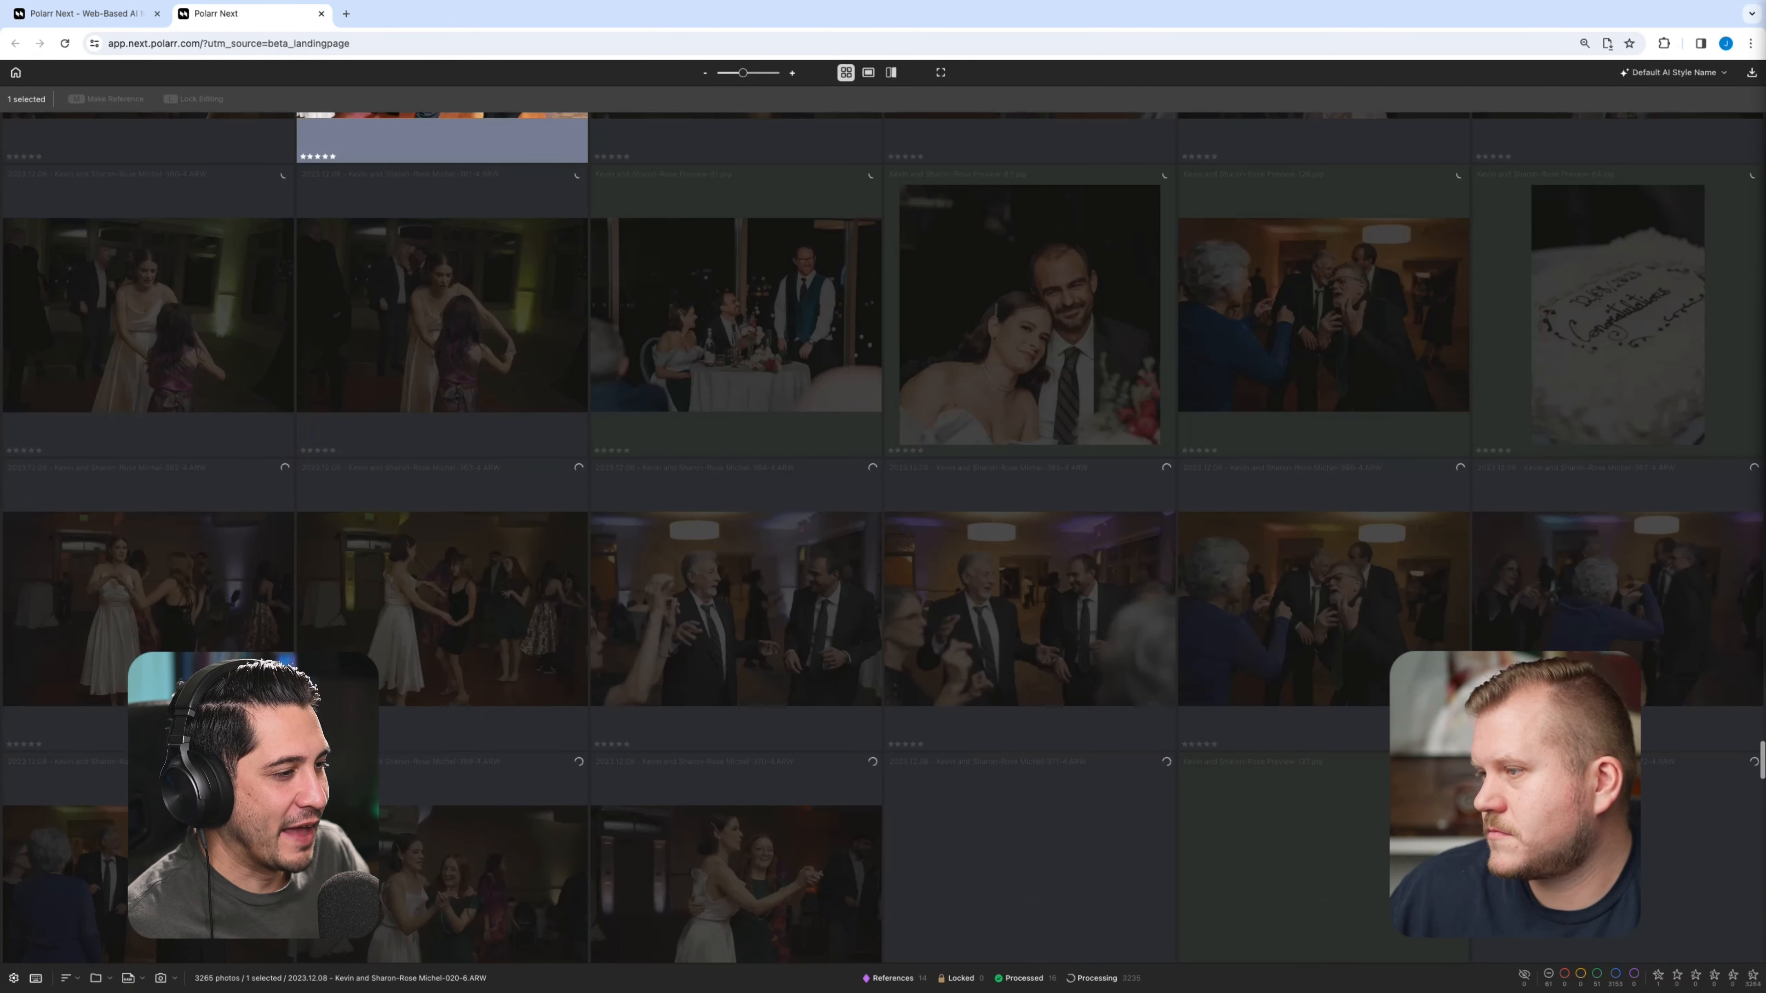
pyautogui.scroll(4, 881, 537)
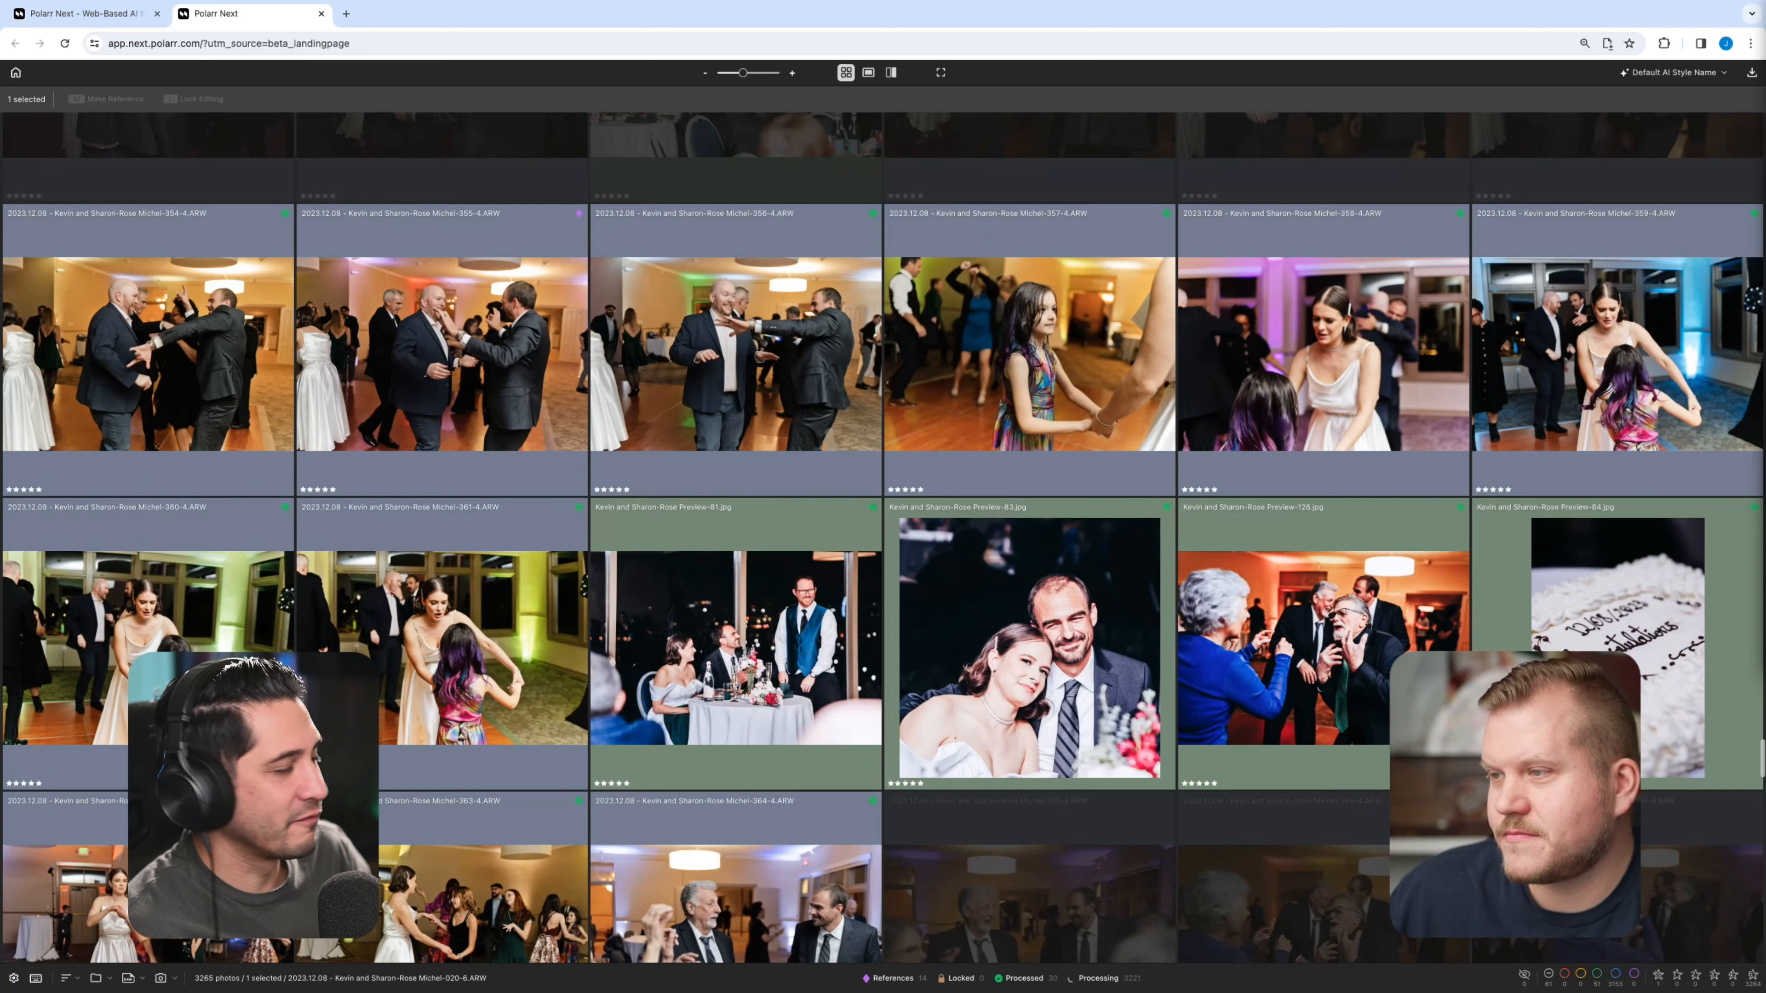
pyautogui.scroll(15, 883, 537)
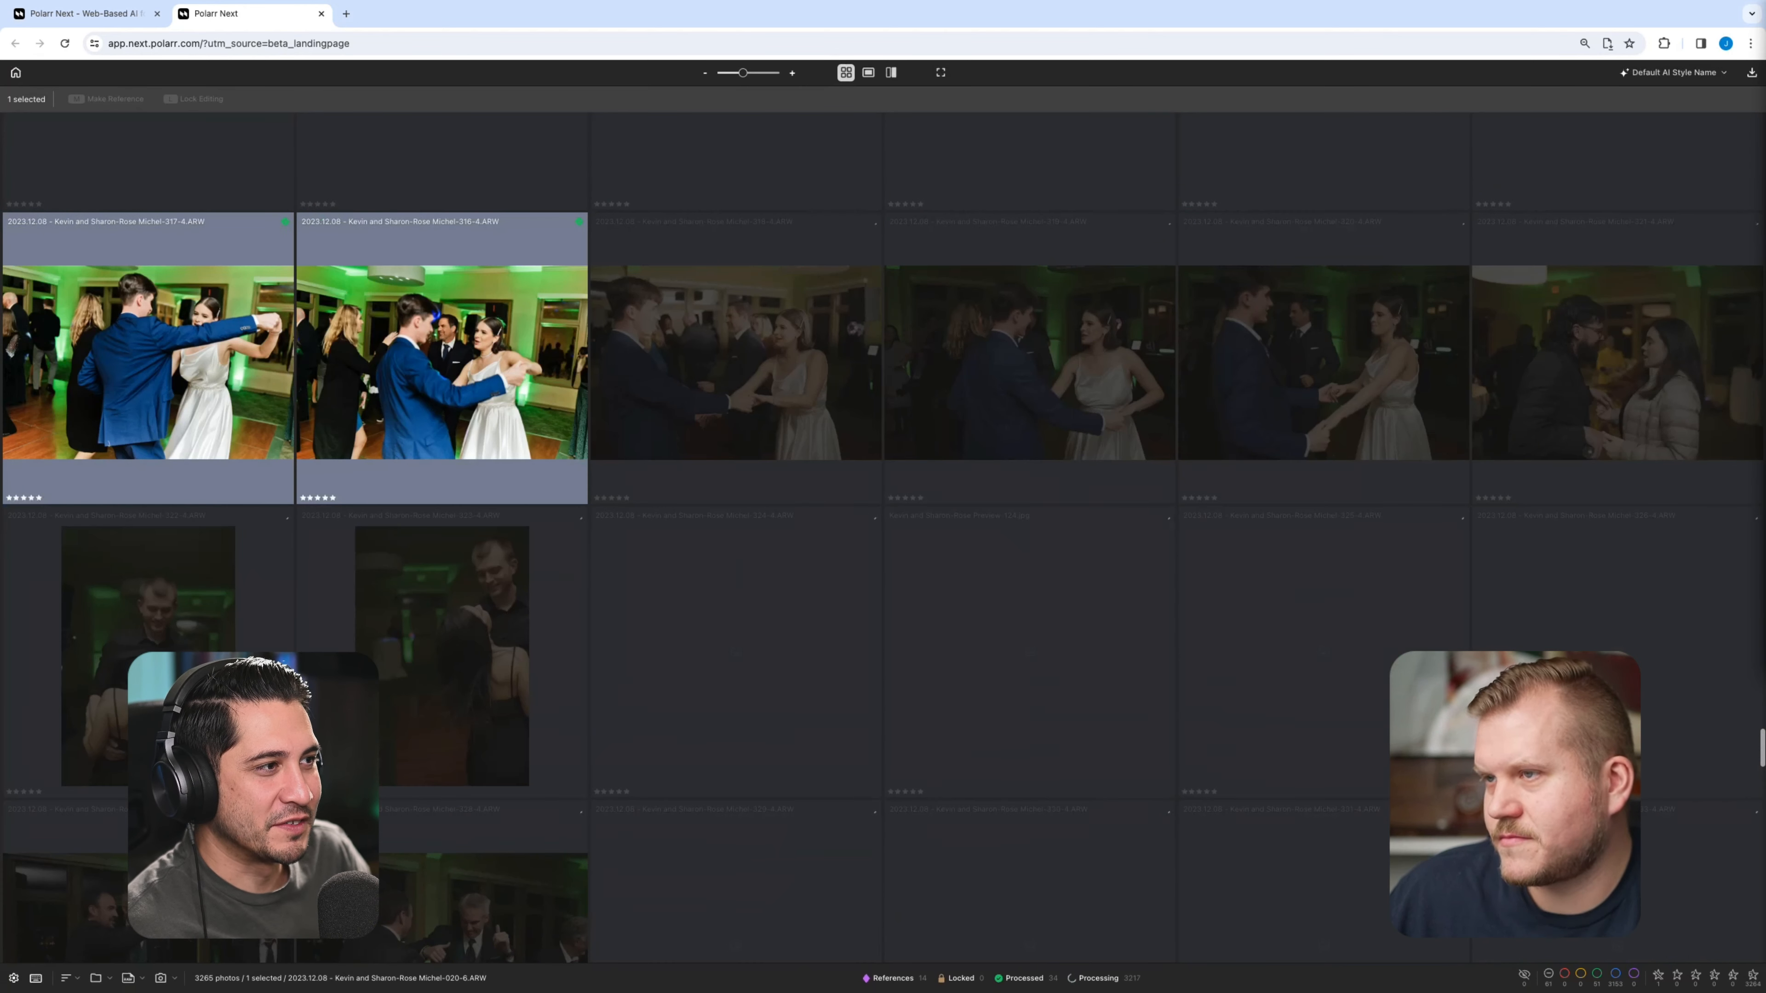
pyautogui.scroll(10, 883, 537)
pyautogui.scroll(10, 883, 537)
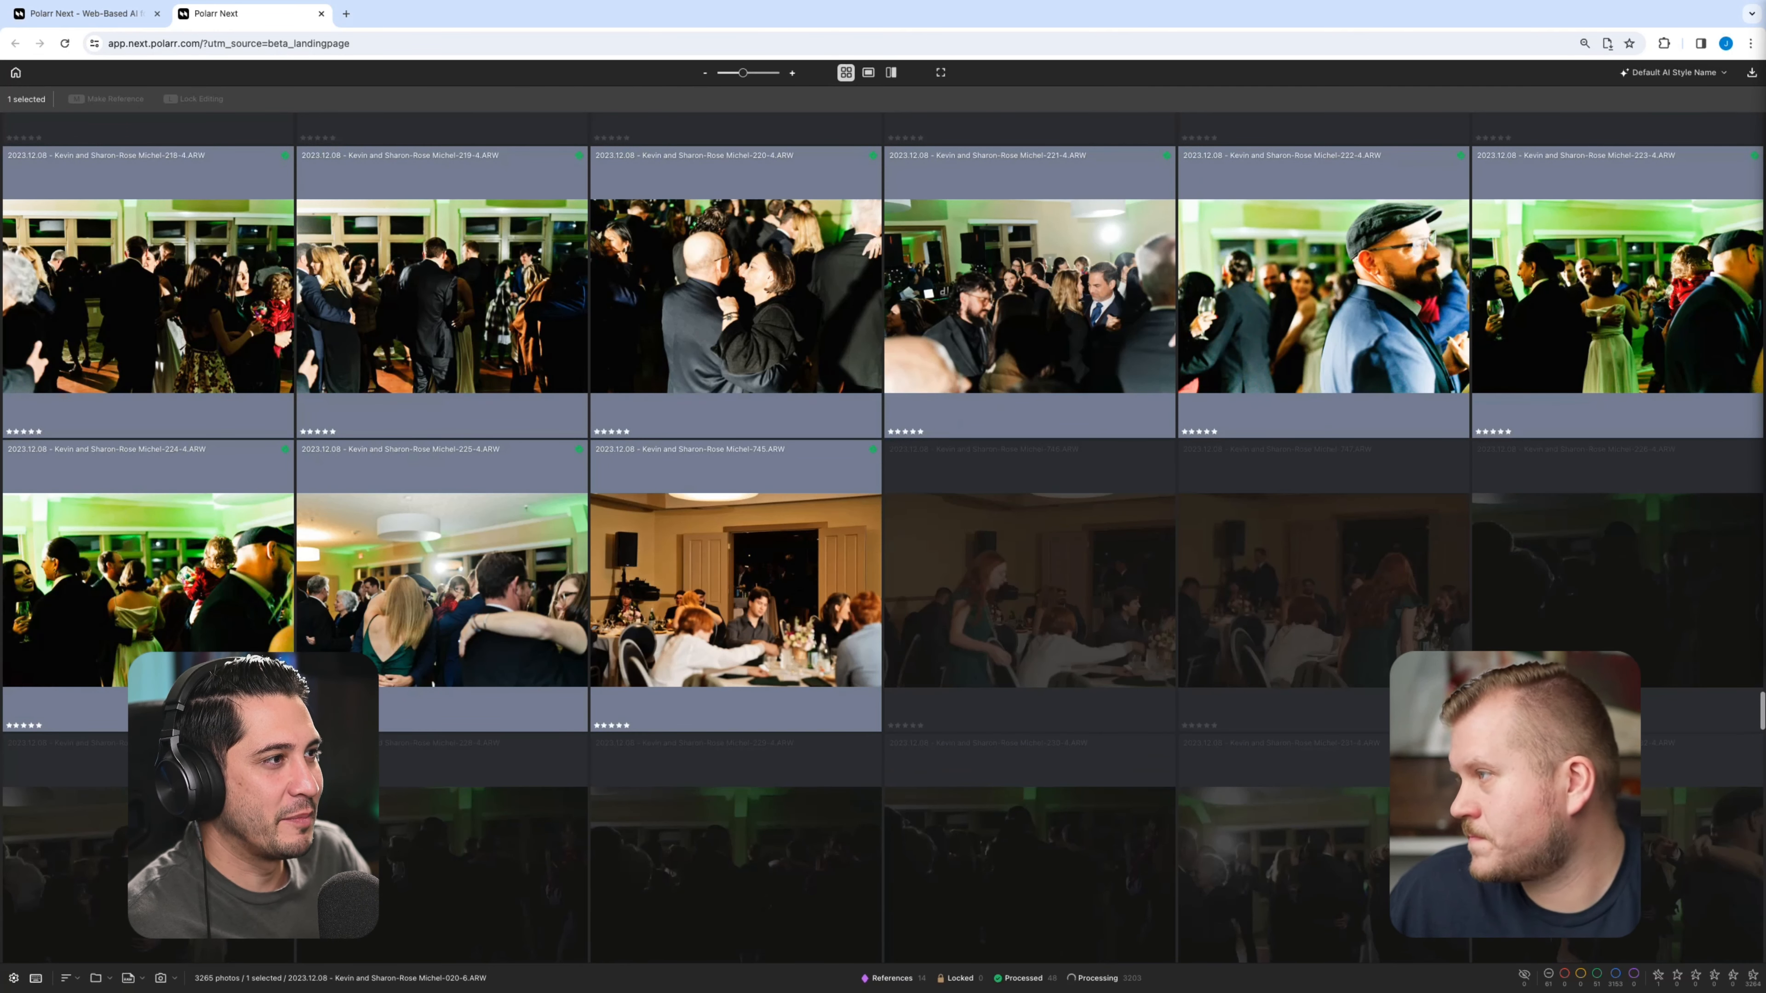
pyautogui.scroll(3, 883, 537)
pyautogui.scroll(15, 883, 538)
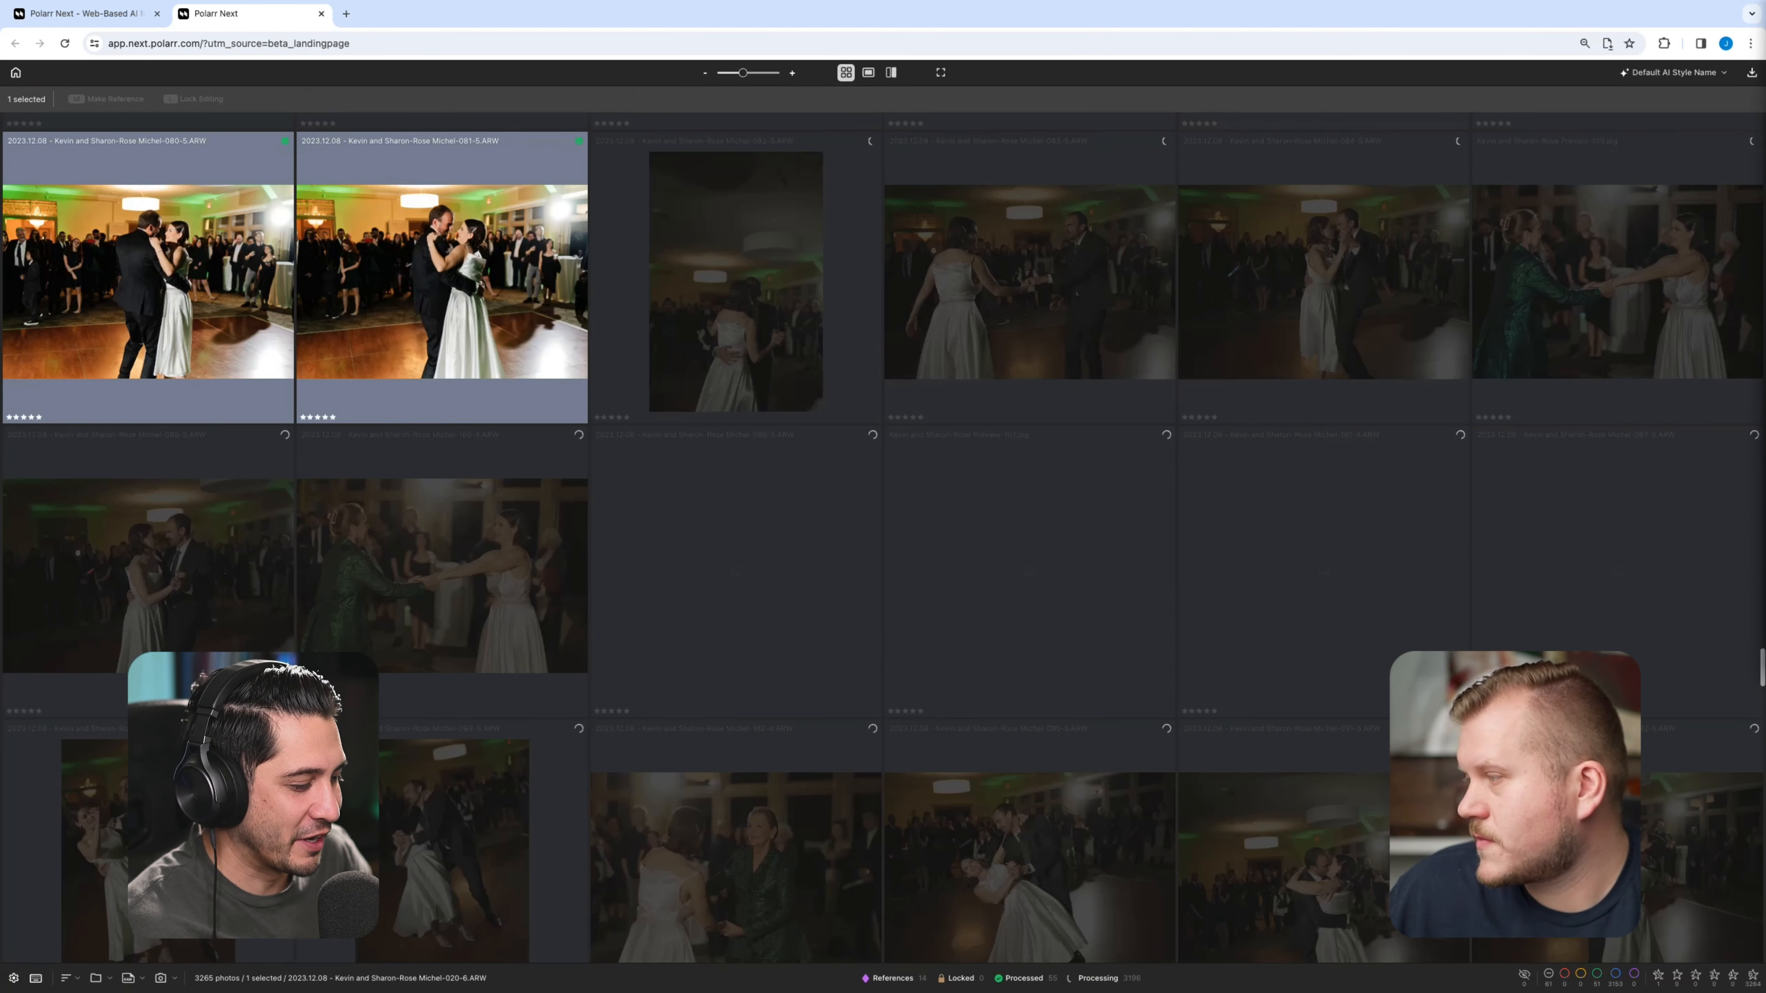
pyautogui.scroll(20, 883, 537)
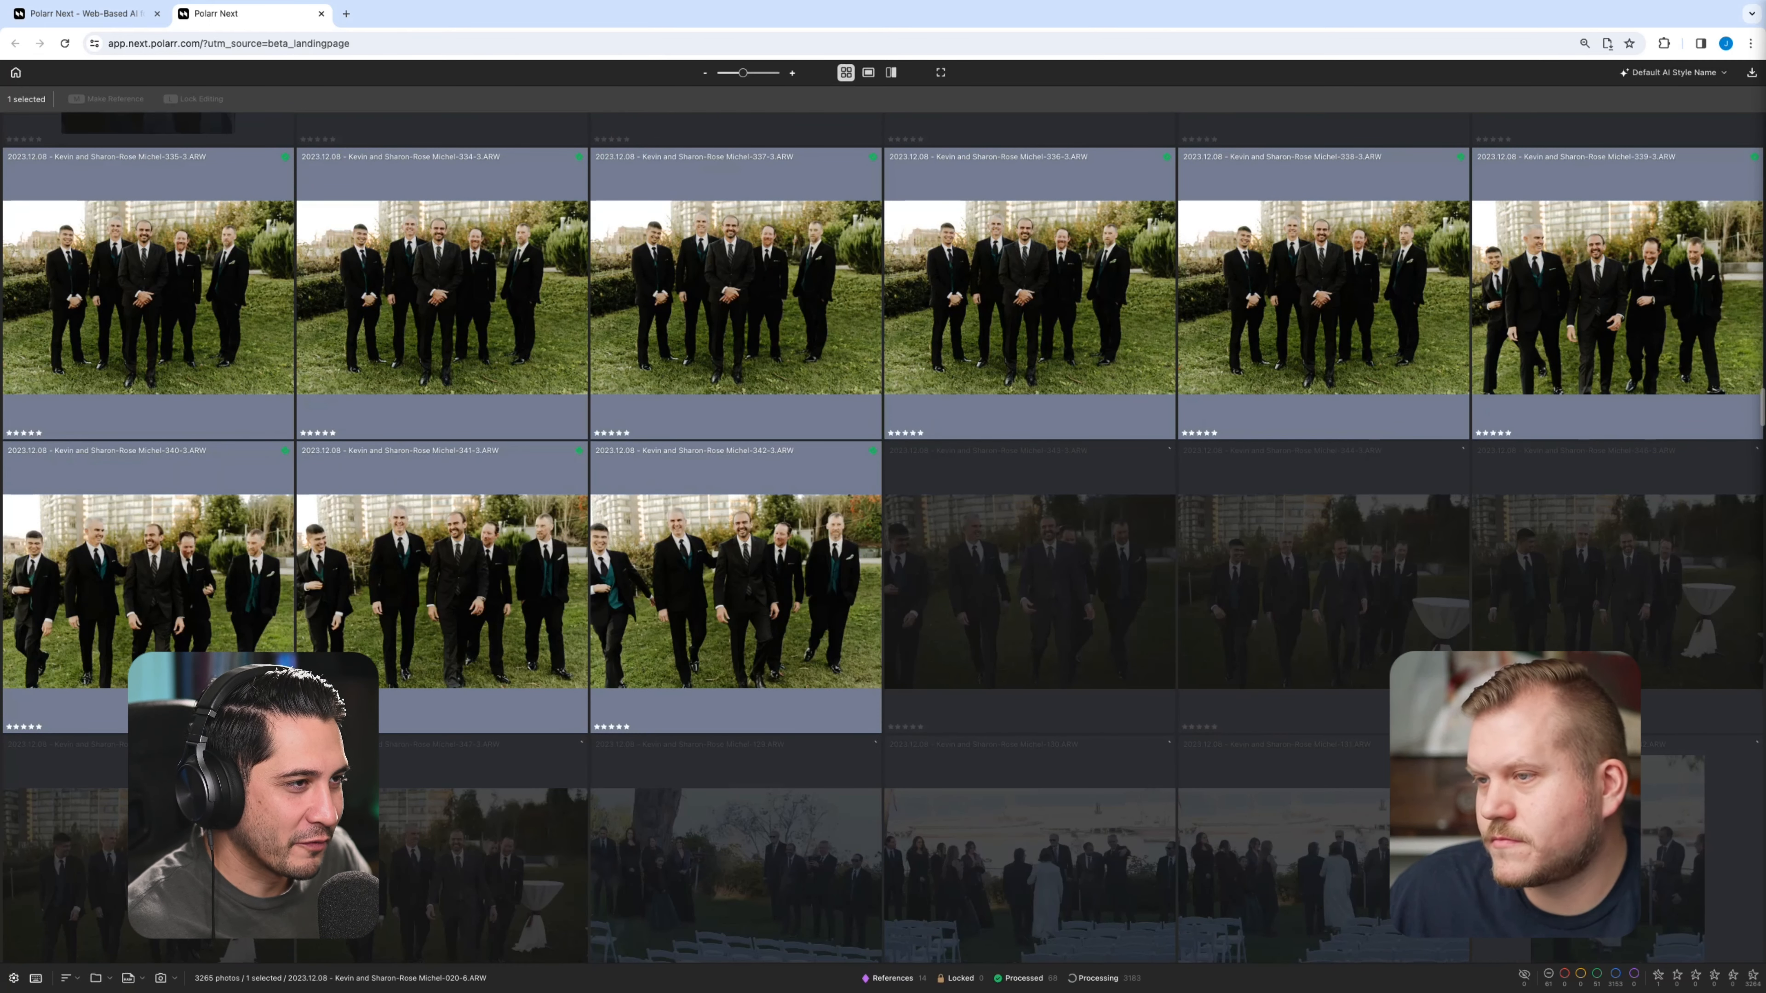
pyautogui.scroll(-5, 883, 537)
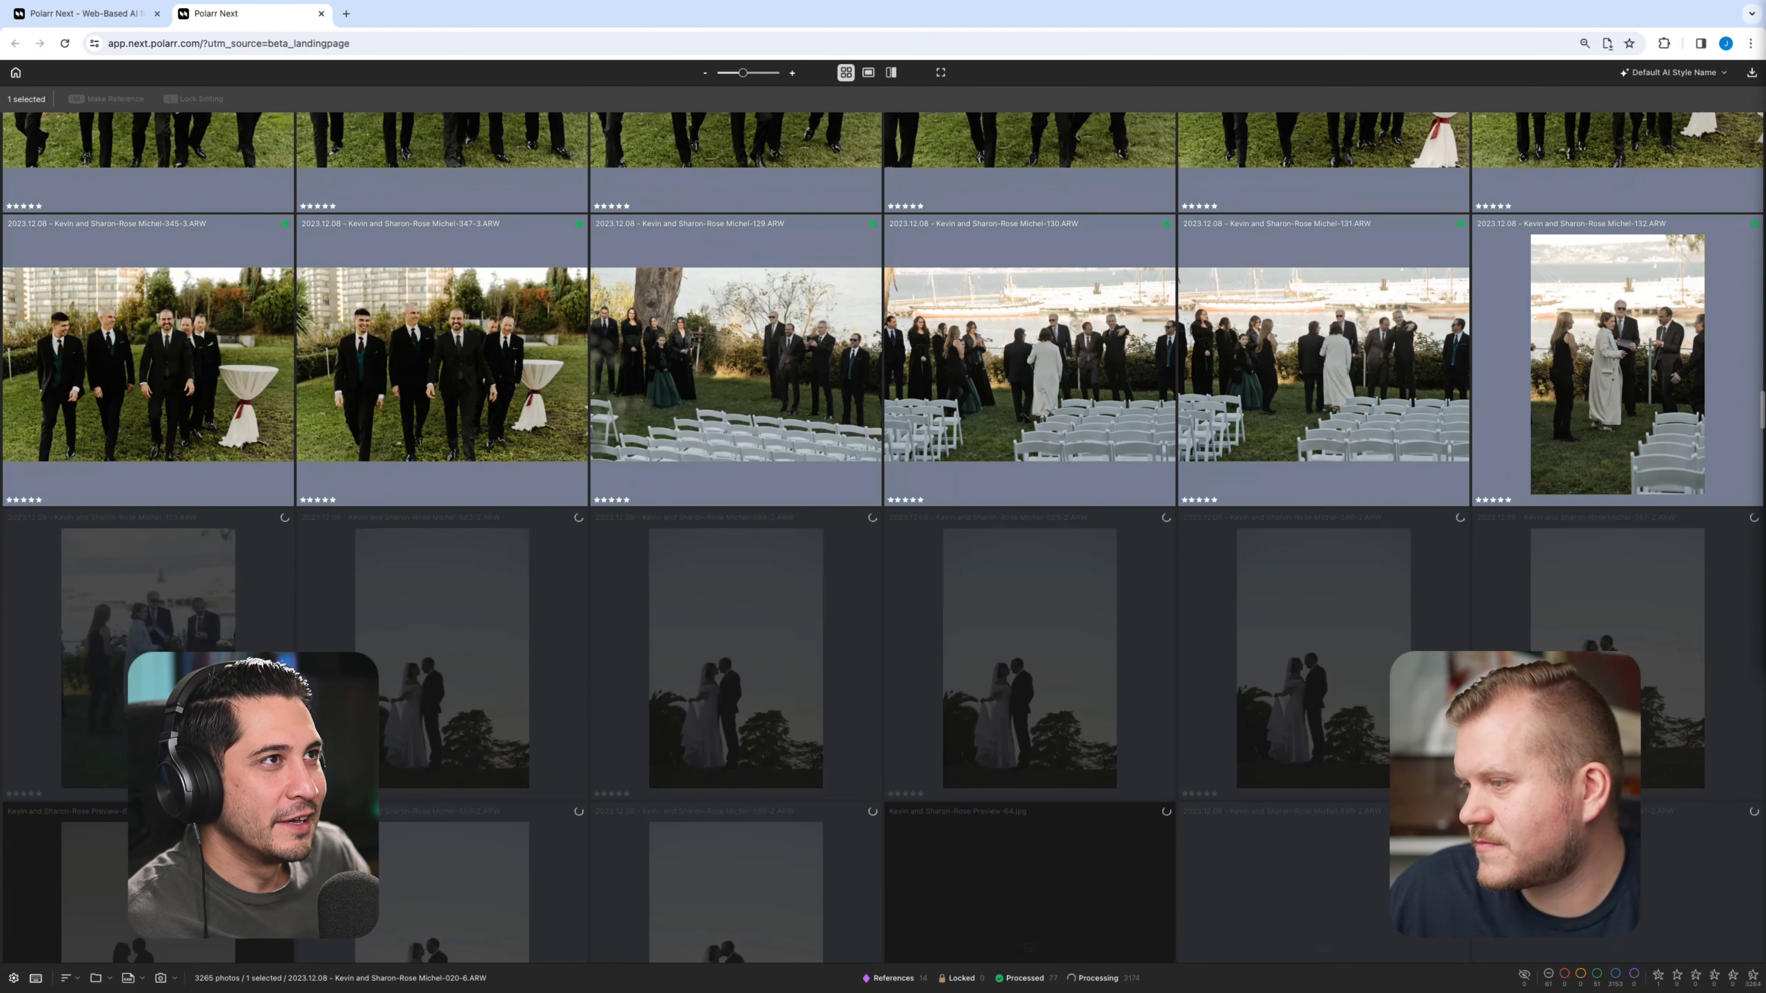
pyautogui.scroll(-4, 883, 537)
pyautogui.scroll(-2, 883, 537)
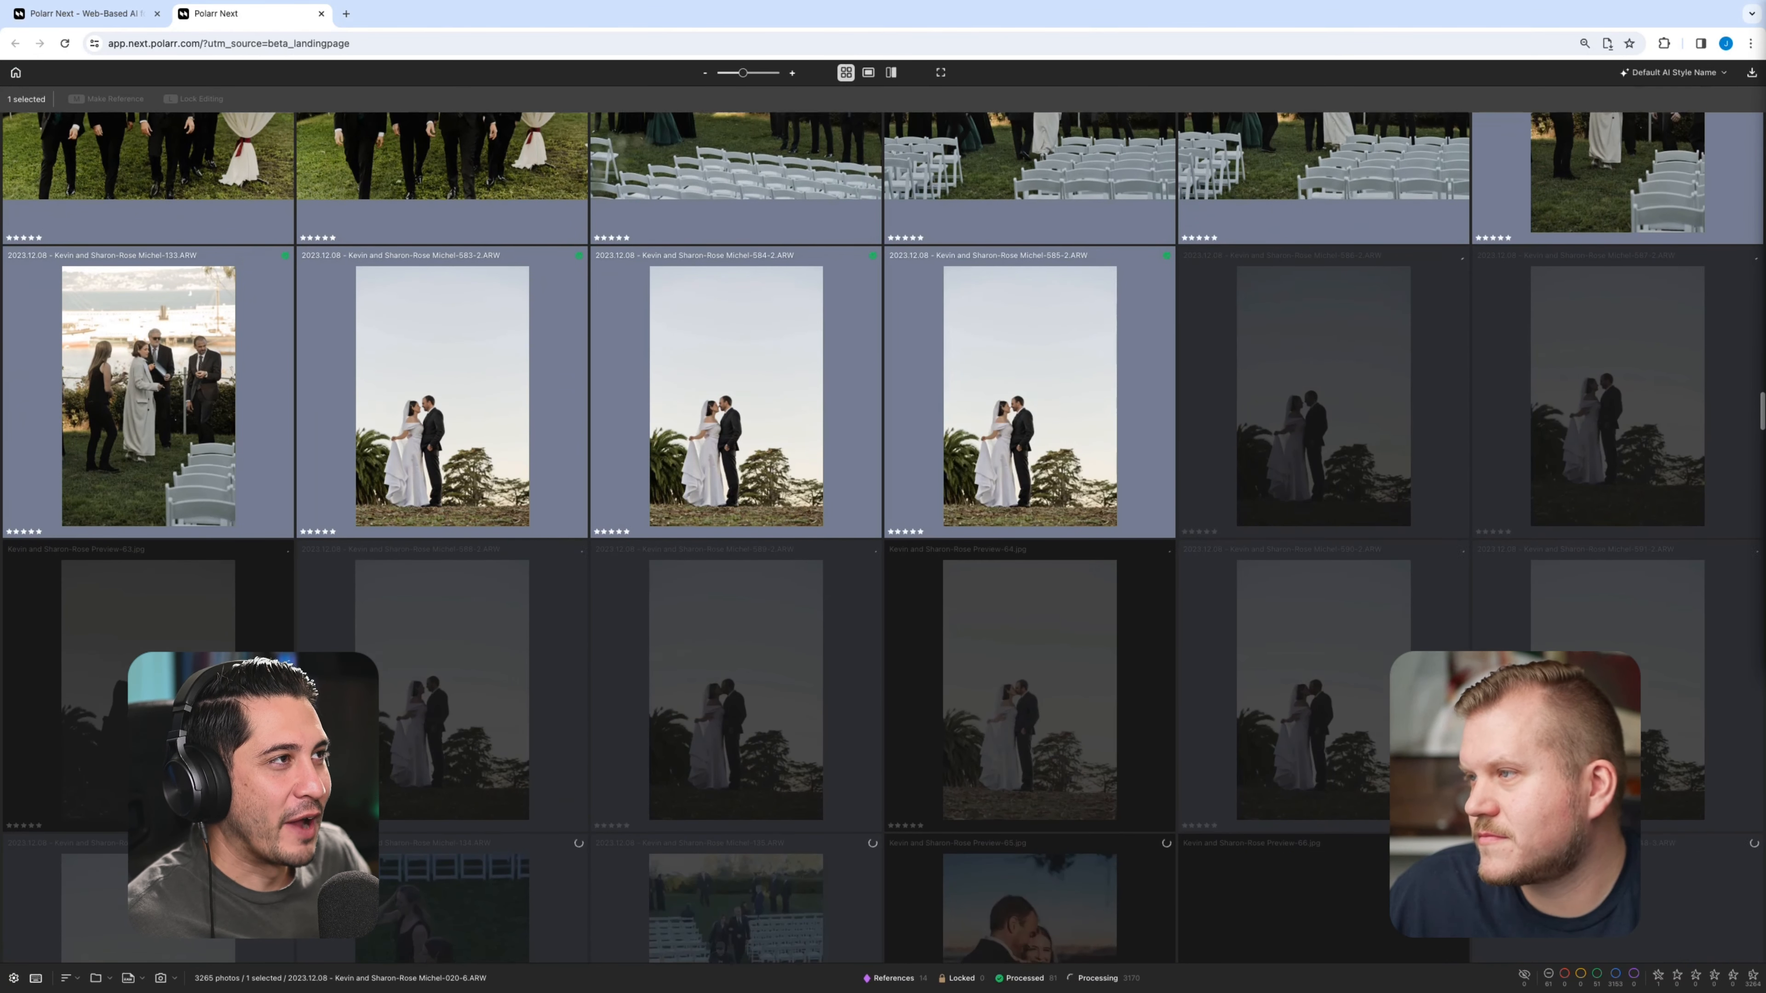
pyautogui.scroll(-3, 883, 538)
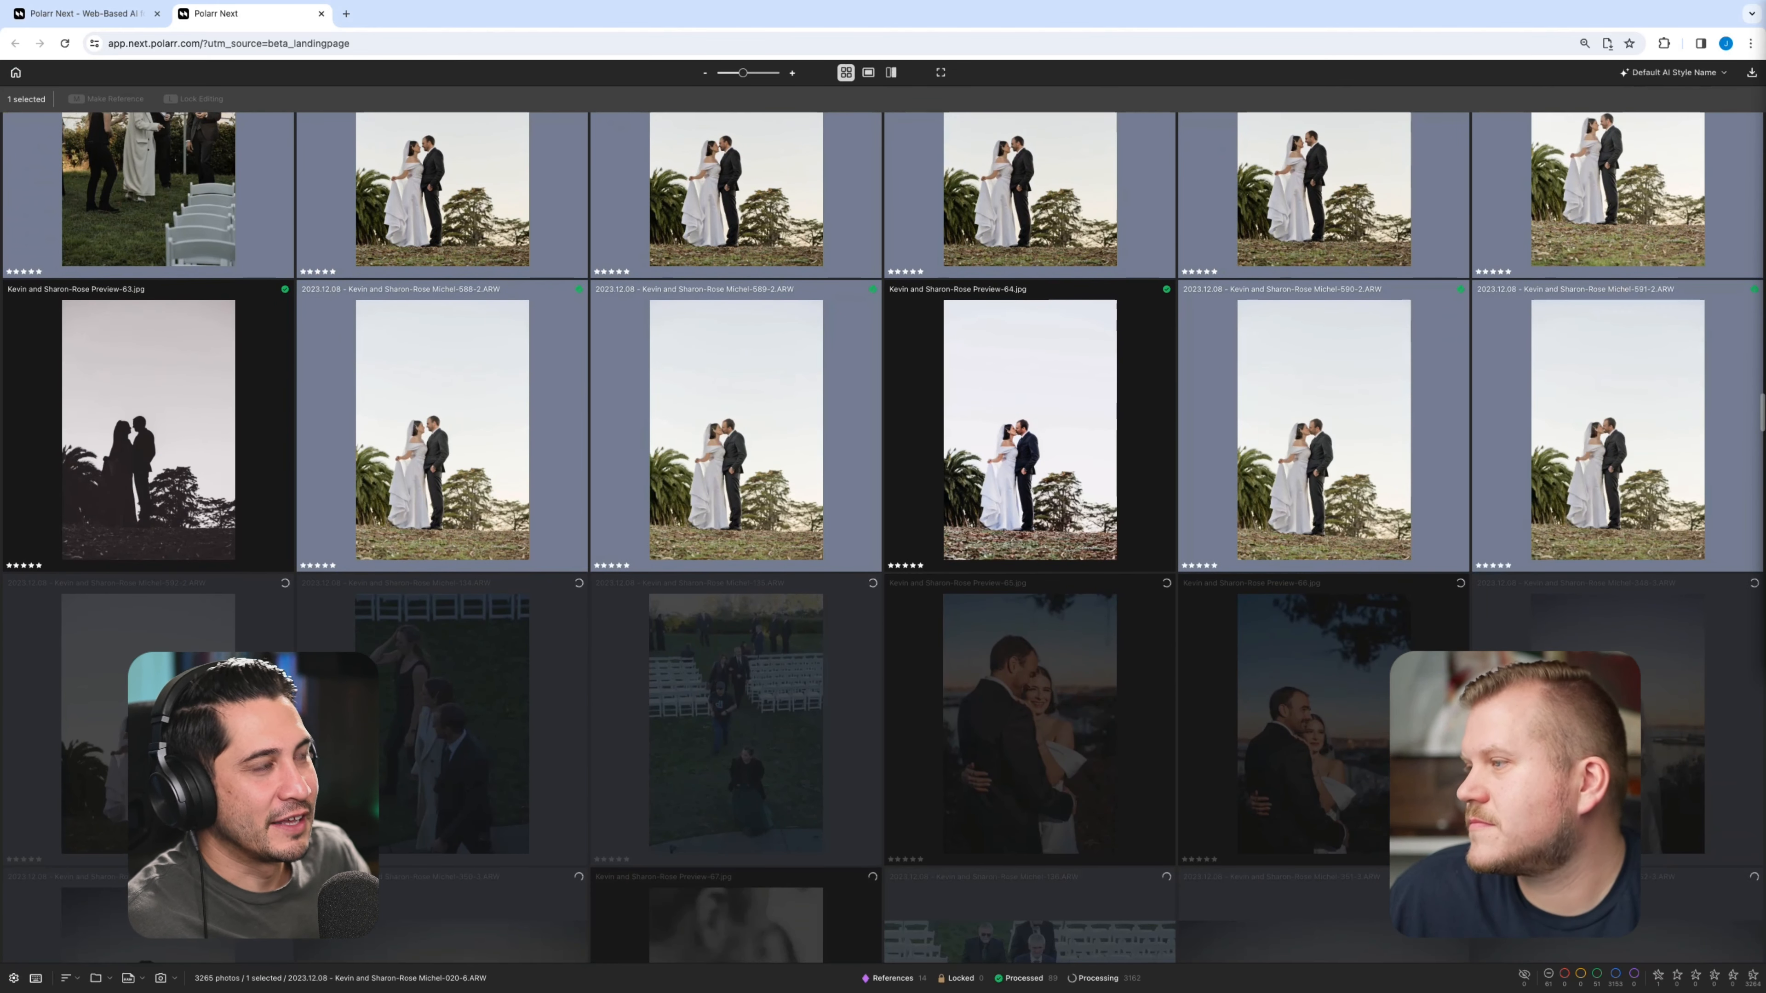
pyautogui.scroll(-1, 883, 537)
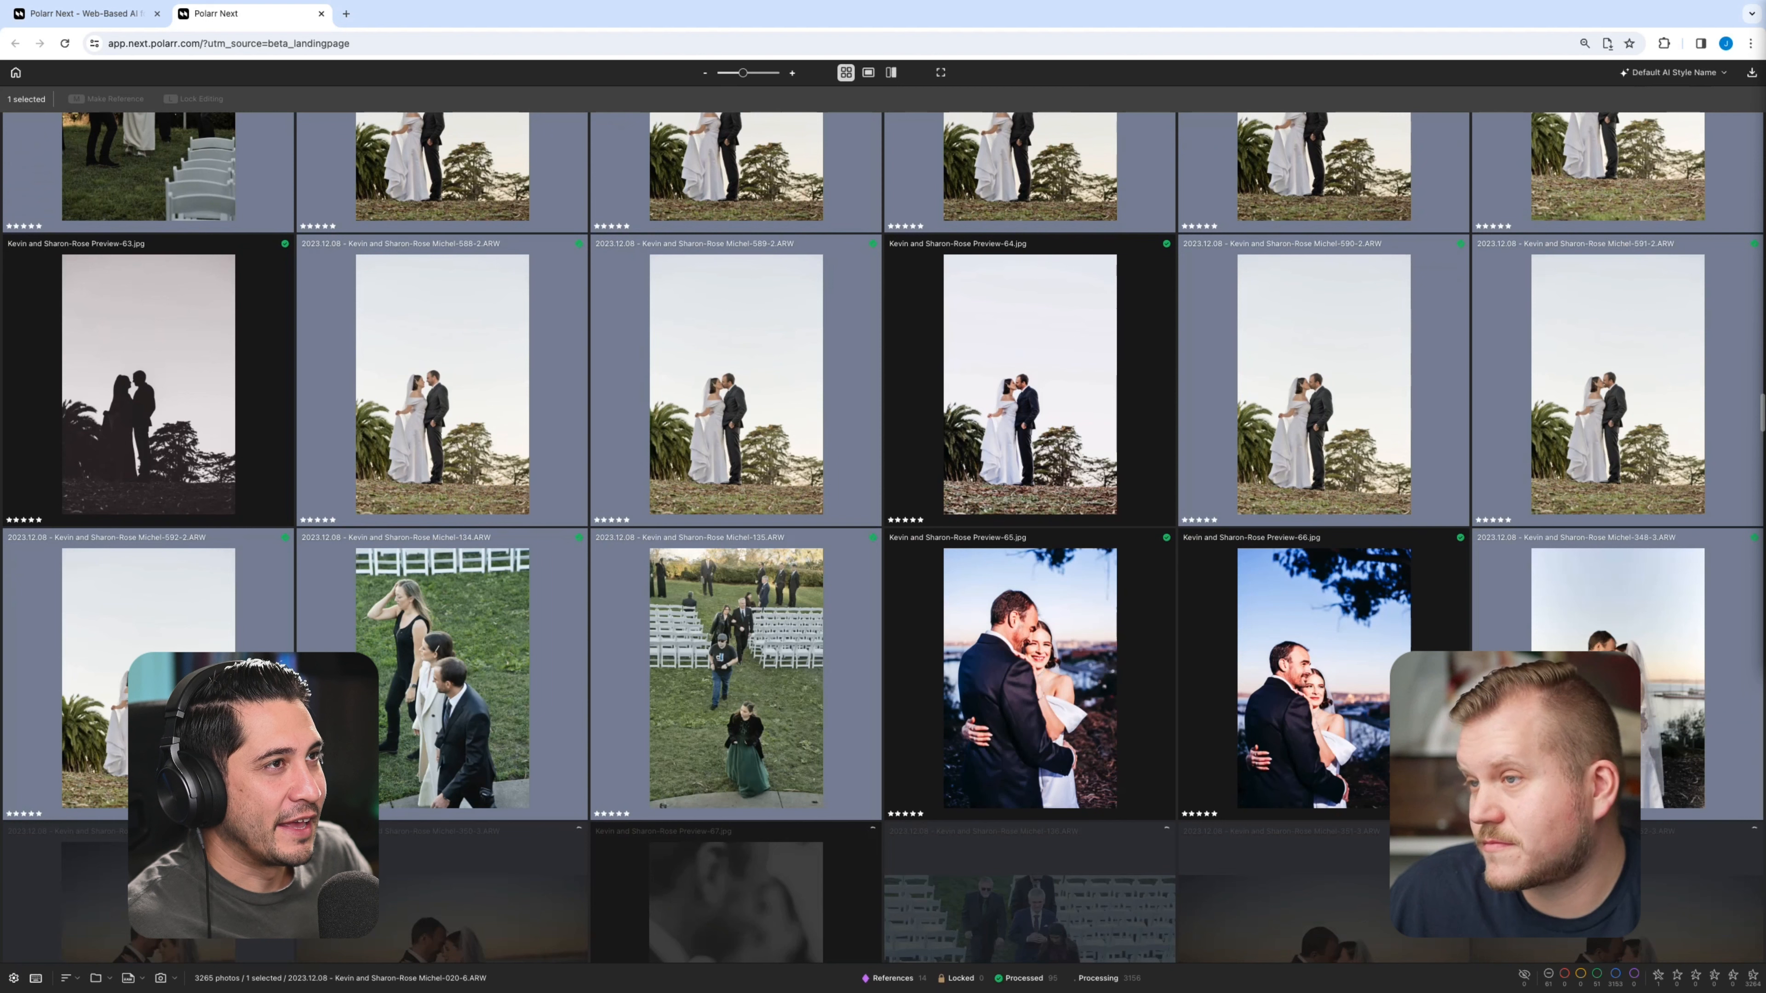
# Compare the kissing couple's locked JPG portrait with the neighbouring raw photo's edit
pyautogui.scroll(-1, 883, 537)
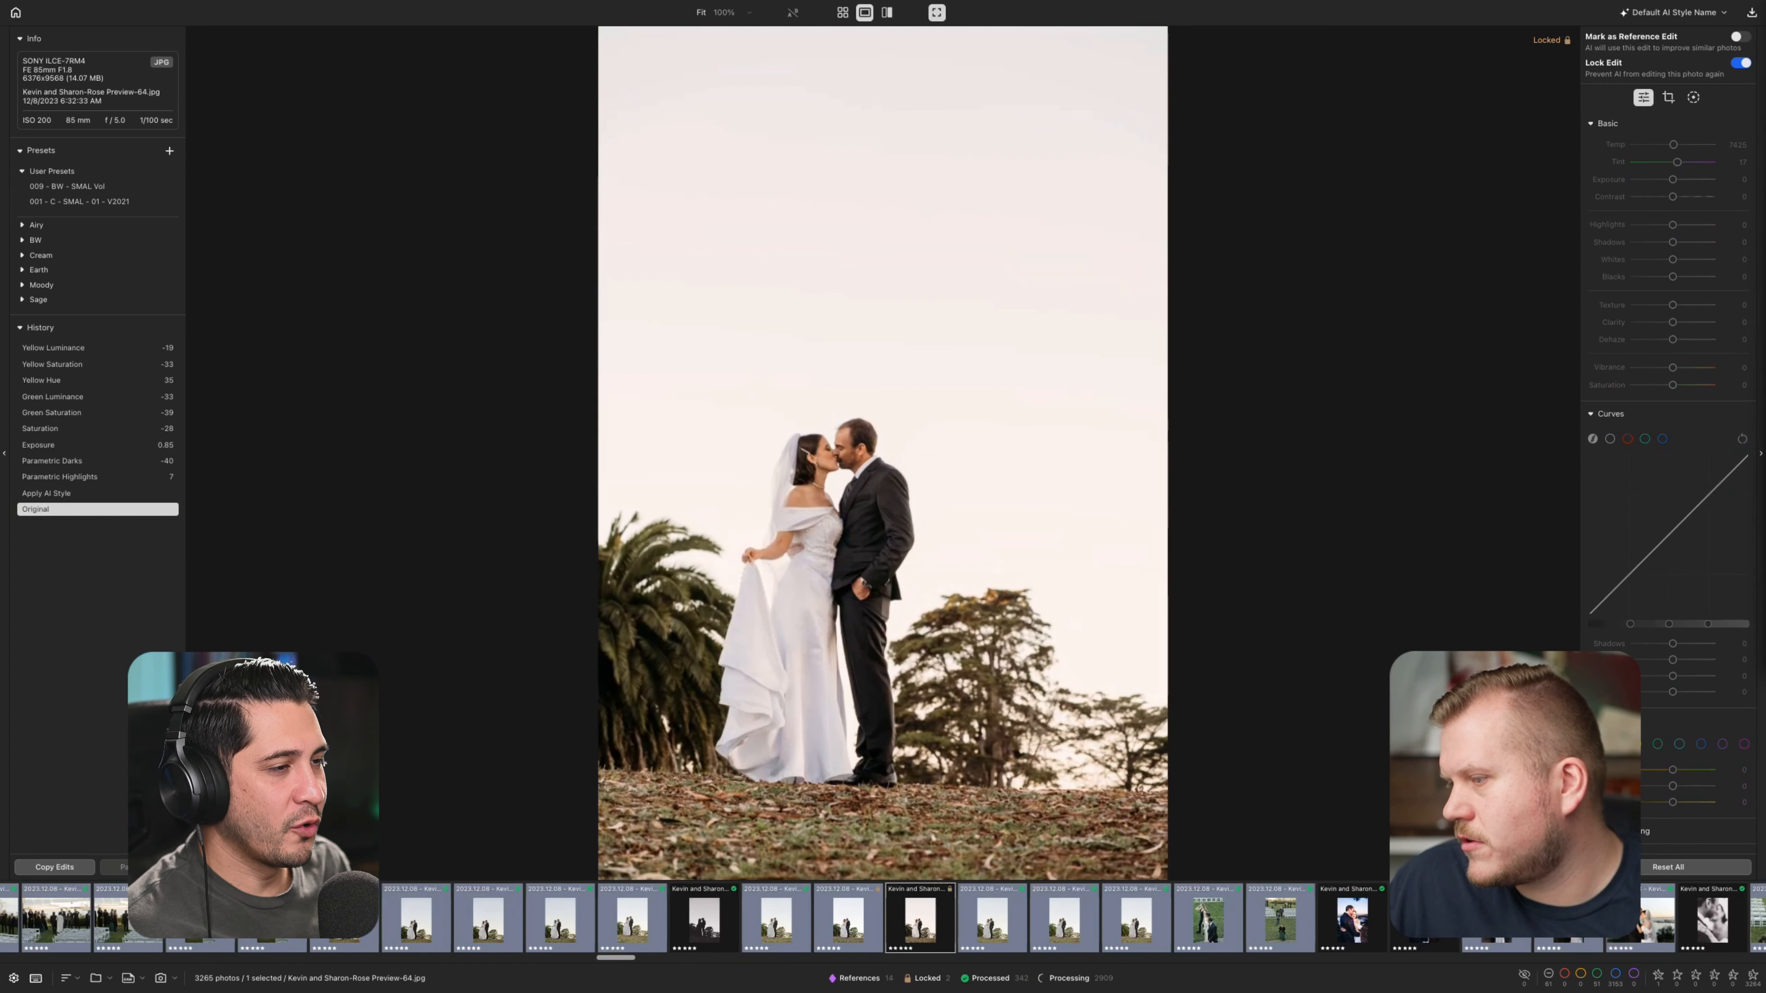
pyautogui.press('Left')
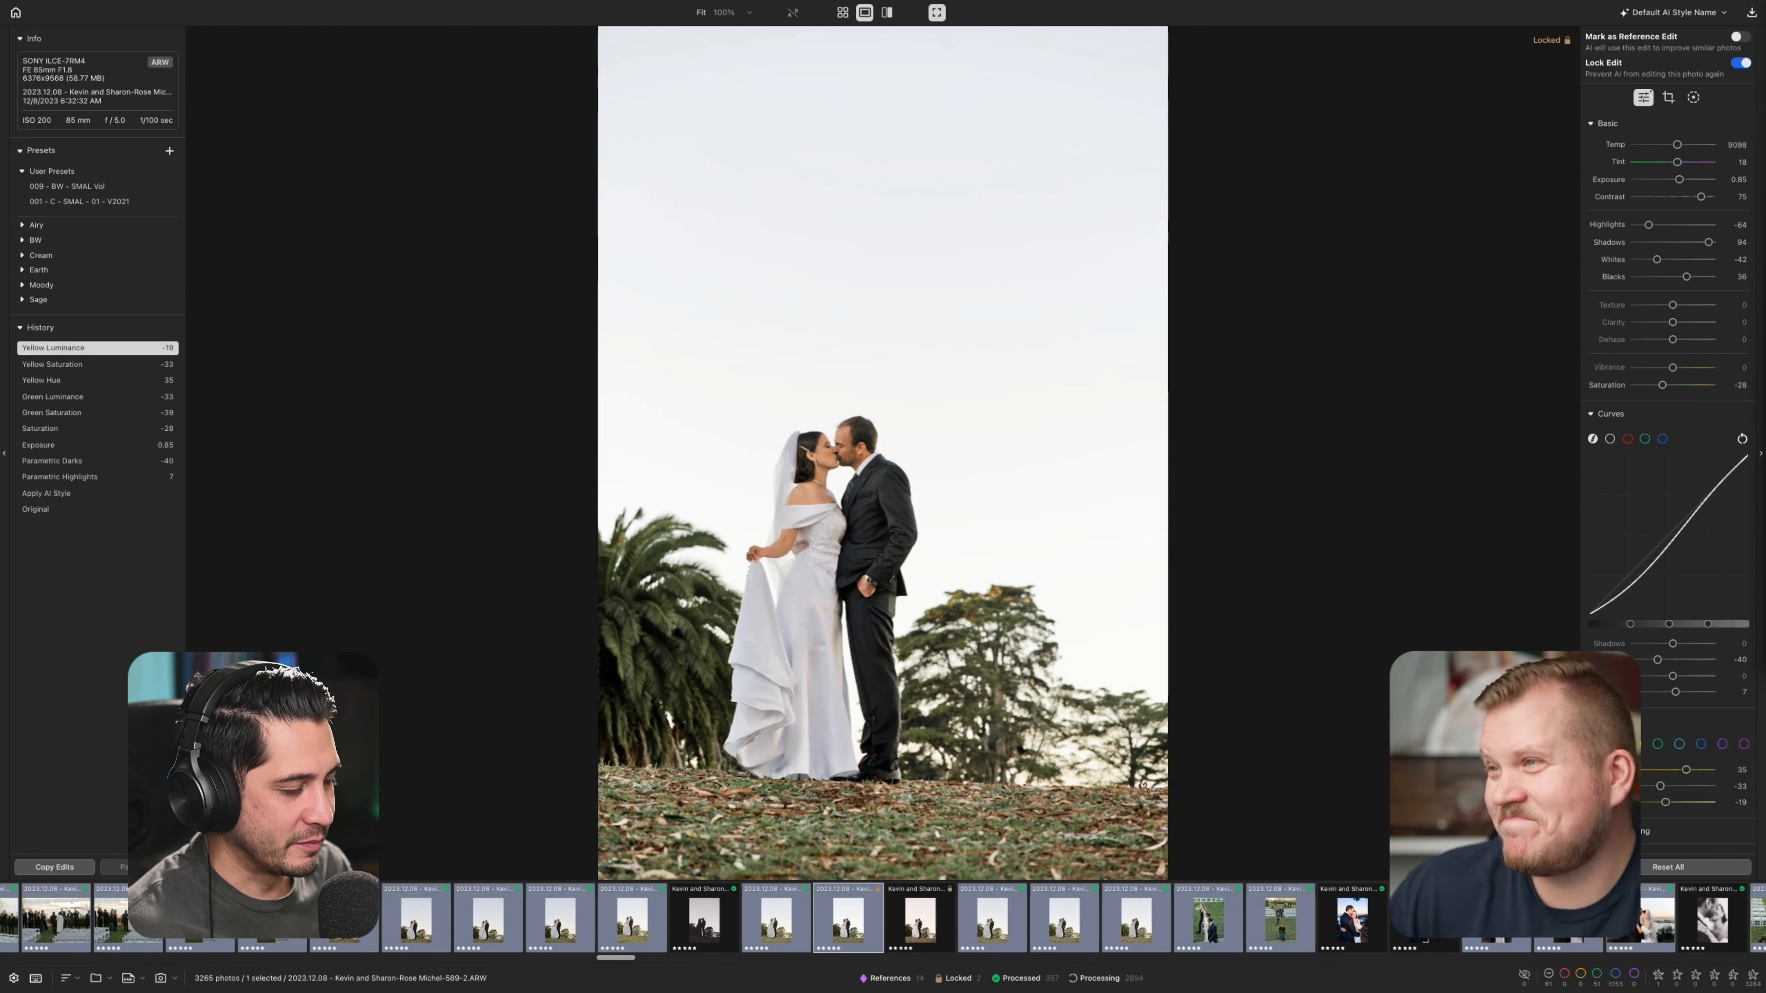
pyautogui.press('g')
# Restore the ceremony kiss JPG, Preview-60, to its original state without the AI style and keep its edit locked
pyautogui.scroll(15, 883, 508)
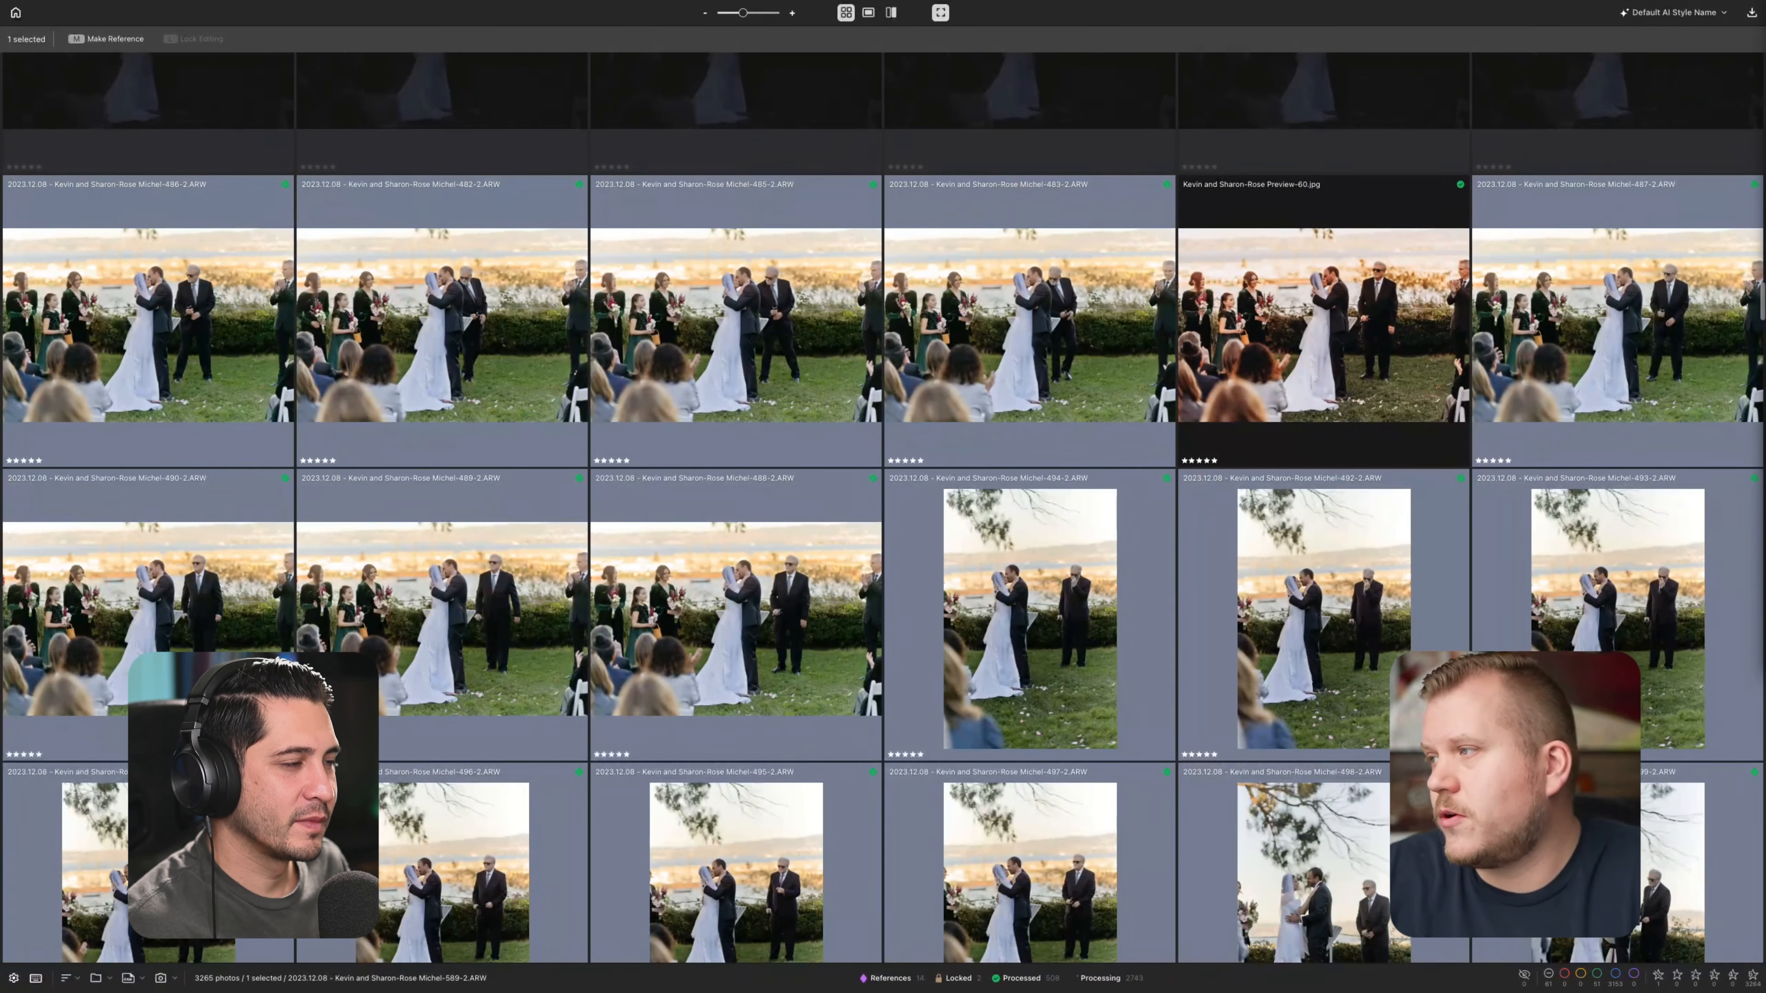
pyautogui.click(1323, 321)
pyautogui.press('e')
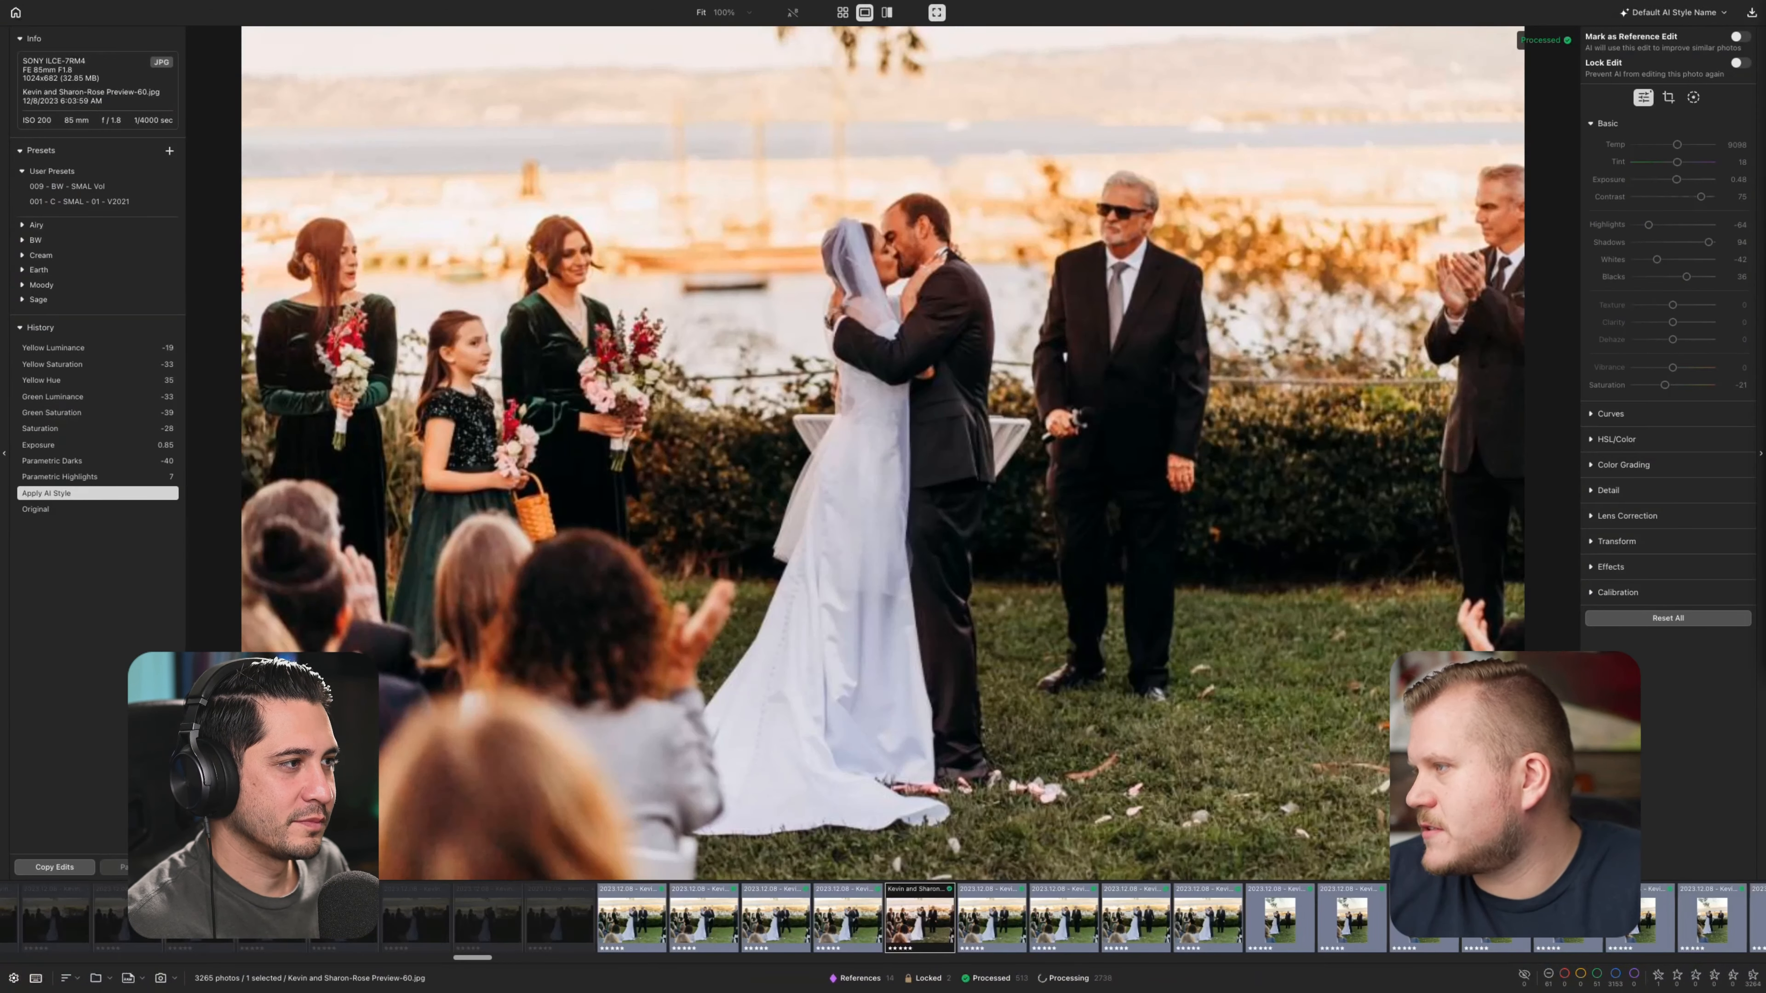
pyautogui.hotkey('ctrl', 'z')
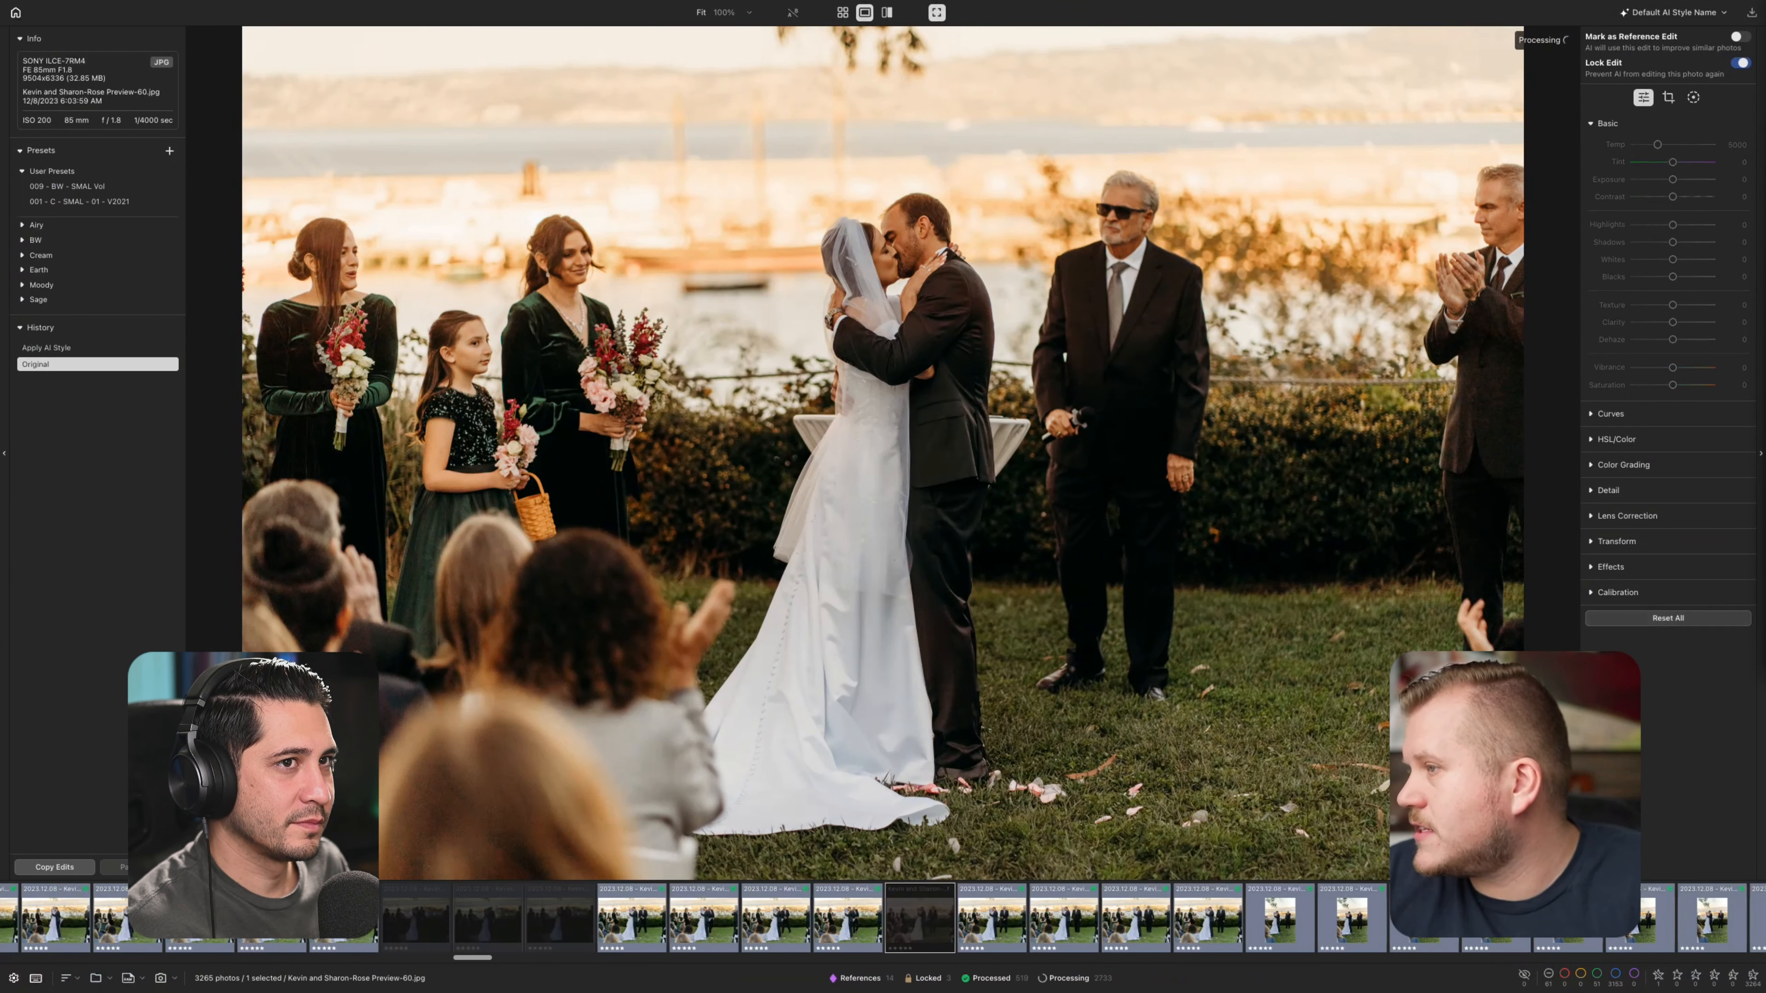
pyautogui.press('l')
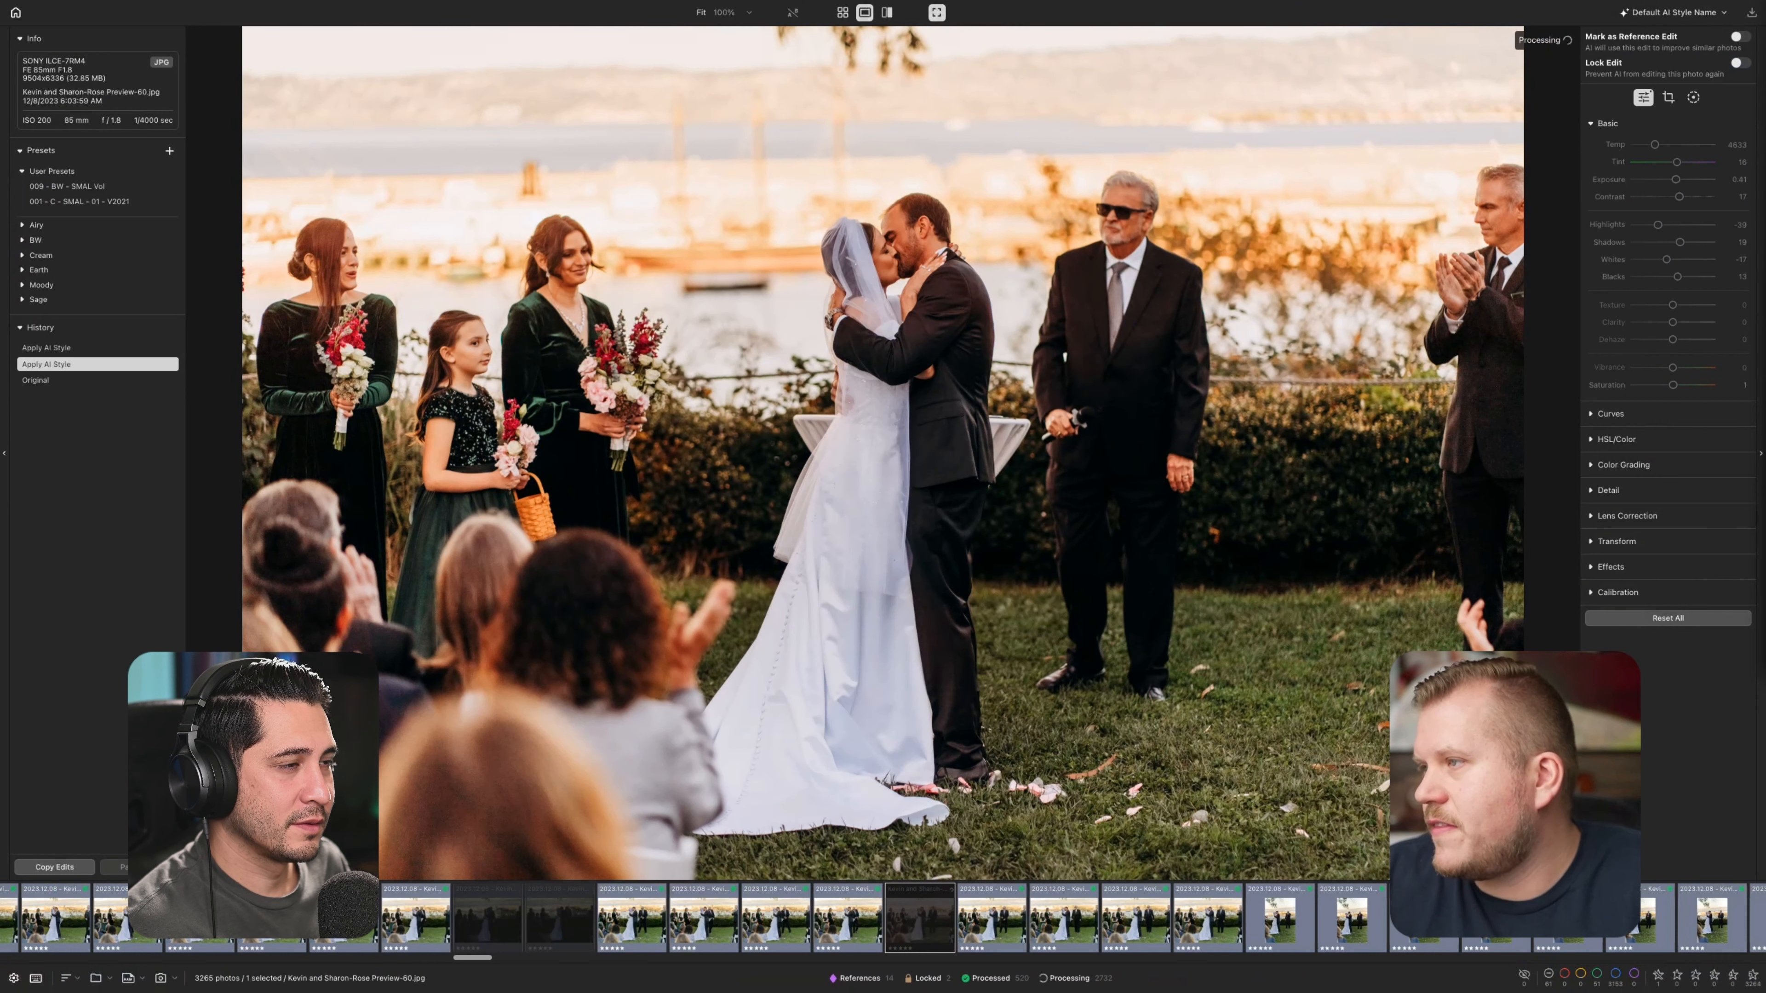
pyautogui.click(98, 380)
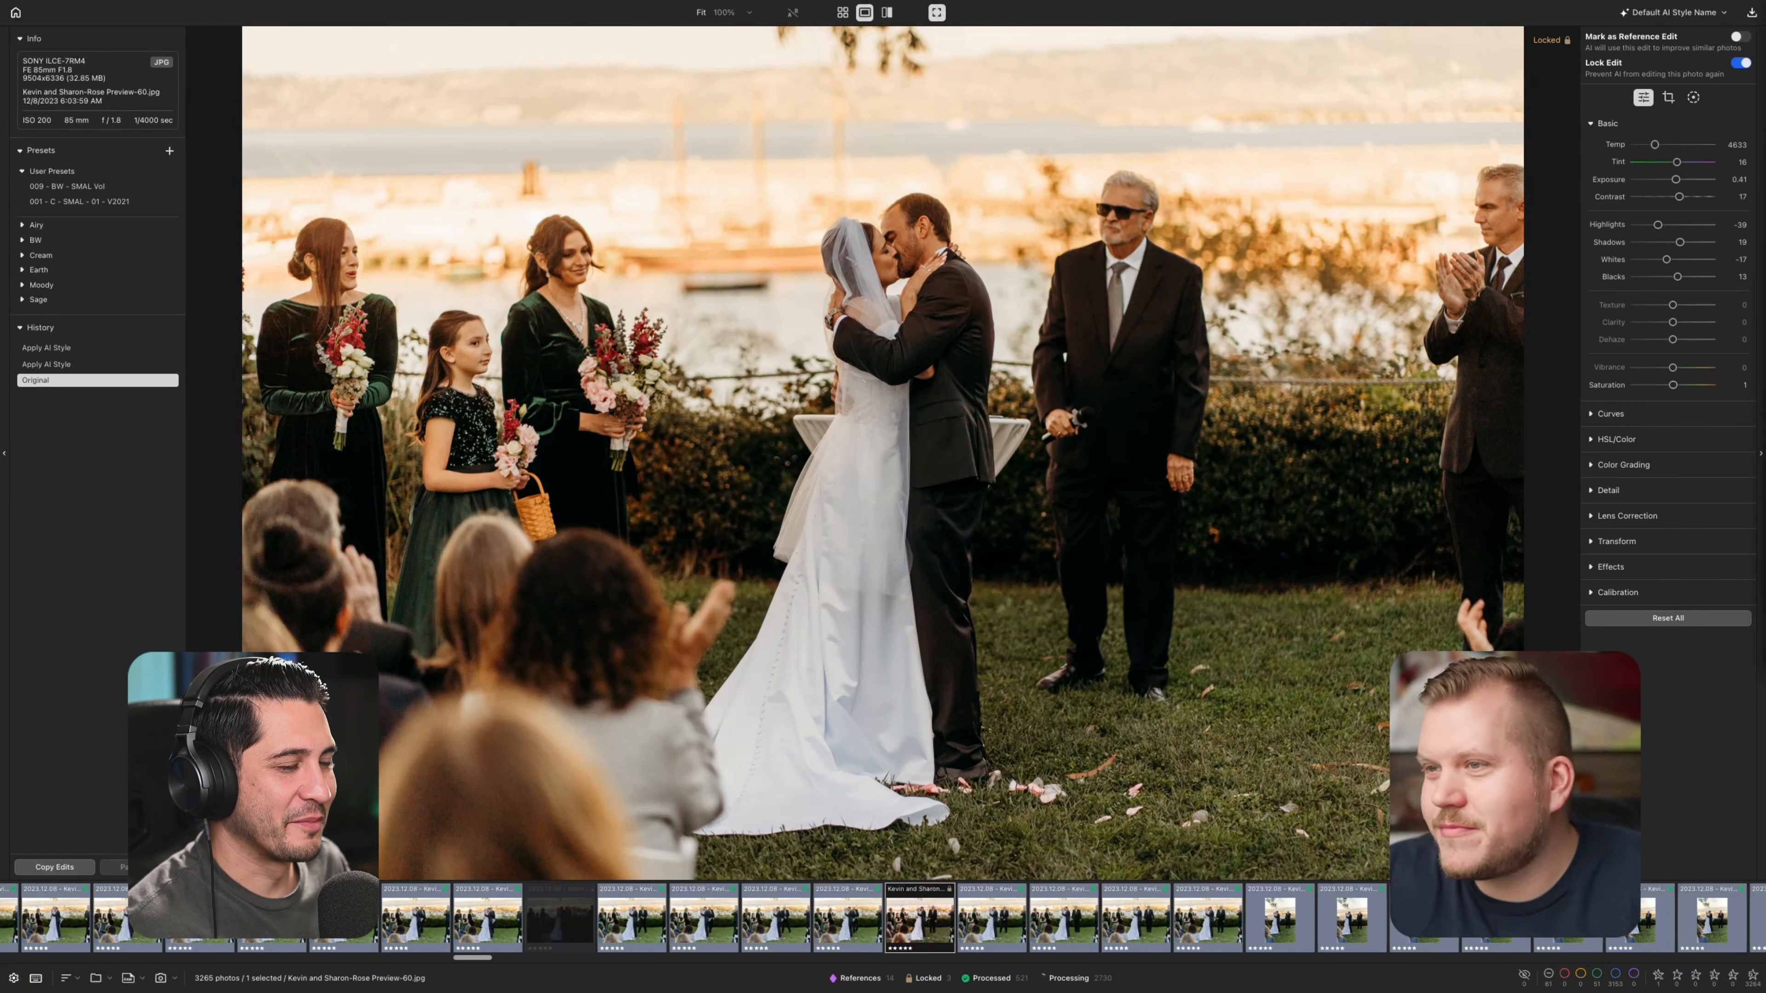
pyautogui.click(98, 347)
pyautogui.click(1667, 617)
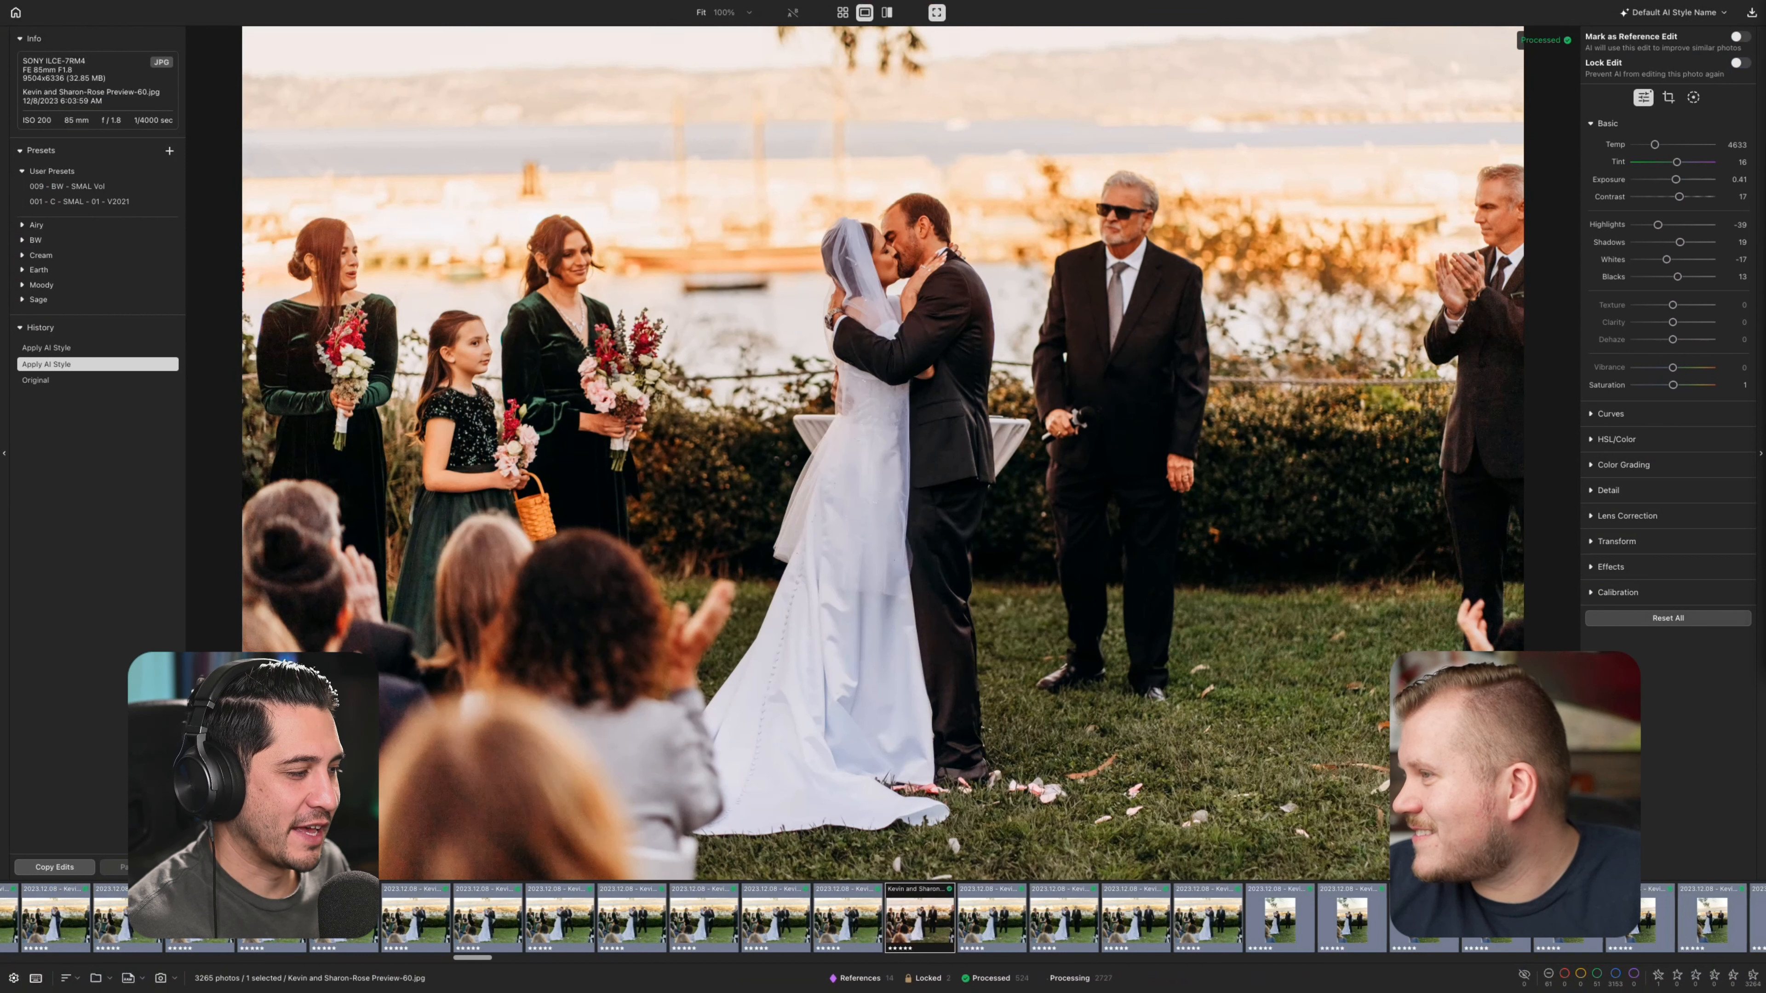
pyautogui.press('super+z')
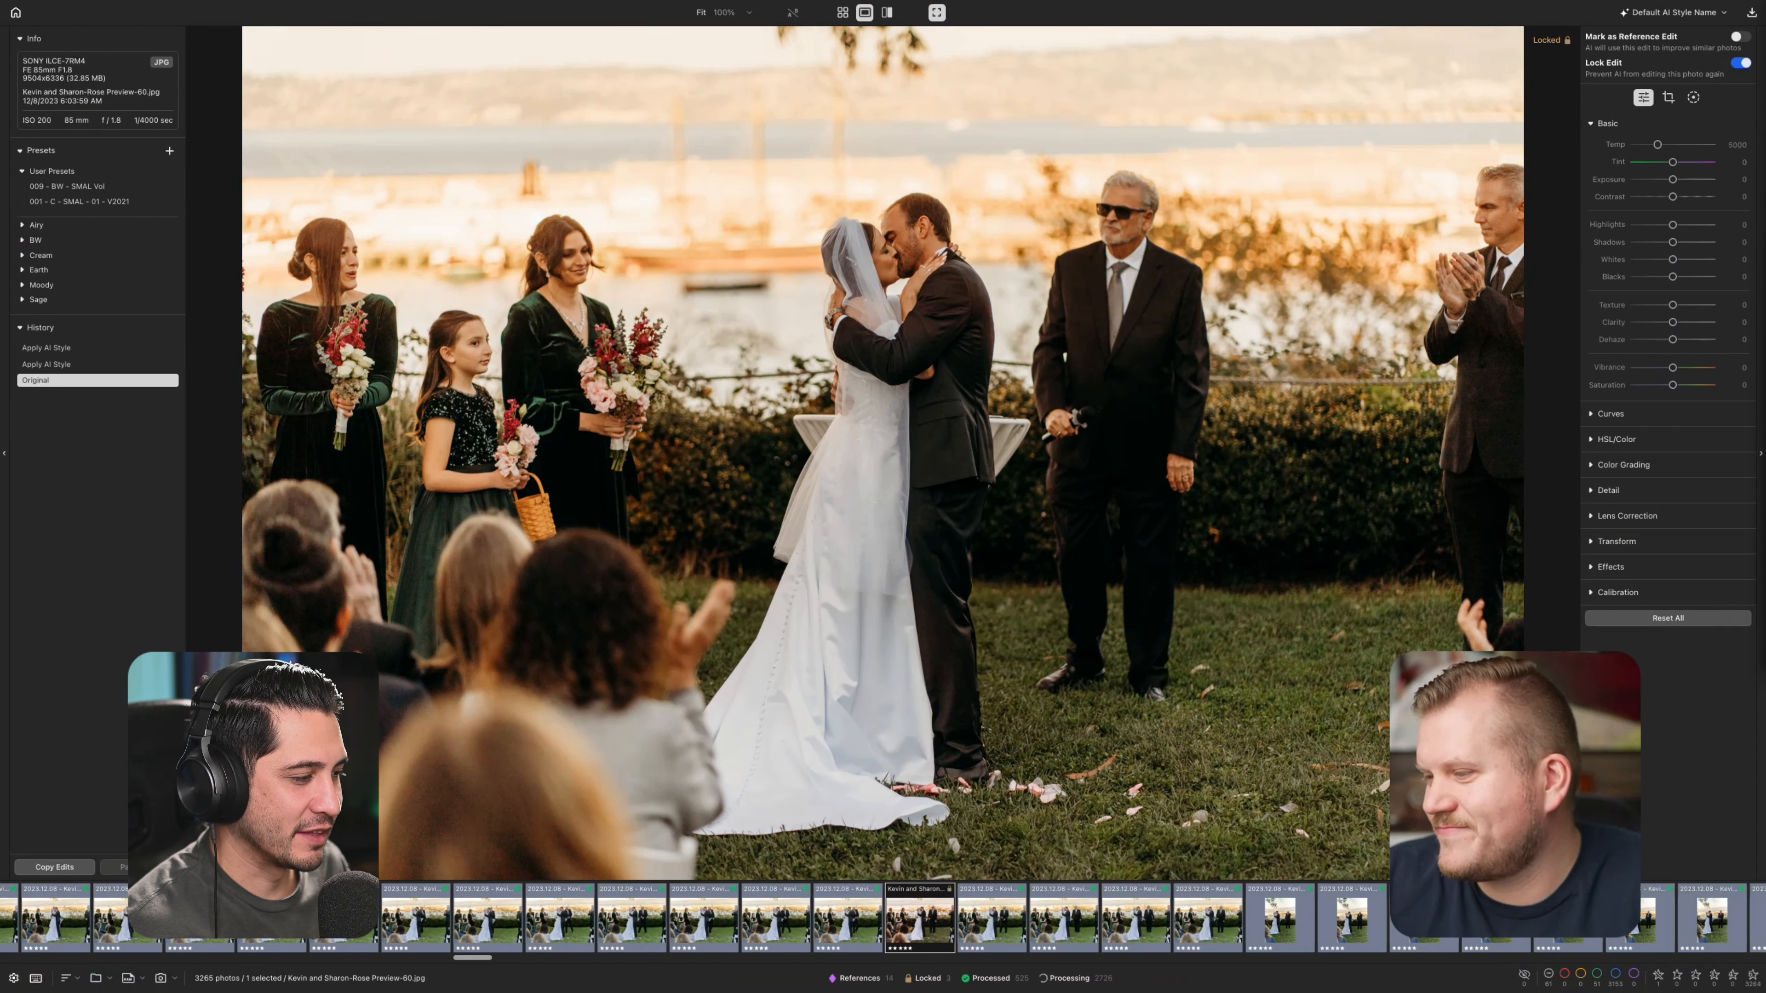
# Check the neighbouring raw ceremony kiss photo's AI edit and examine the processed ceremony and venue photos in the grid
pyautogui.press('Left')
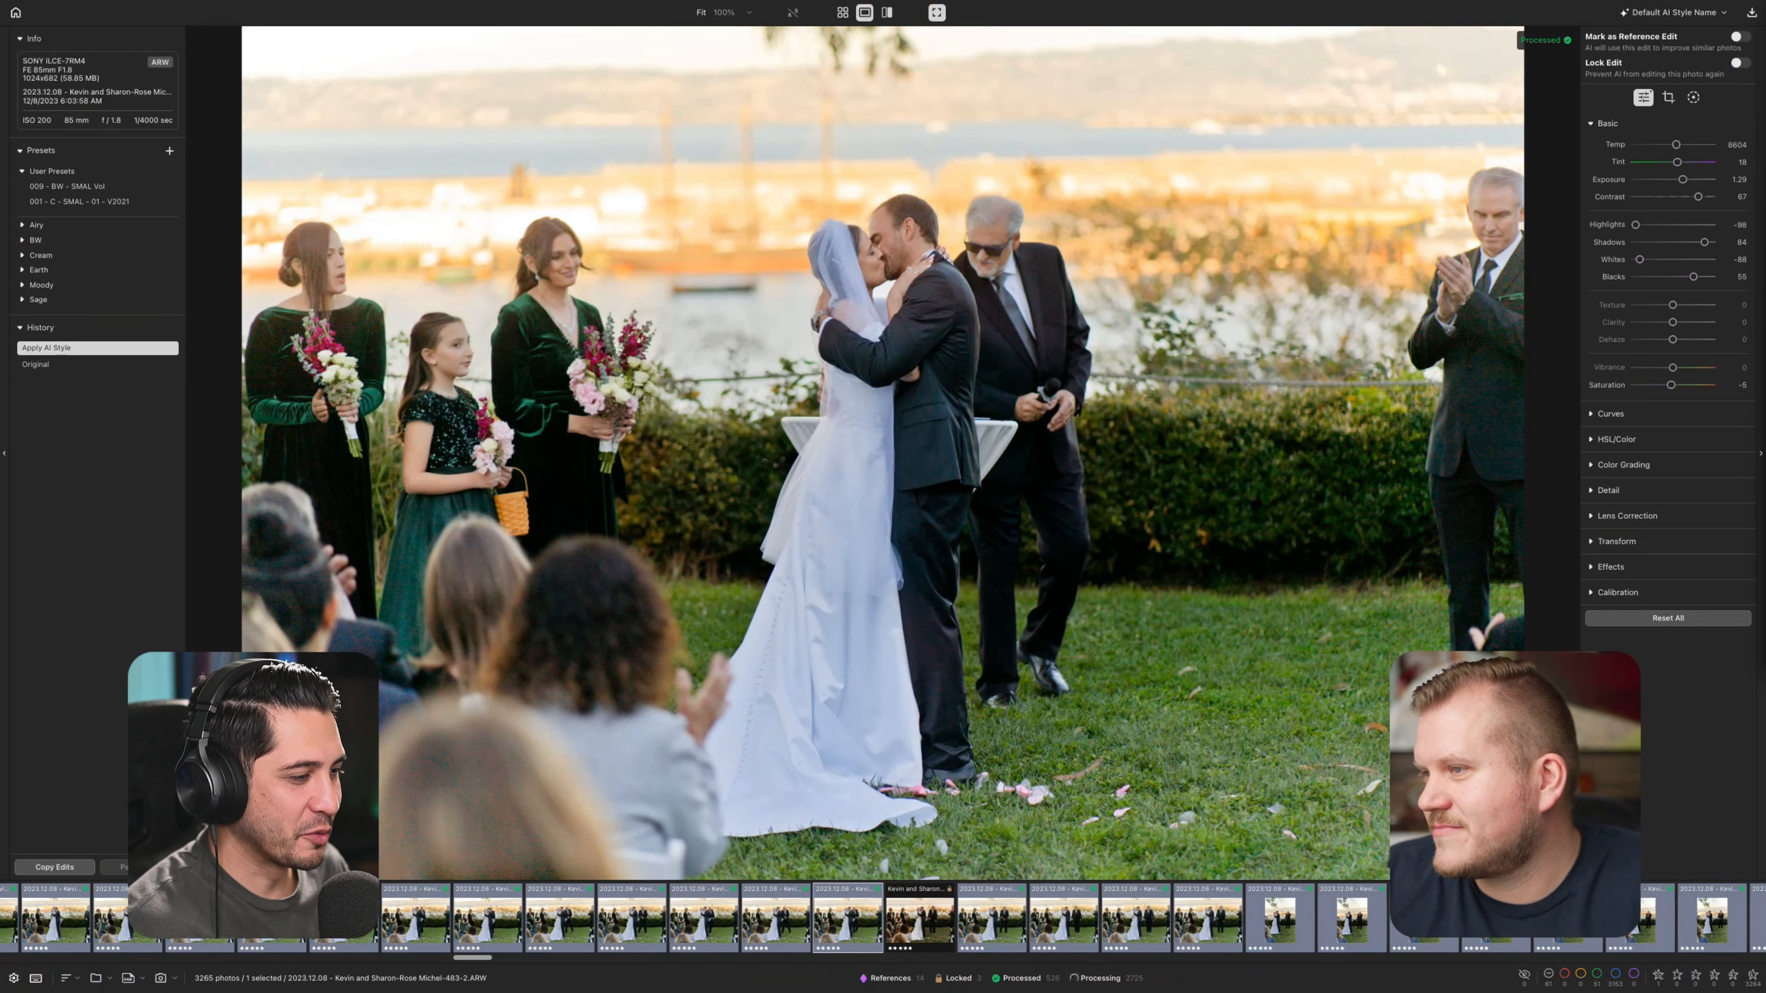
pyautogui.press('g')
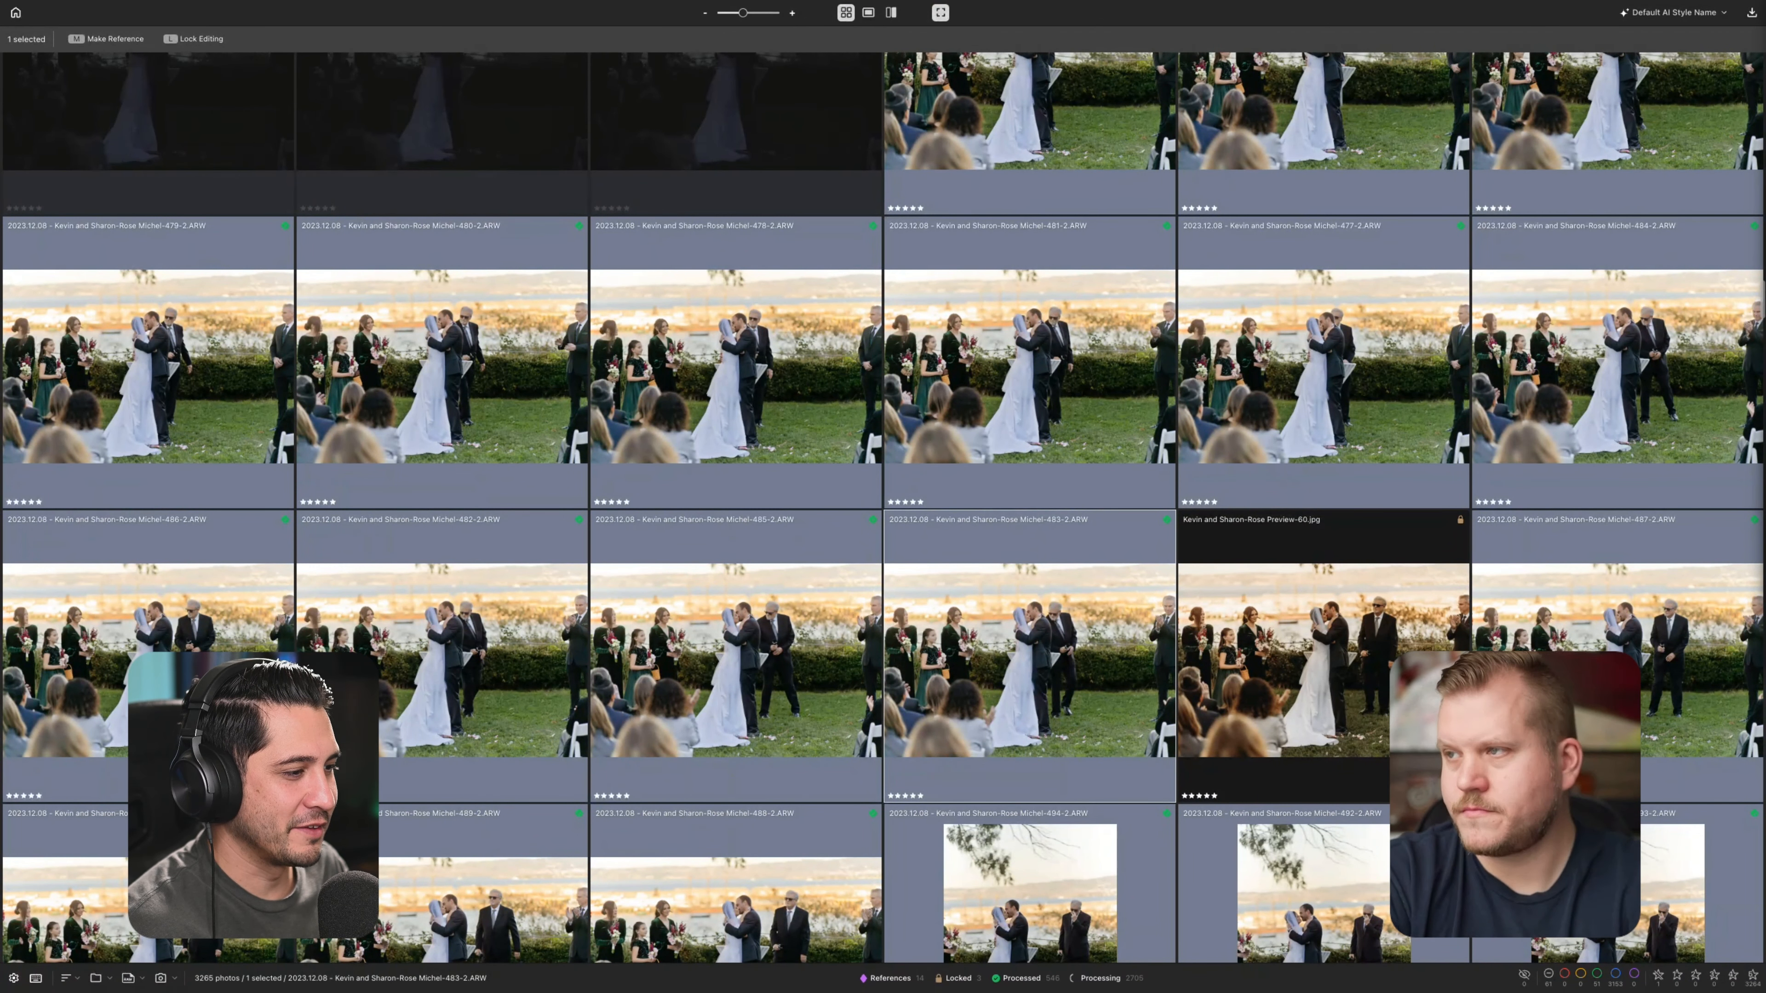
pyautogui.scroll(1, 883, 508)
pyautogui.scroll(5, 883, 507)
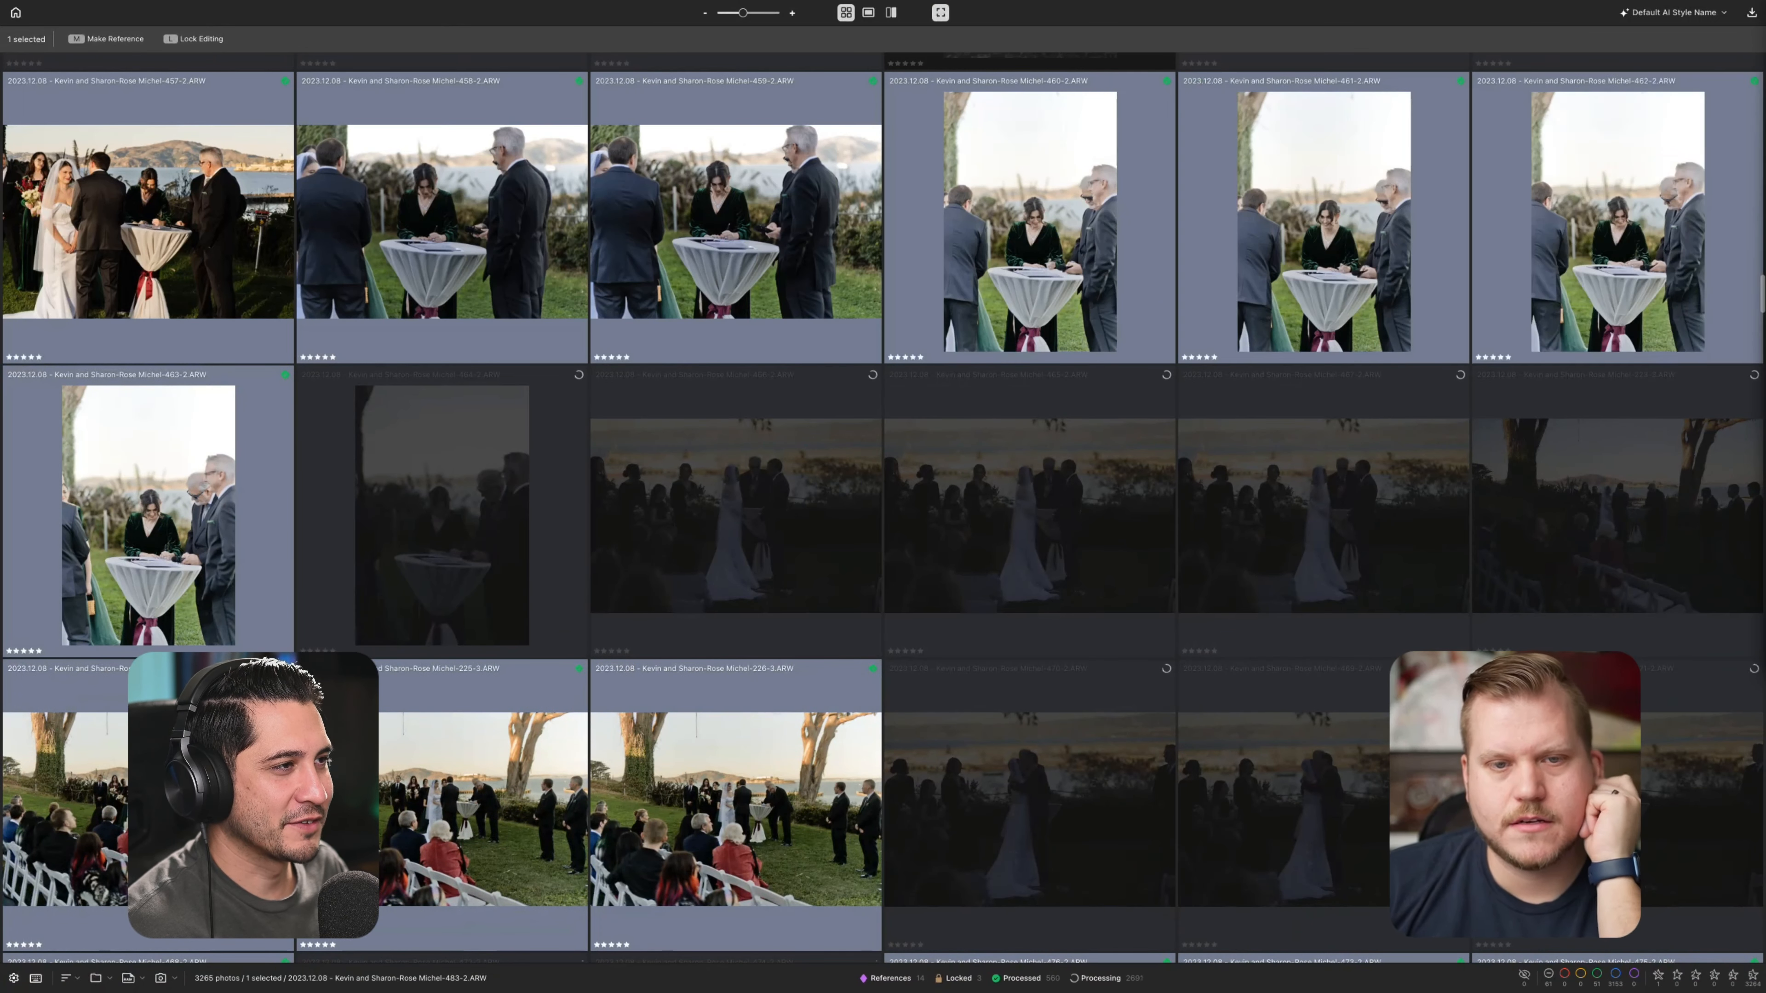
pyautogui.scroll(5, 883, 508)
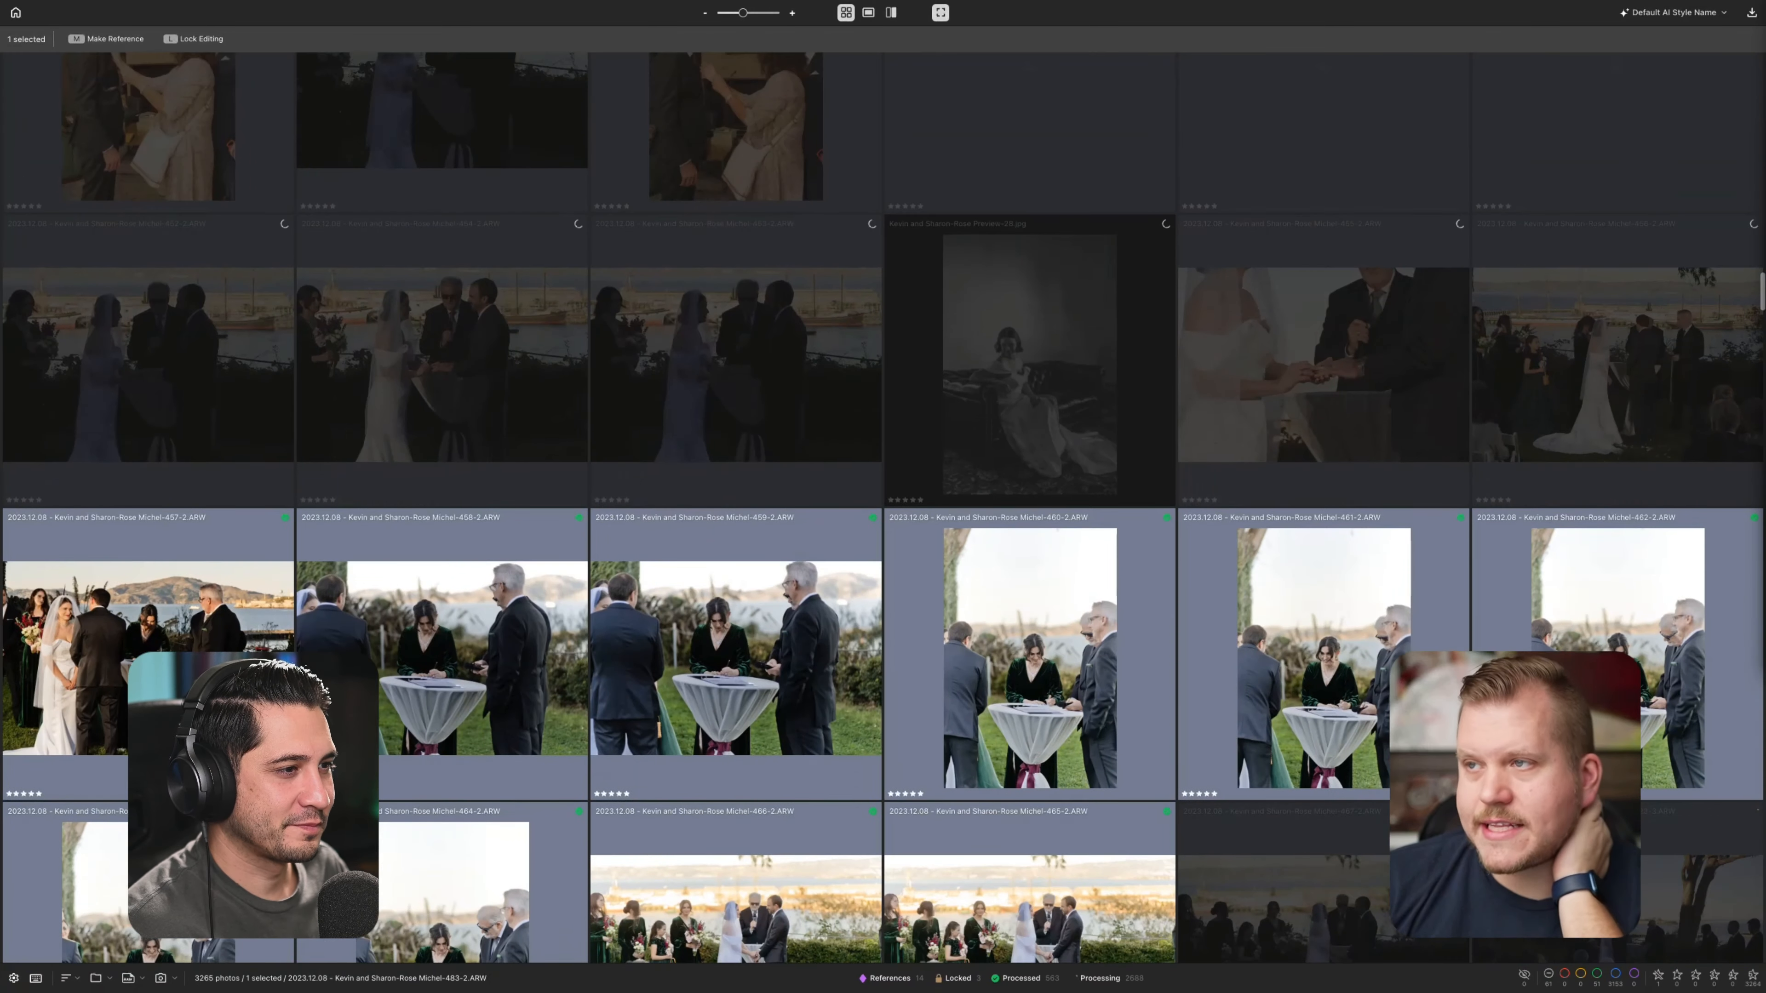
pyautogui.scroll(3, 883, 508)
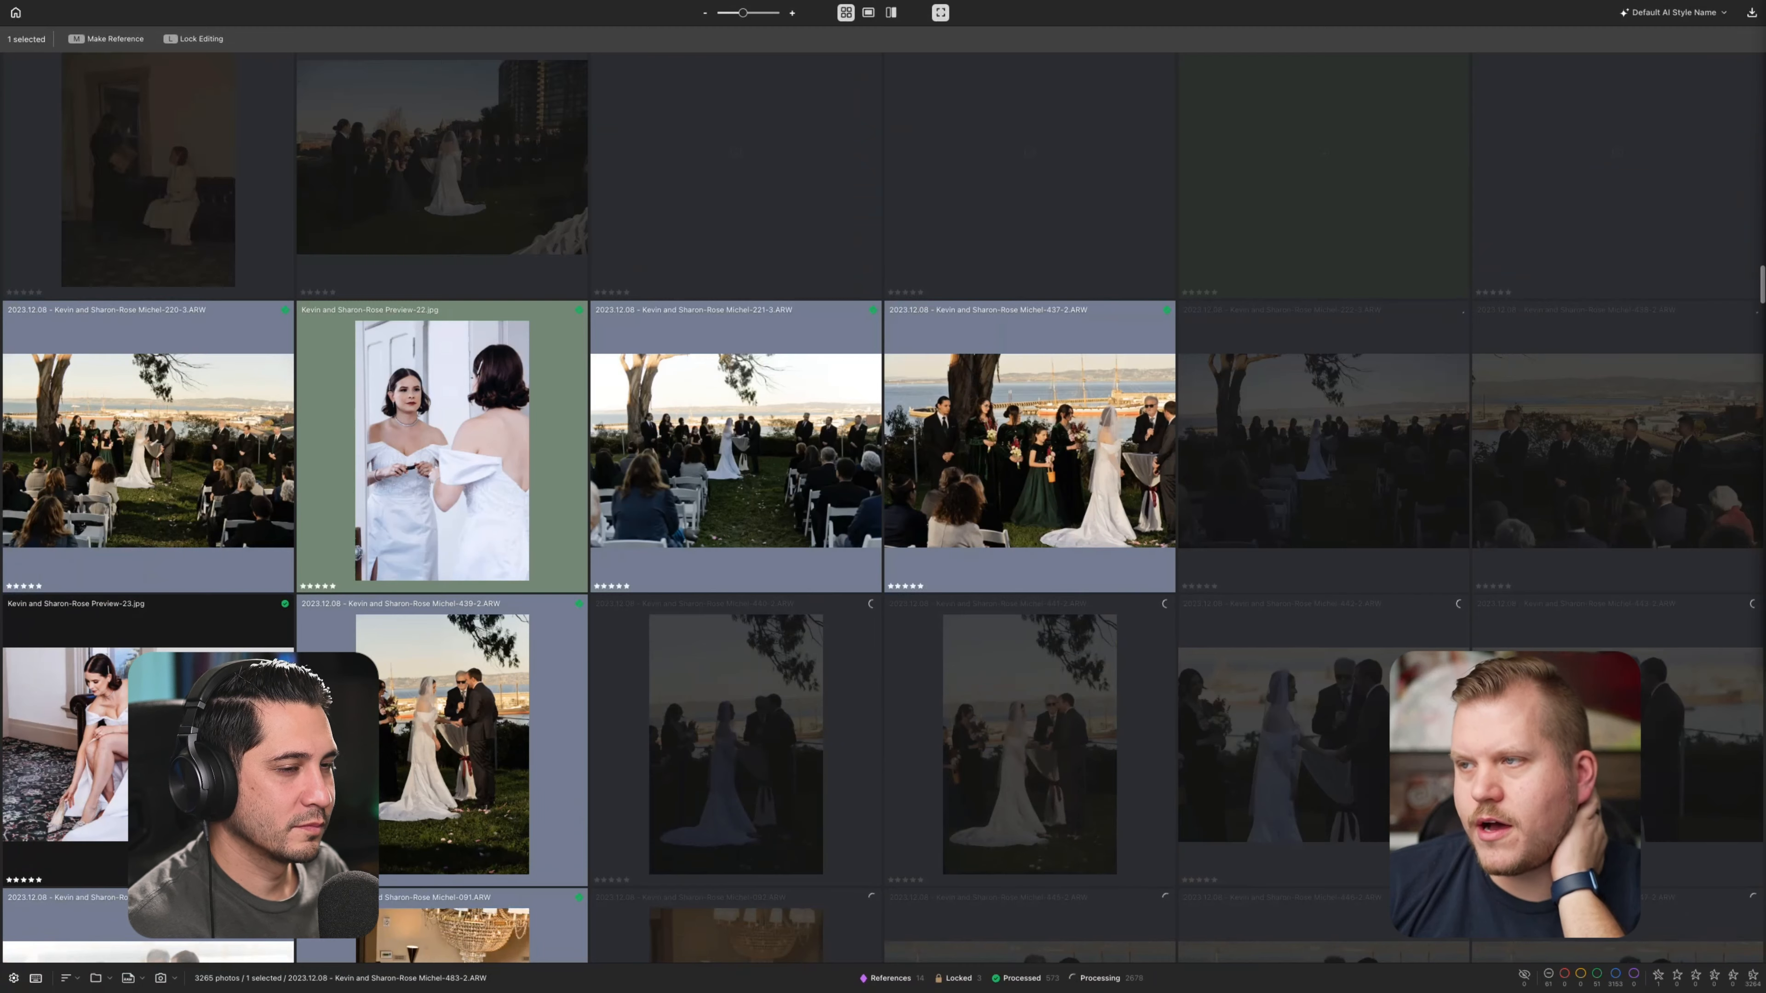
pyautogui.scroll(2, 883, 508)
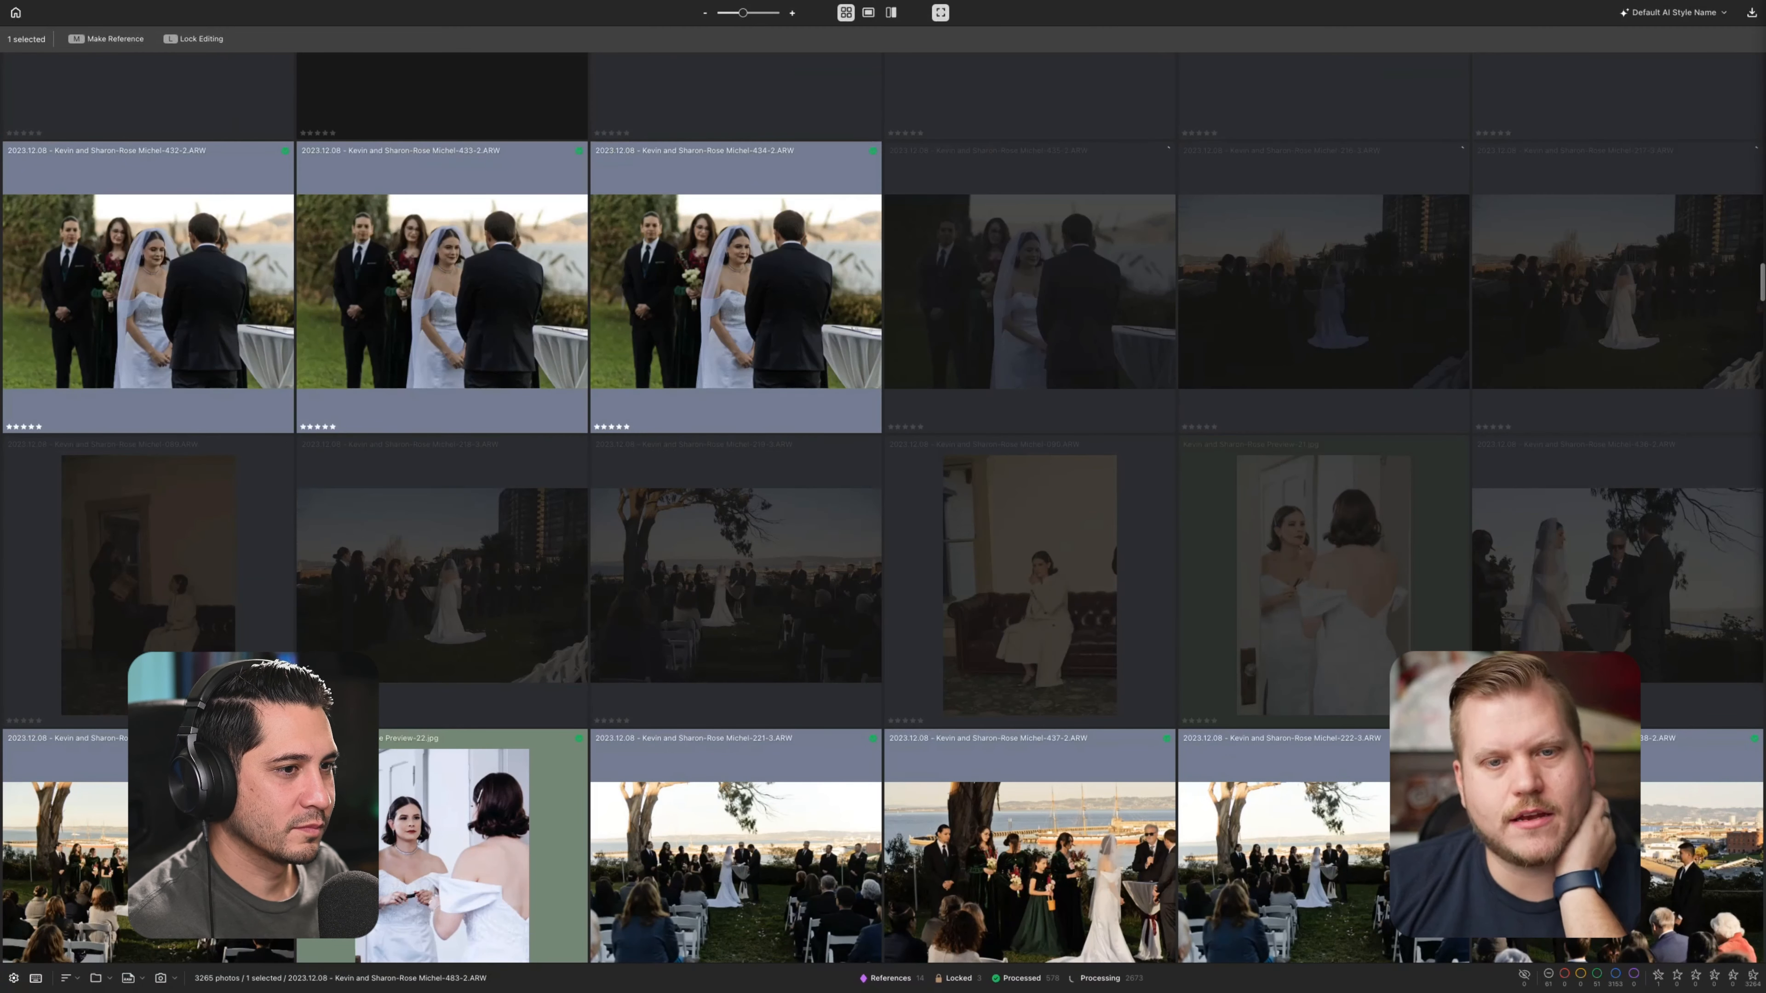
pyautogui.scroll(1, 883, 508)
pyautogui.scroll(6, 883, 507)
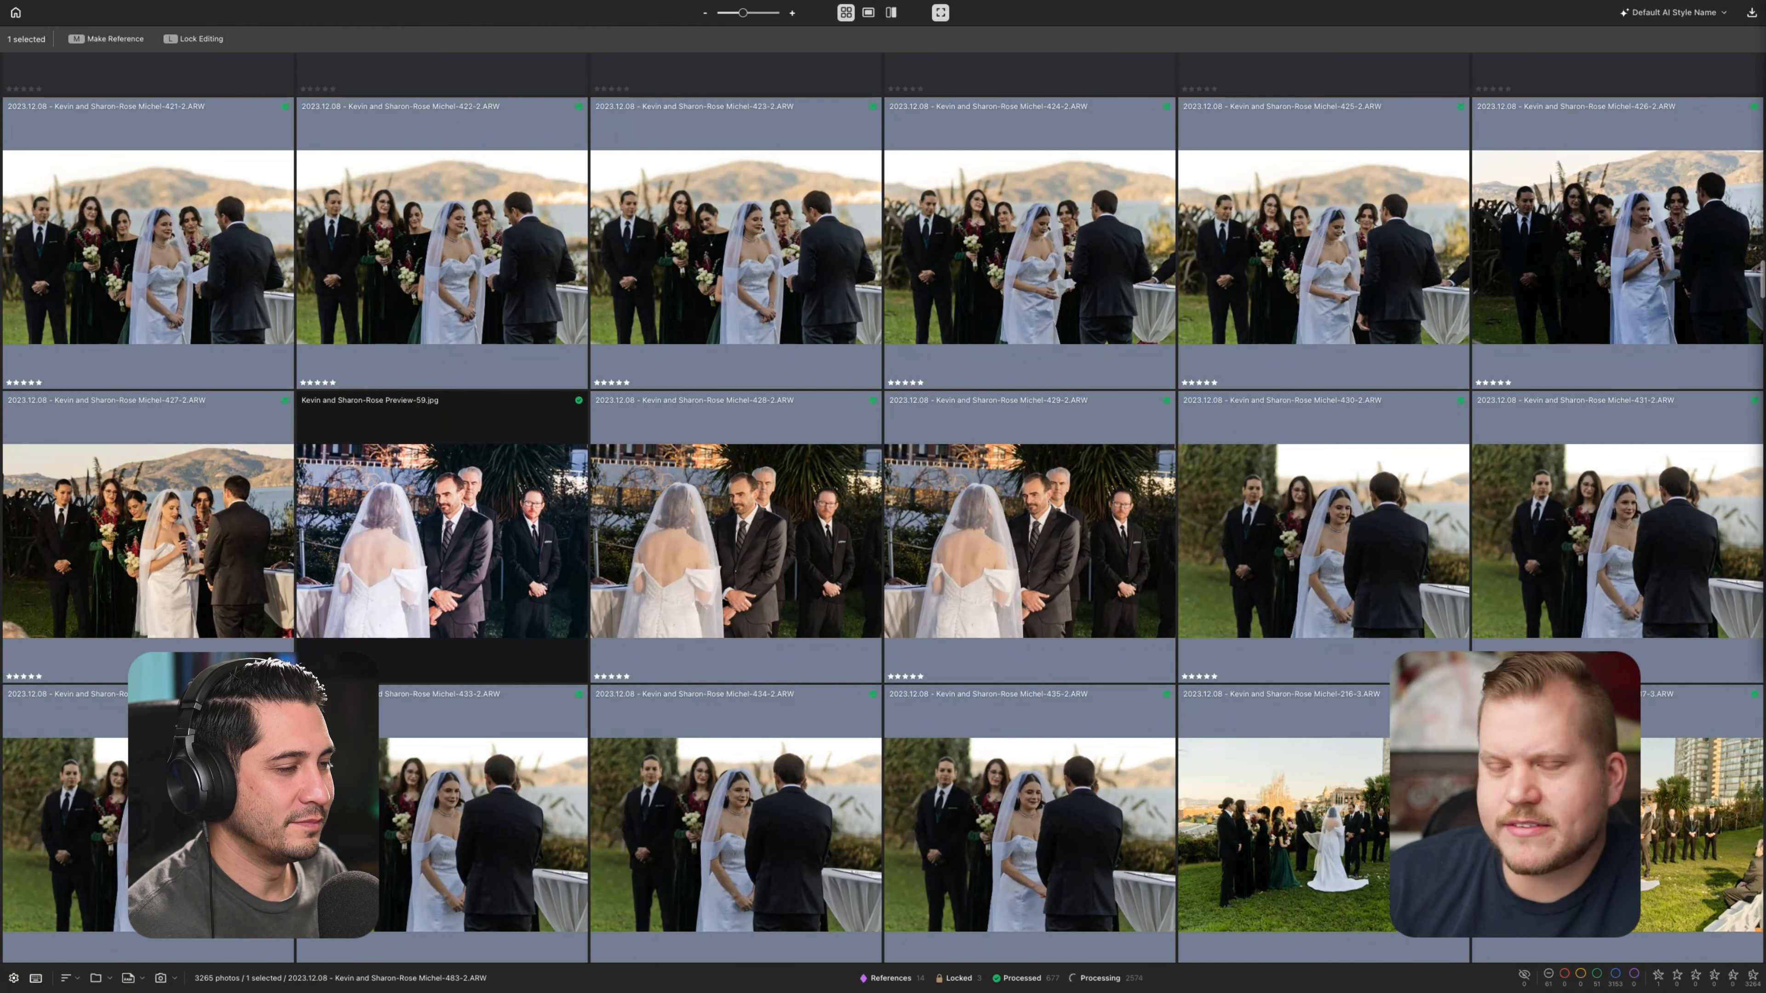
pyautogui.scroll(10, 883, 508)
pyautogui.scroll(-5, 883, 508)
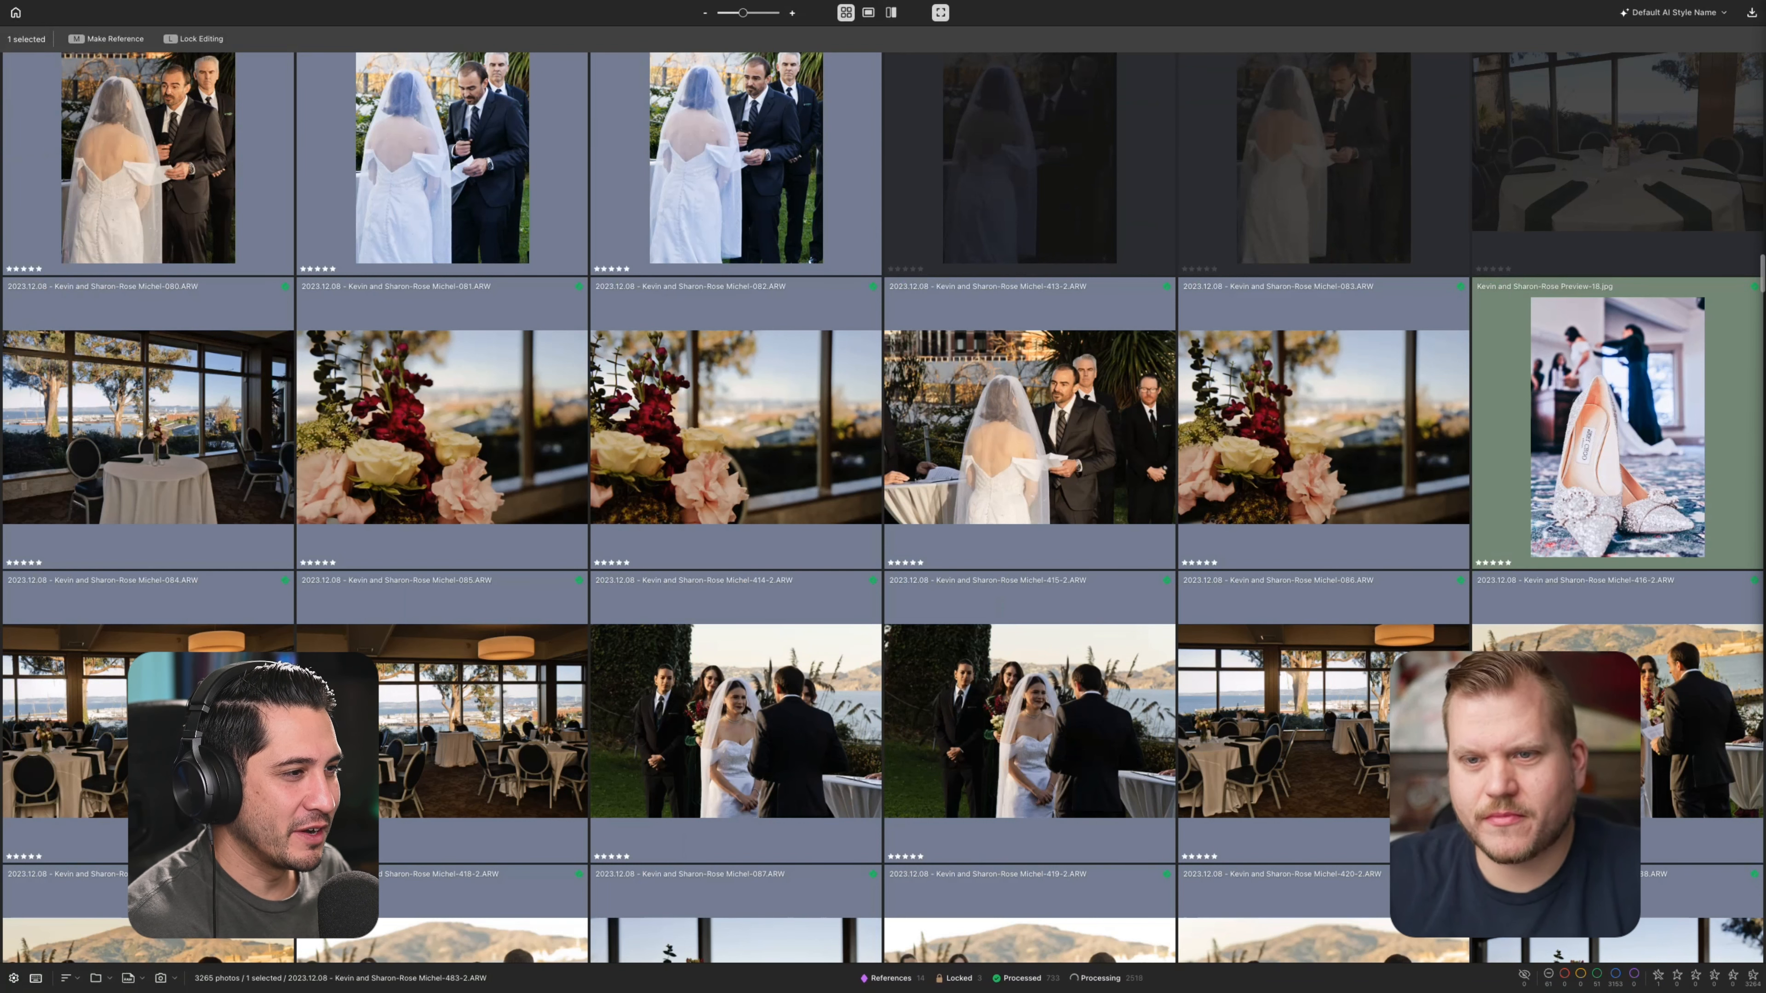
# Examine the processed edits in the photo grid from the ceremony back through the groom's preparation and ring details to the first dress photos
pyautogui.scroll(20, 883, 508)
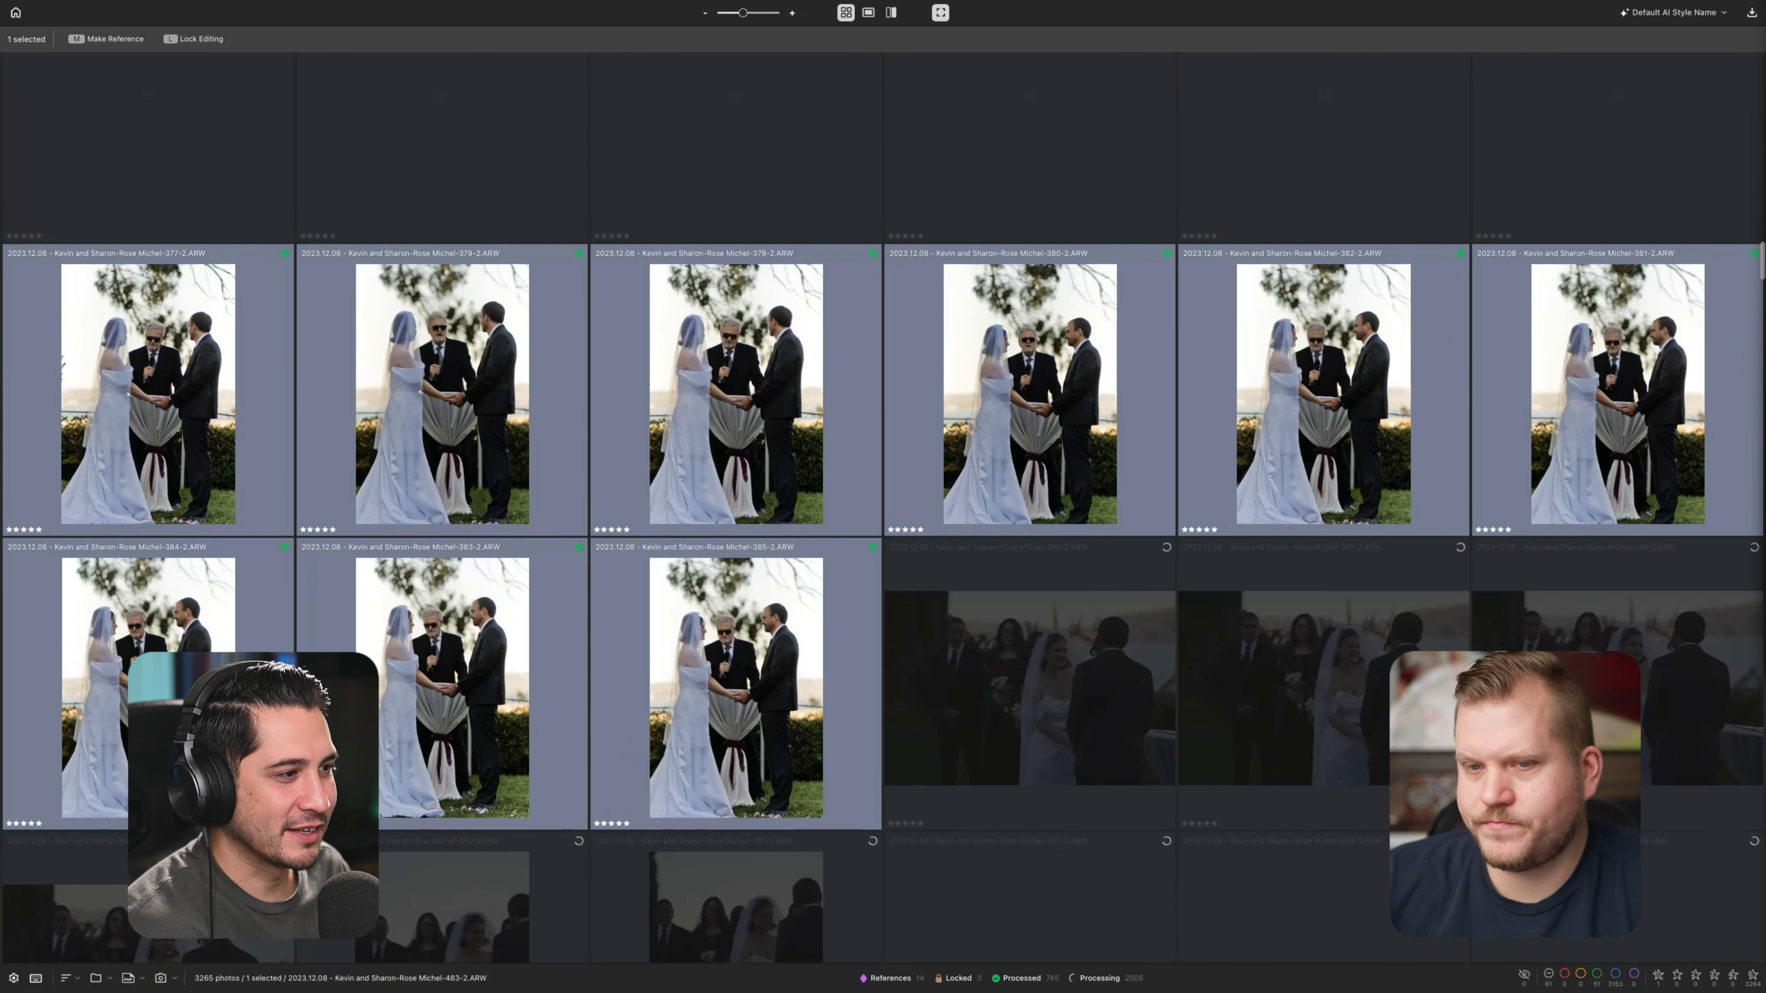
pyautogui.scroll(10, 883, 508)
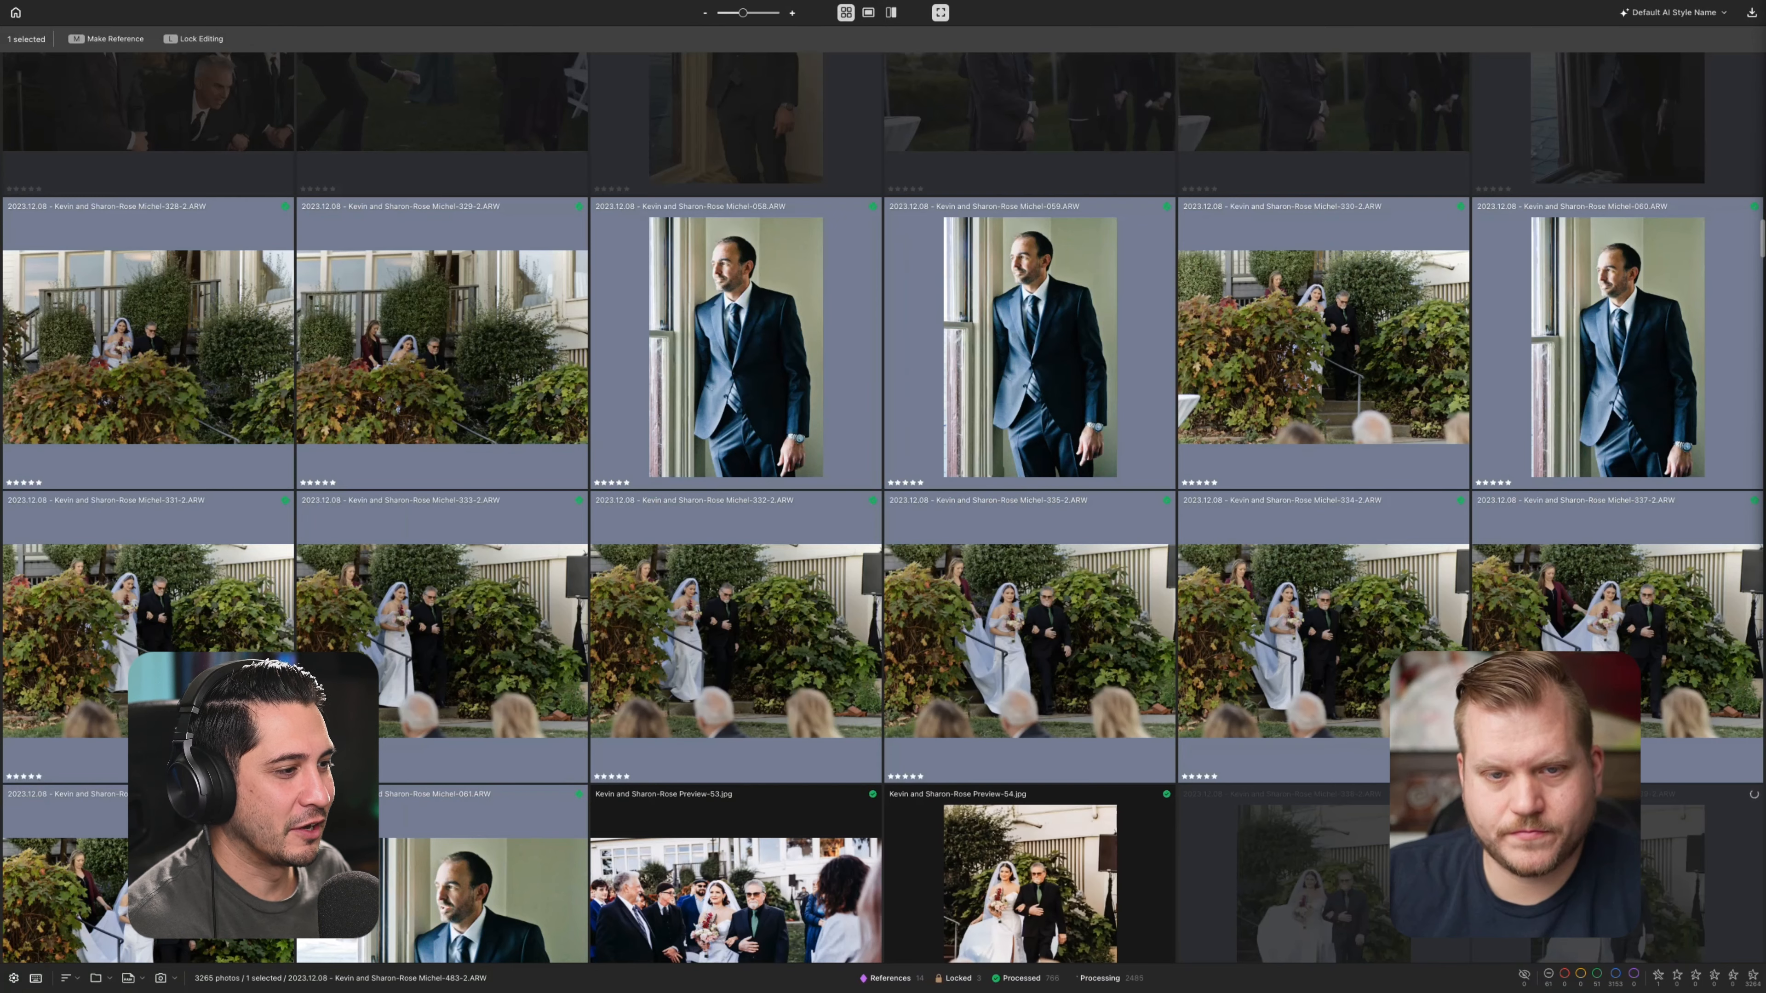
pyautogui.scroll(-10, 883, 507)
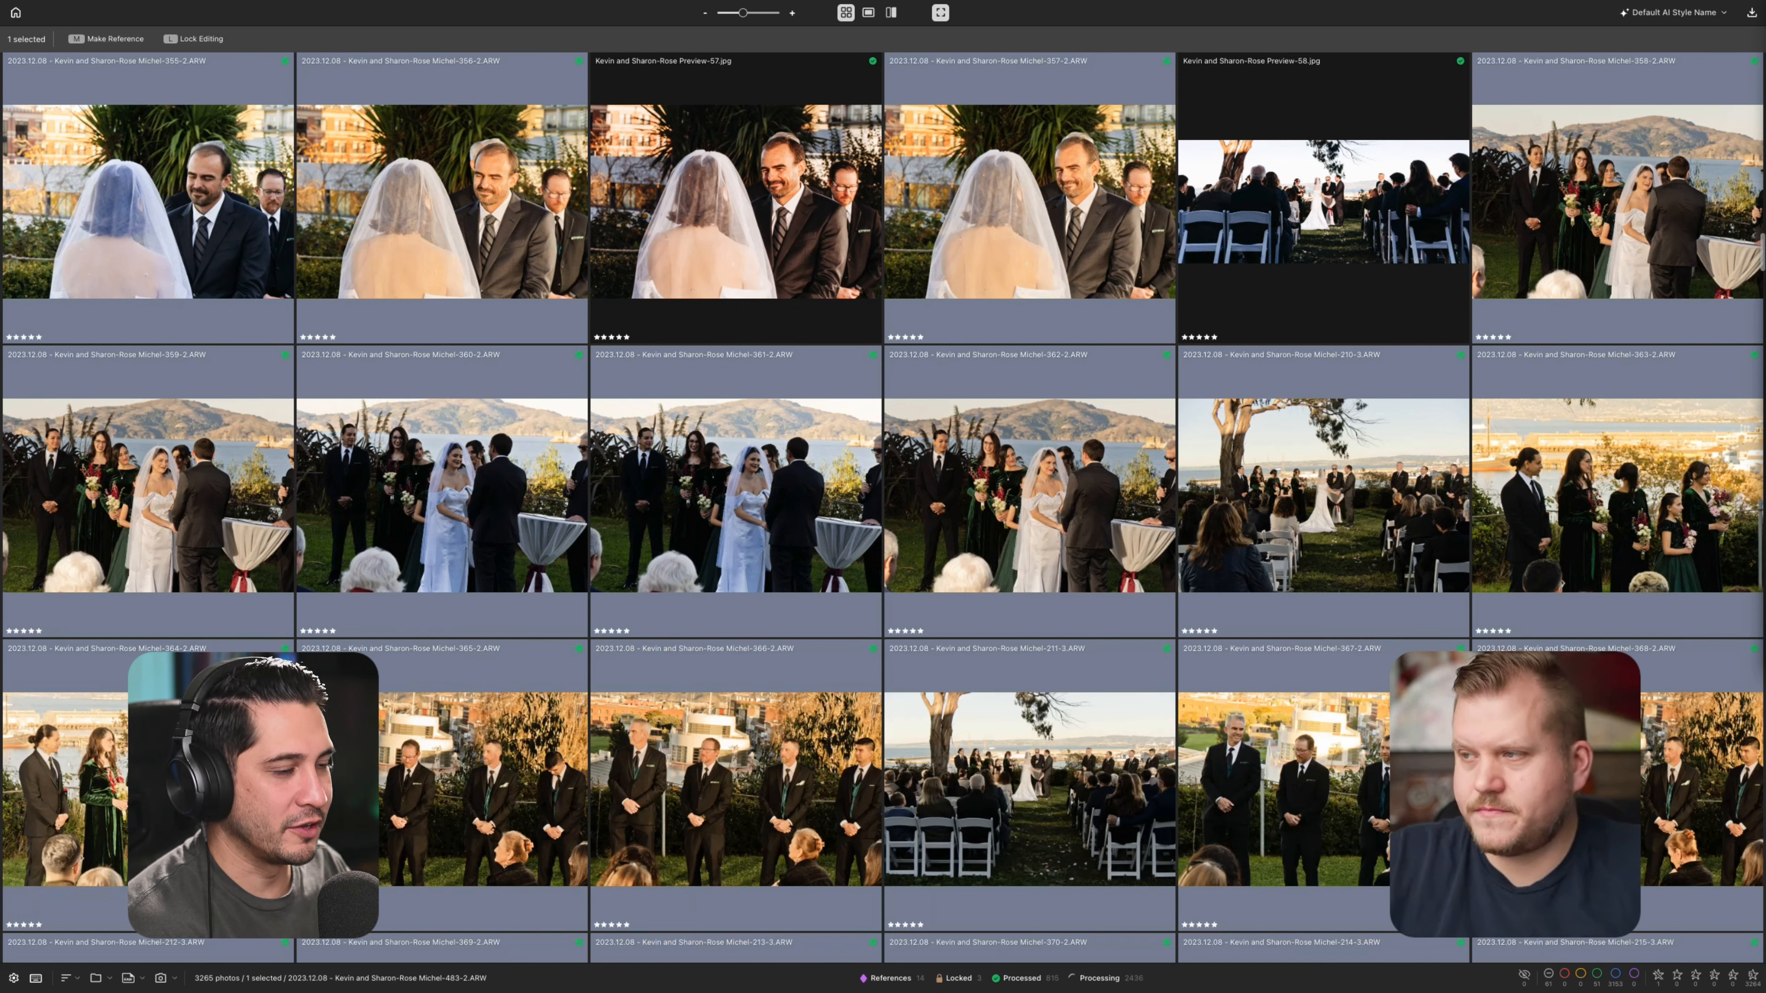
pyautogui.scroll(5, 883, 508)
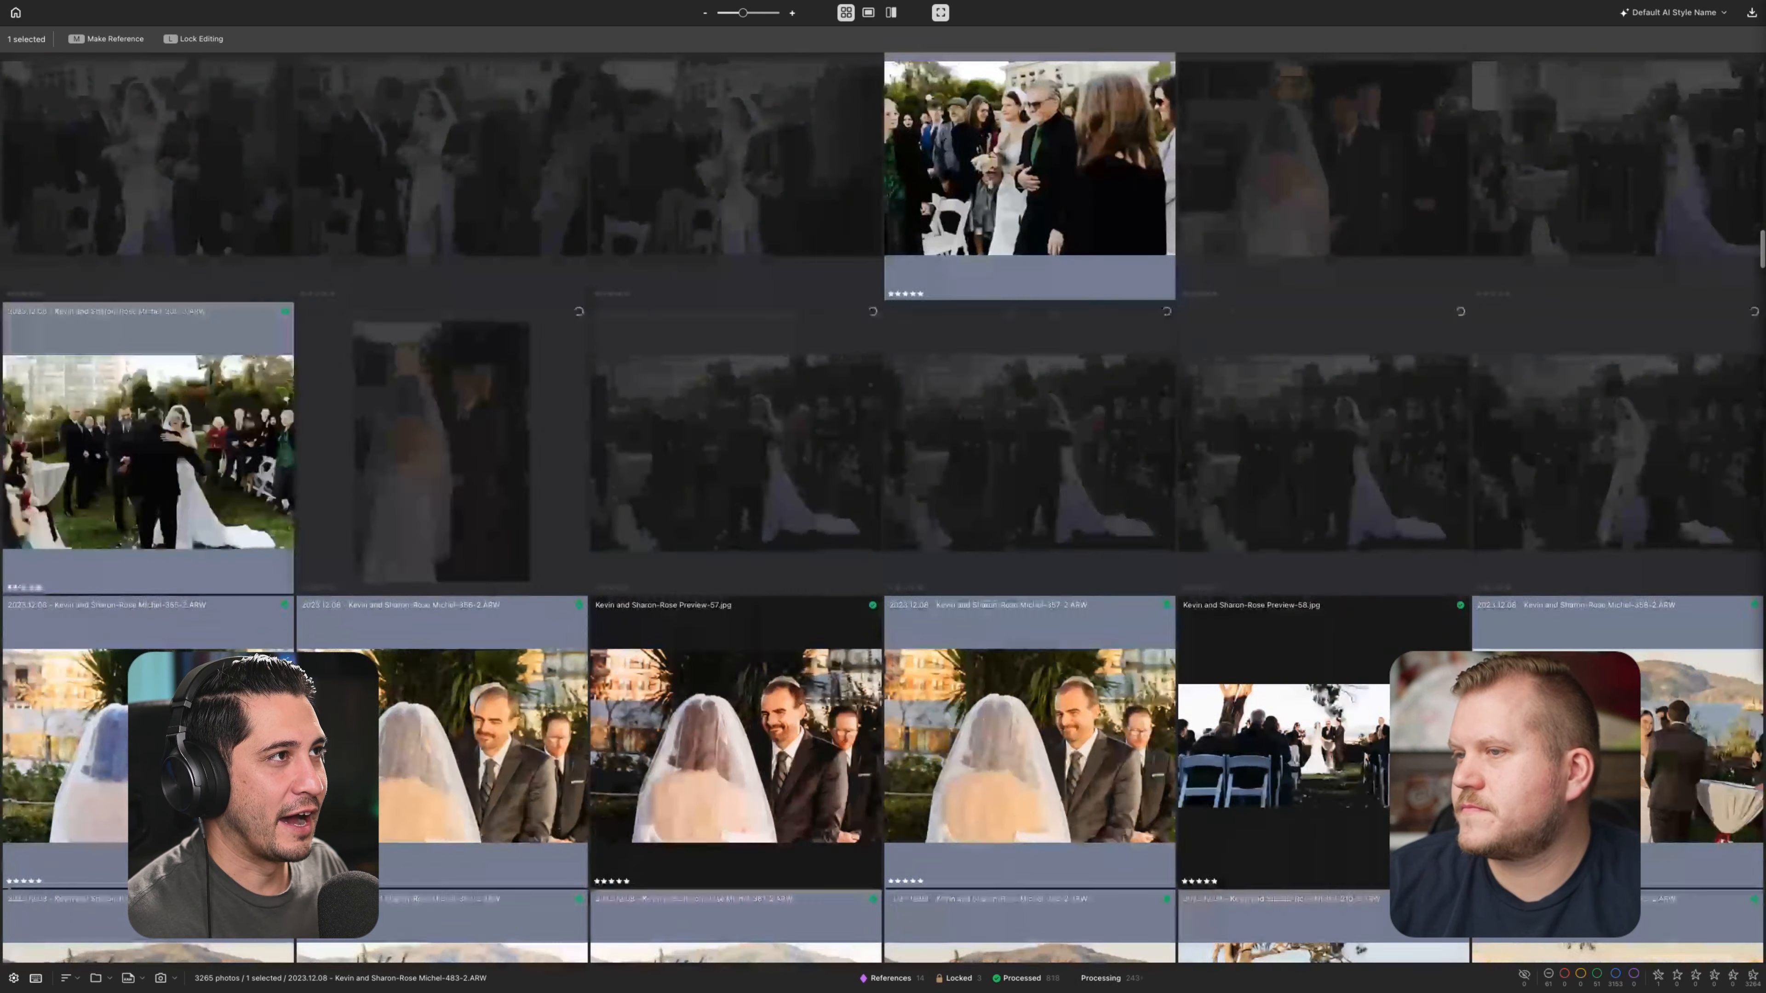
pyautogui.scroll(5, 883, 508)
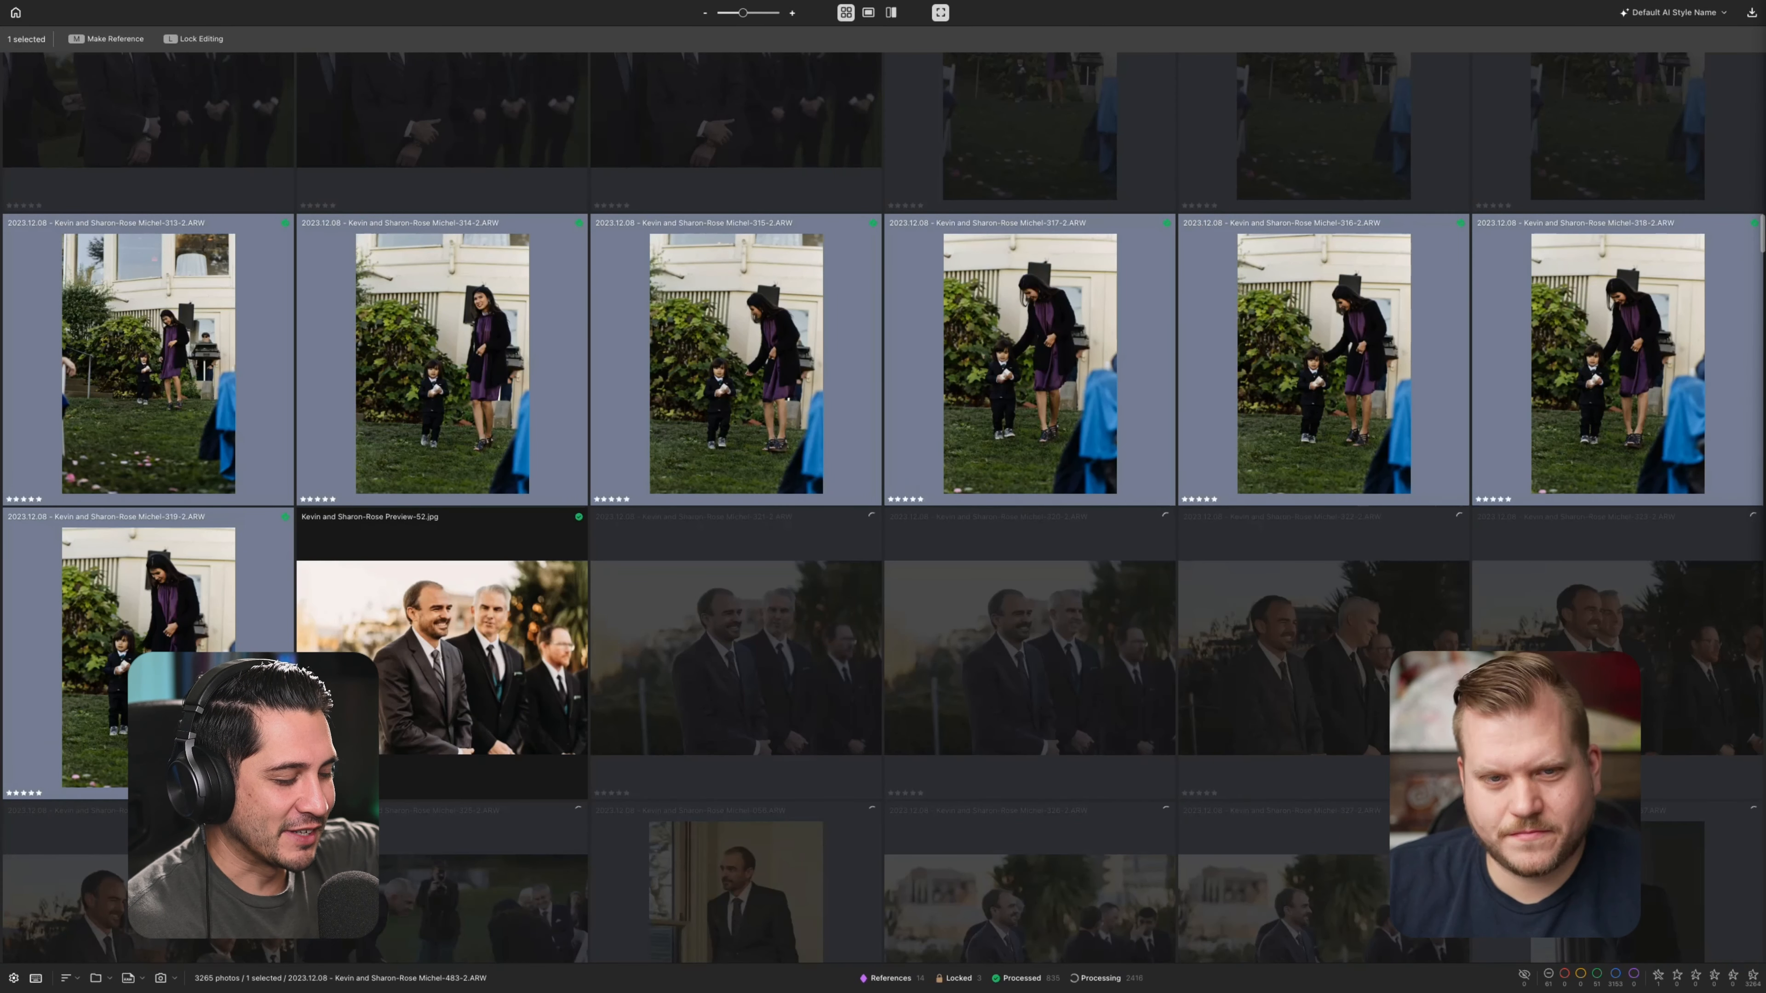
pyautogui.scroll(6, 883, 507)
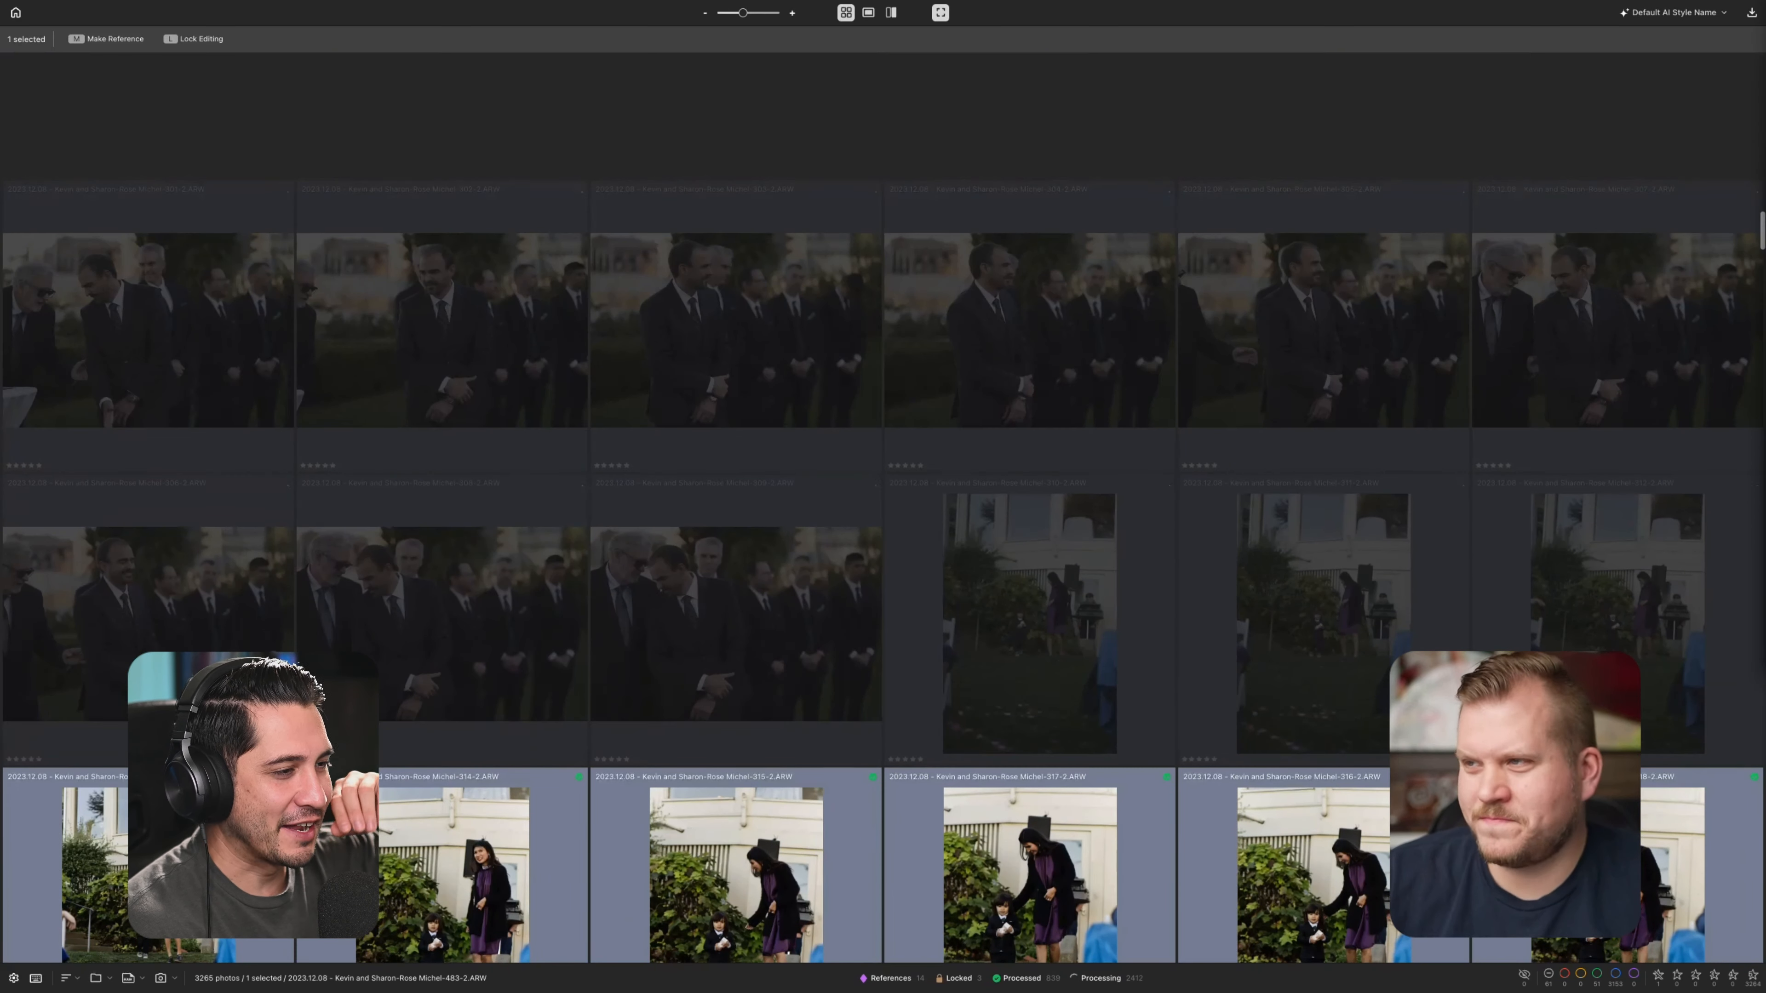
pyautogui.scroll(10, 883, 508)
pyautogui.scroll(5, 883, 507)
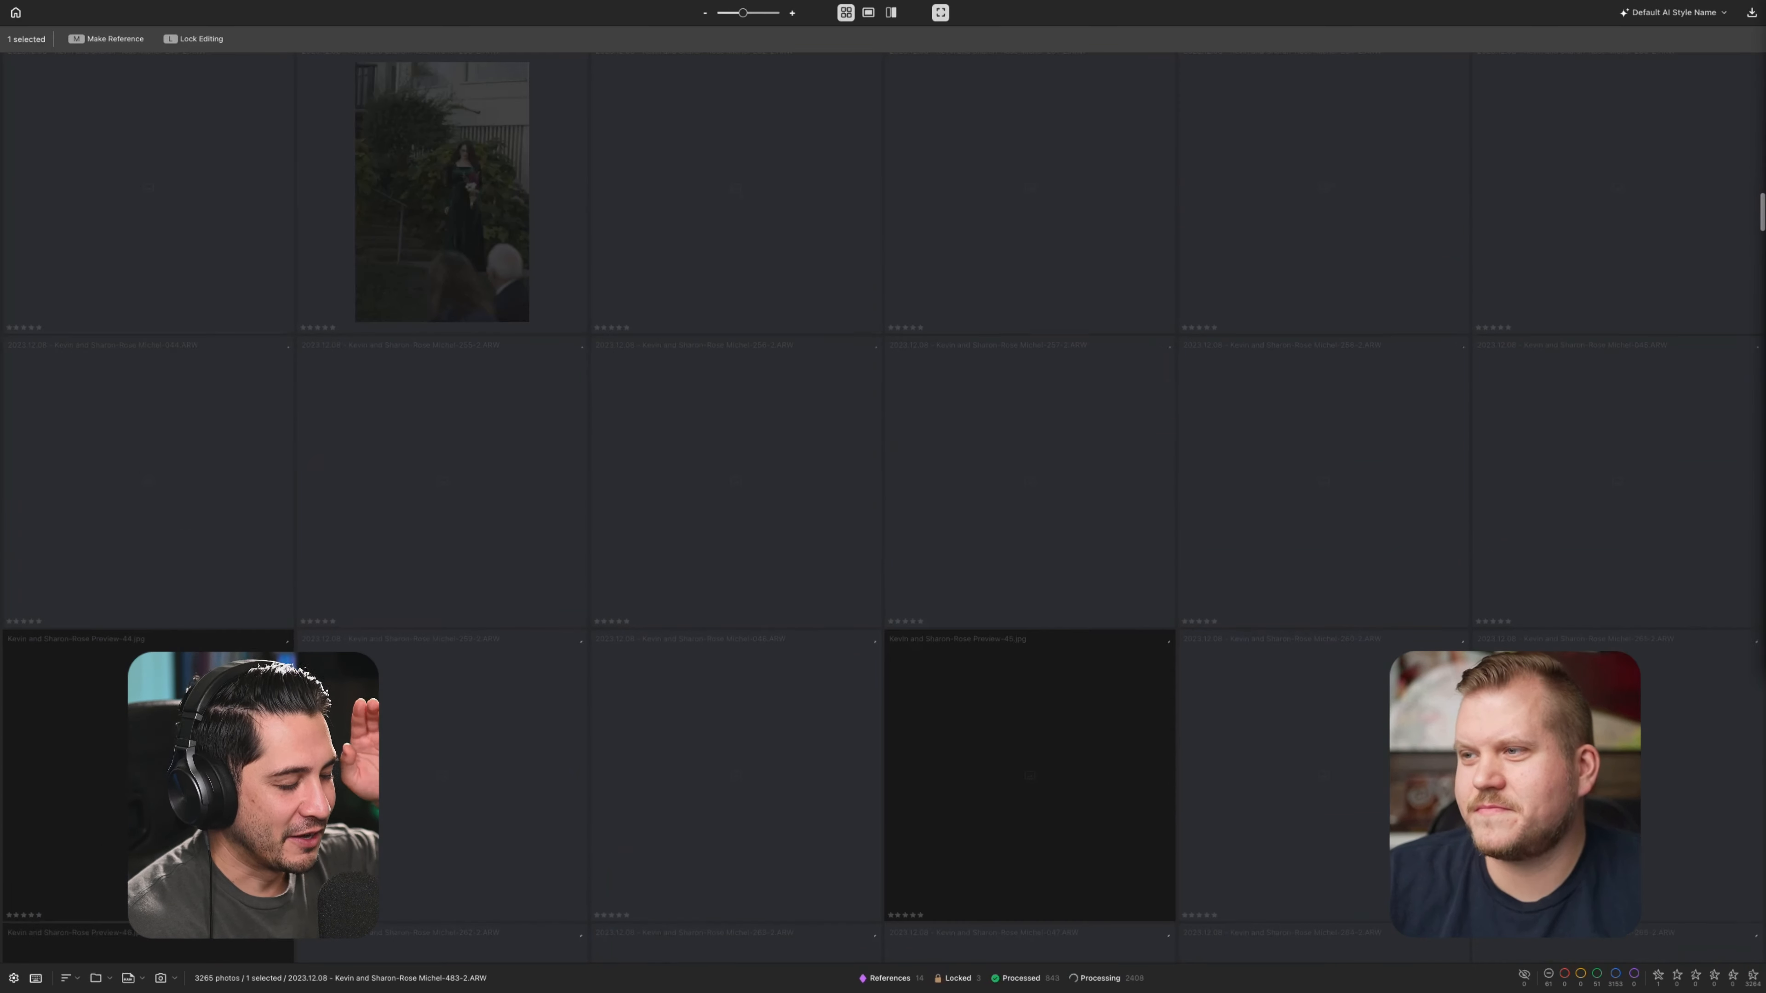
pyautogui.scroll(20, 883, 508)
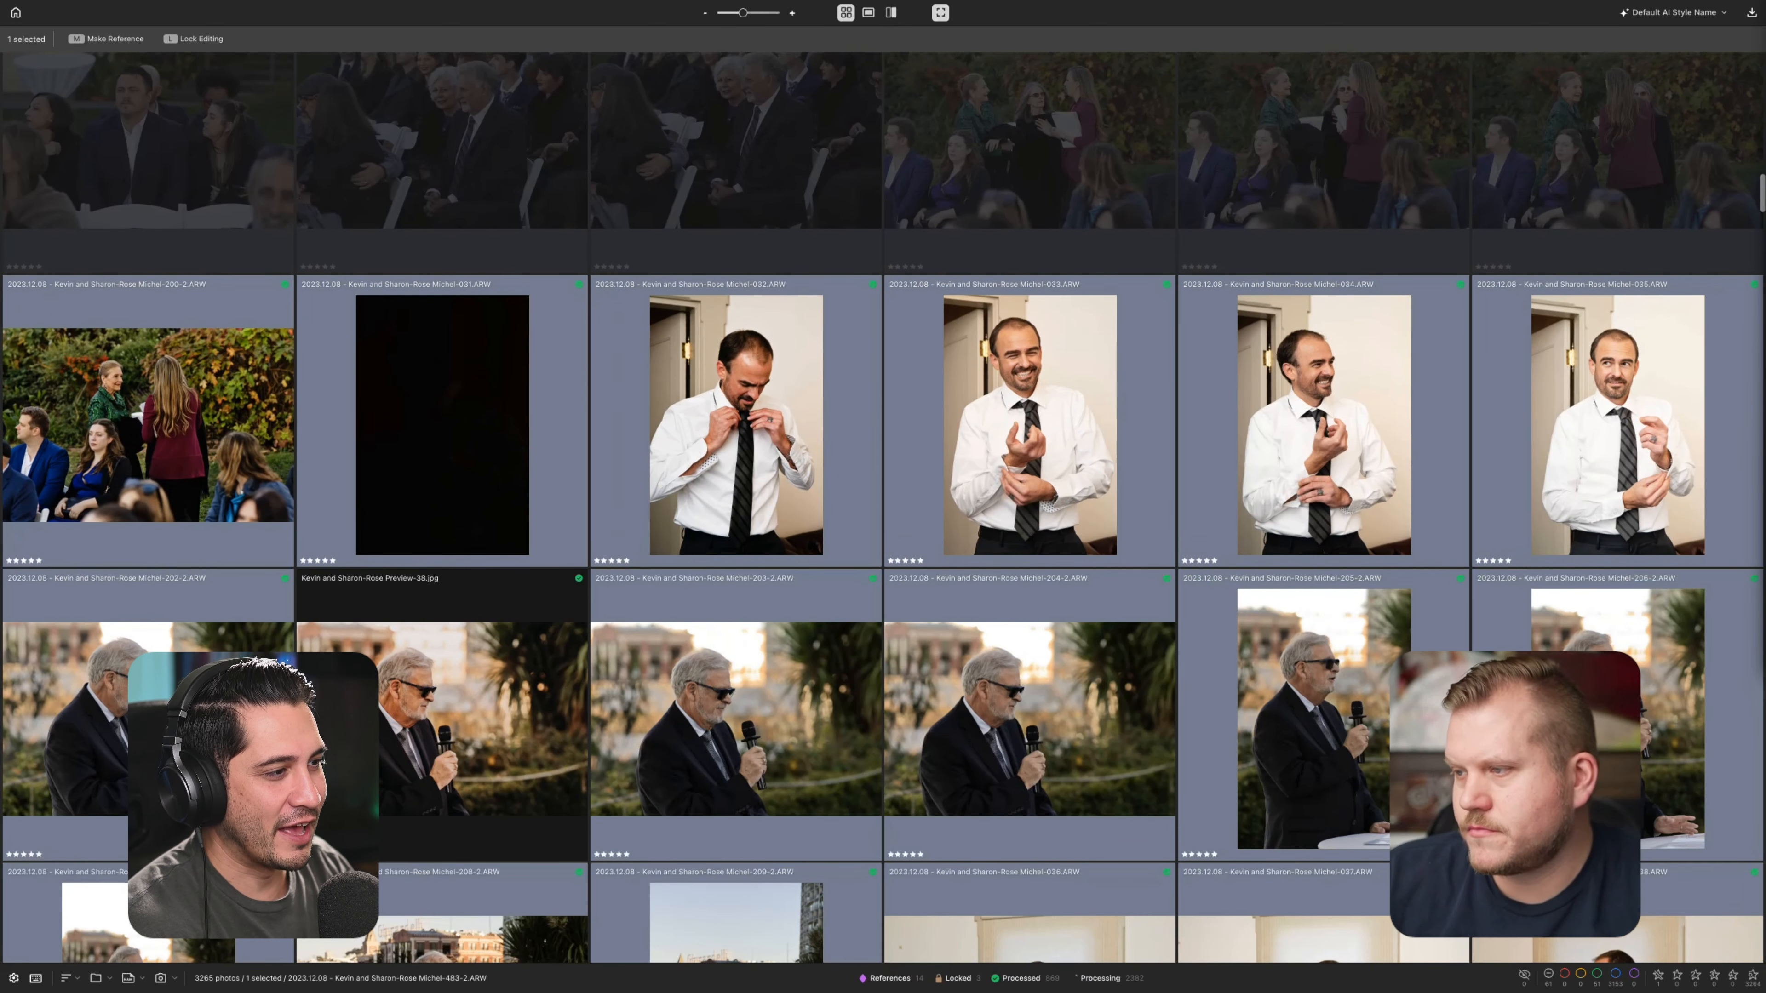
pyautogui.scroll(-1, 883, 508)
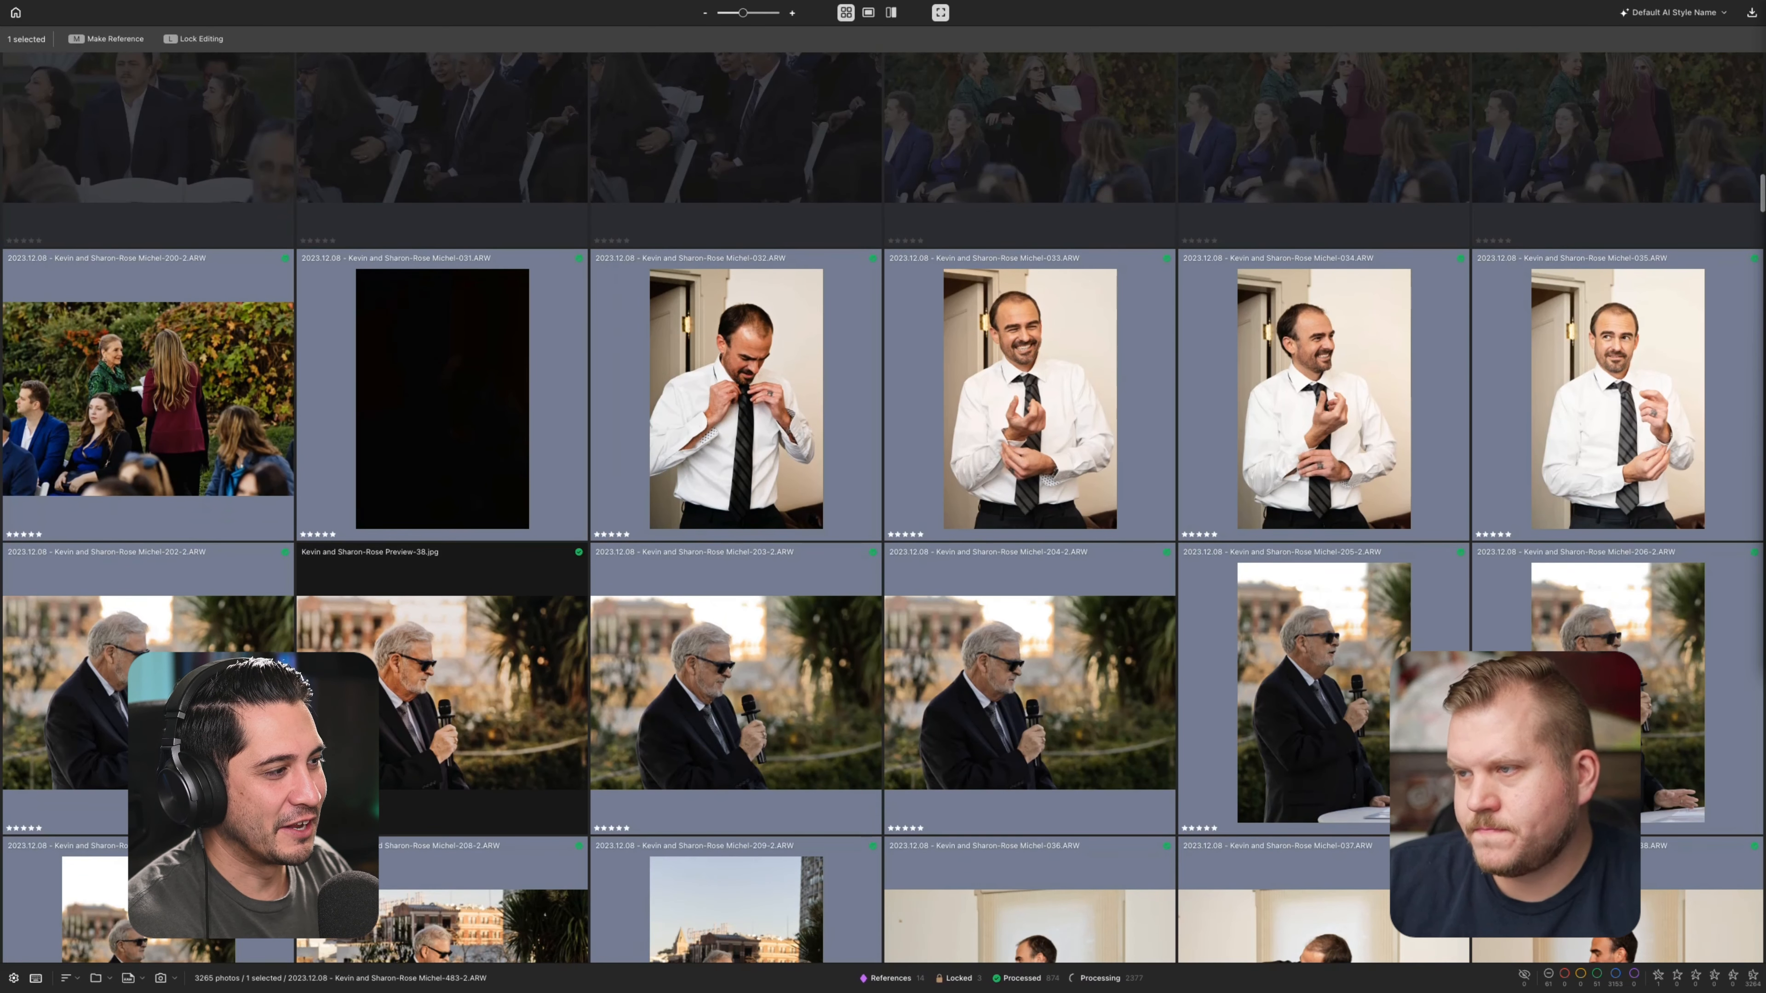
pyautogui.scroll(-1, 883, 508)
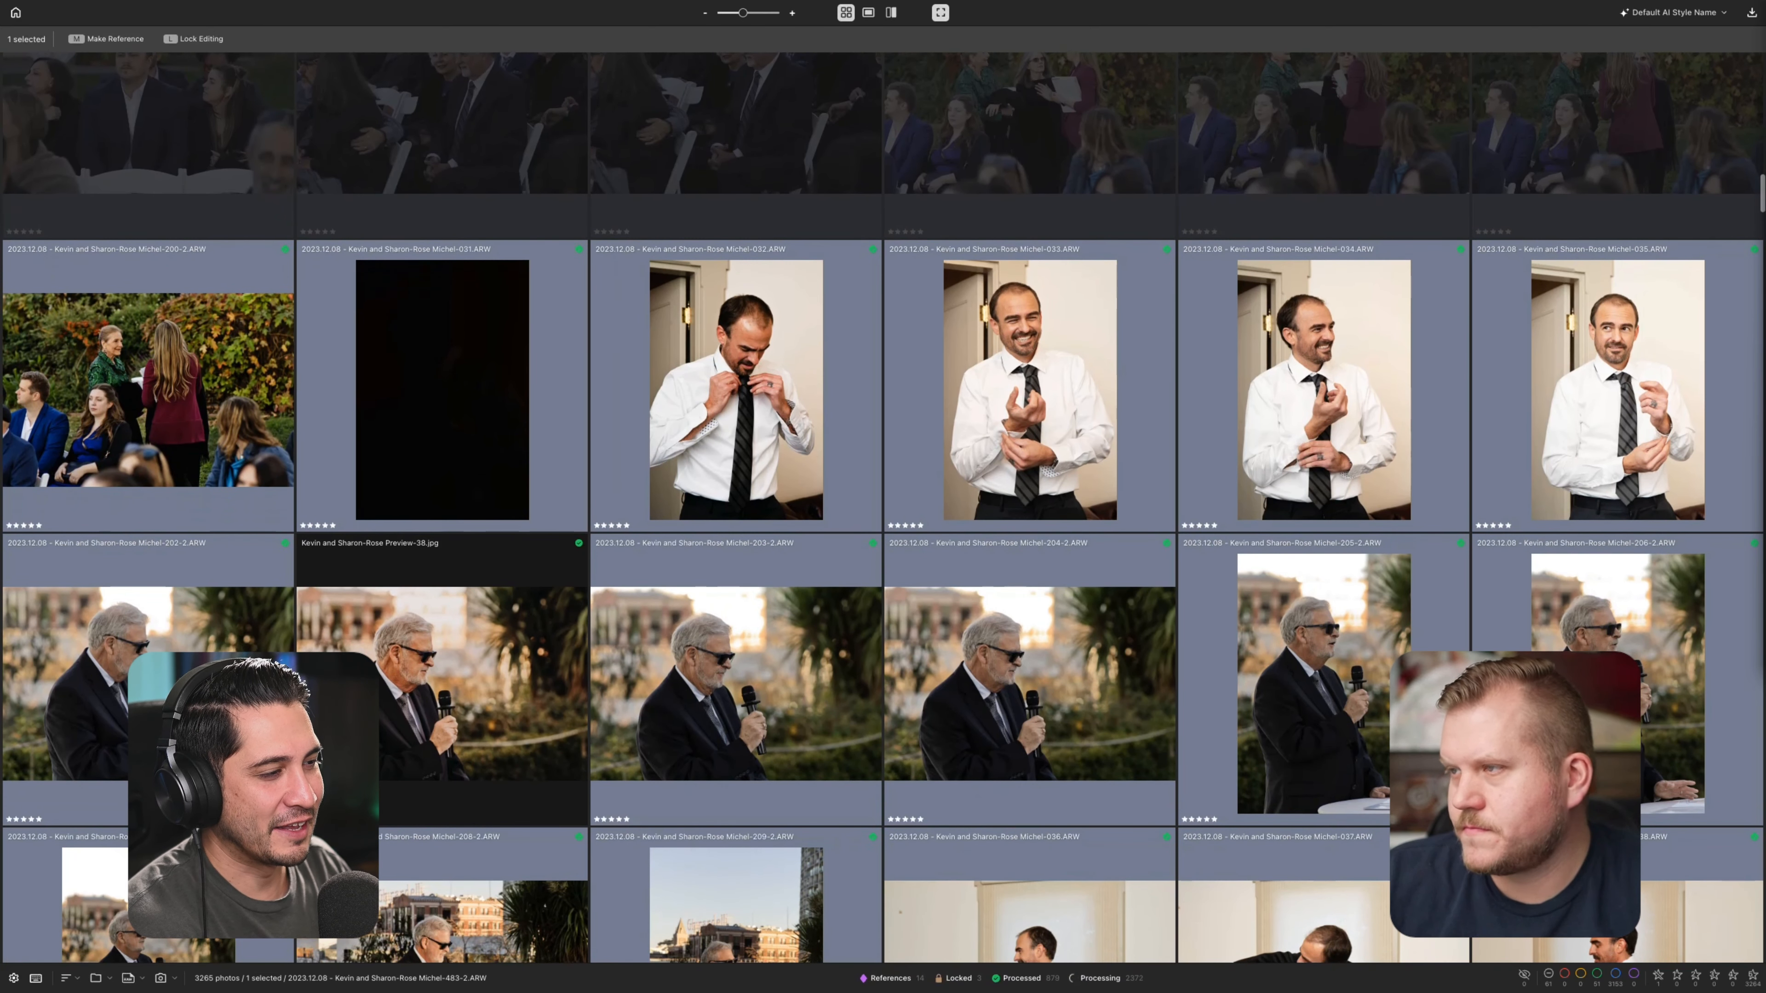
pyautogui.scroll(15, 883, 508)
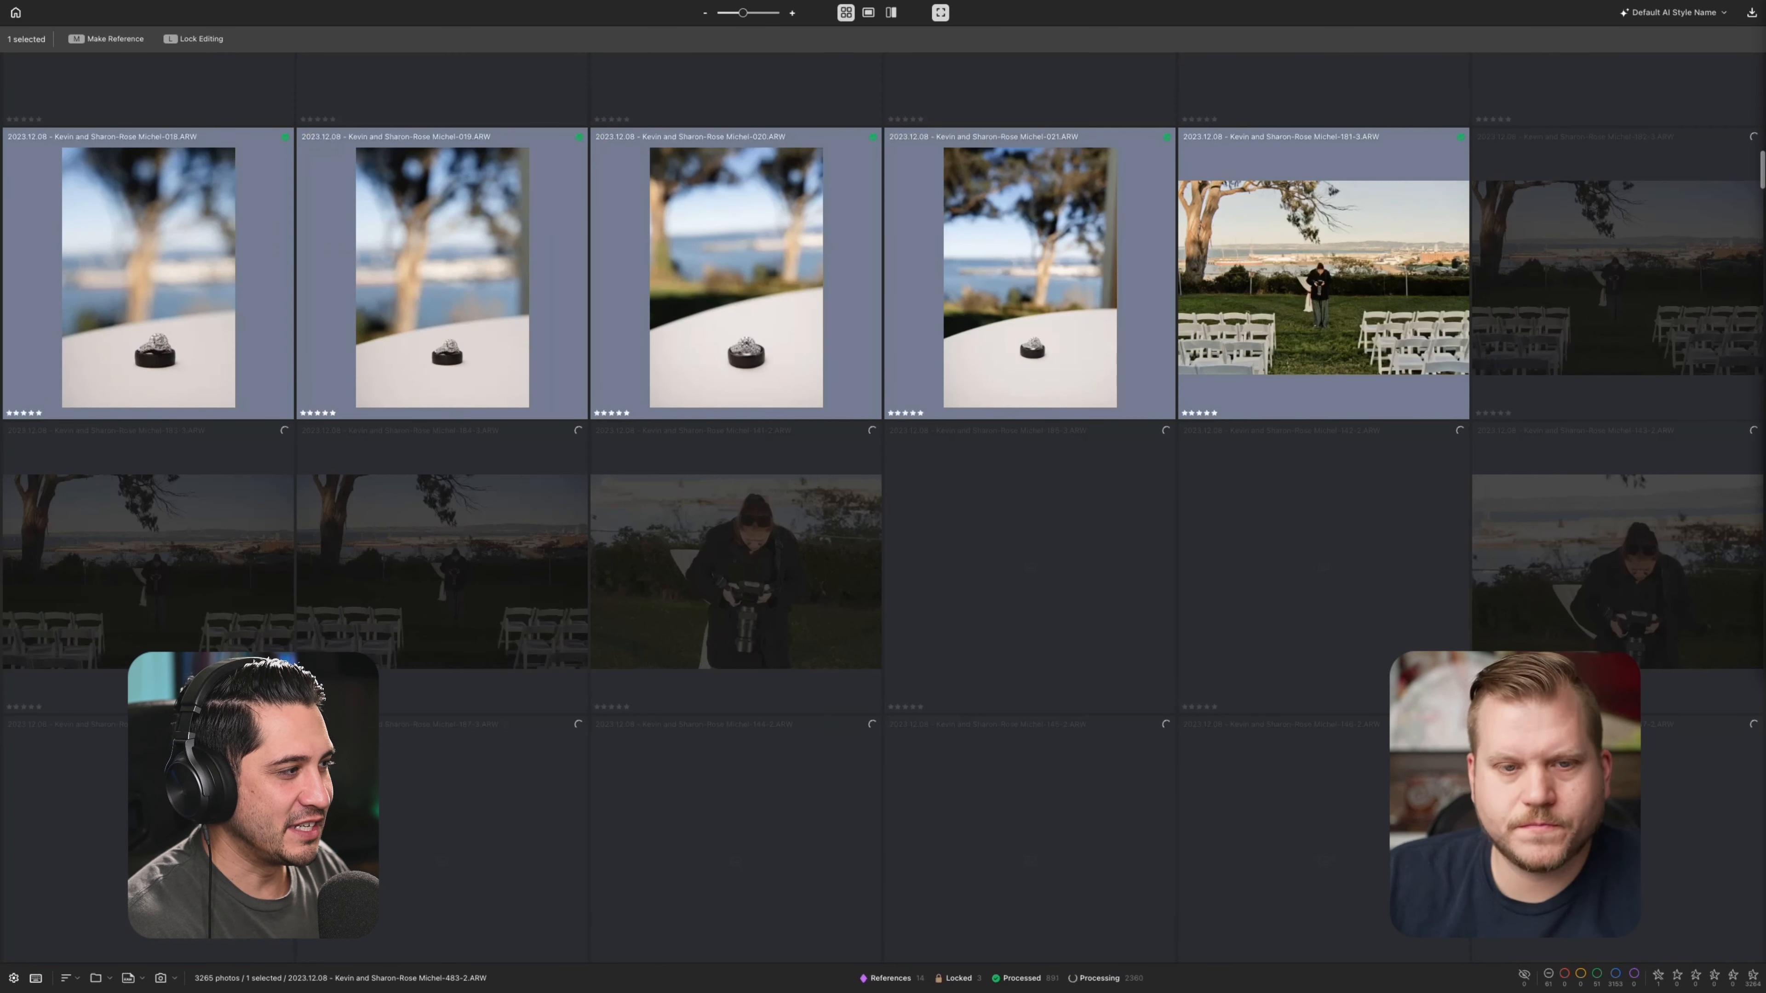
pyautogui.scroll(10, 883, 508)
pyautogui.scroll(5, 883, 507)
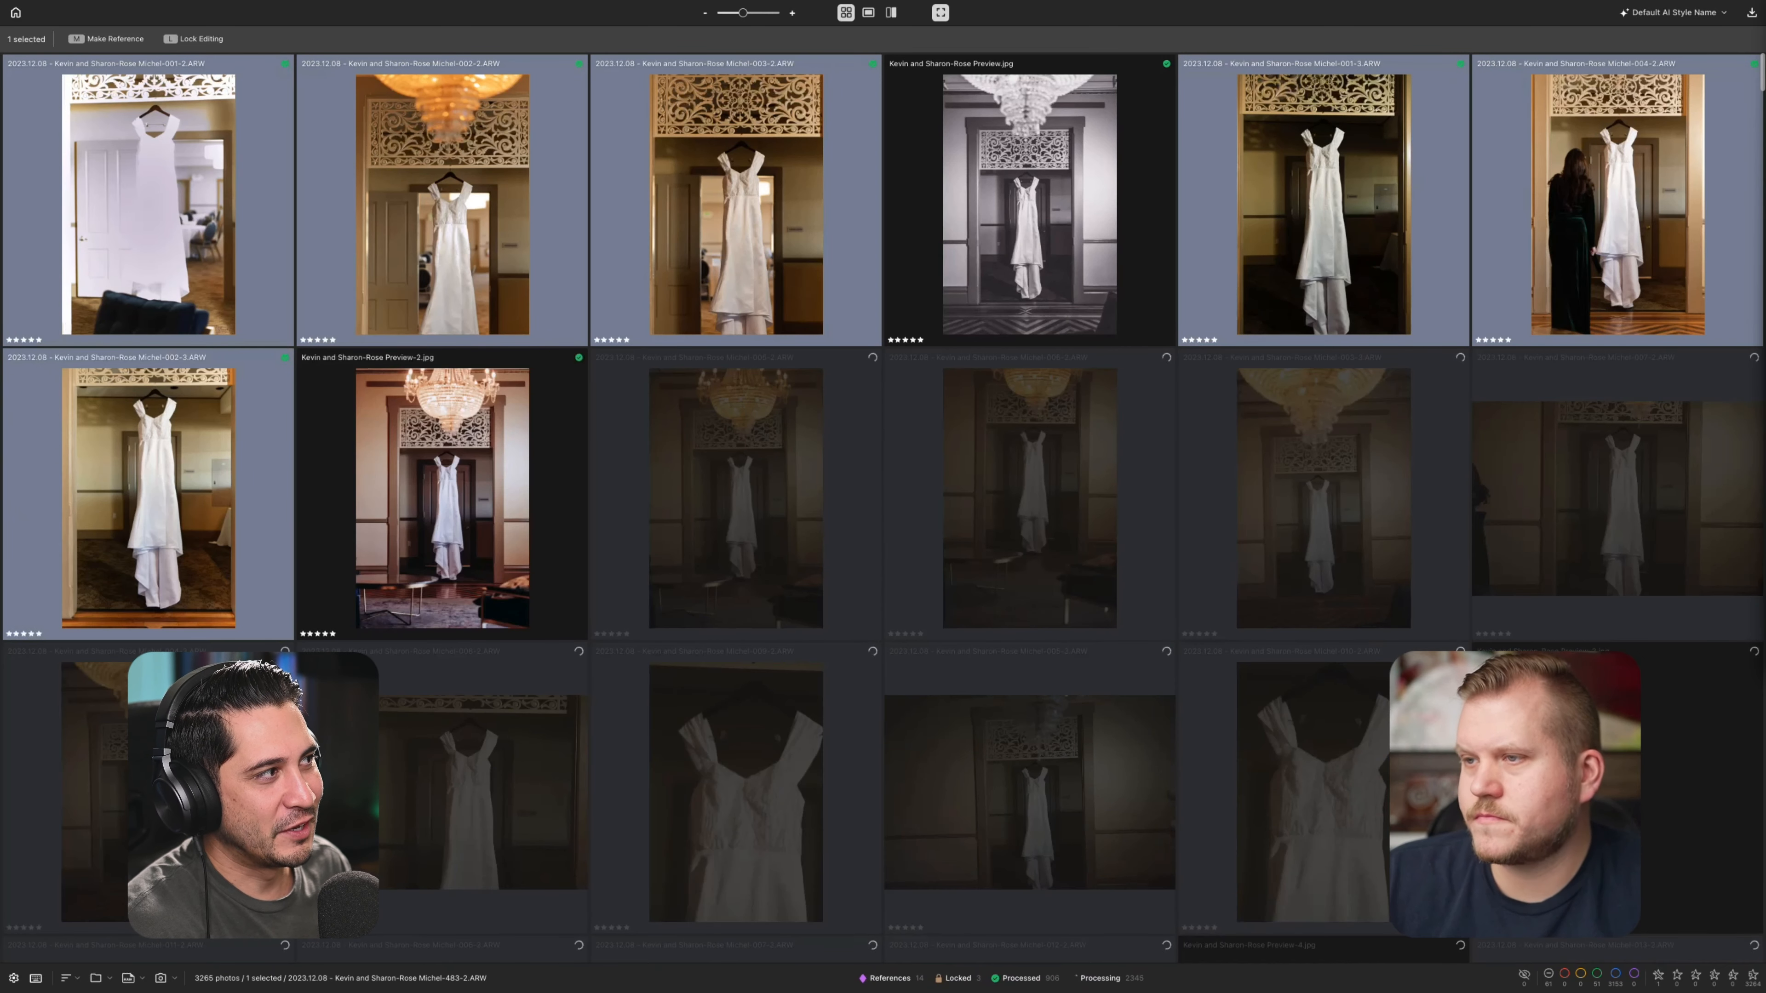
# Examine the processed edits of the wedding dress, ring, groom portraits, table settings and gift bags in the early part of the grid
pyautogui.scroll(-2, 883, 507)
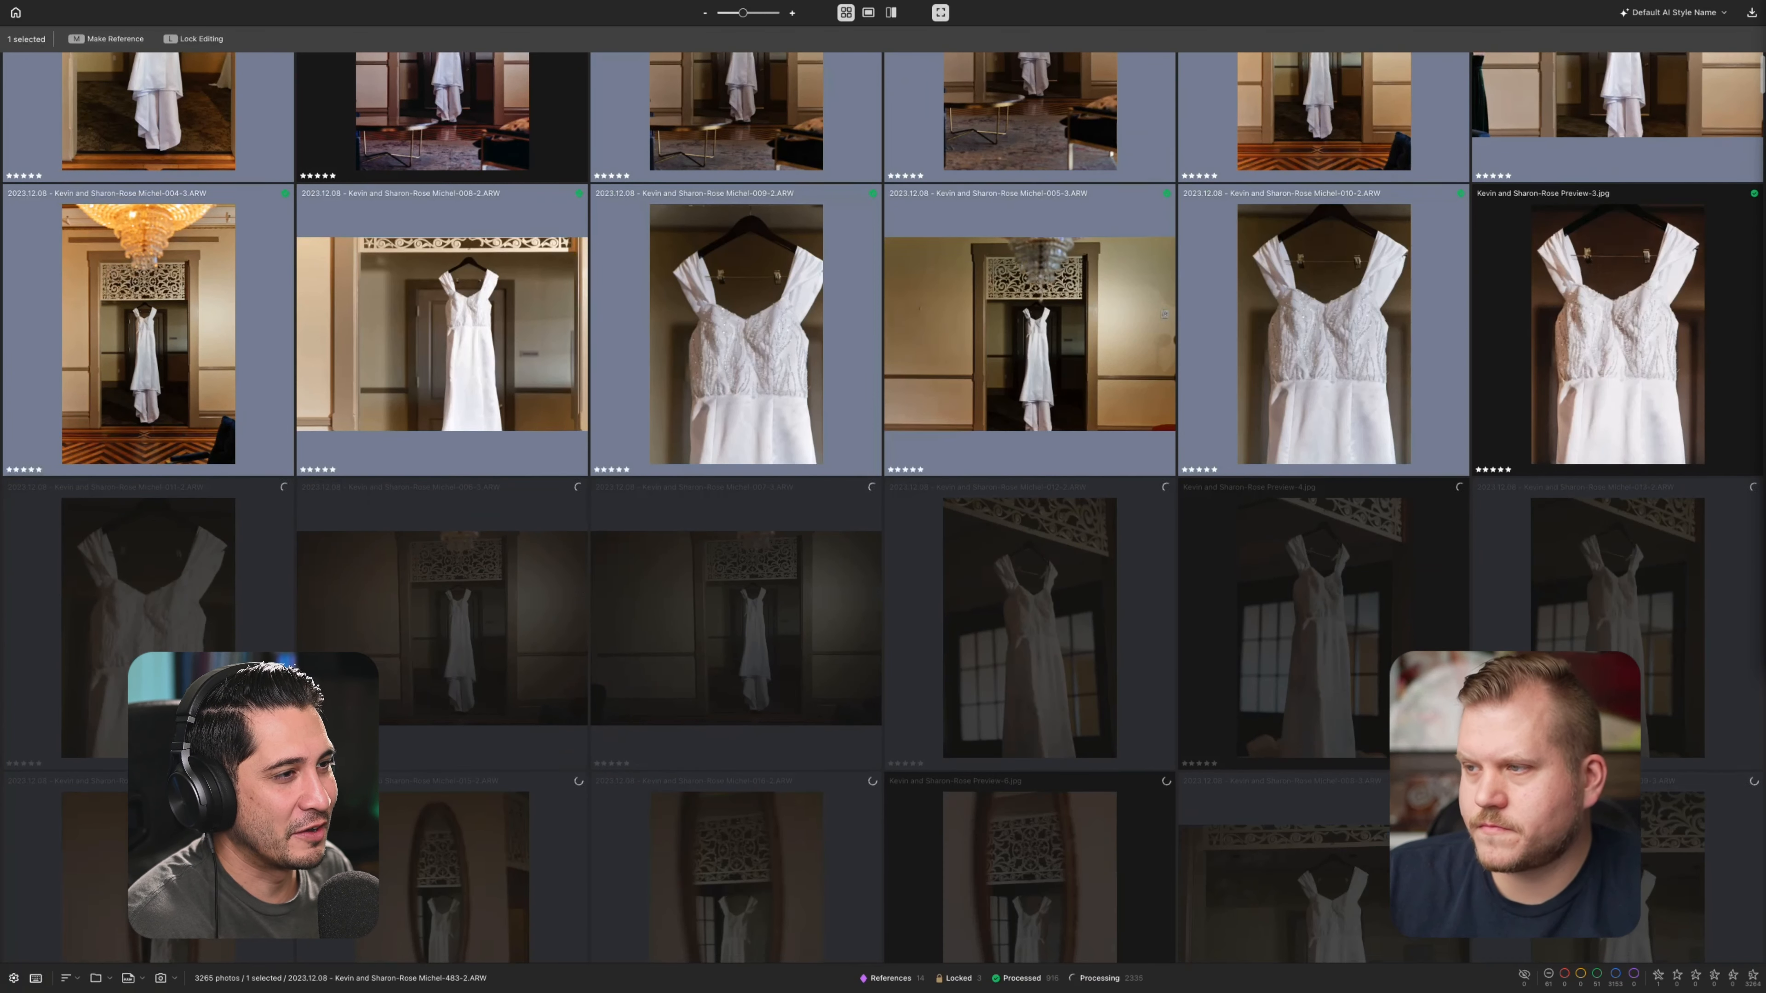
pyautogui.scroll(-5, 883, 508)
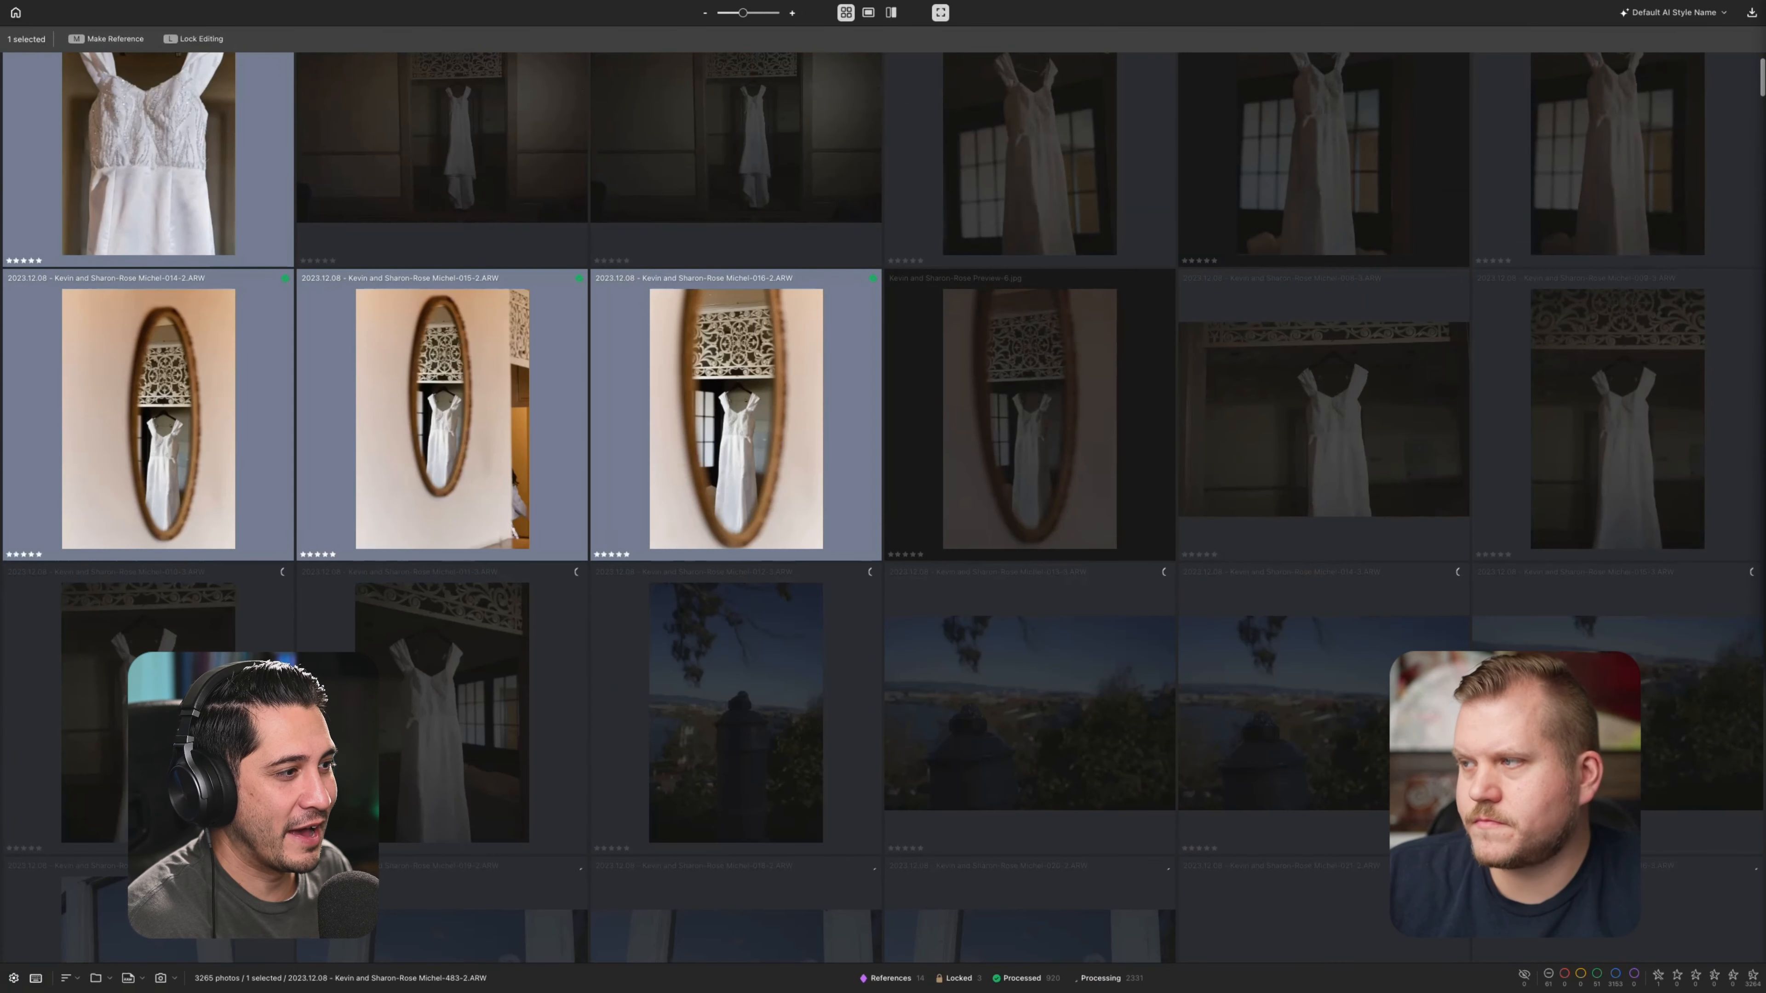
pyautogui.scroll(-6, 883, 508)
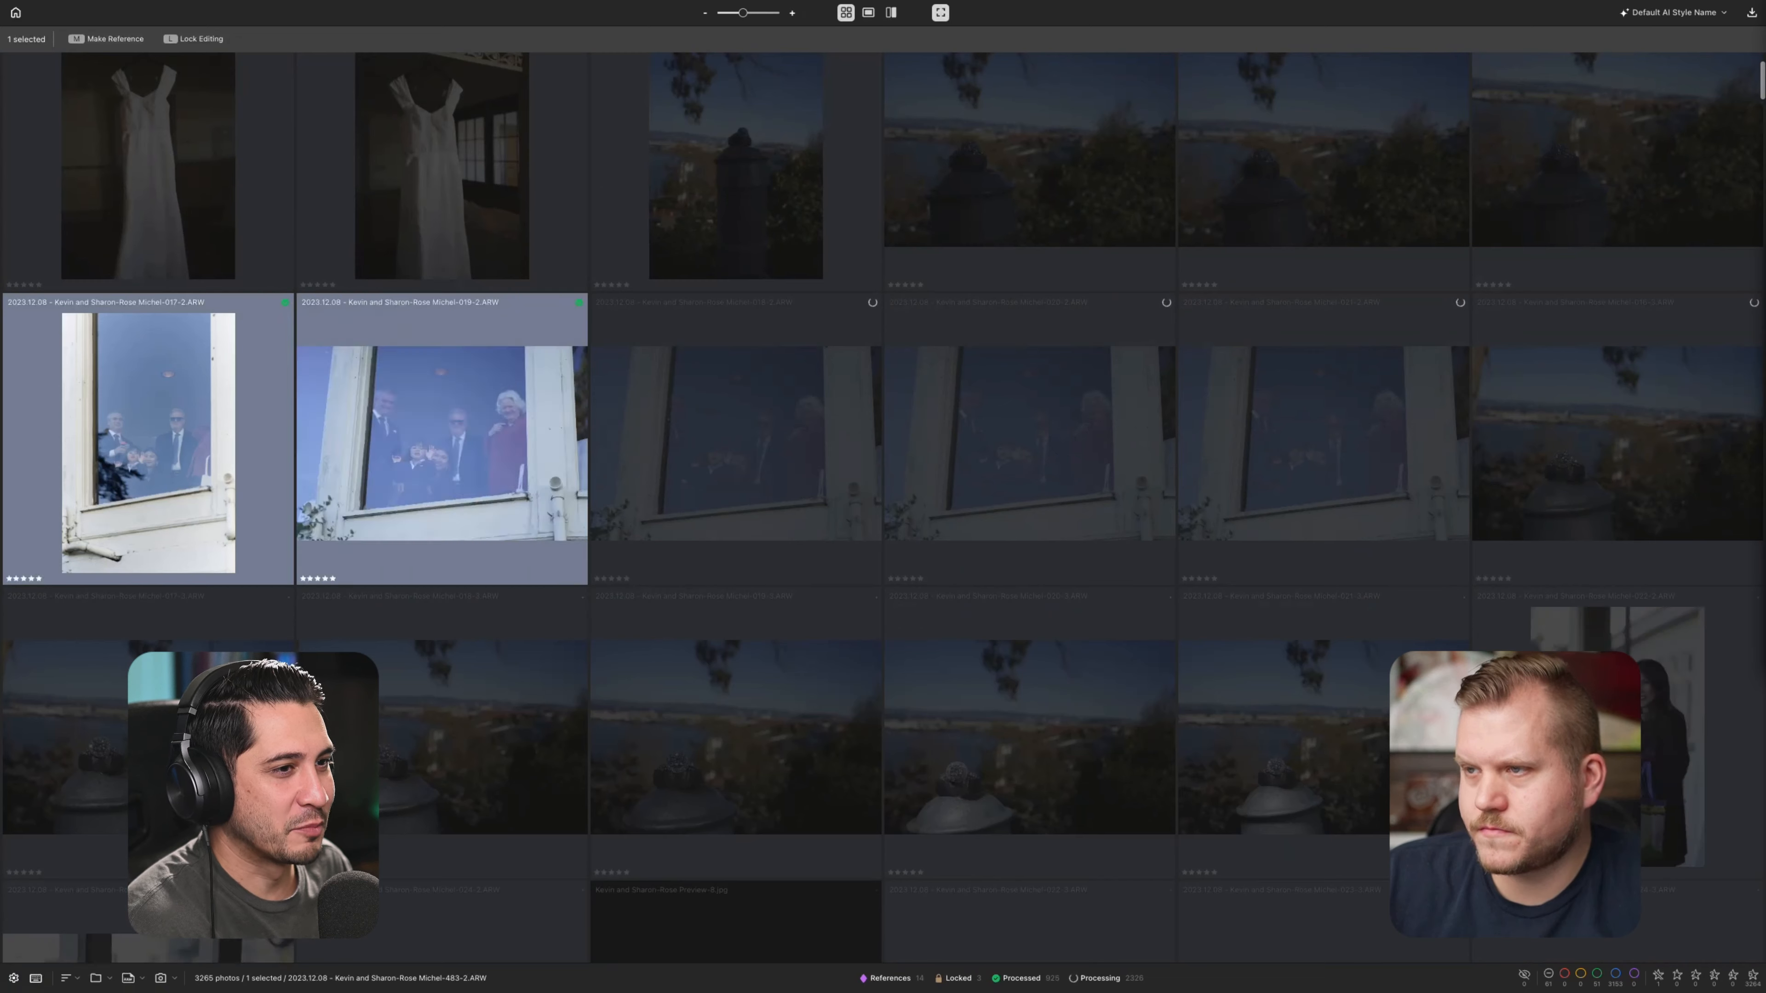
pyautogui.scroll(-3, 883, 508)
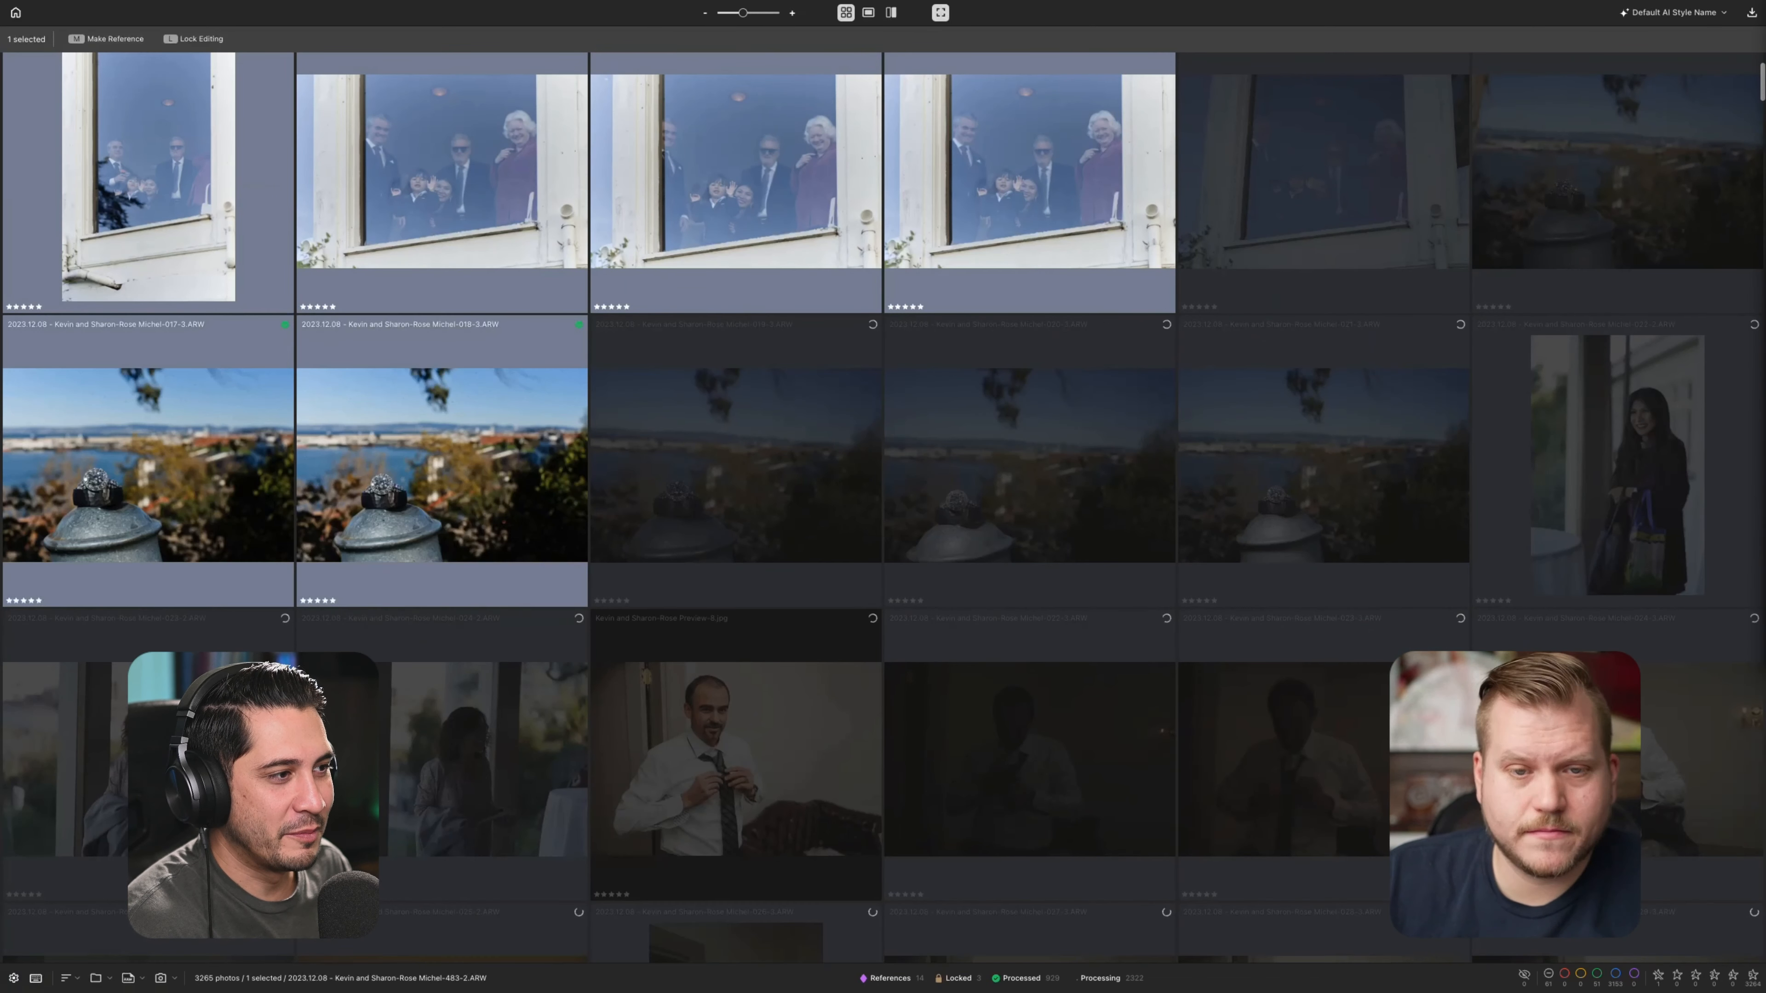
pyautogui.scroll(-1, 883, 507)
pyautogui.scroll(-12, 883, 508)
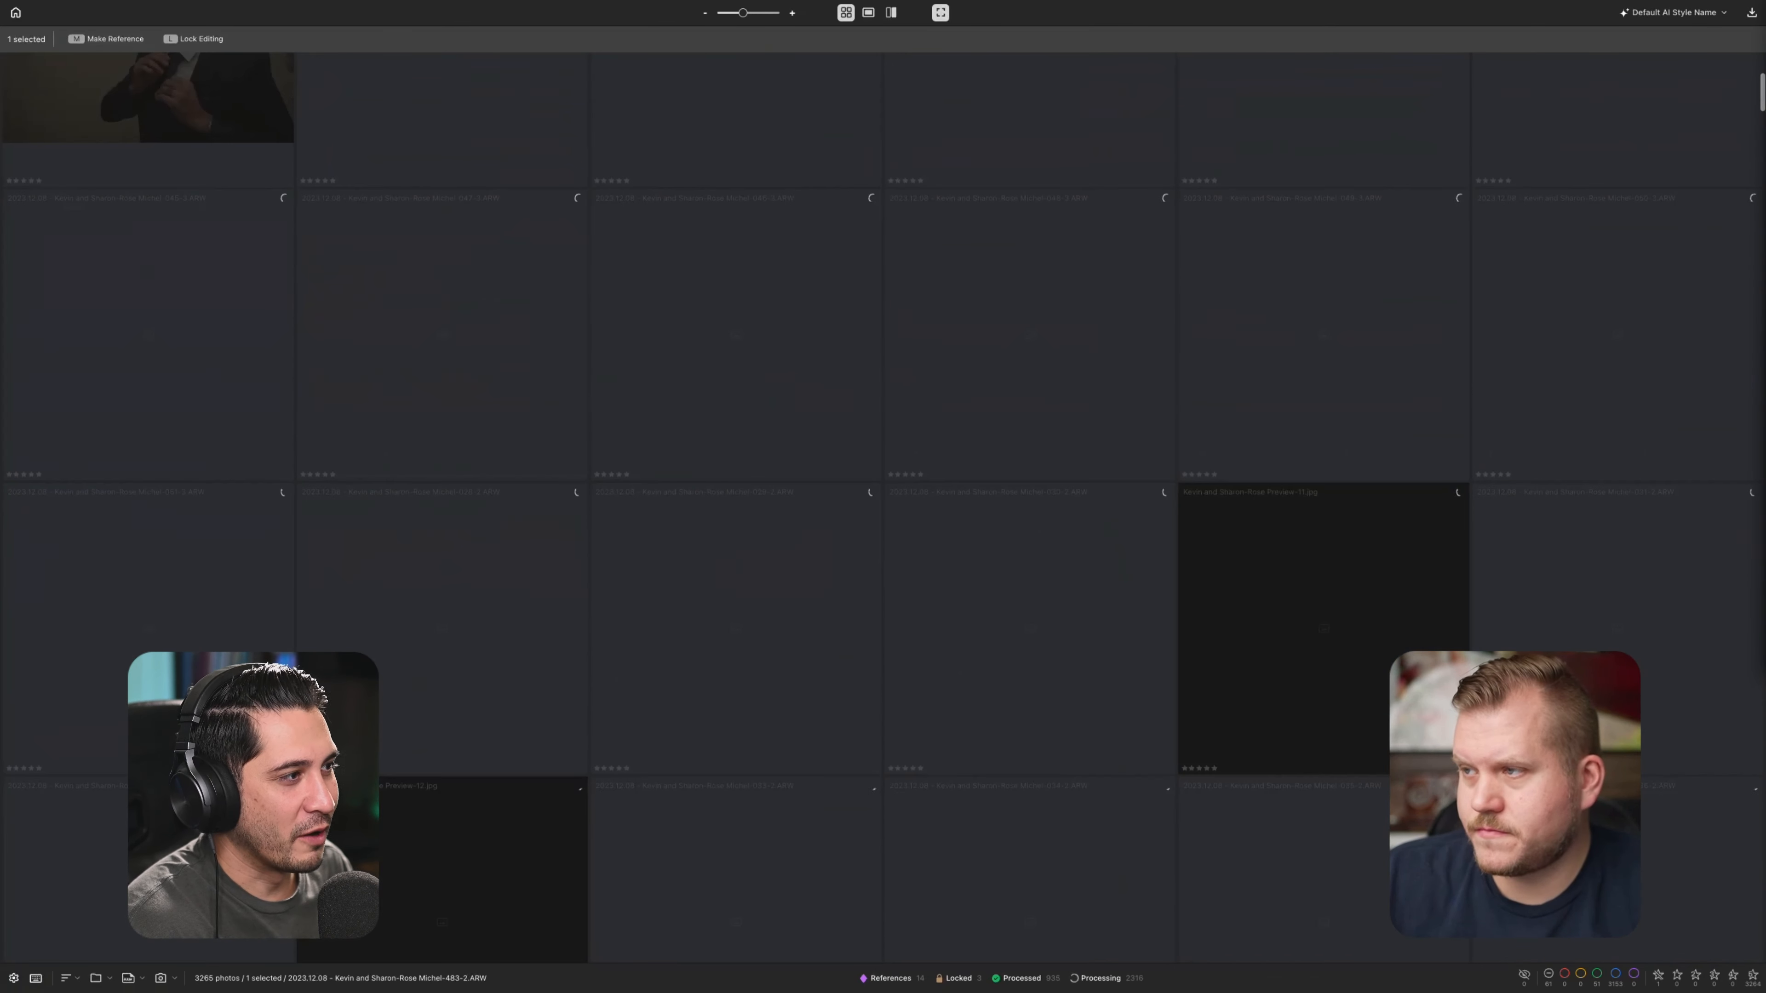
pyautogui.scroll(-6, 883, 507)
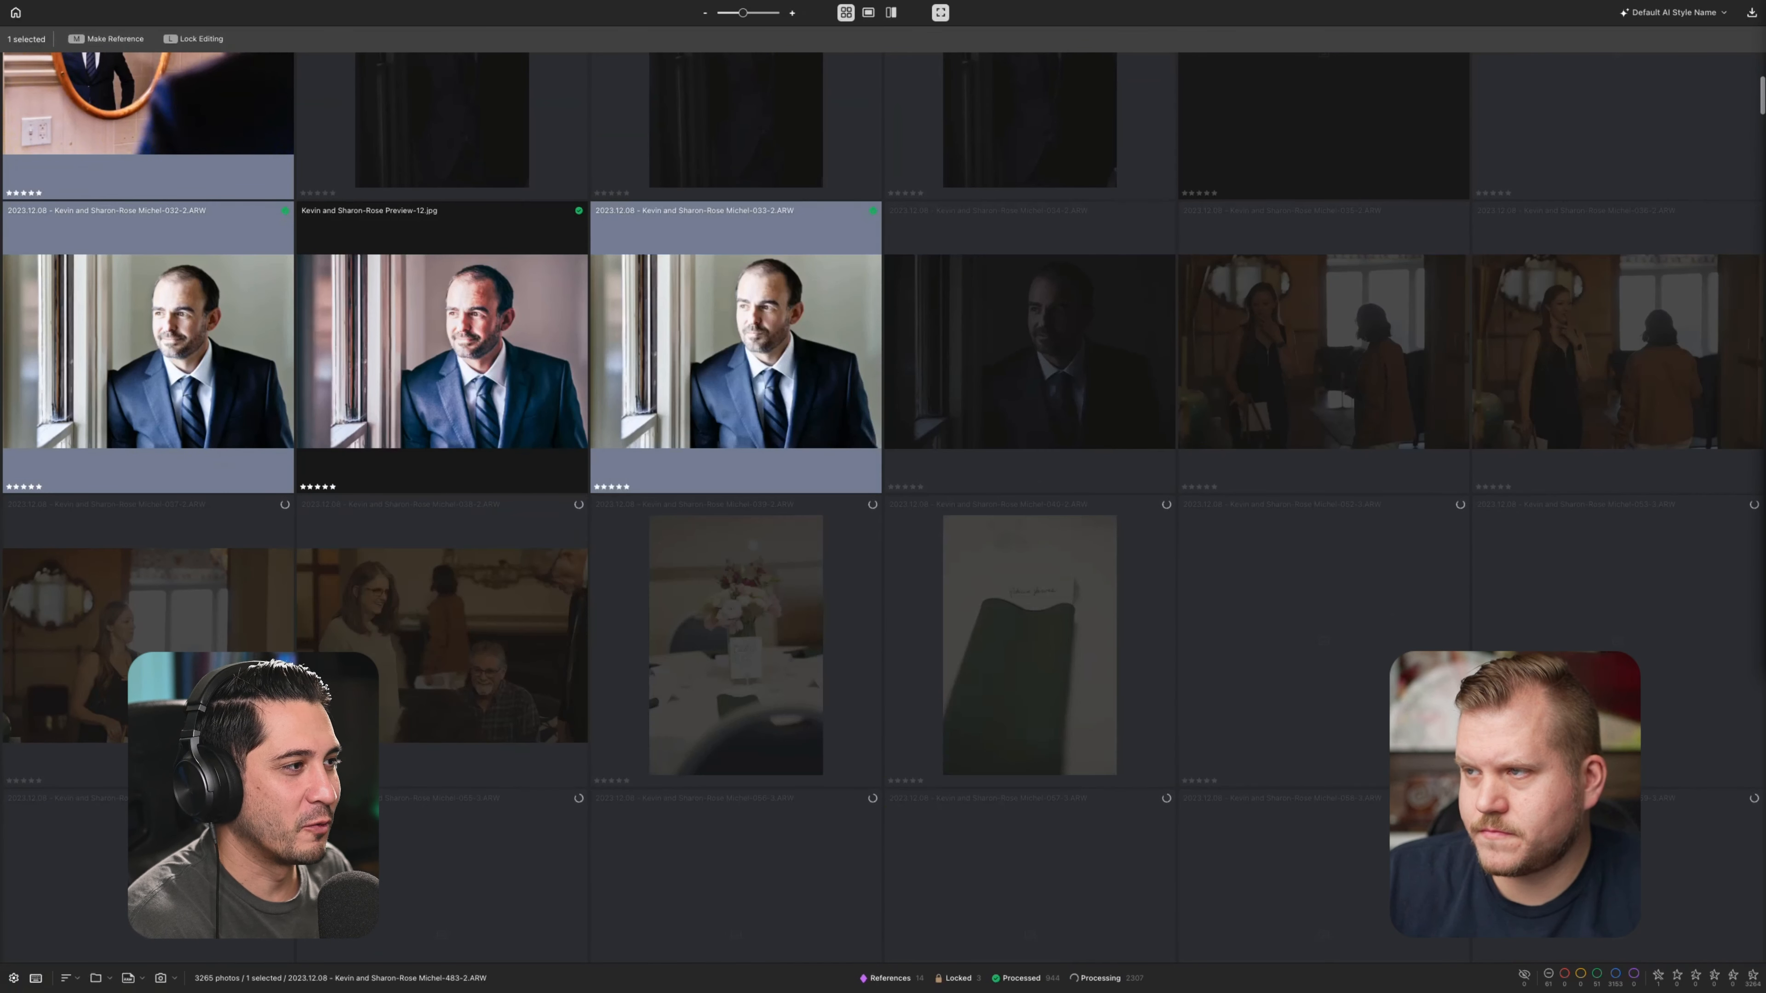
pyautogui.scroll(-4, 883, 507)
pyautogui.scroll(-1, 883, 508)
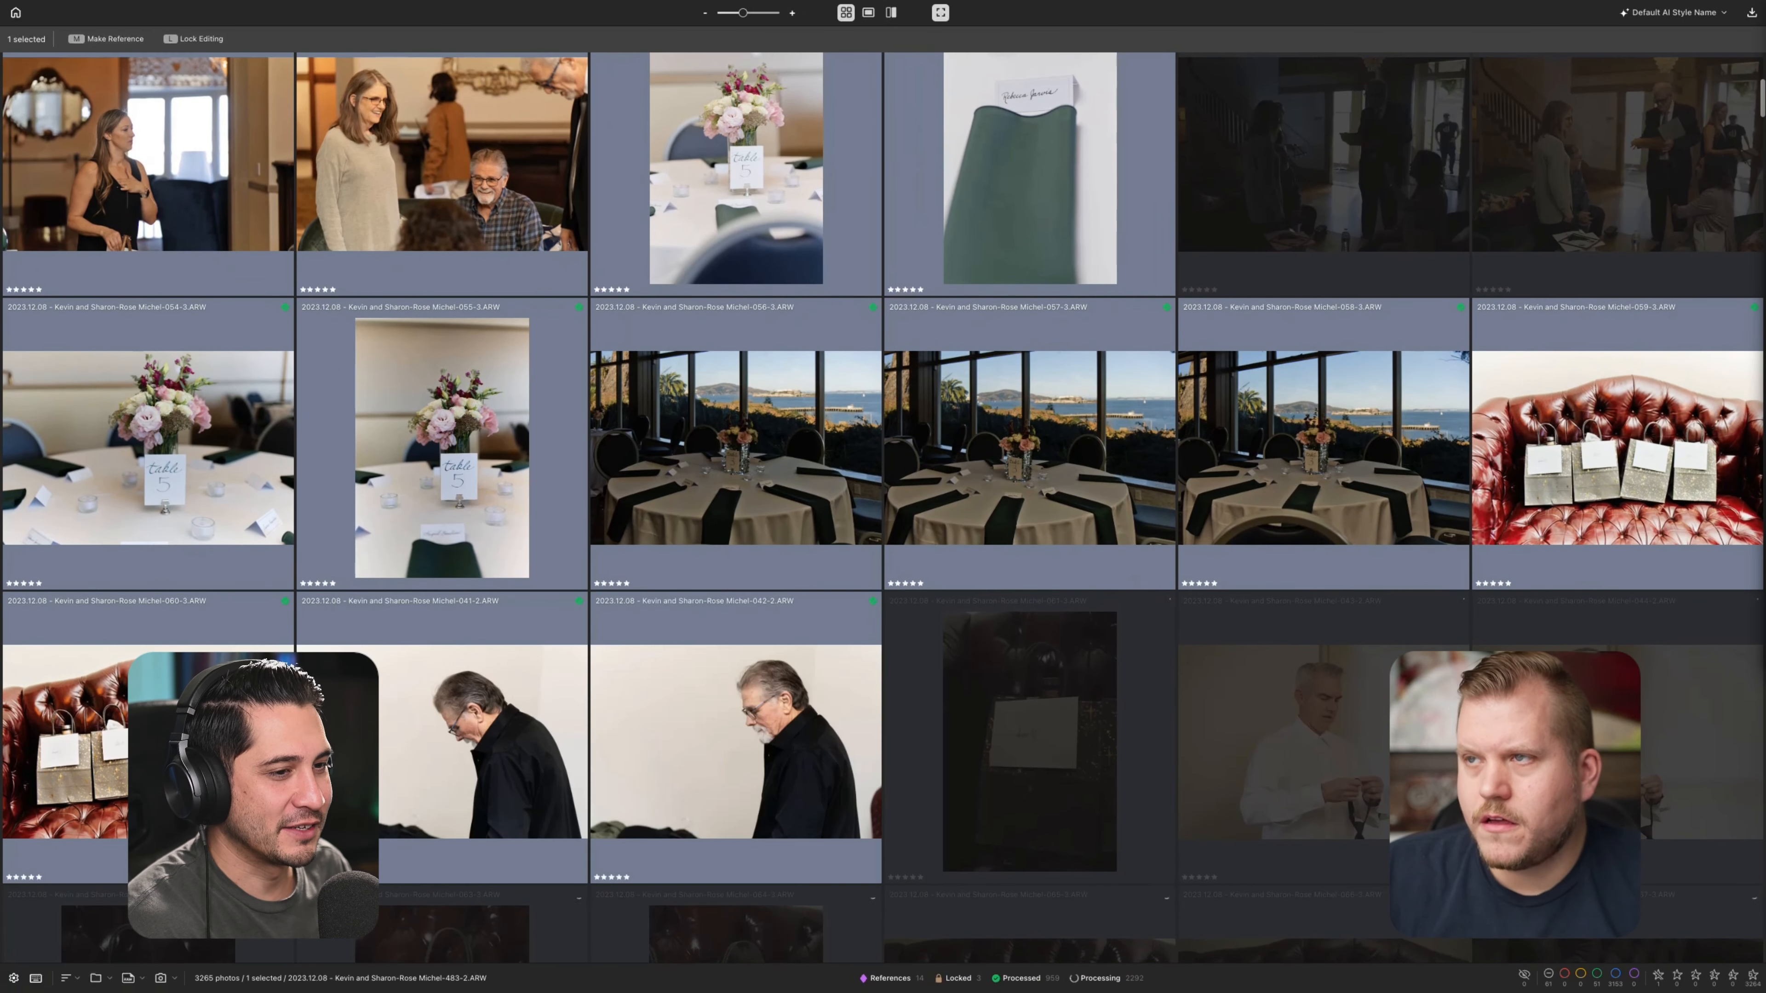
pyautogui.scroll(-3, 883, 507)
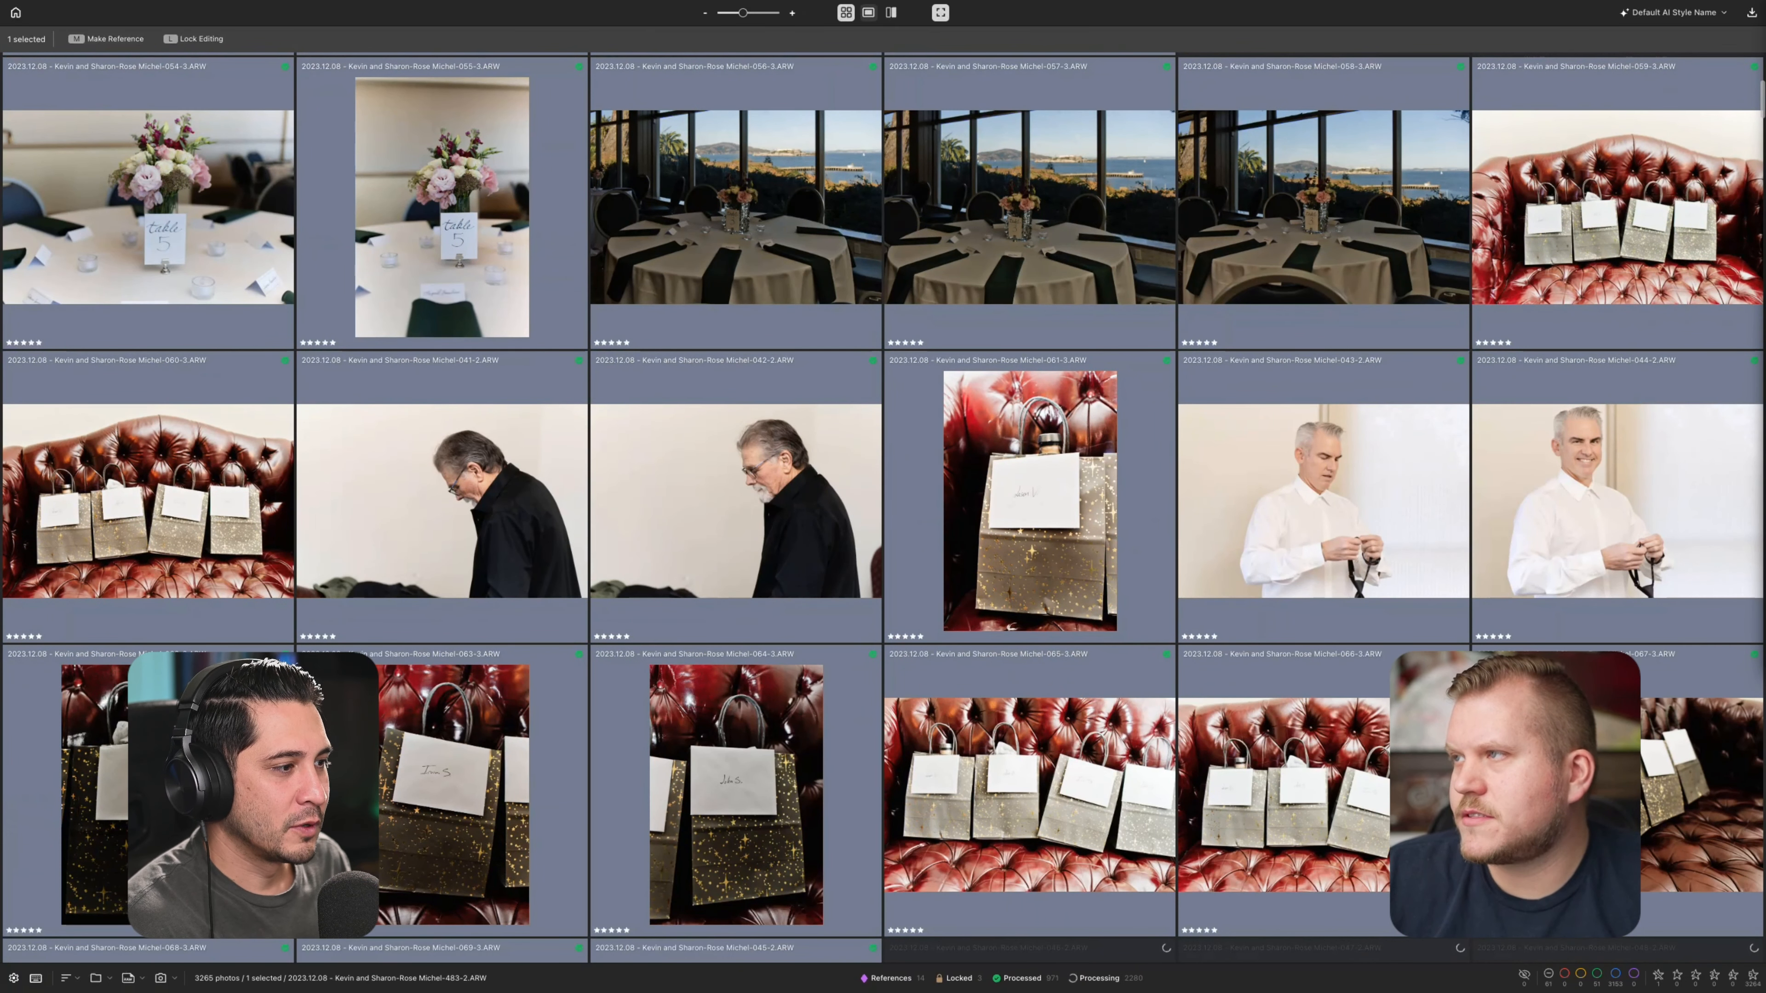
# Check the raw ceremony kiss photo enlarged, and examine the processed bridal party, family, couple and staircase photos in the grid
pyautogui.press('e')
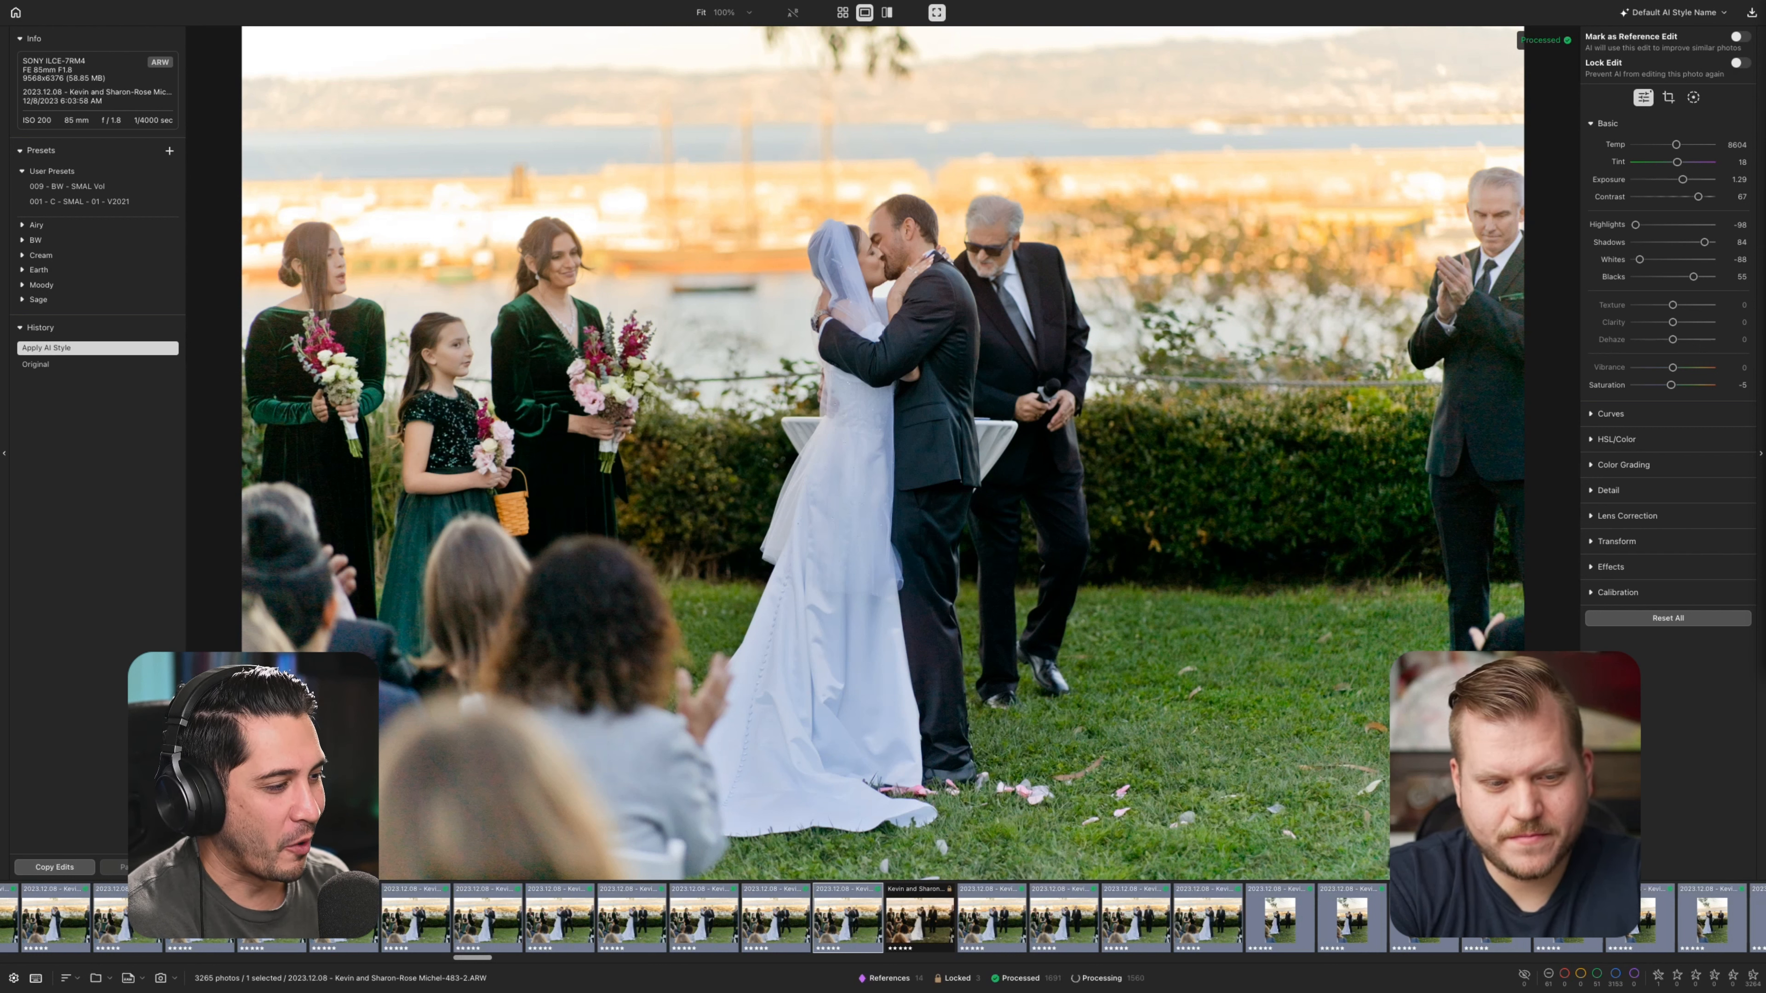
pyautogui.press('g')
pyautogui.scroll(-15, 883, 508)
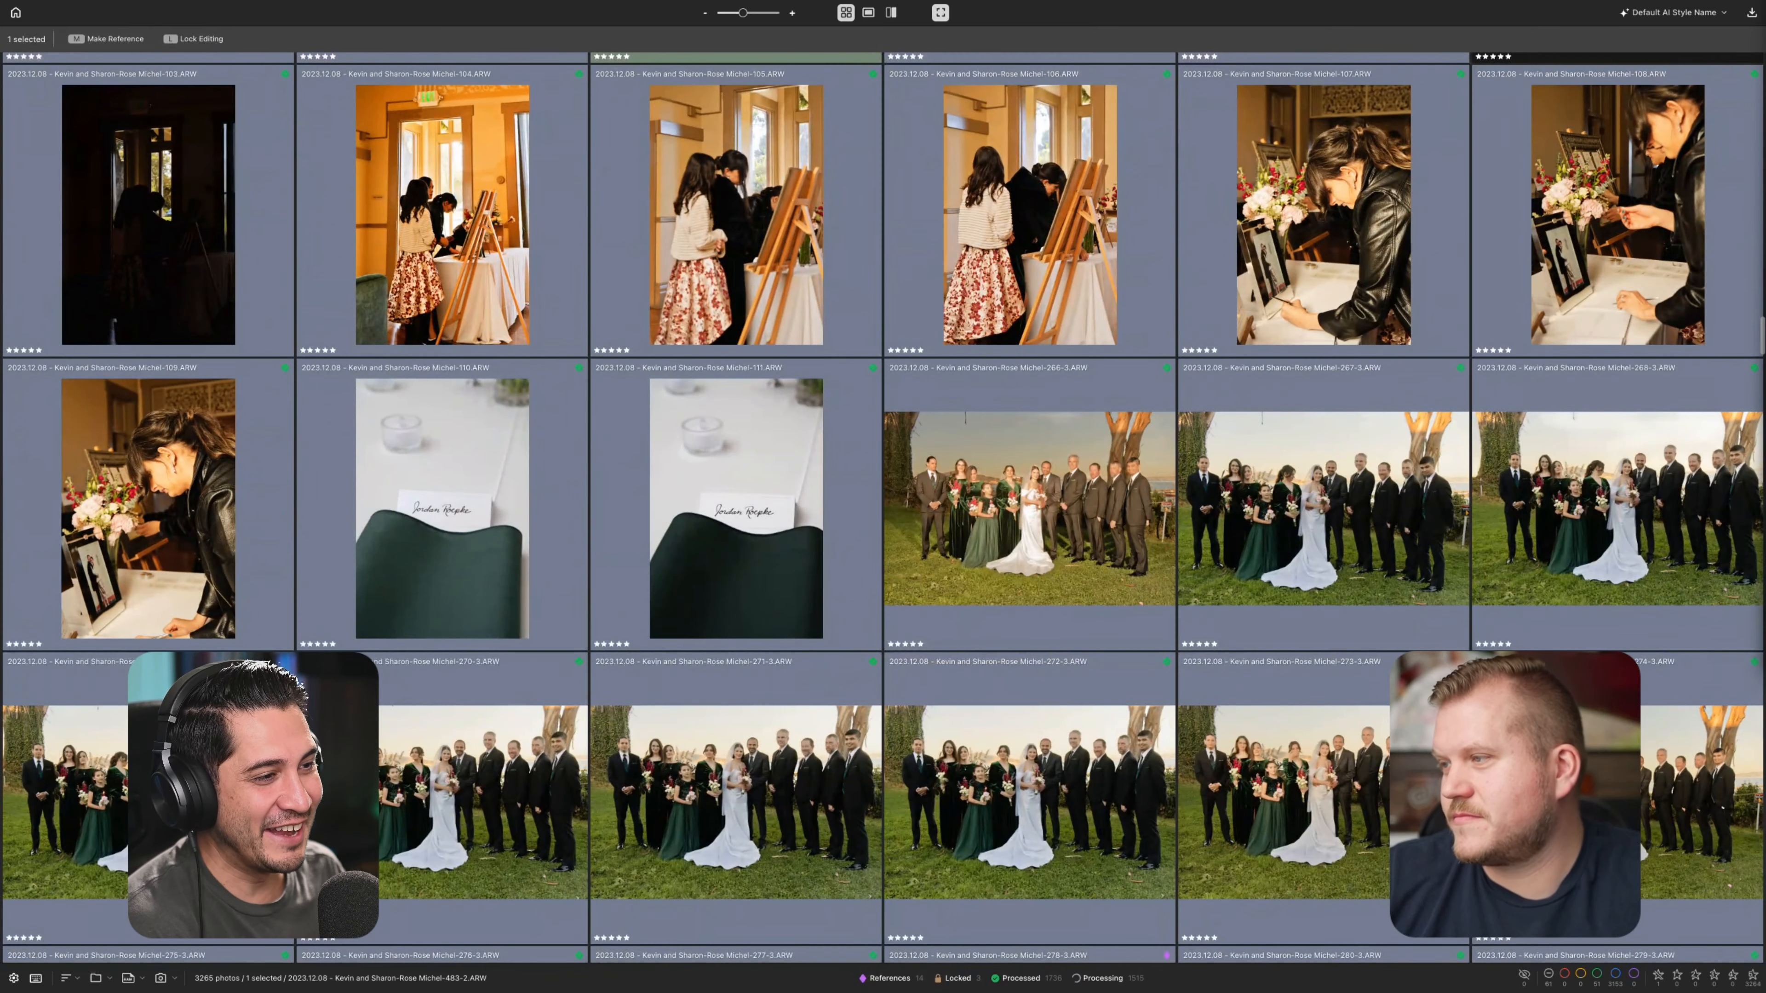
pyautogui.scroll(-1, 883, 507)
pyautogui.scroll(-1, 883, 508)
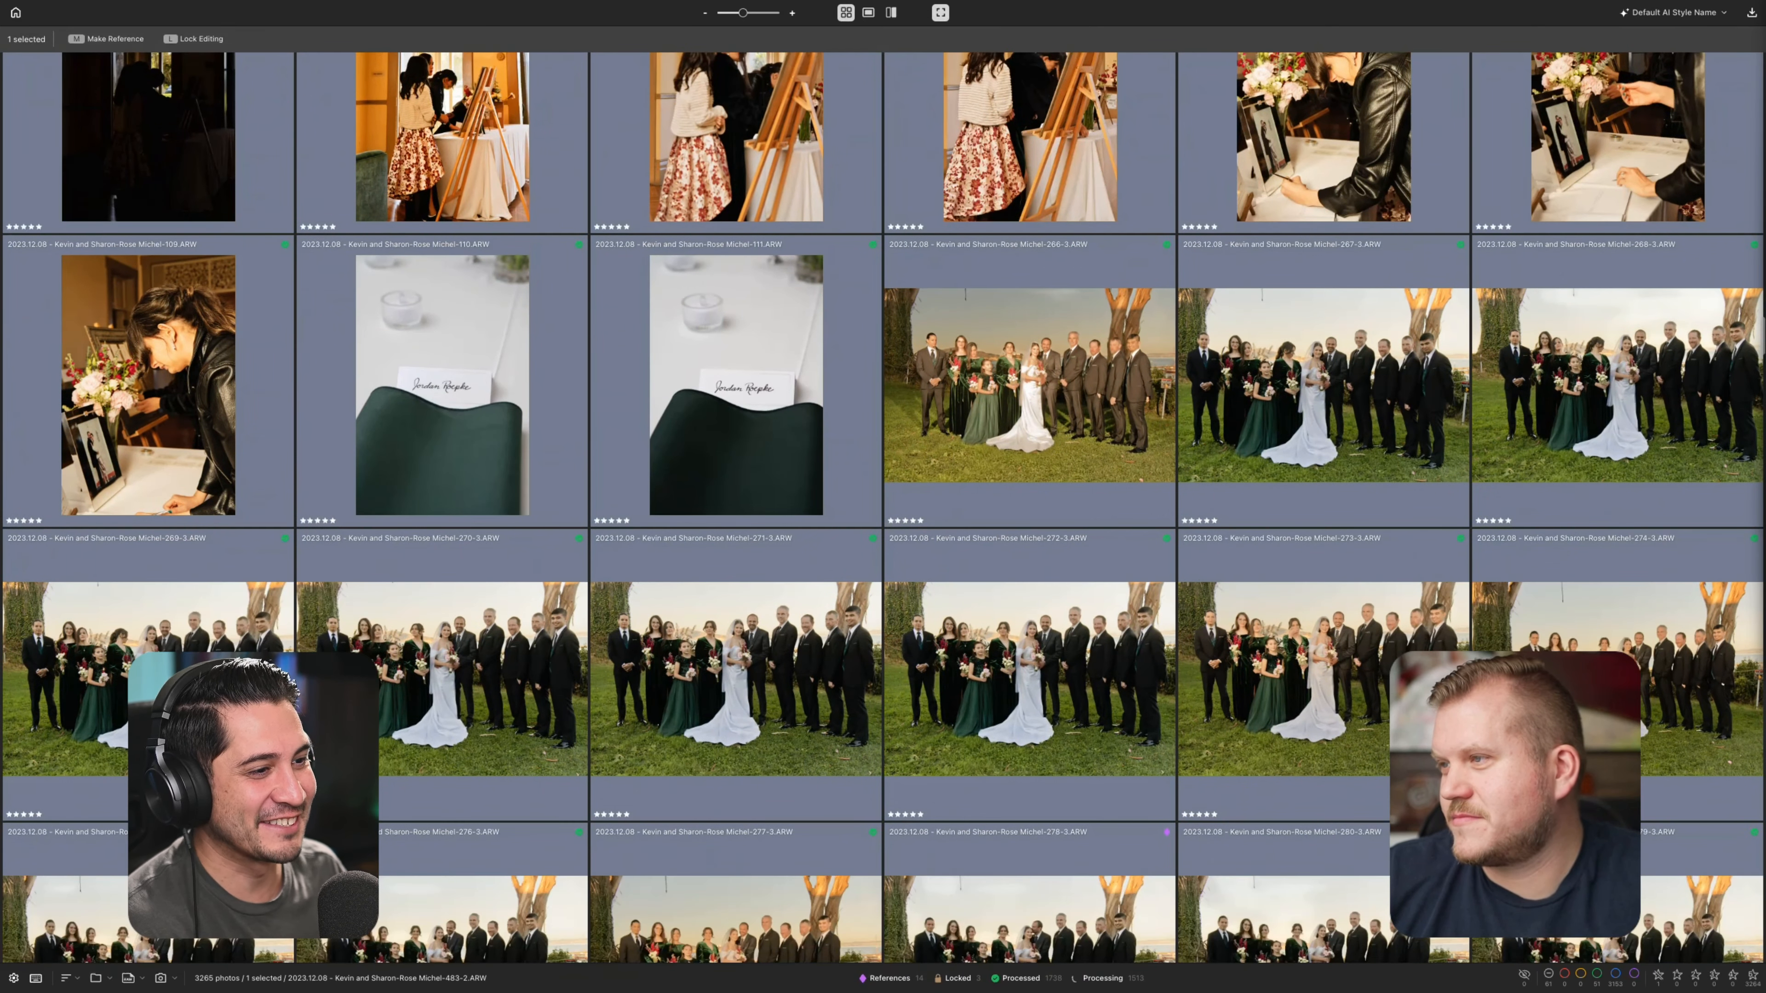
pyautogui.scroll(-10, 883, 508)
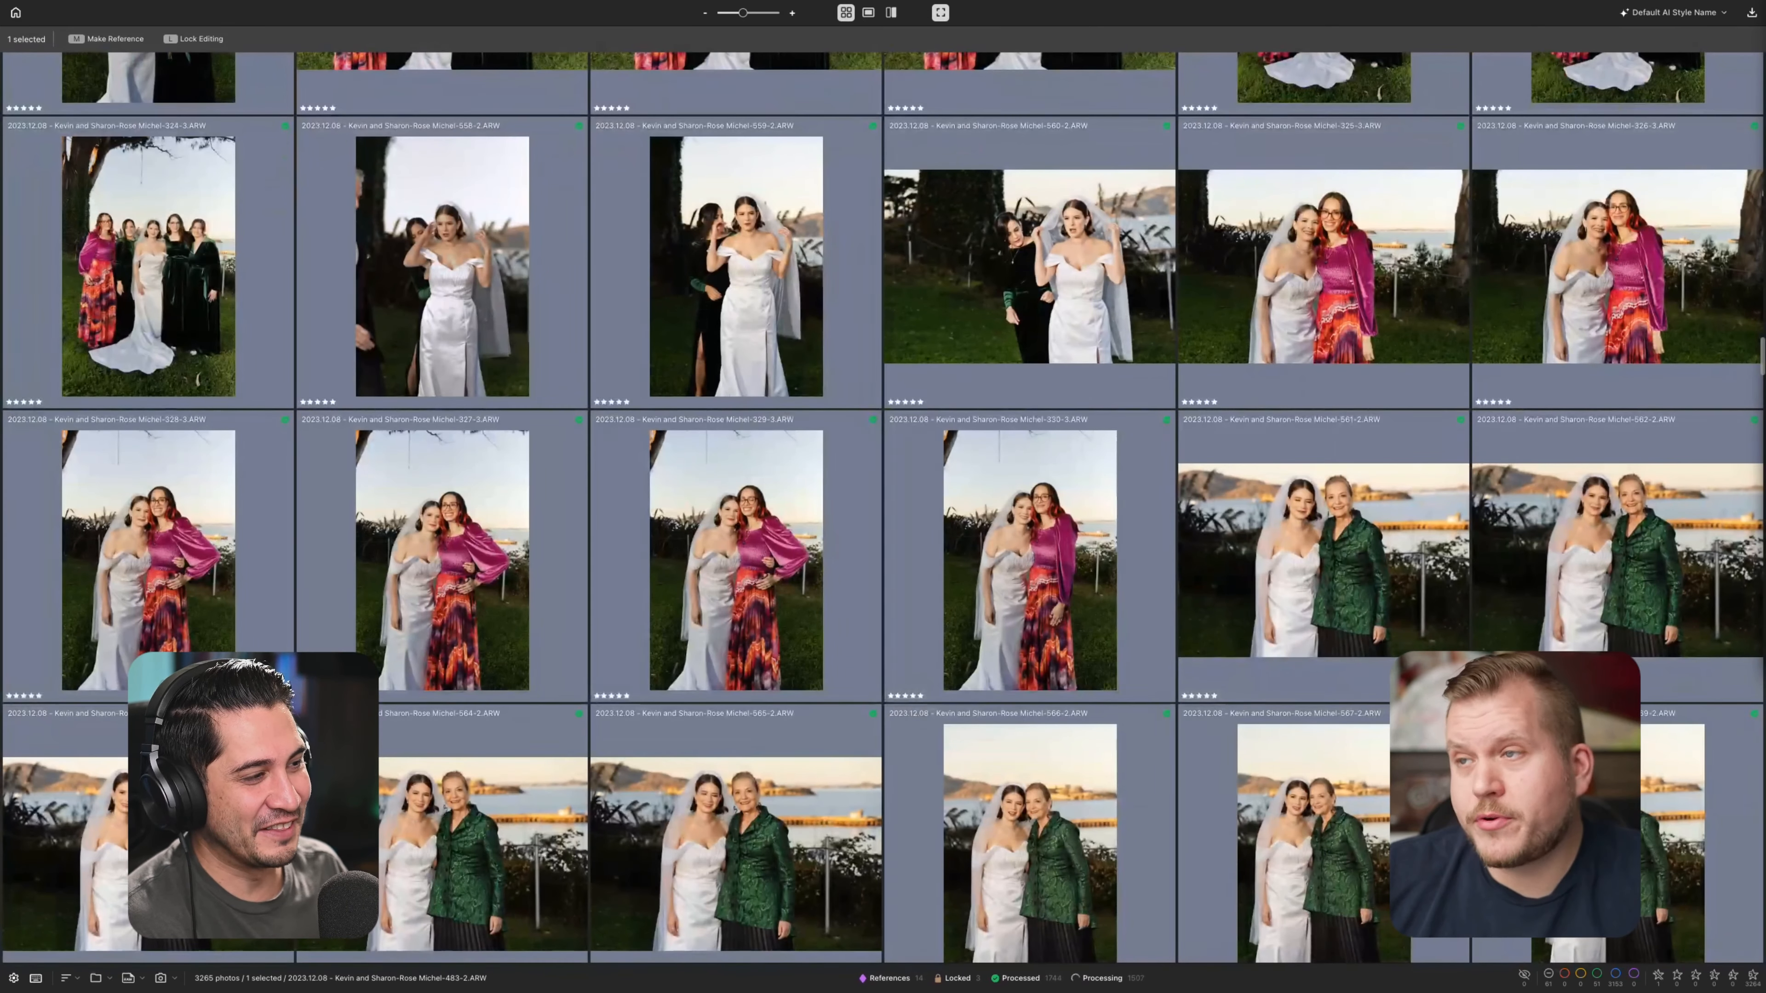
pyautogui.scroll(-15, 883, 507)
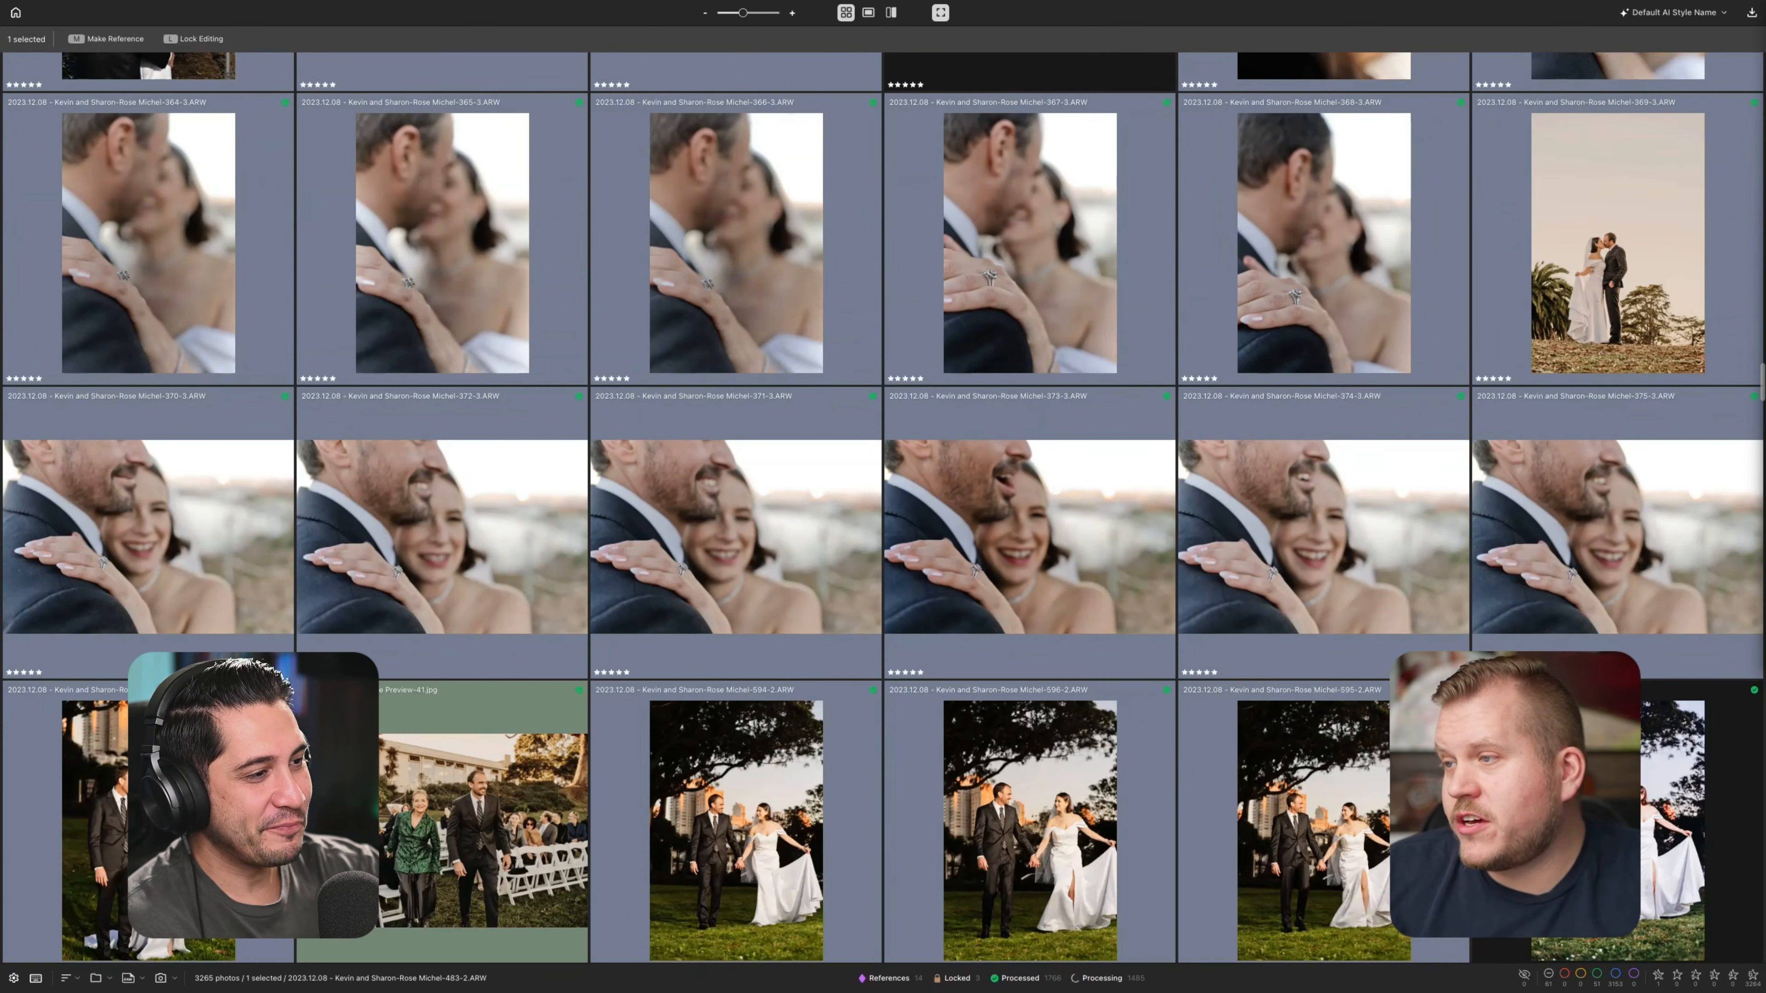
pyautogui.scroll(-10, 883, 507)
pyautogui.scroll(4, 883, 508)
pyautogui.scroll(-10, 883, 507)
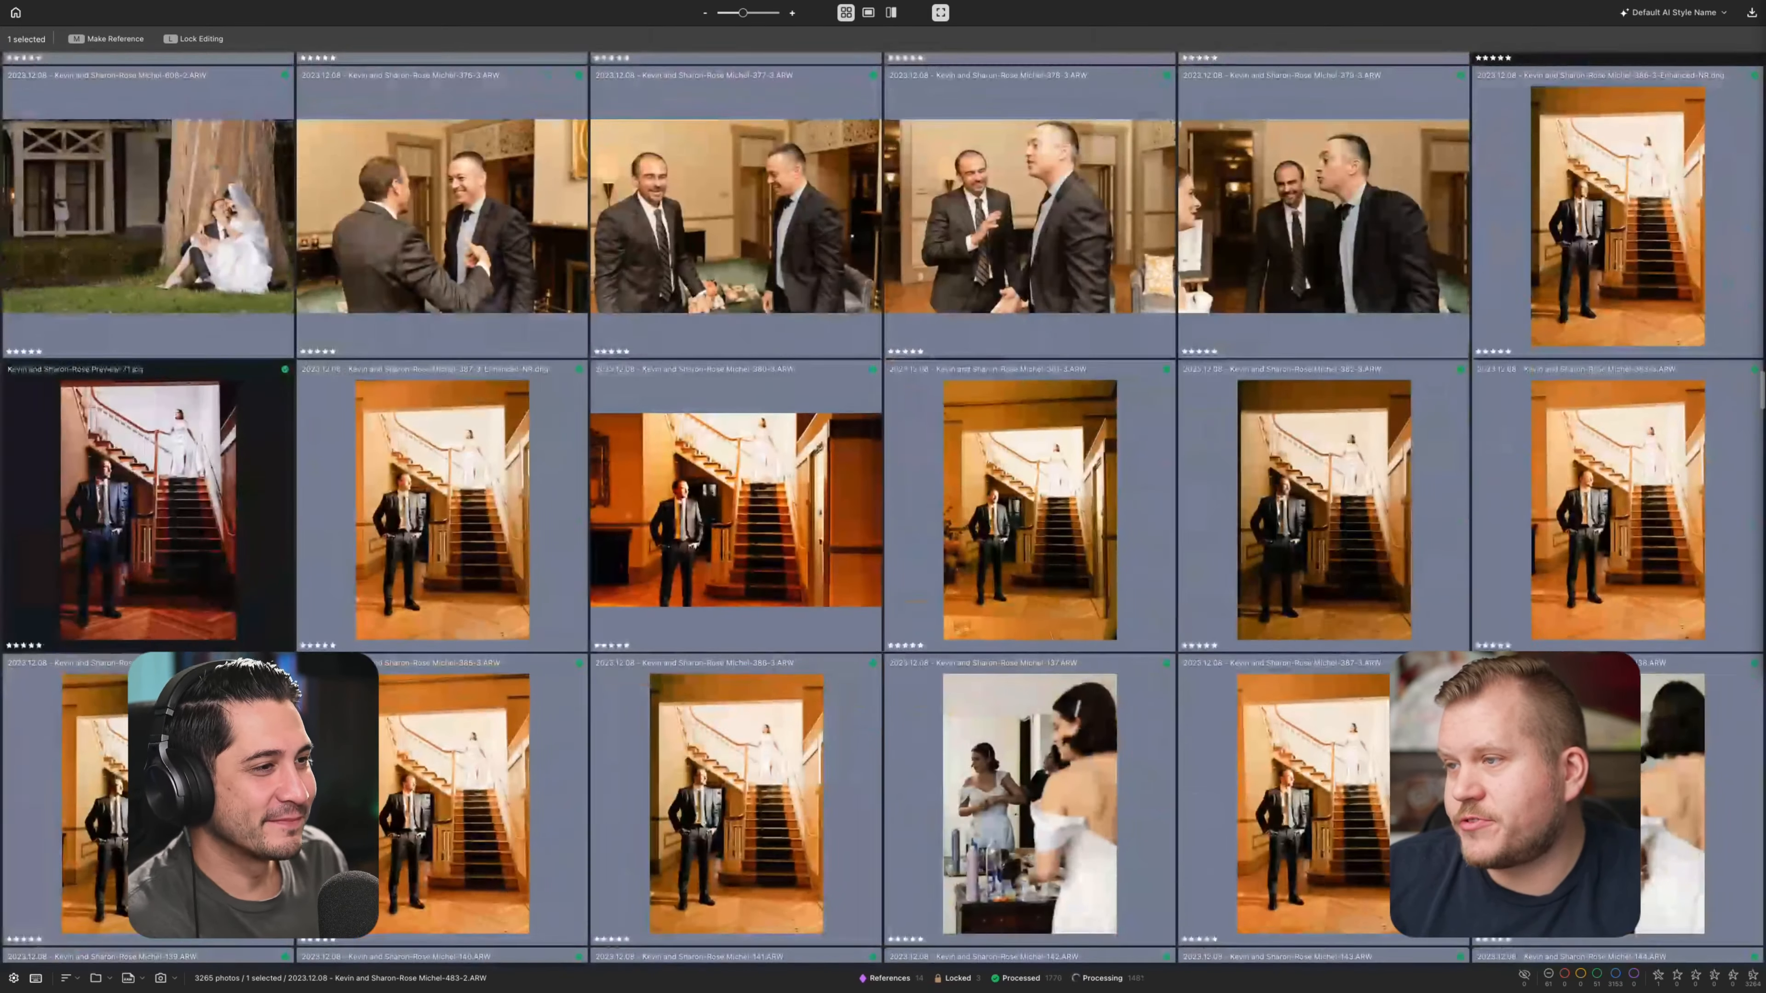
pyautogui.scroll(5, 883, 508)
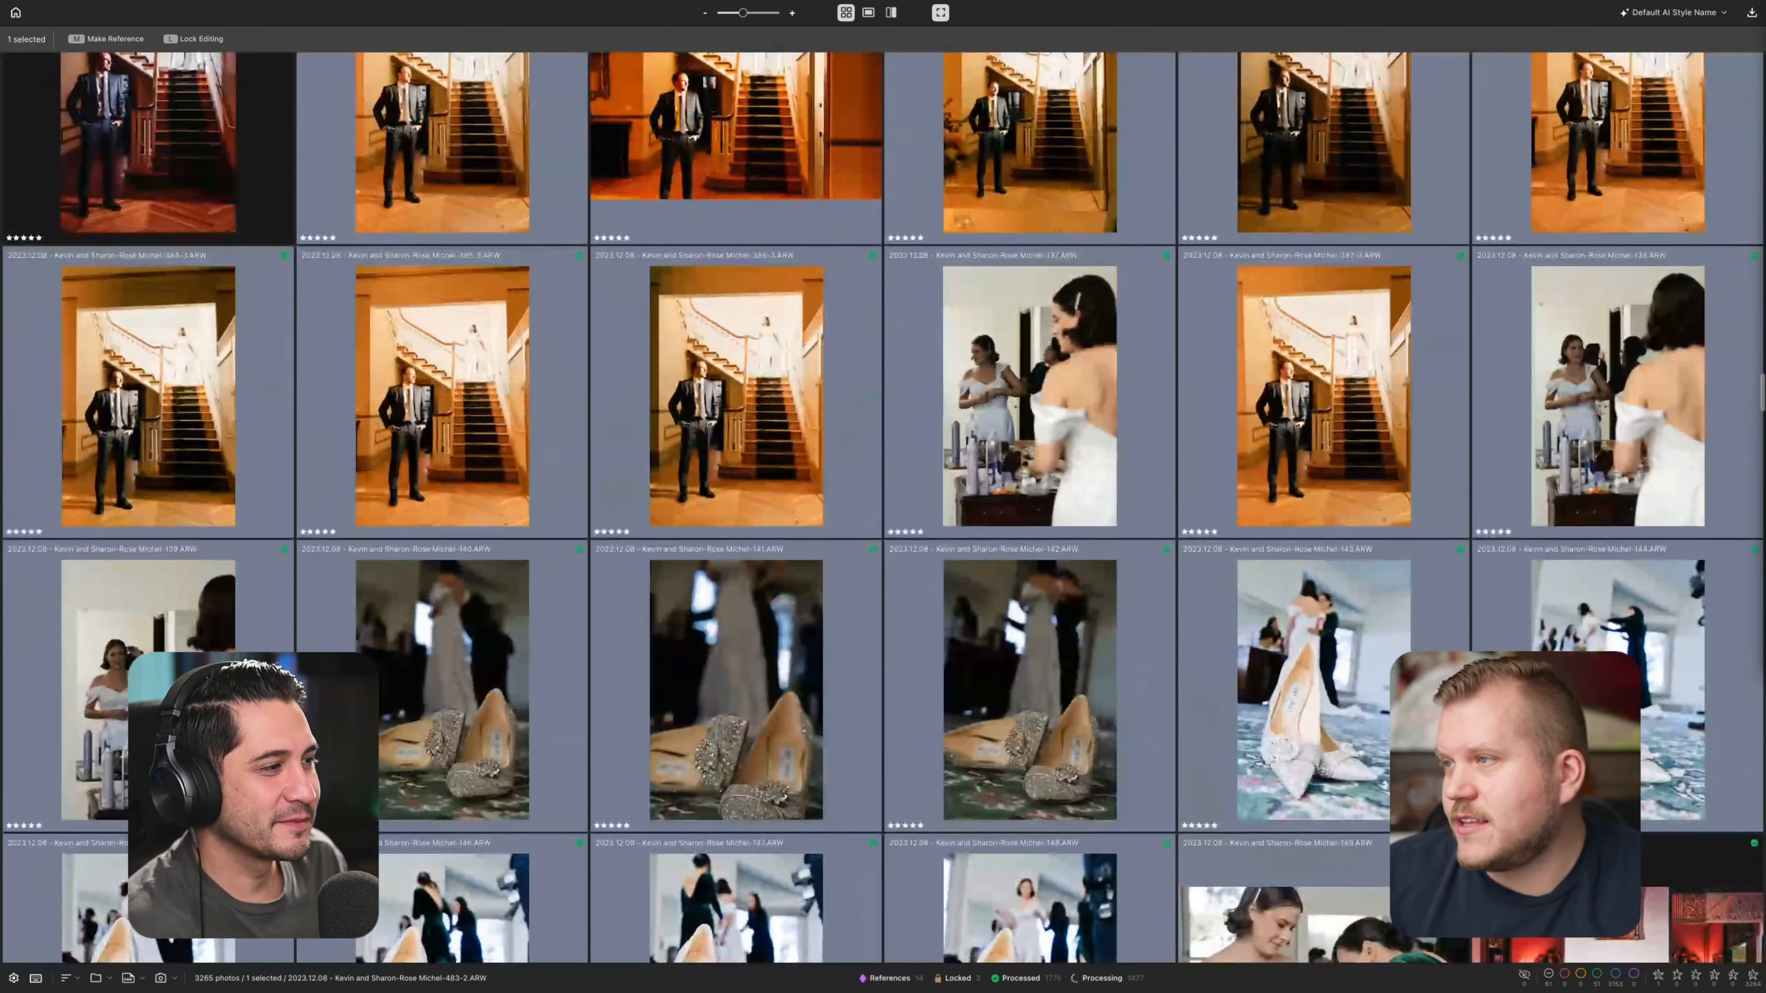
pyautogui.scroll(1, 883, 508)
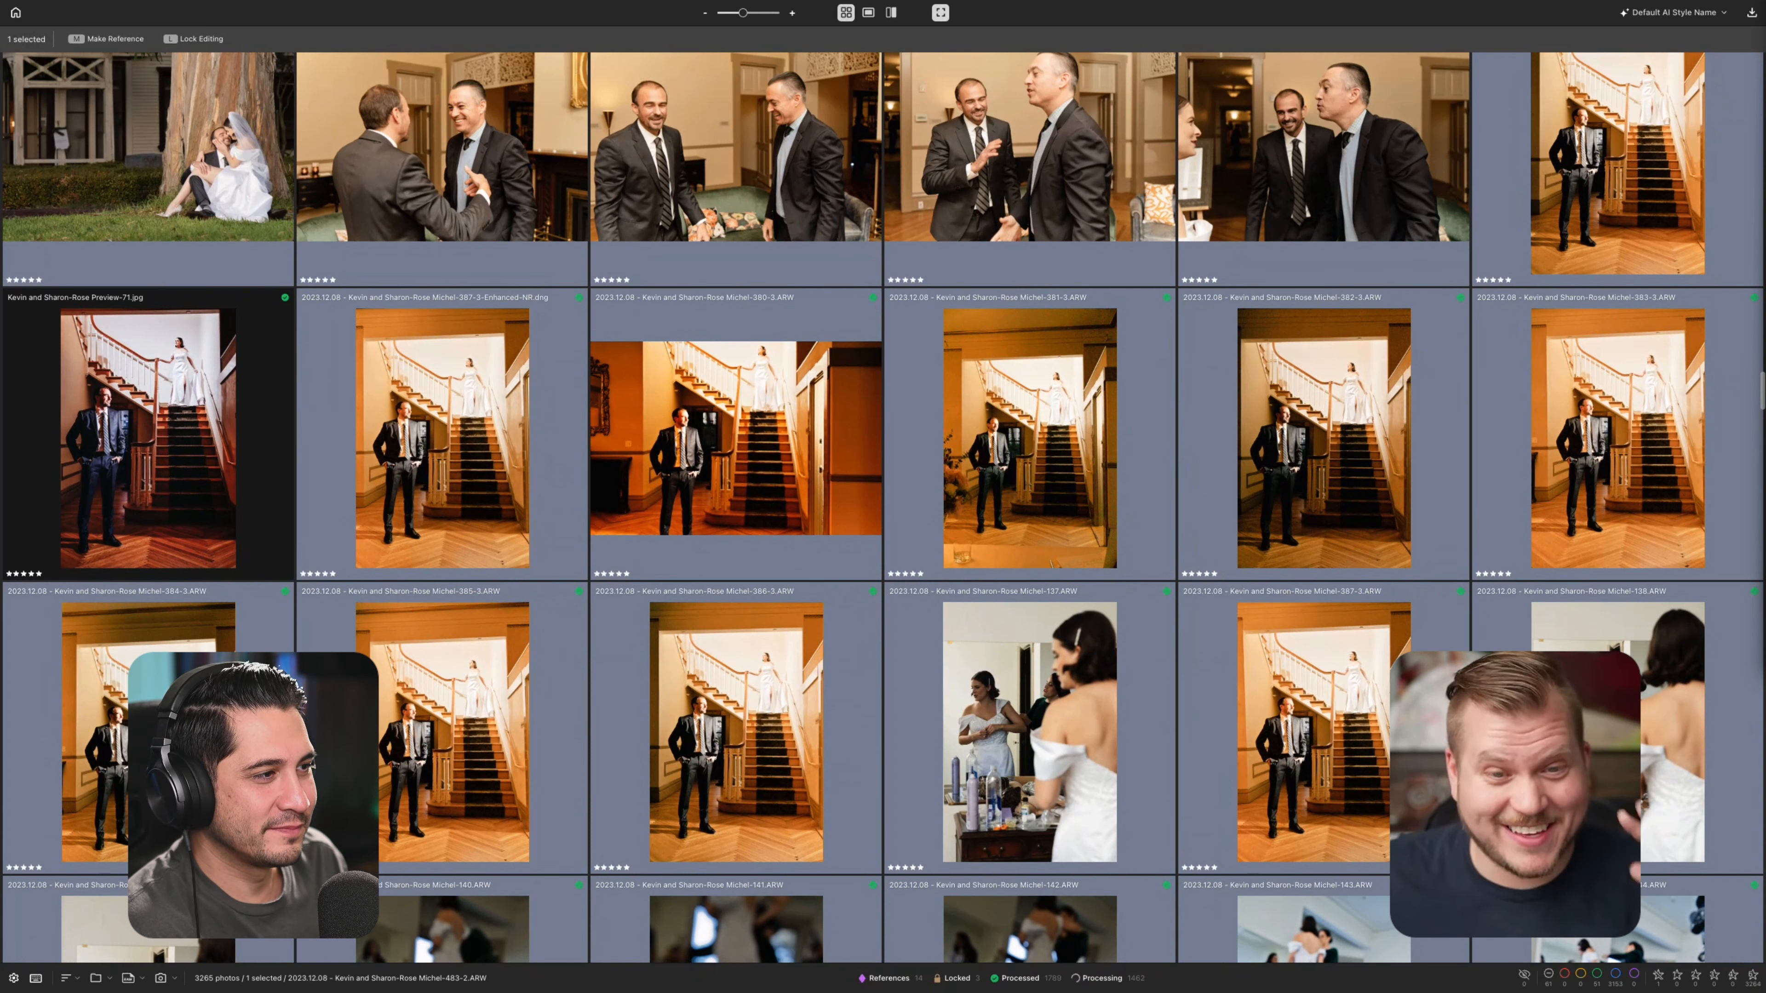
# Open the staircase JPG, Preview-71, in the large single-photo view and restore it to its original state without the AI style
pyautogui.click(148, 437)
pyautogui.press('Right')
pyautogui.press('Left')
pyautogui.press('e')
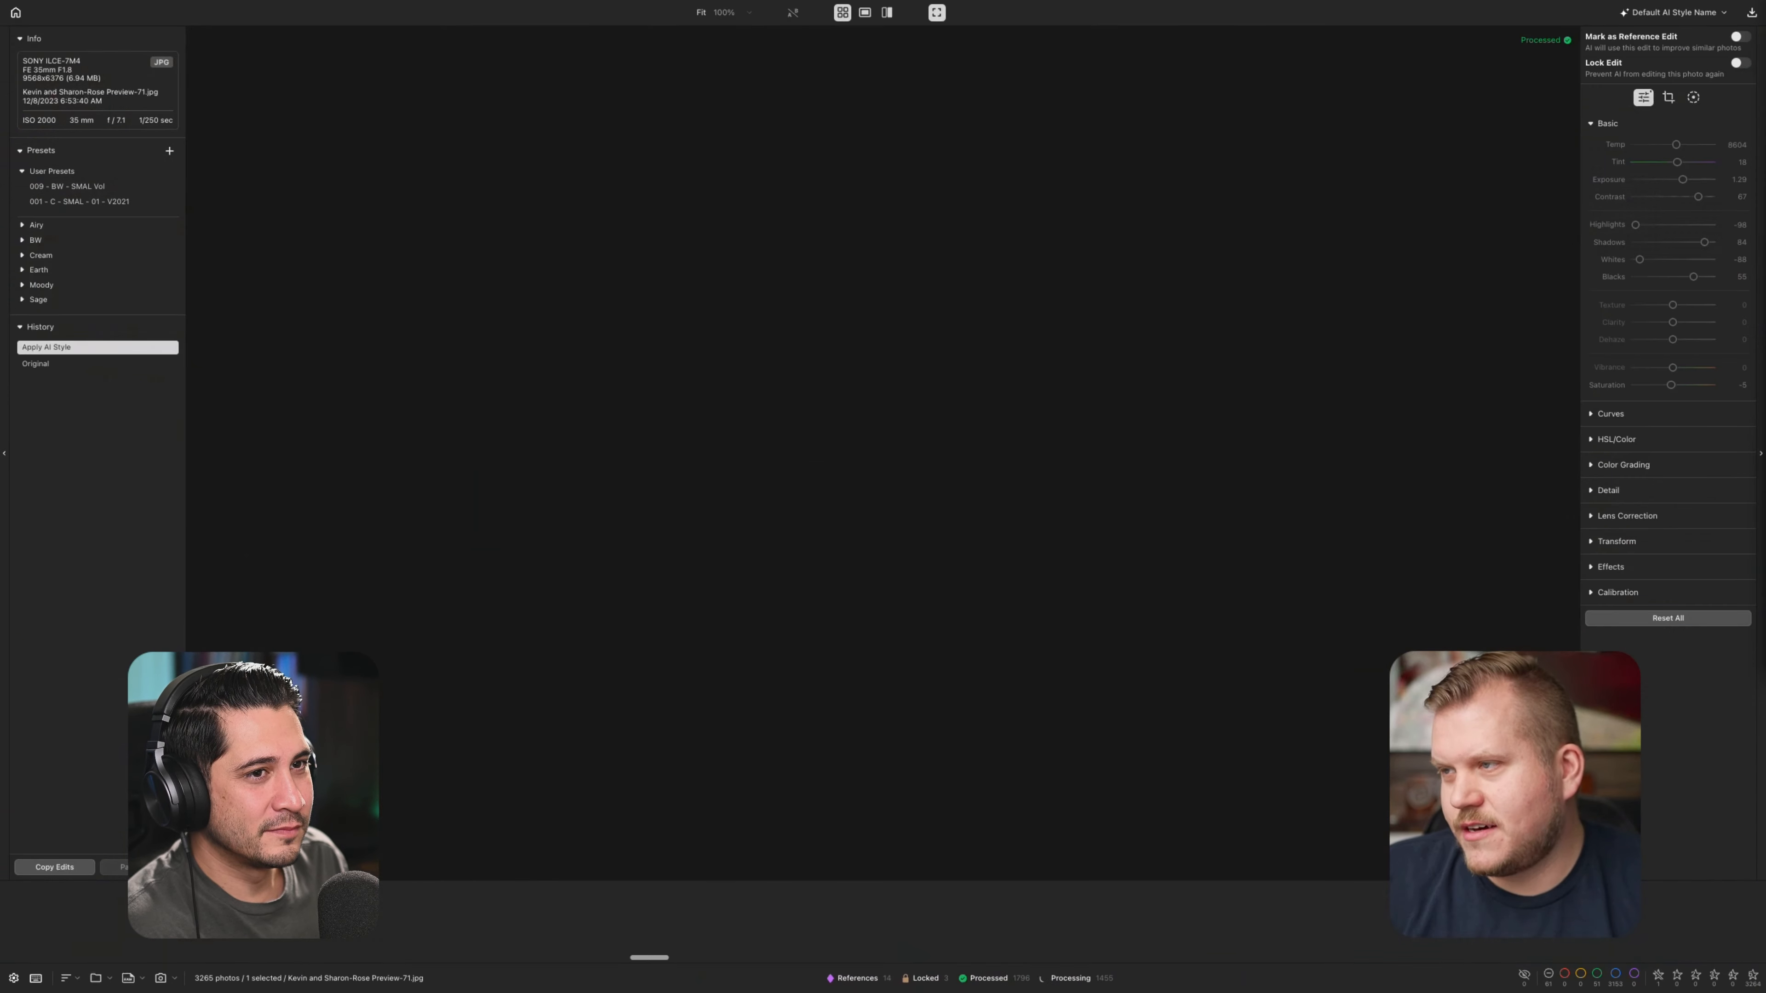
pyautogui.hotkey('ctrl', 'z')
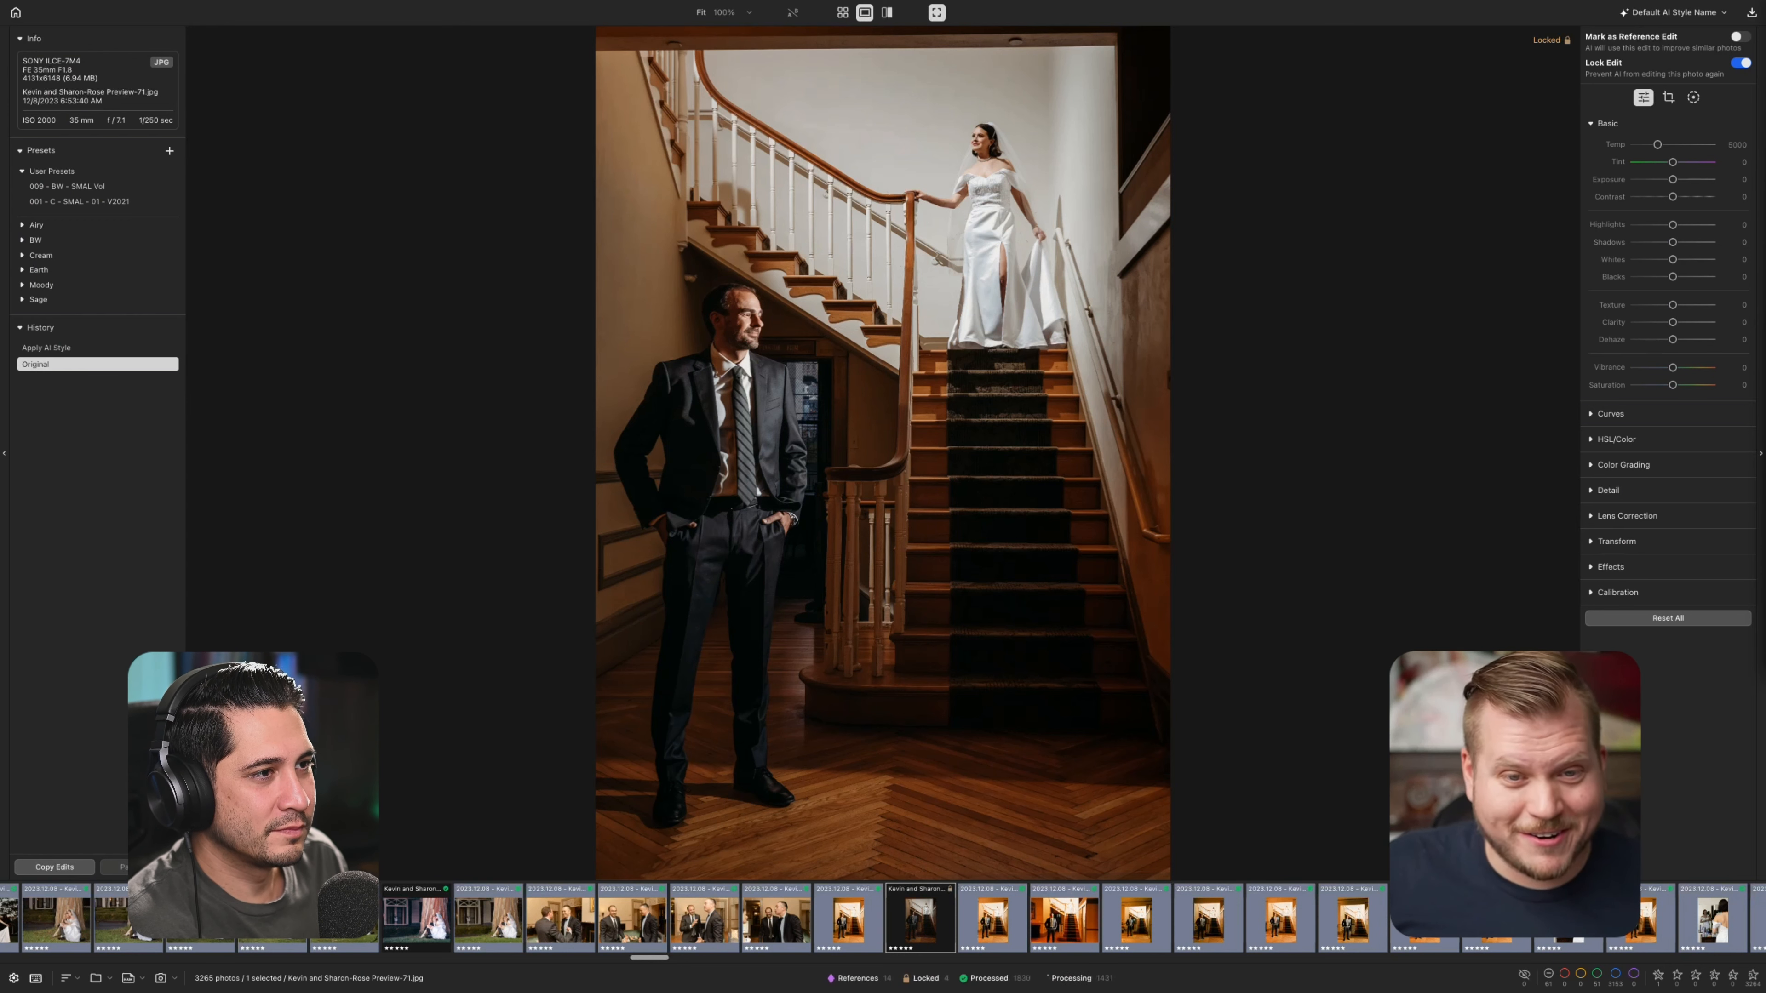
# Set the neighbouring staircase DNG's exposure to -0.7, highlights to 56 and temperature to 5043, and compare it with the original JPG
pyautogui.press('Right')
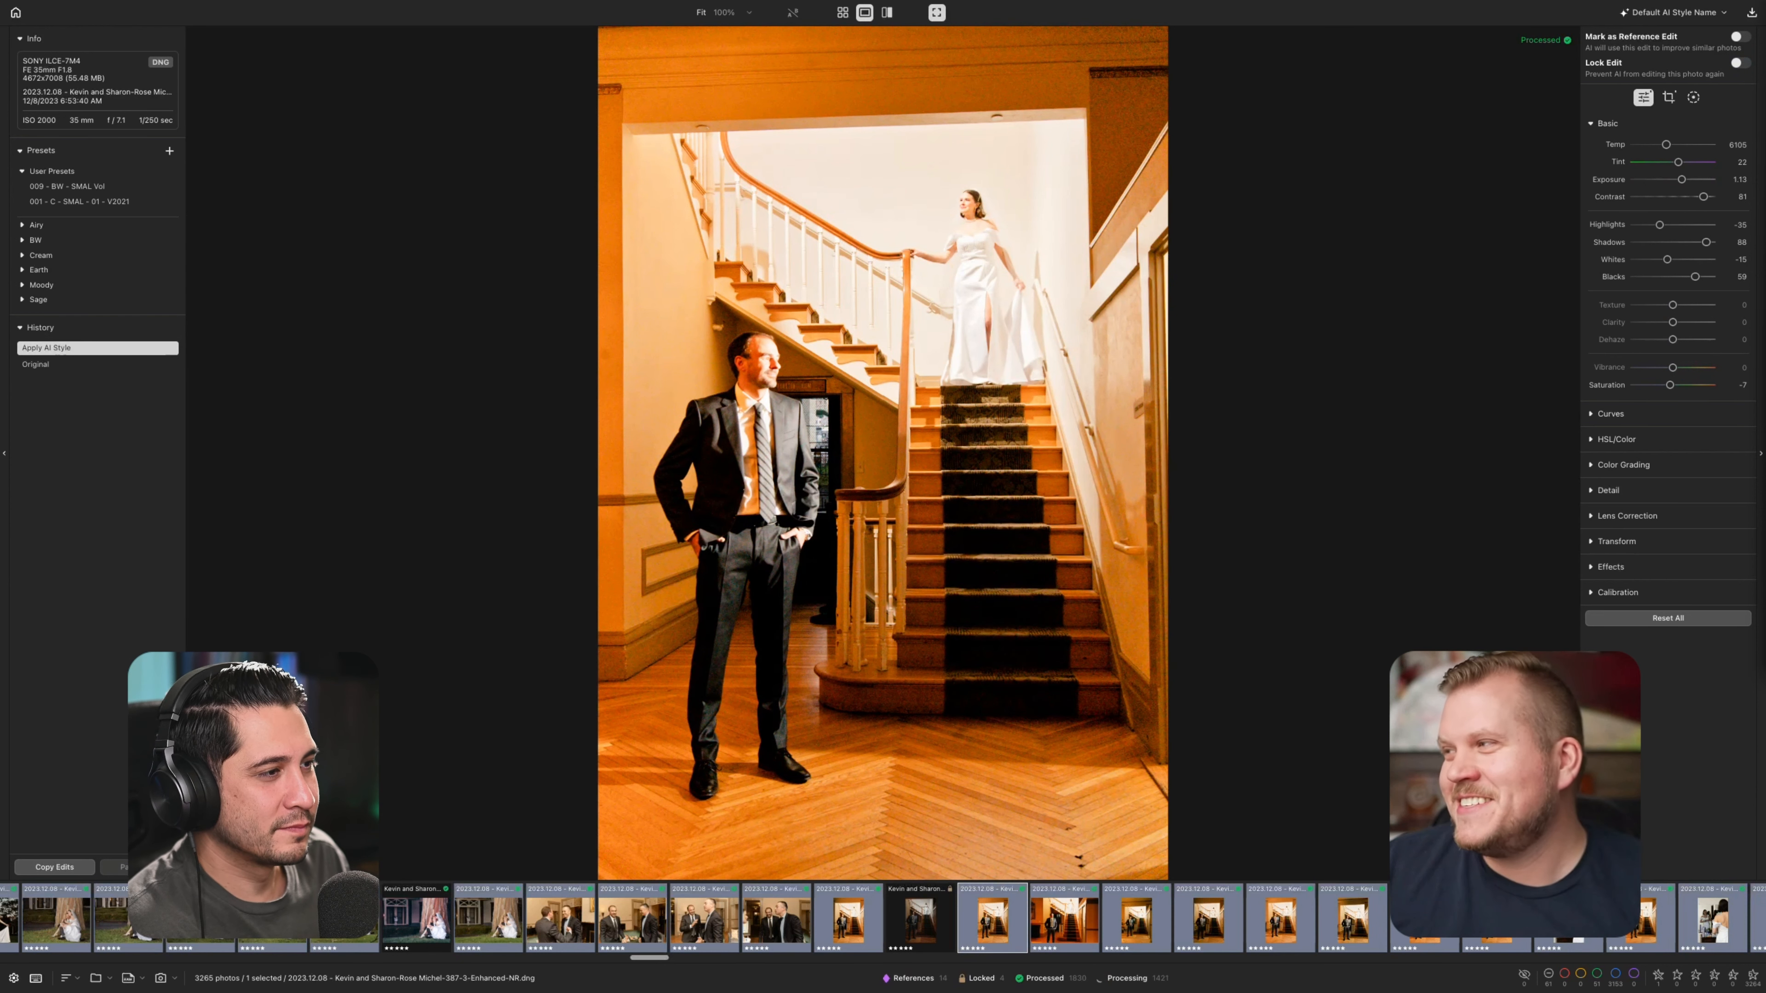
pyautogui.moveTo(1682, 179); pyautogui.dragTo(1694, 225)
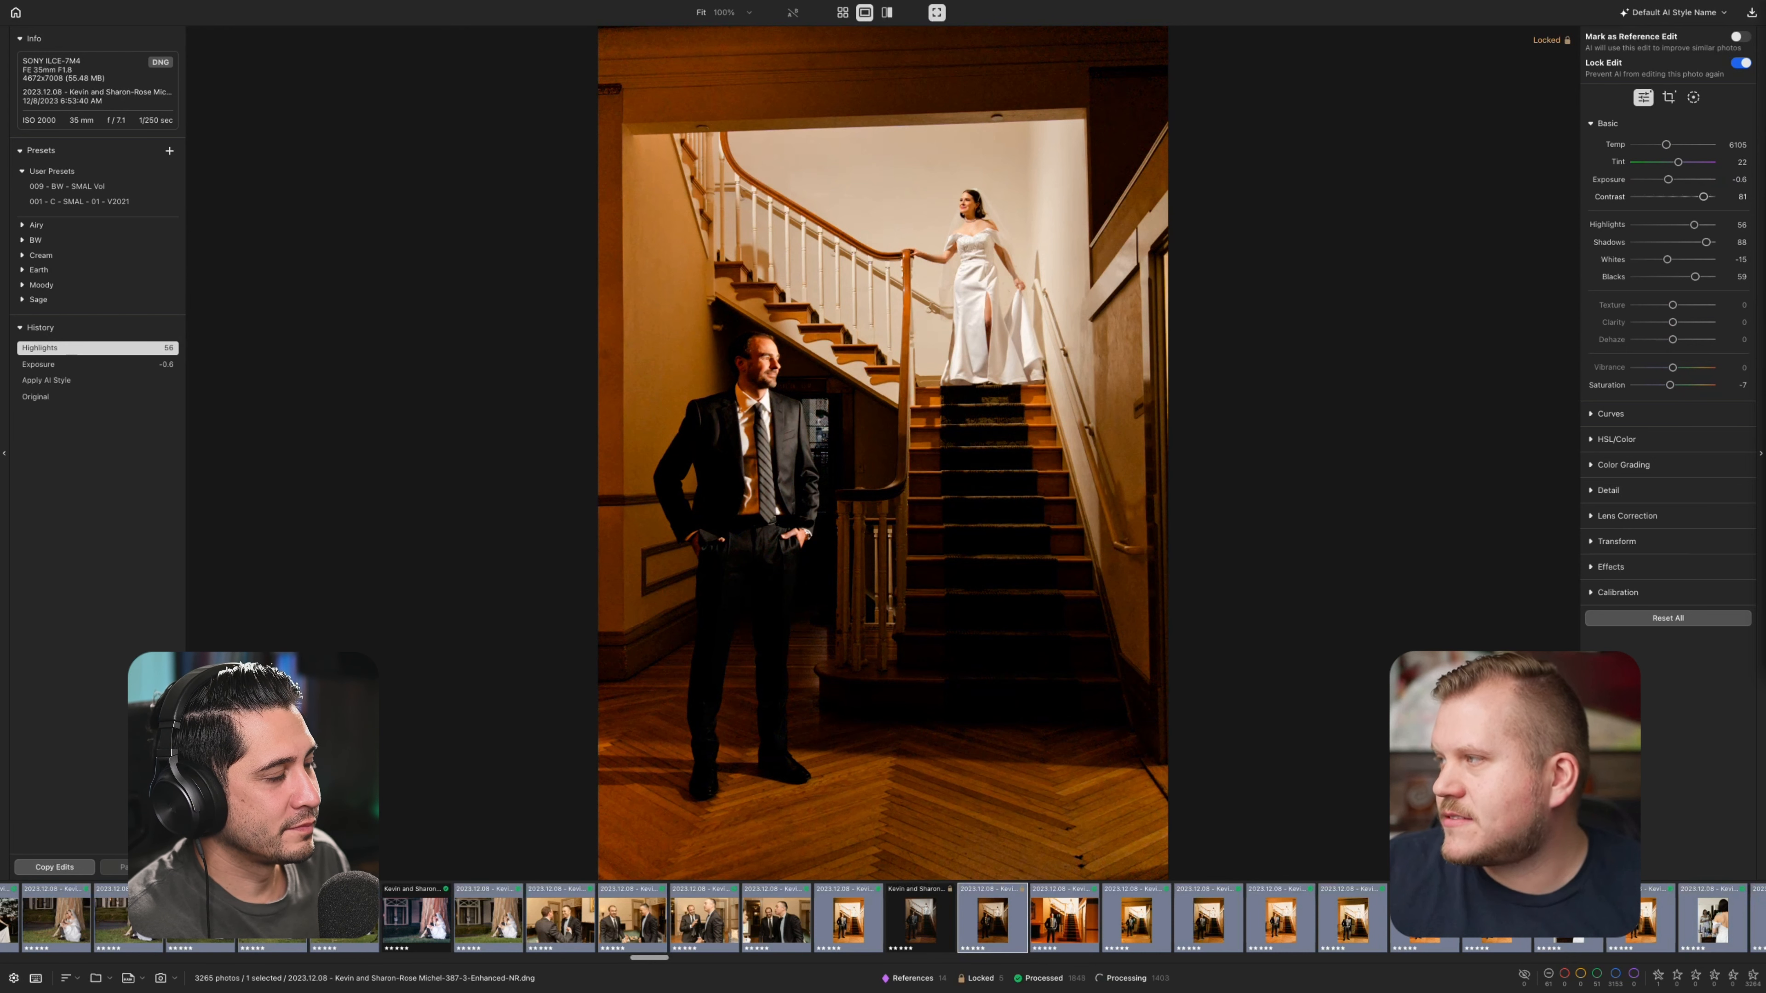
pyautogui.moveTo(1668, 179); pyautogui.dragTo(1659, 144)
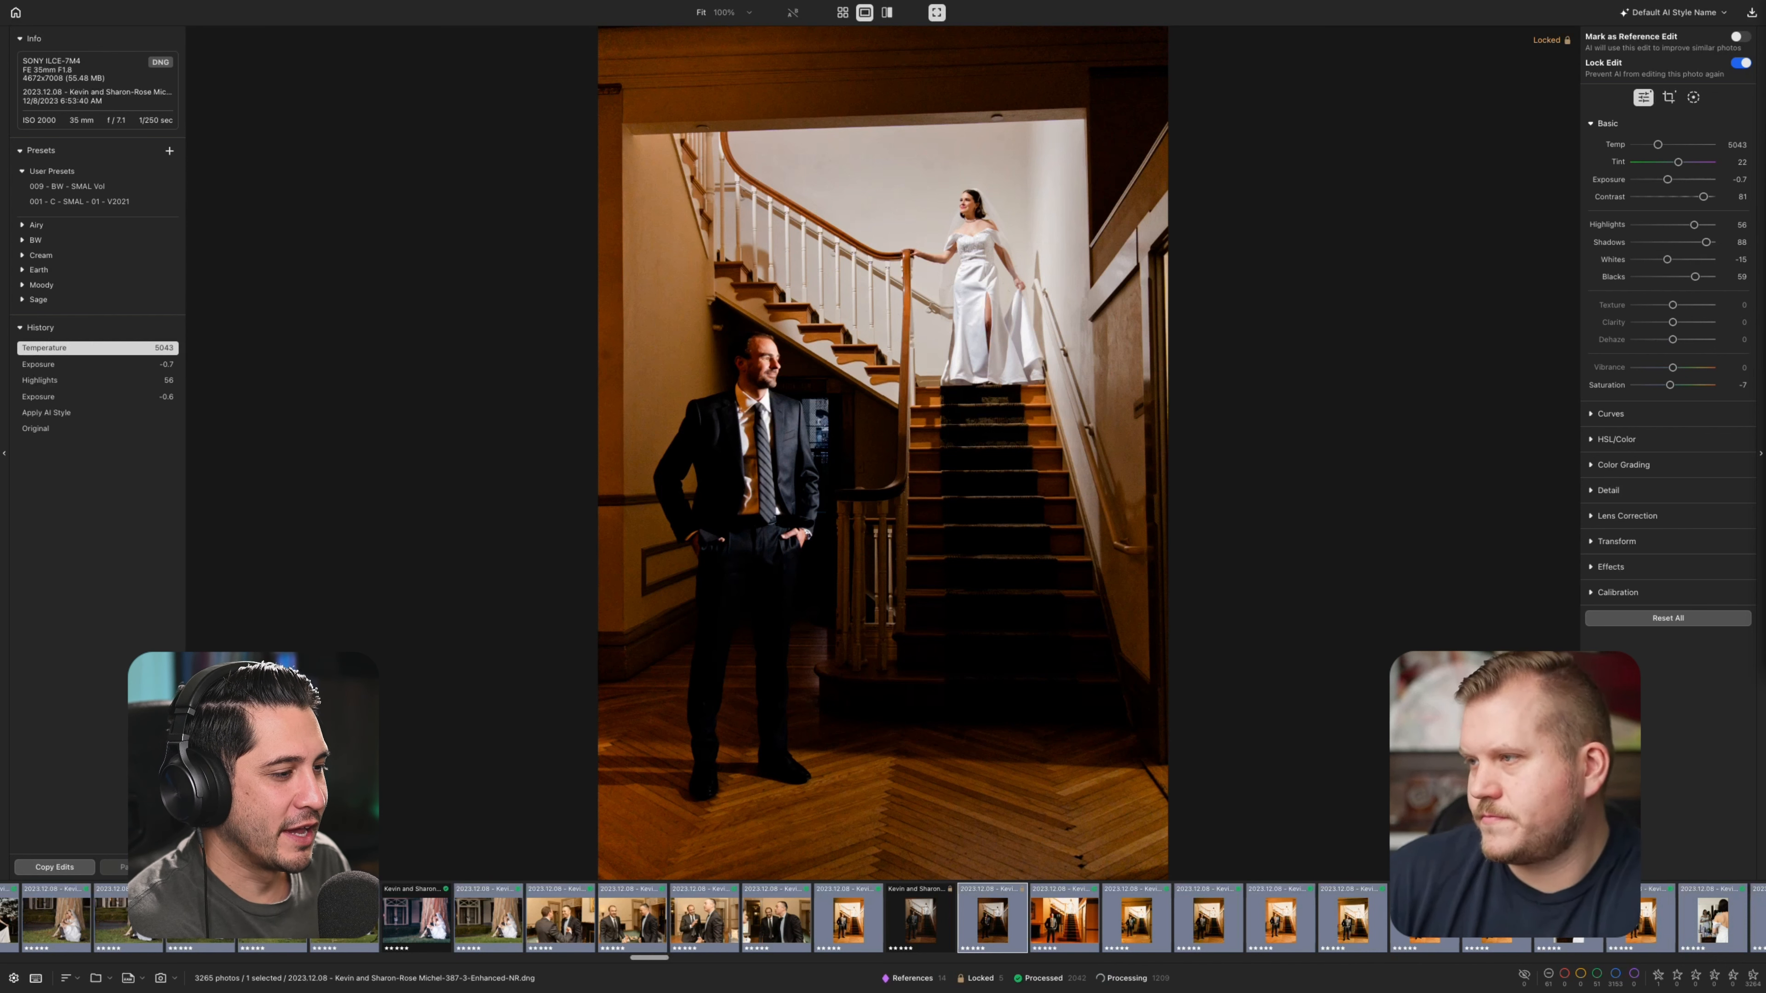
pyautogui.press('Left')
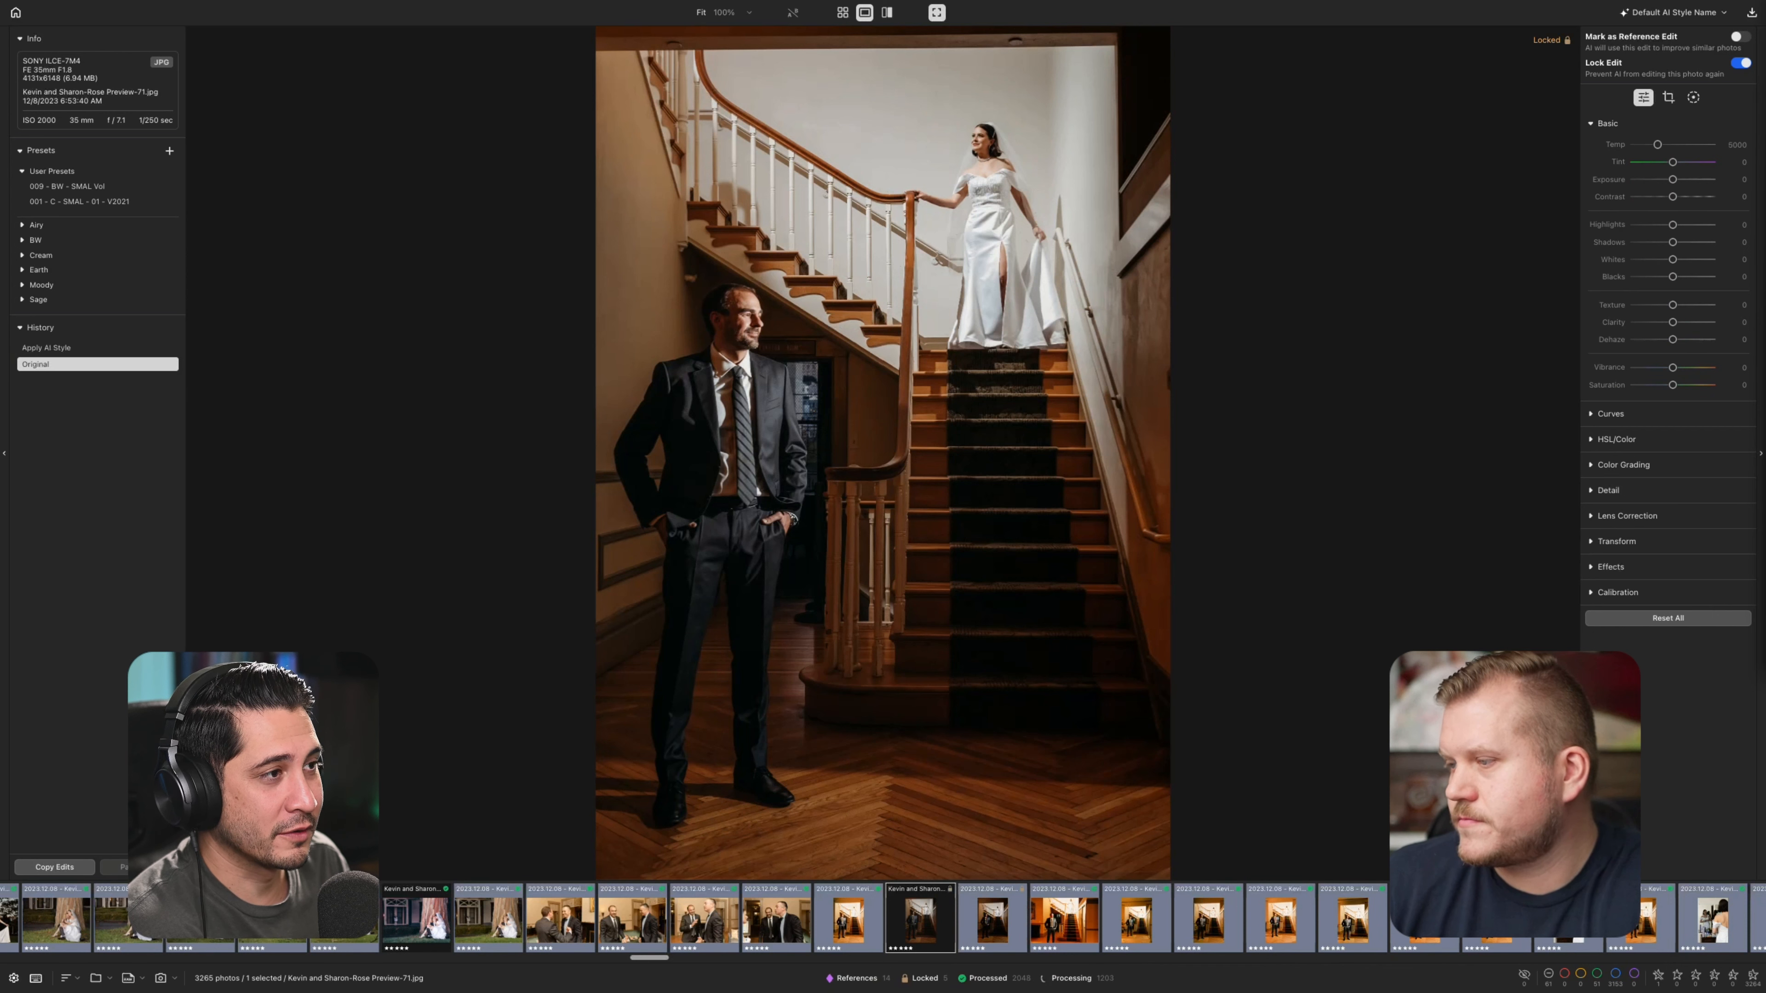
pyautogui.press('Right')
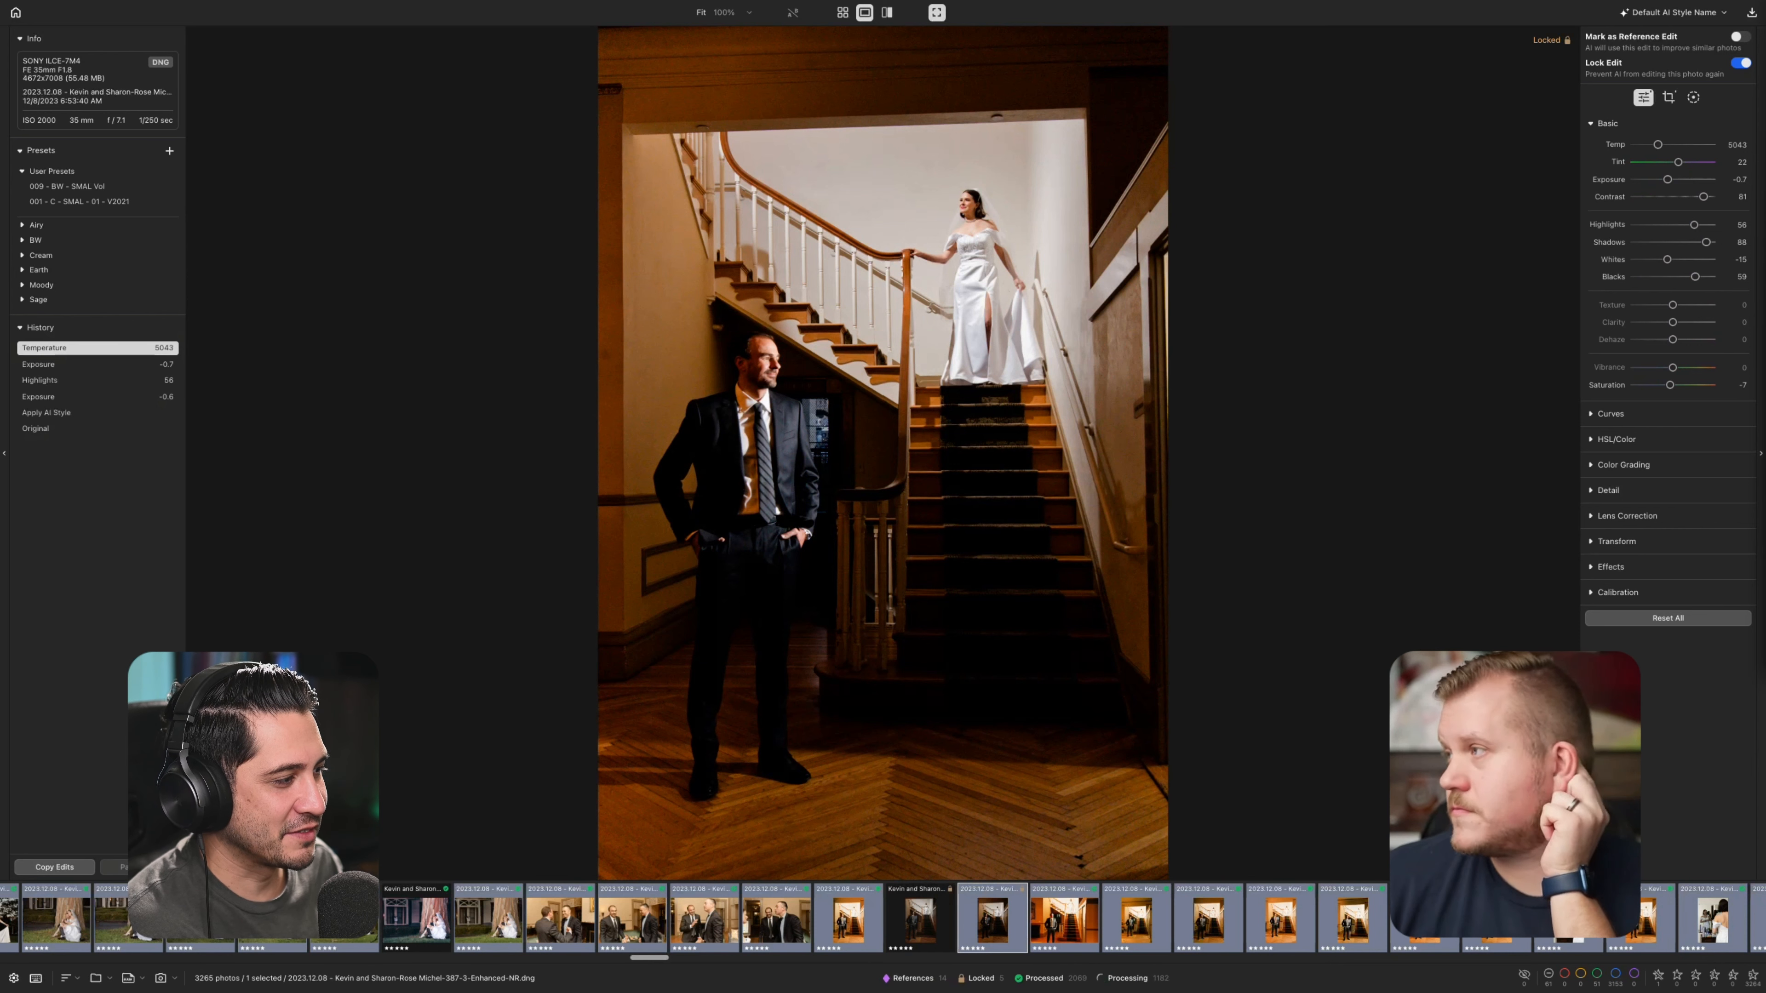
# Mark the corrected staircase DNG as a reference edit and check the processed staircase photos further along the series
pyautogui.press('r')
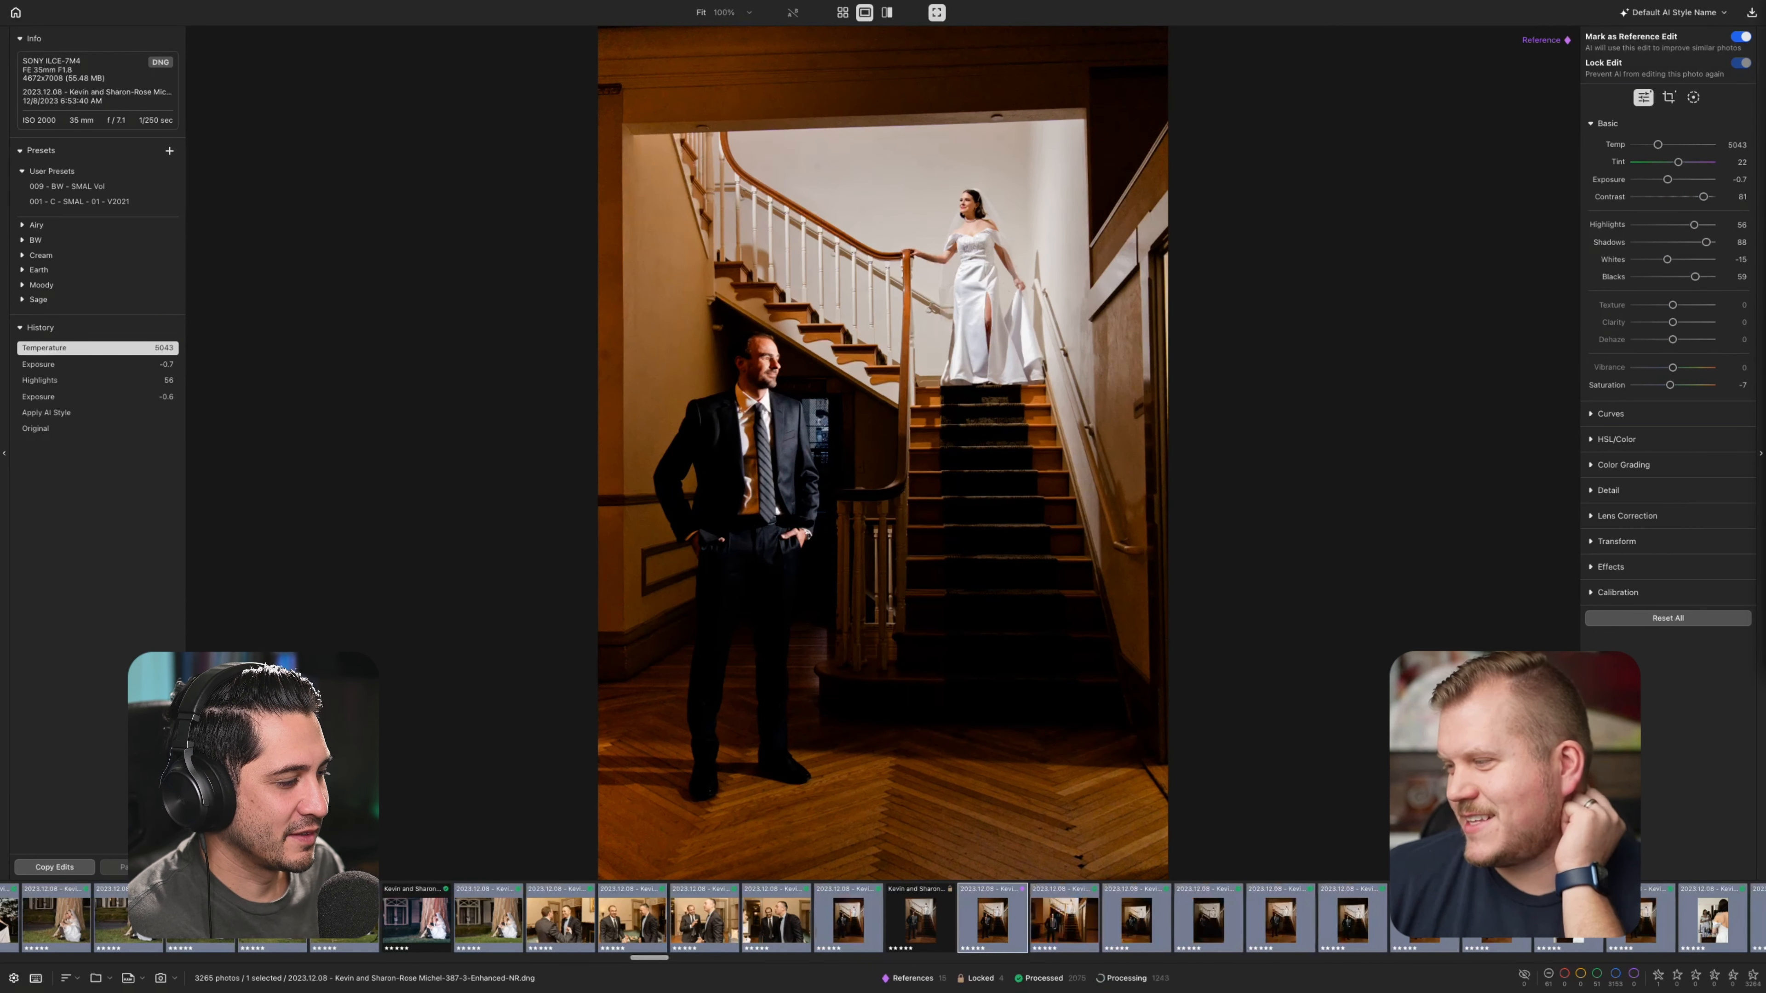
pyautogui.click(1279, 918)
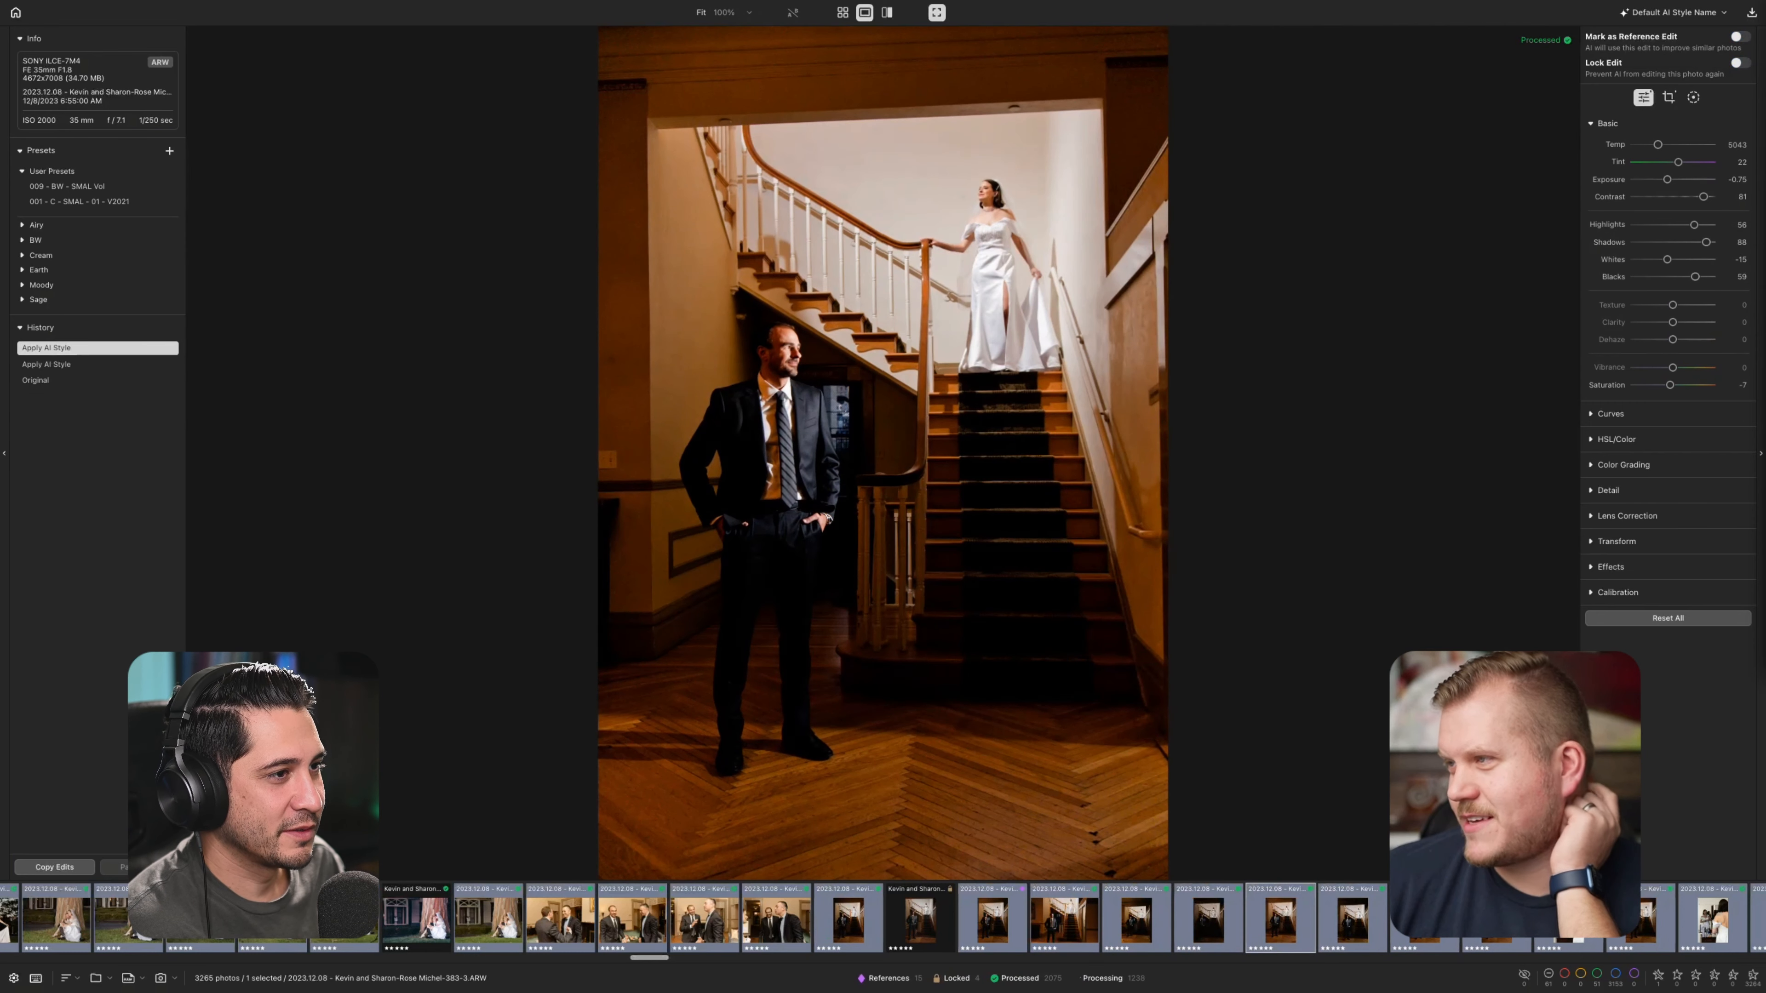
pyautogui.press('Right')
pyautogui.press('Right')
pyautogui.press('Right')
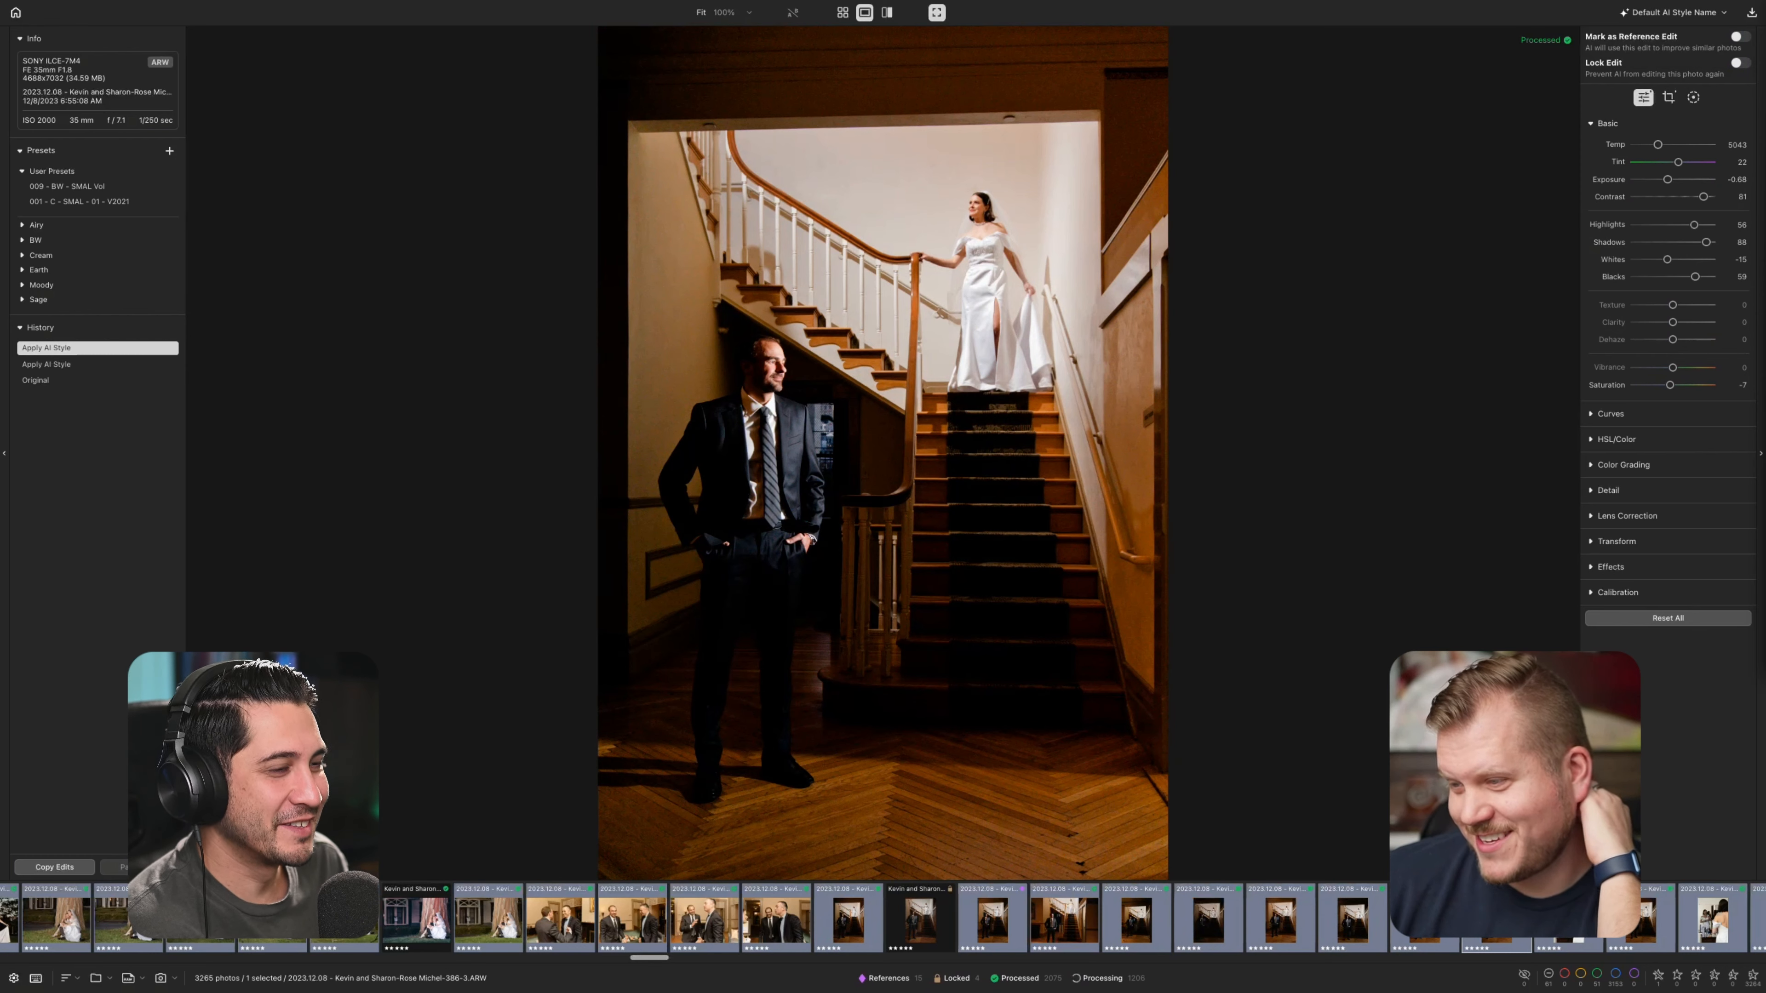
# Restore the couple-by-the-tree JPG, Preview-70, to its original state without the AI style, and leave the project
pyautogui.click(415, 917)
pyautogui.click(97, 364)
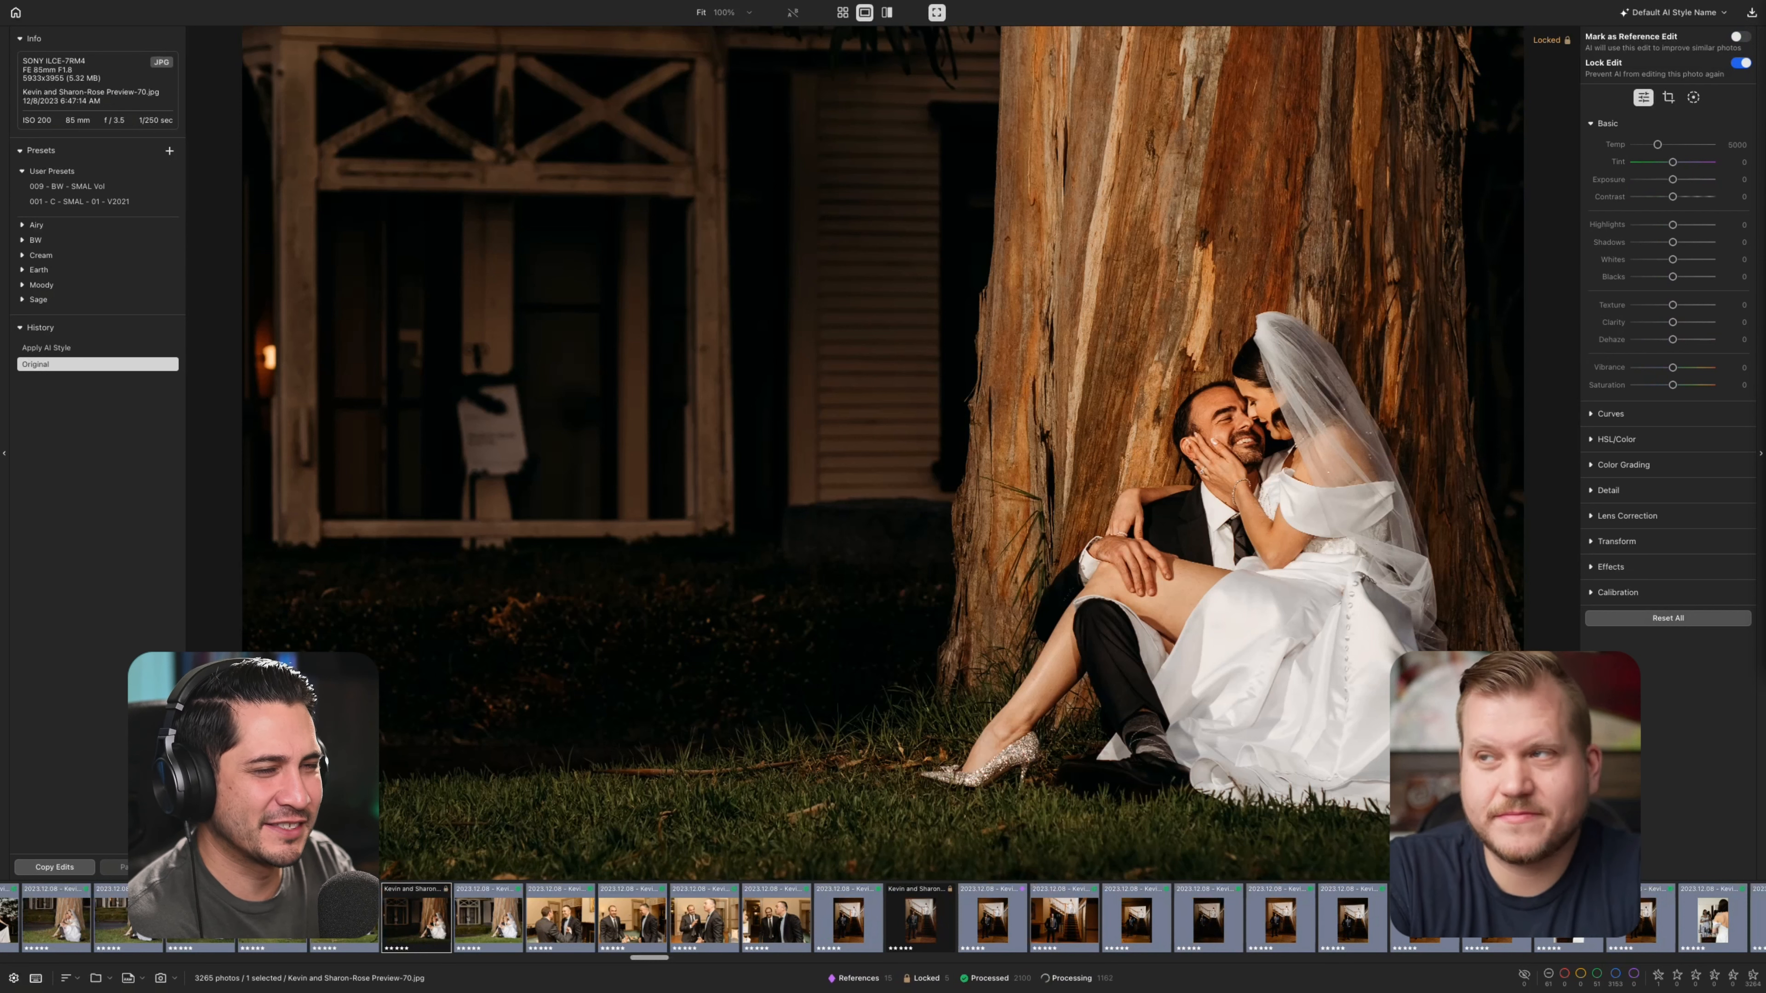
pyautogui.click(15, 12)
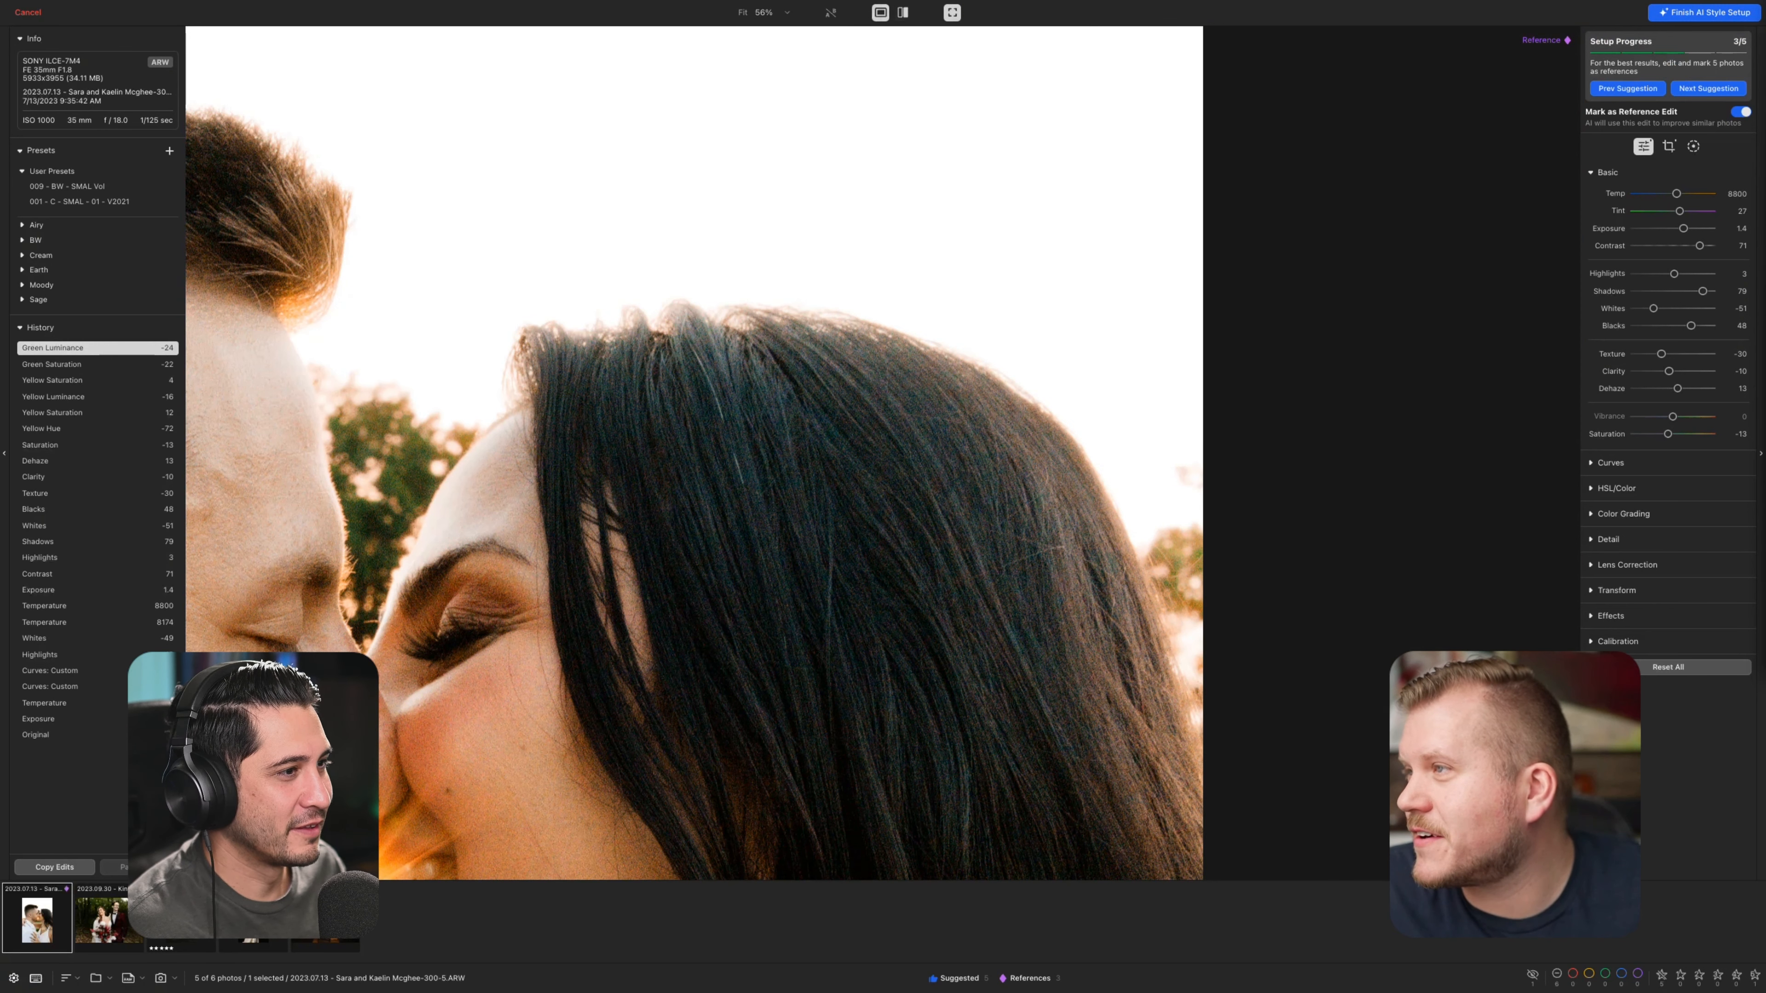
# In the AI style setup, fit the kissing couple photo in view and browse the edited forest, flowing-veil and sunset couple photos
pyautogui.press('z')
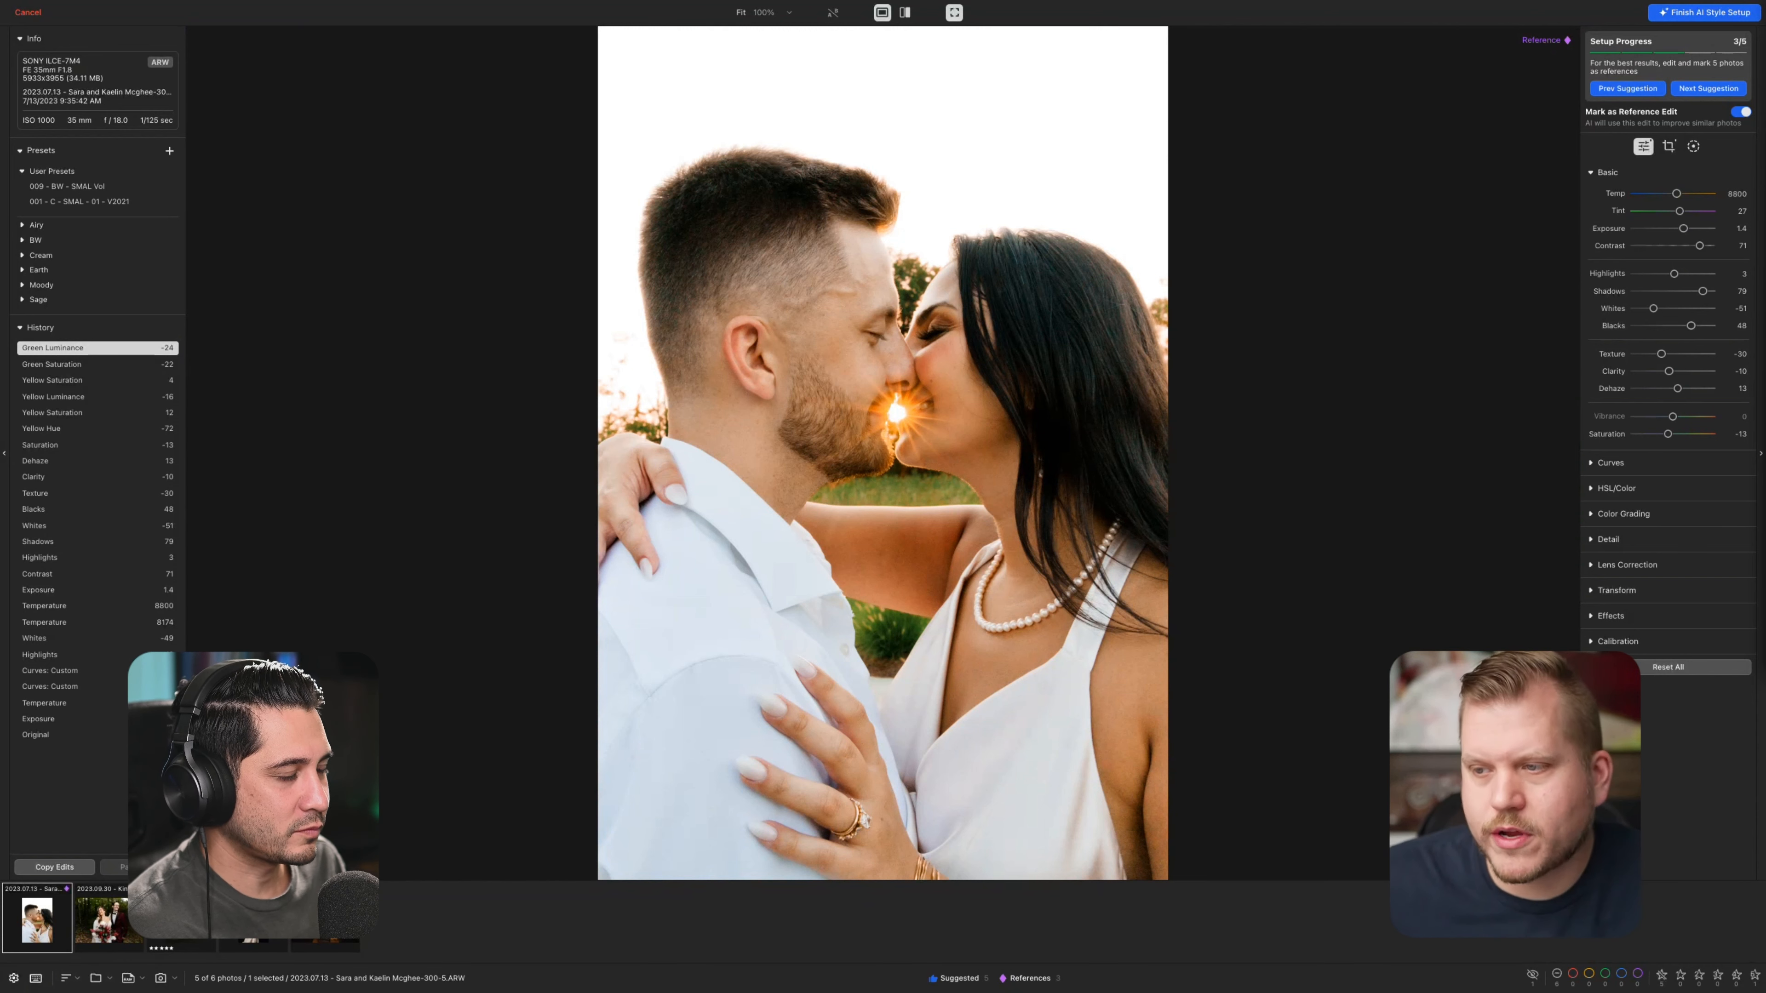
pyautogui.press('Right')
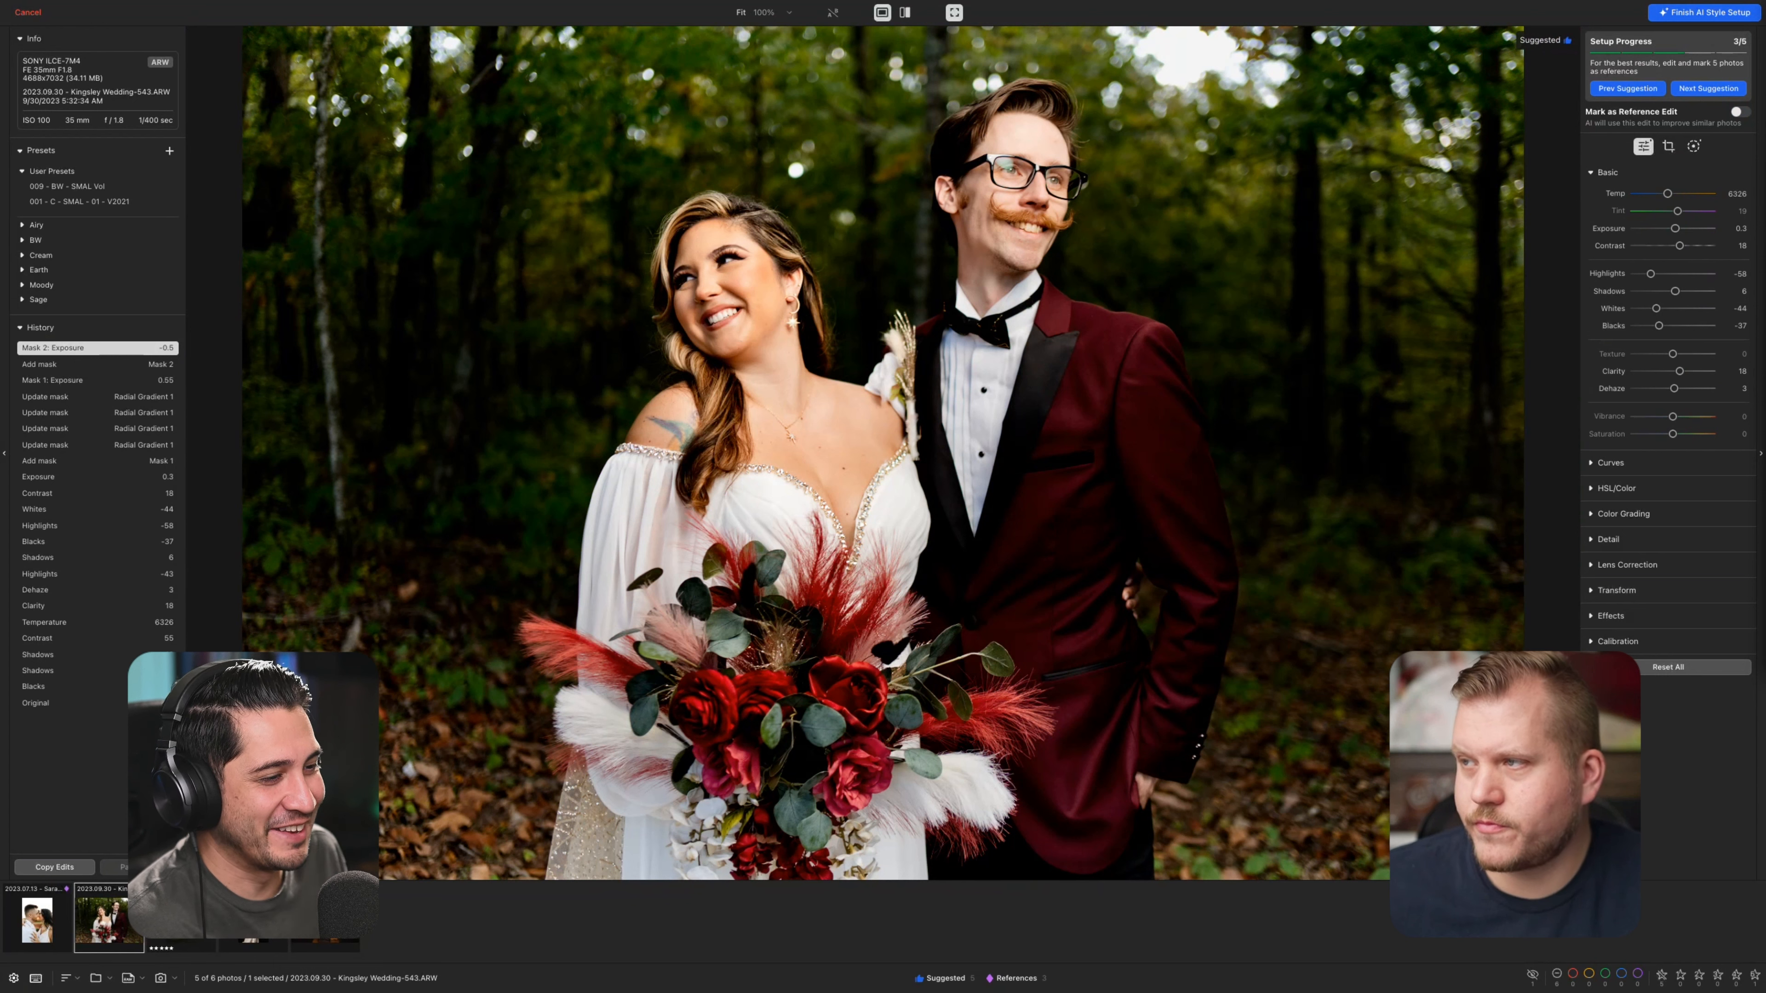
pyautogui.press('Right')
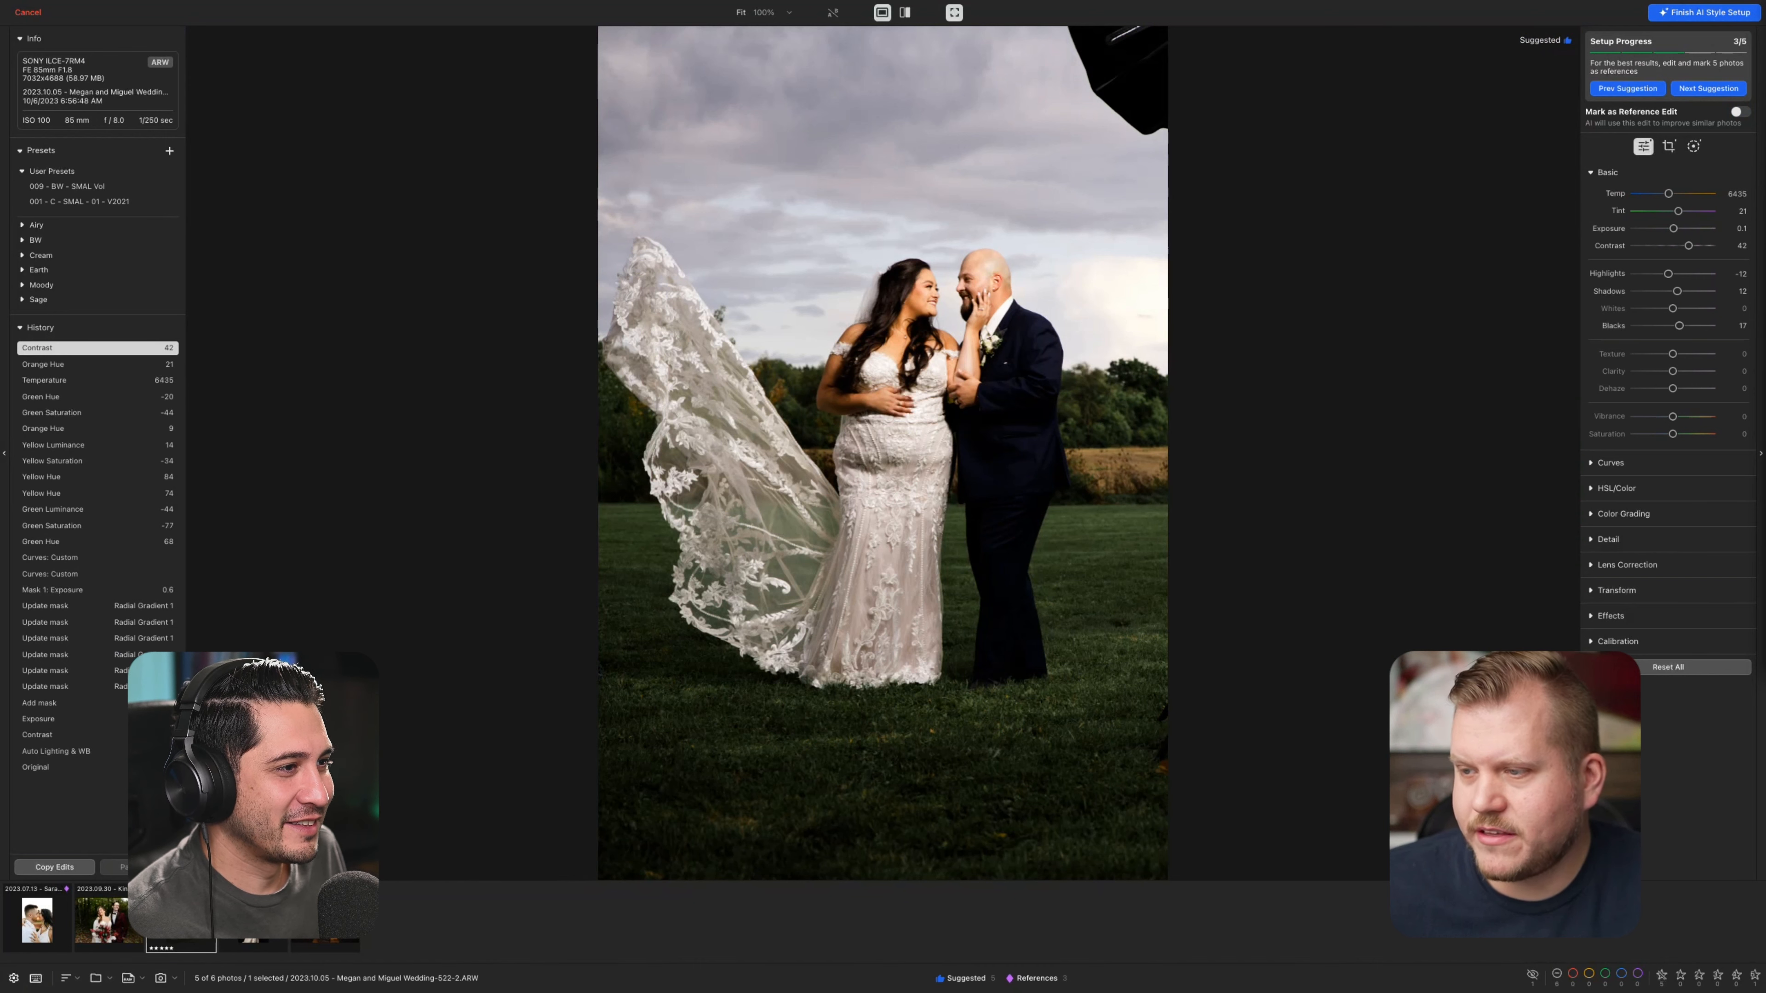
pyautogui.press('Right')
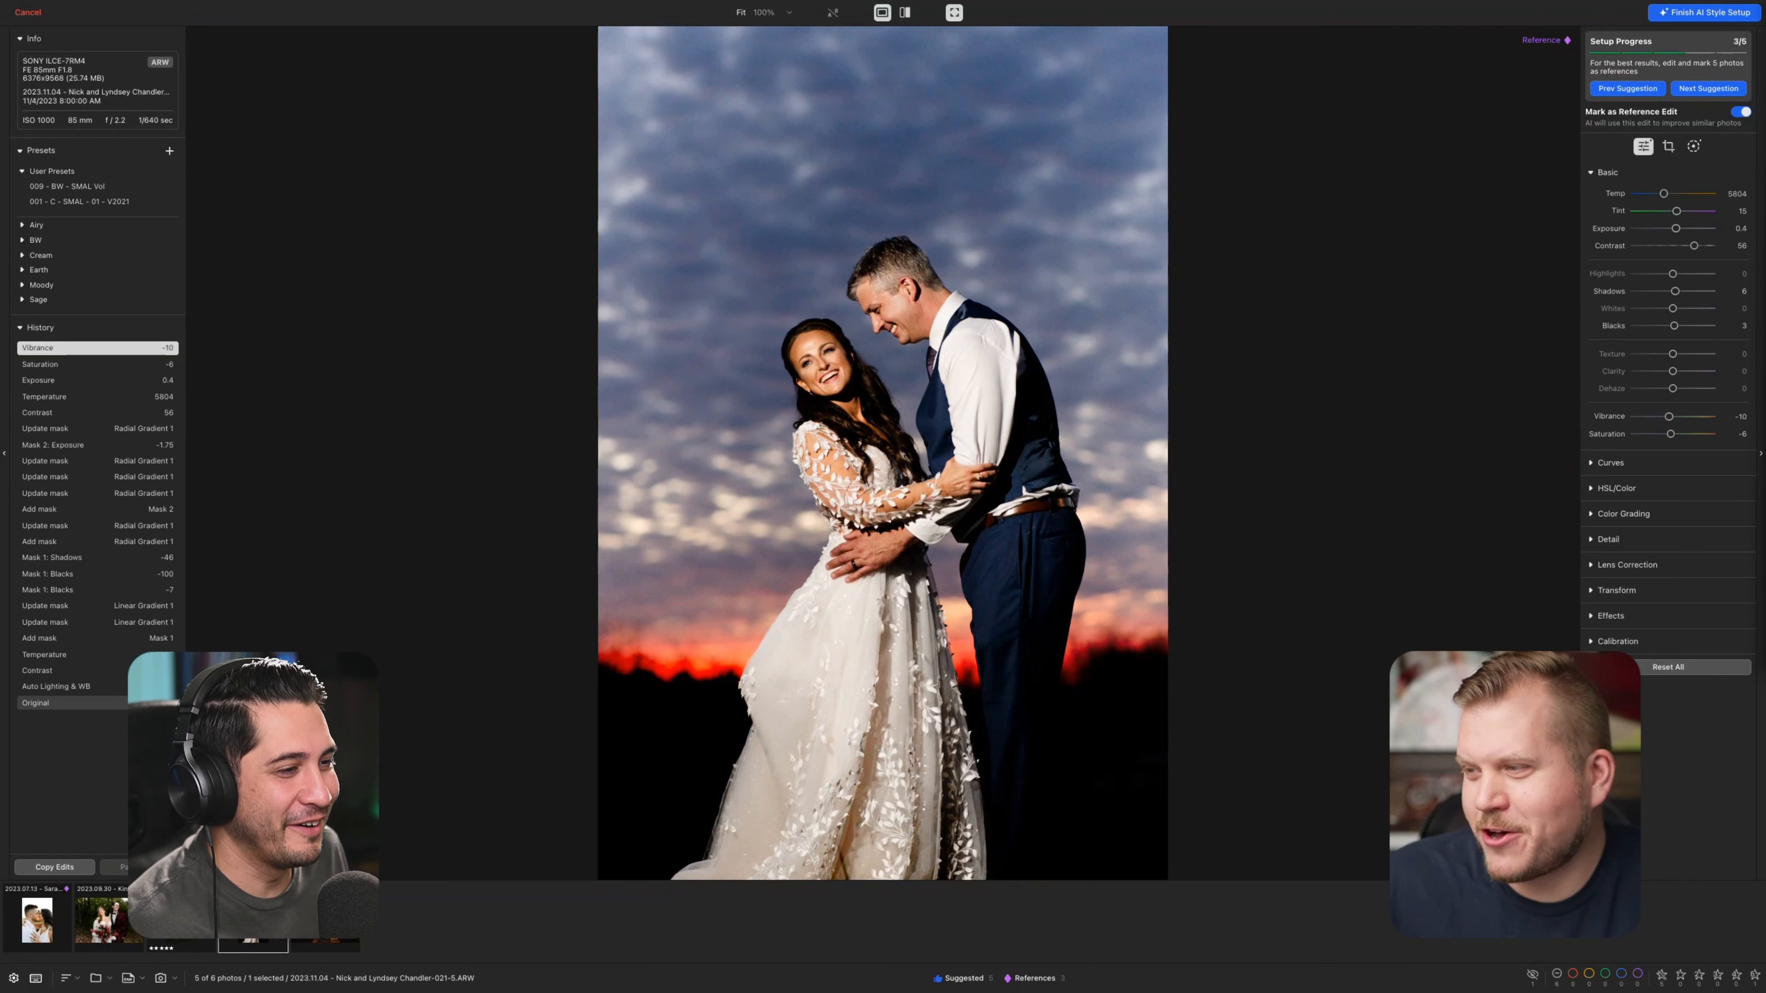
# Return the sunset couple photo to its original state and replay its Auto Lighting & WB, contrast and temperature edits from the history
pyautogui.click(72, 702)
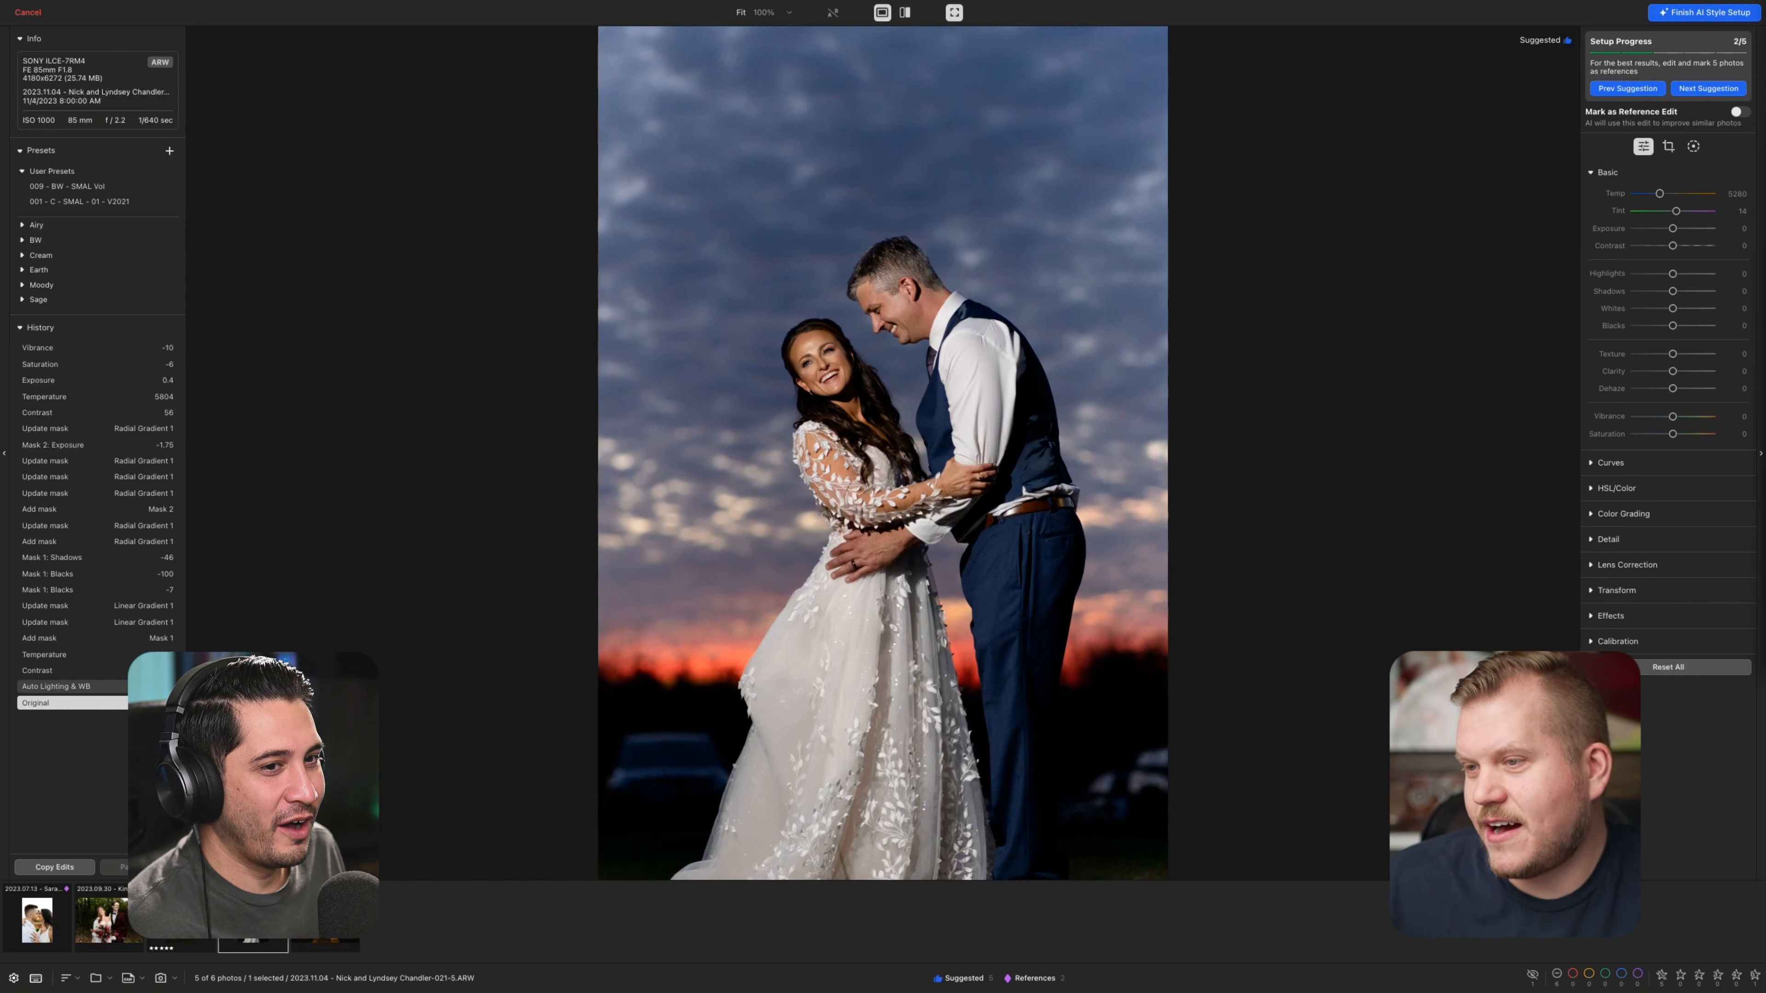
pyautogui.click(55, 686)
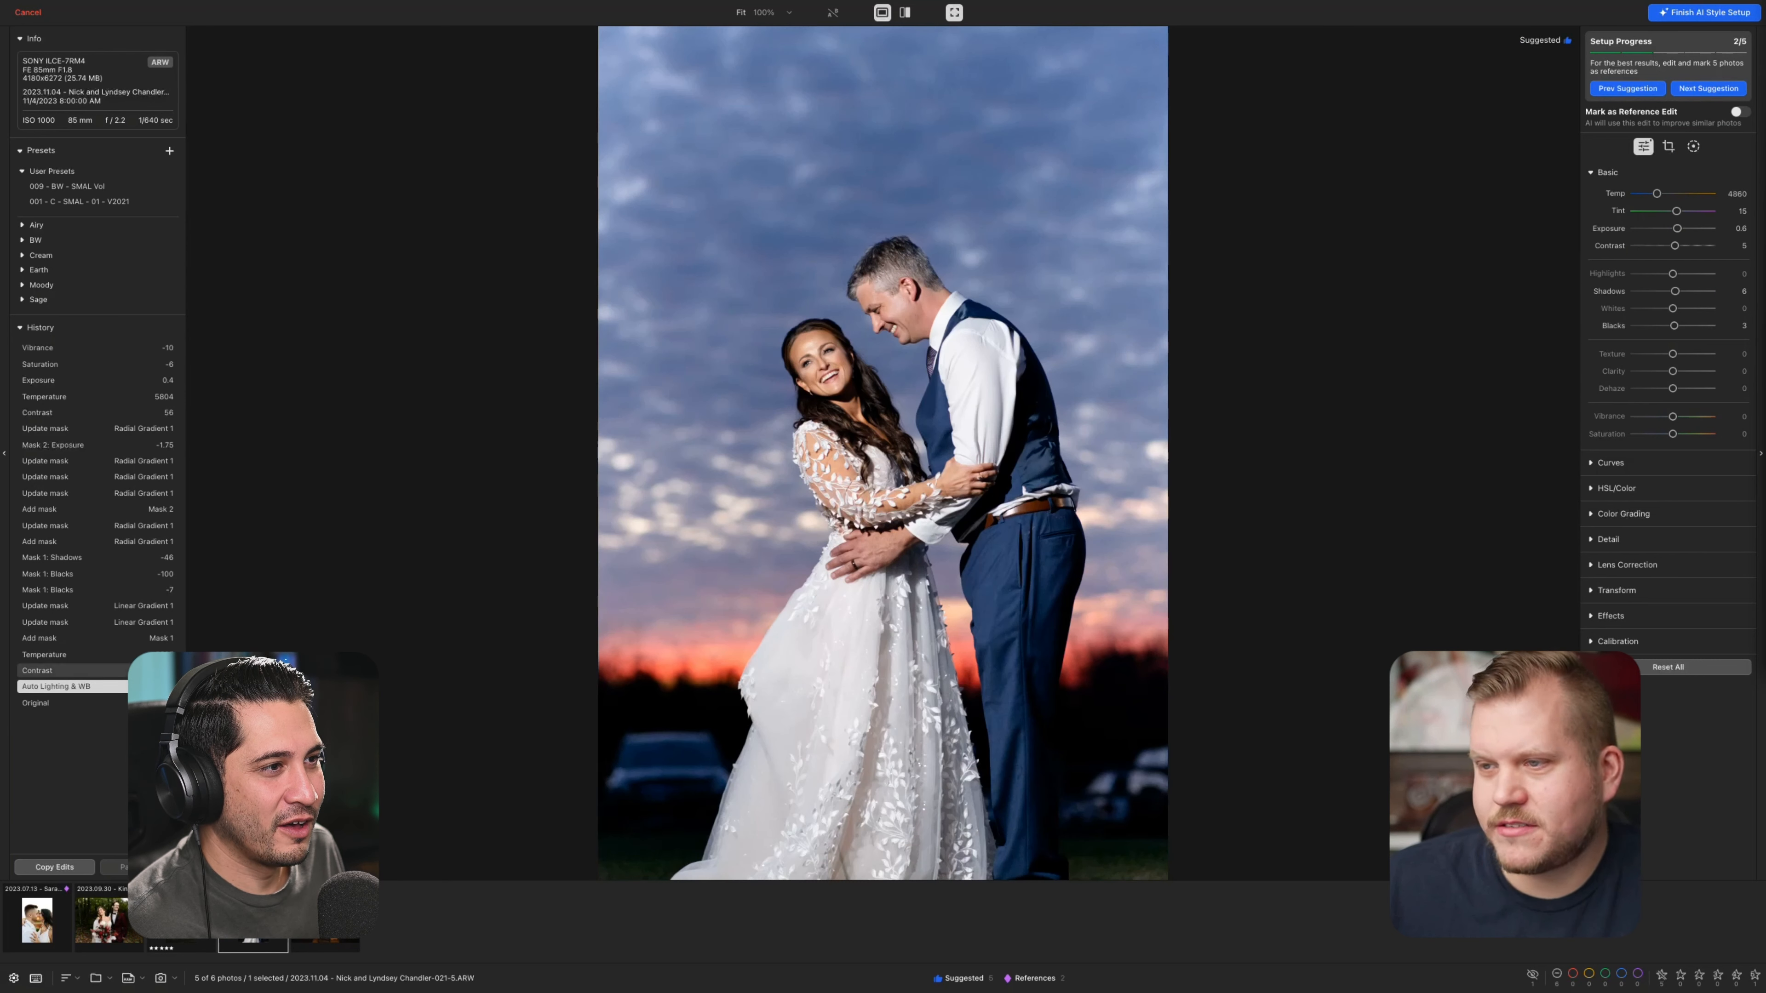
pyautogui.click(55, 670)
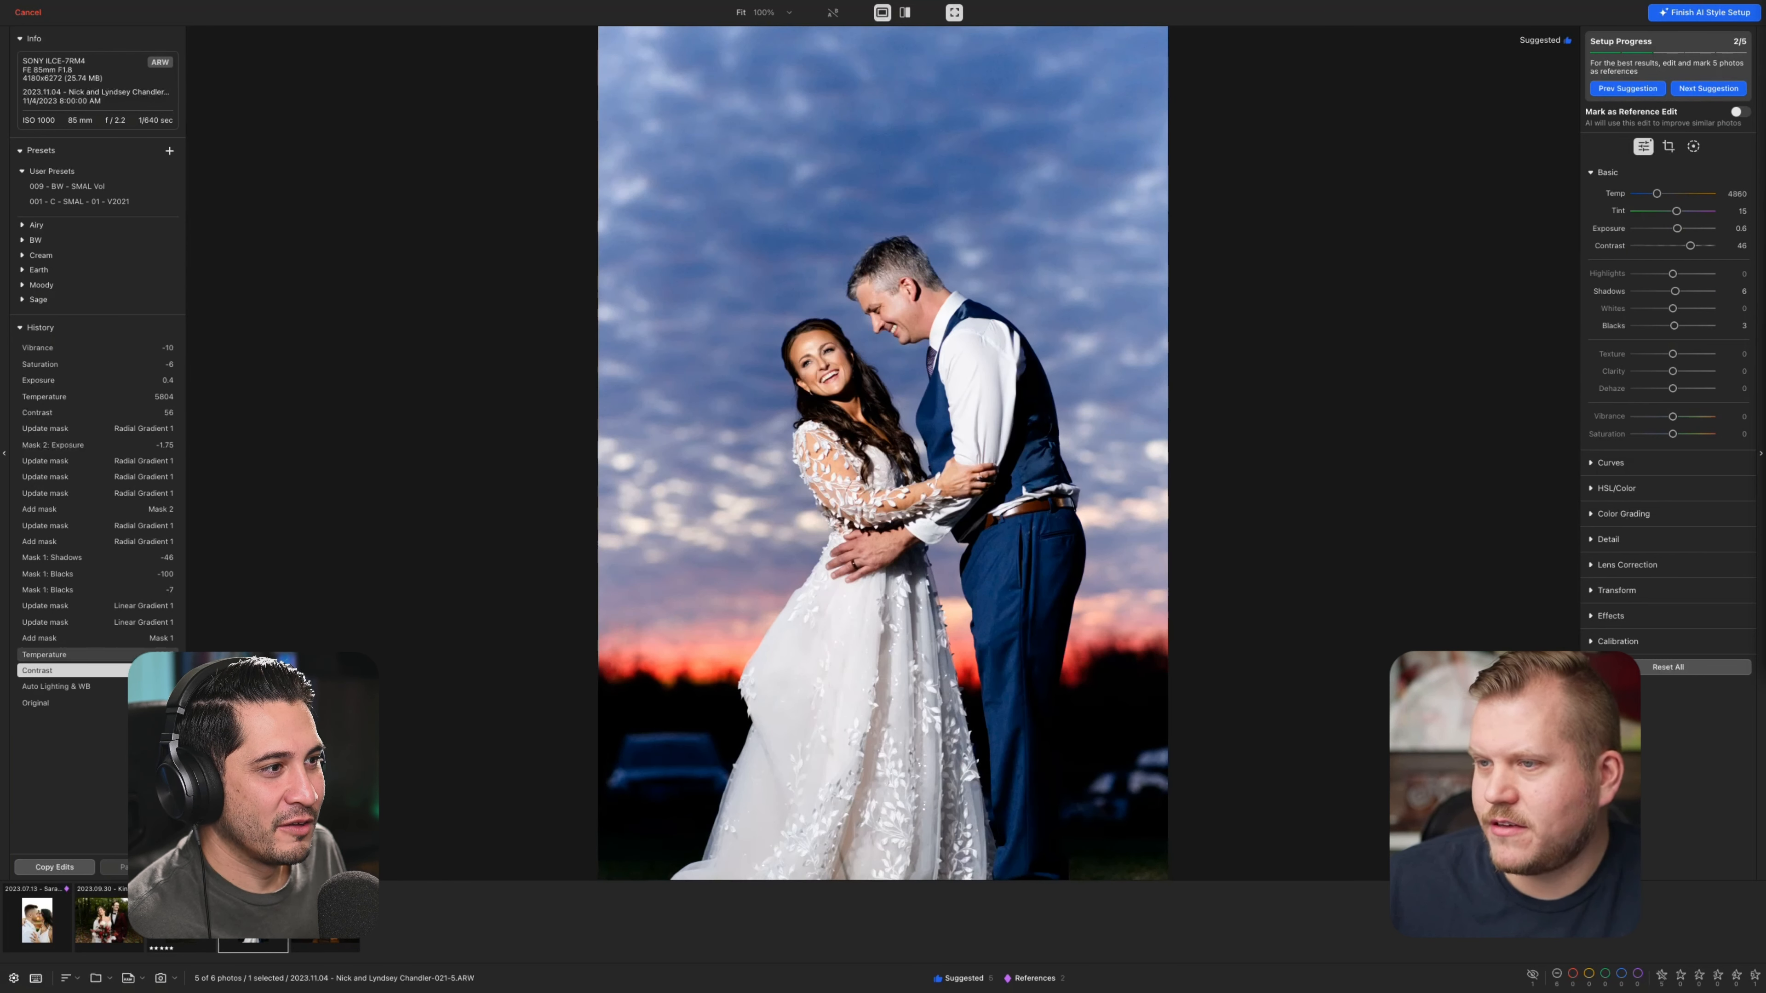
pyautogui.click(56, 654)
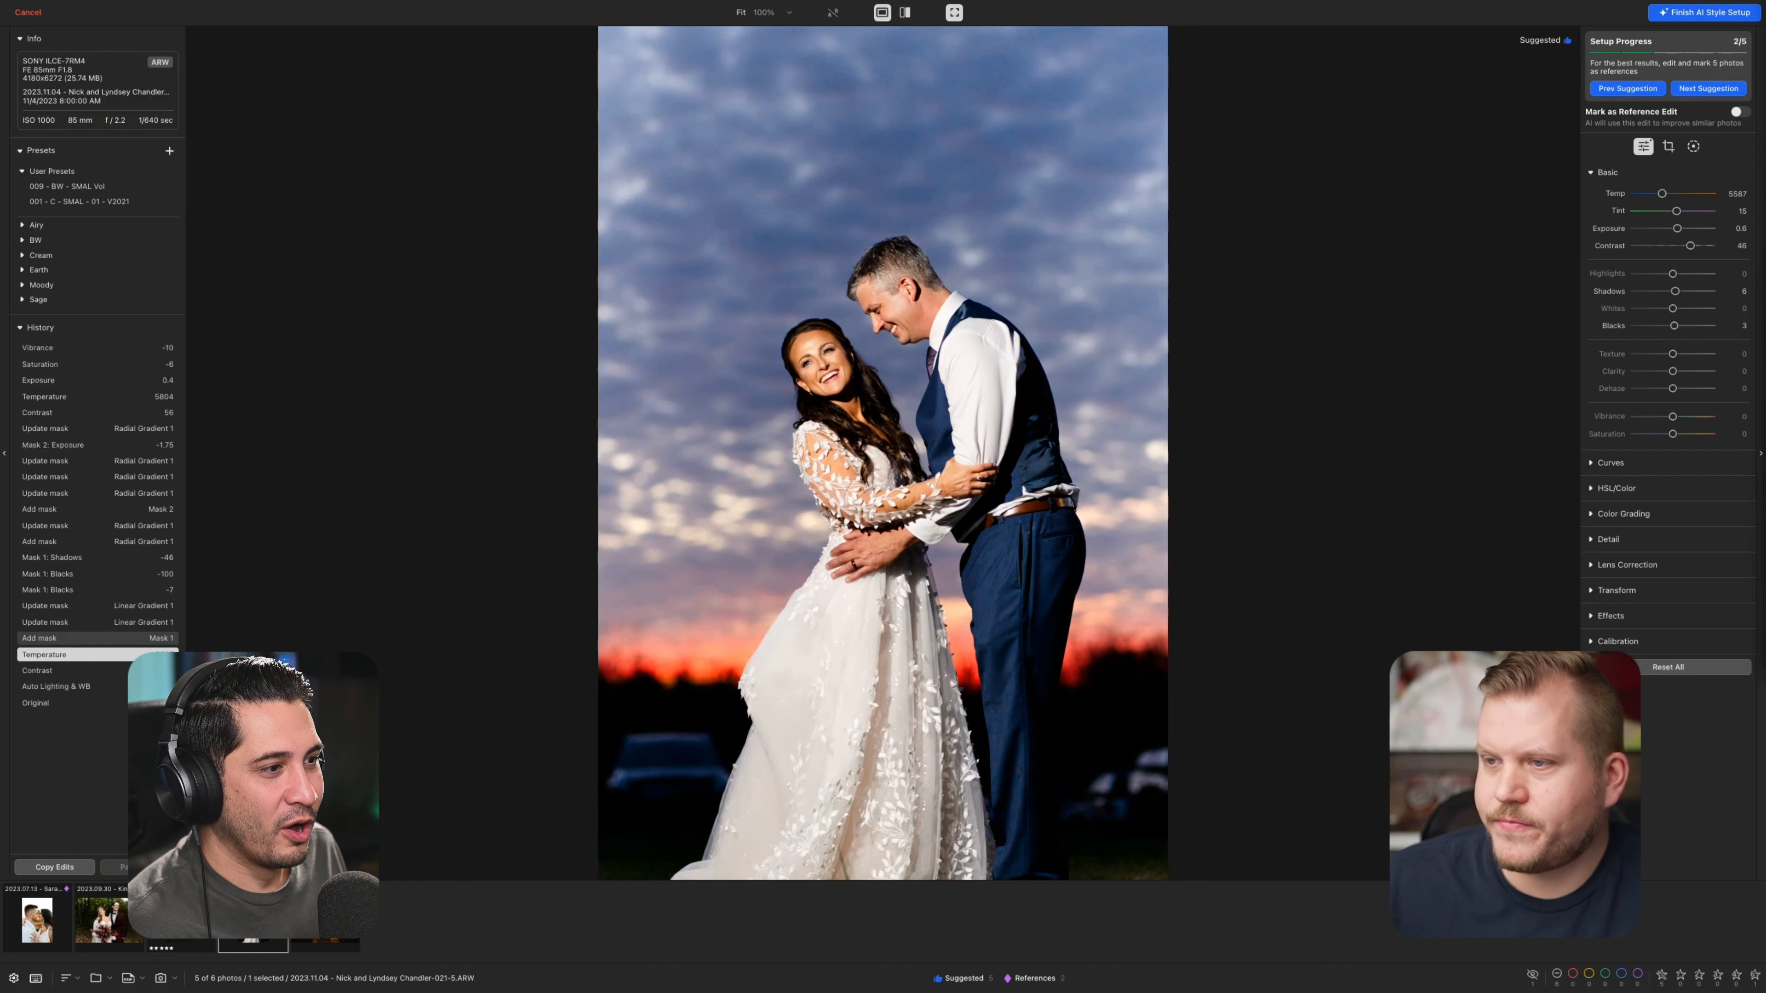
# Replay the sunset photo's Mask 1 history, from adding the linear gradient through its blacks and shadows adjustments
pyautogui.click(55, 638)
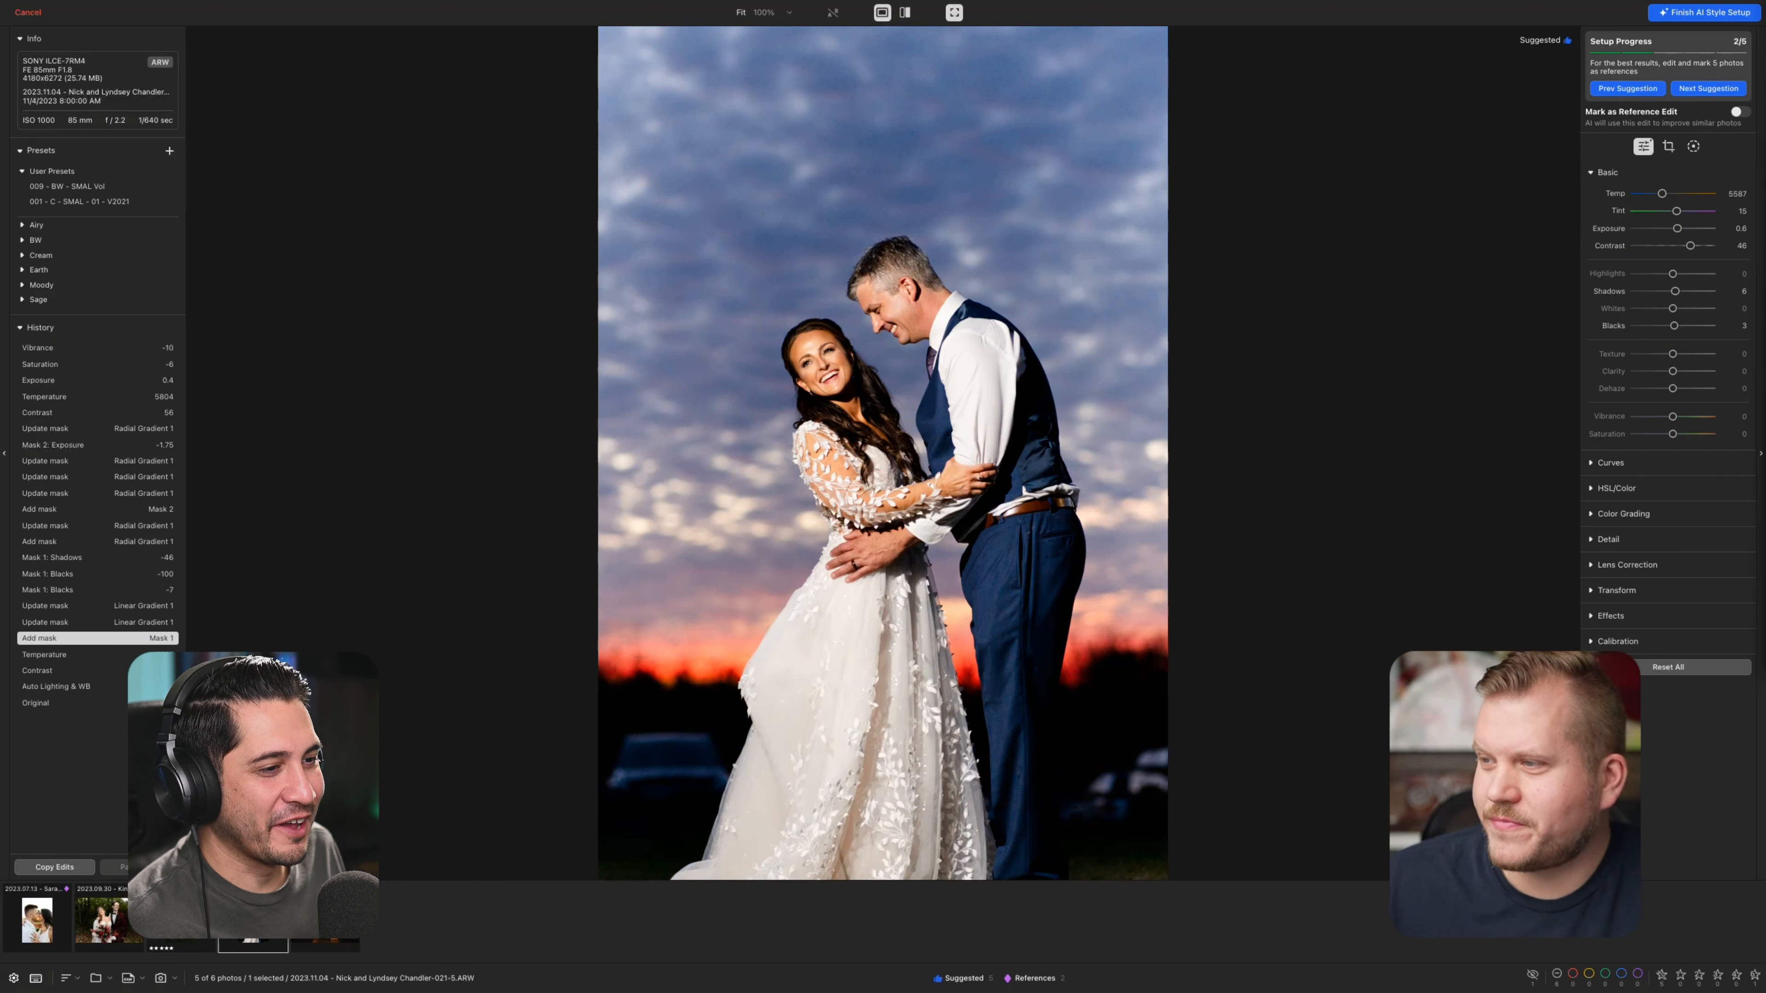
pyautogui.click(56, 621)
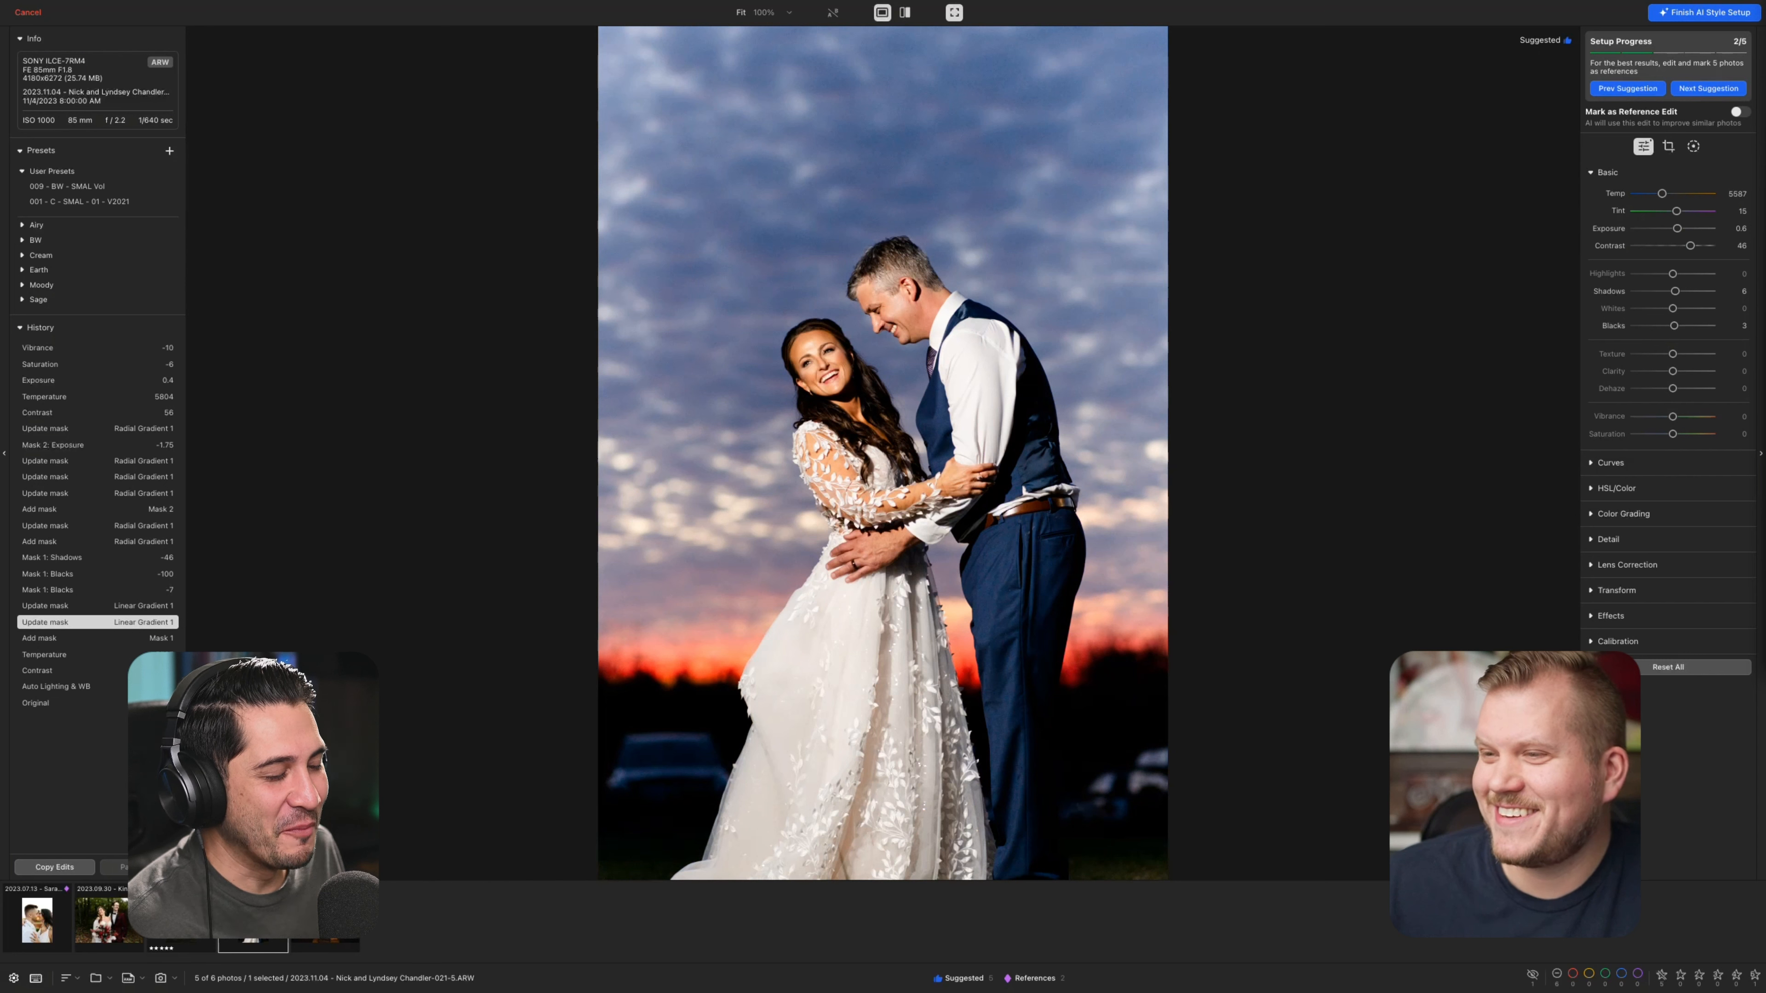
pyautogui.click(56, 605)
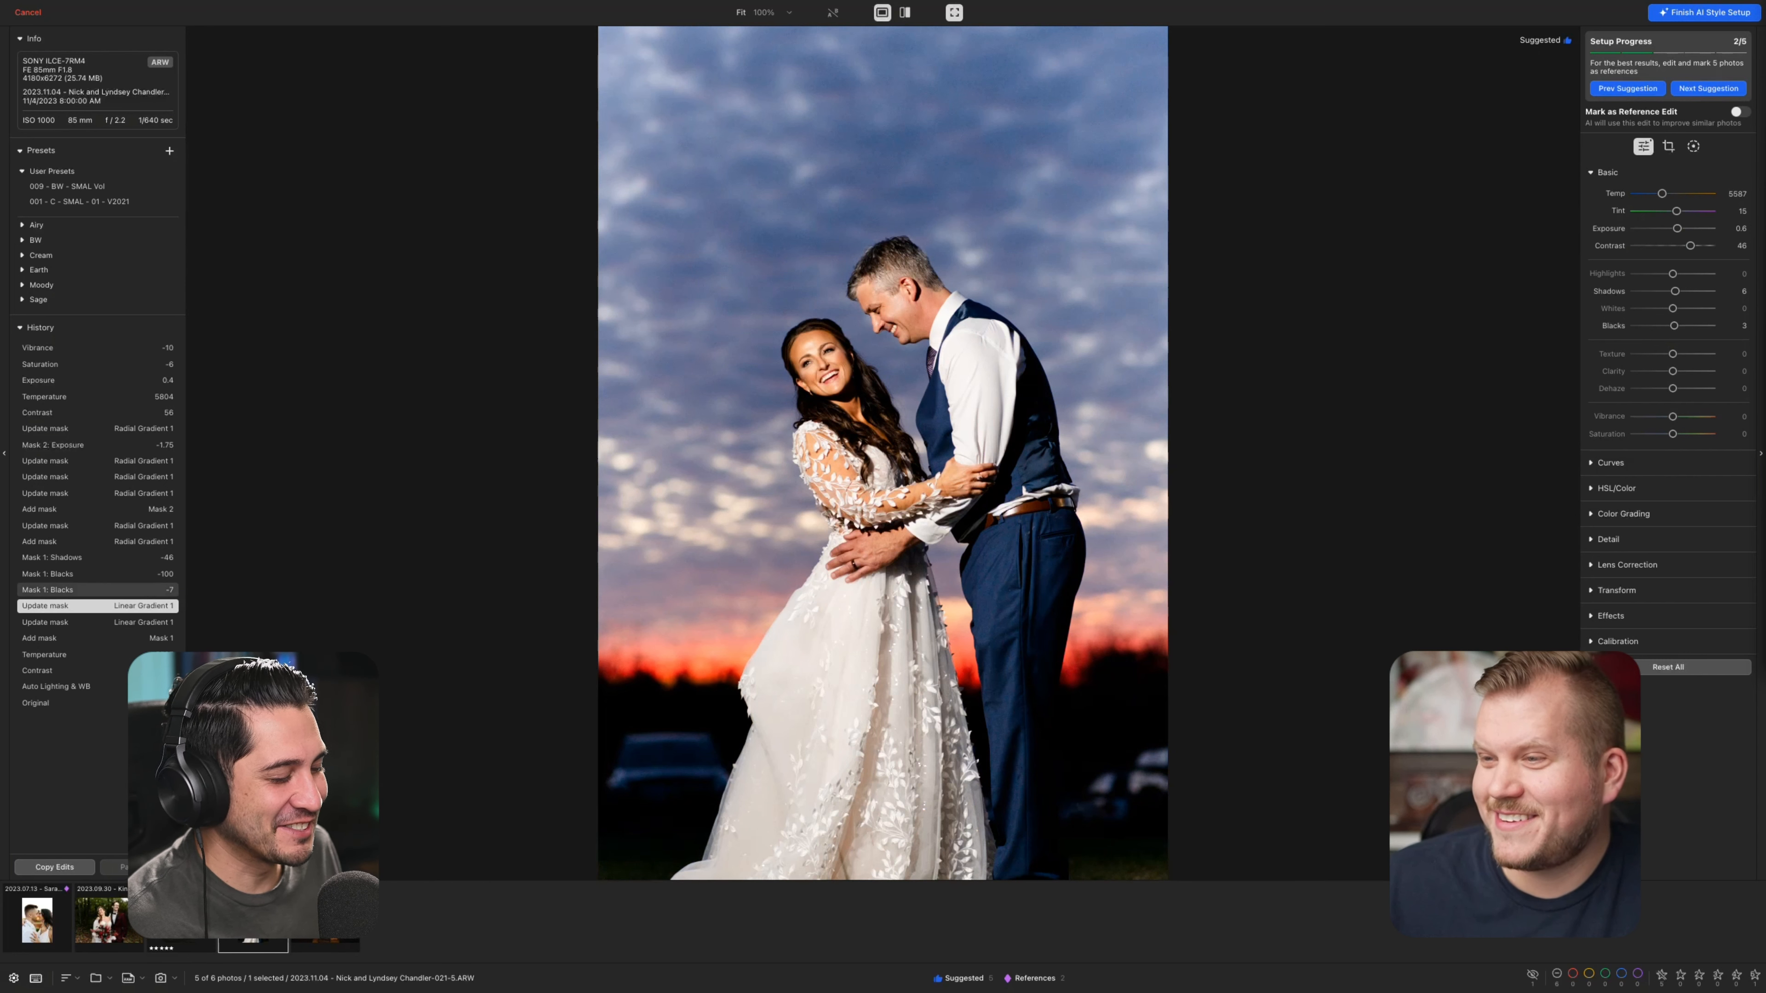
pyautogui.click(56, 589)
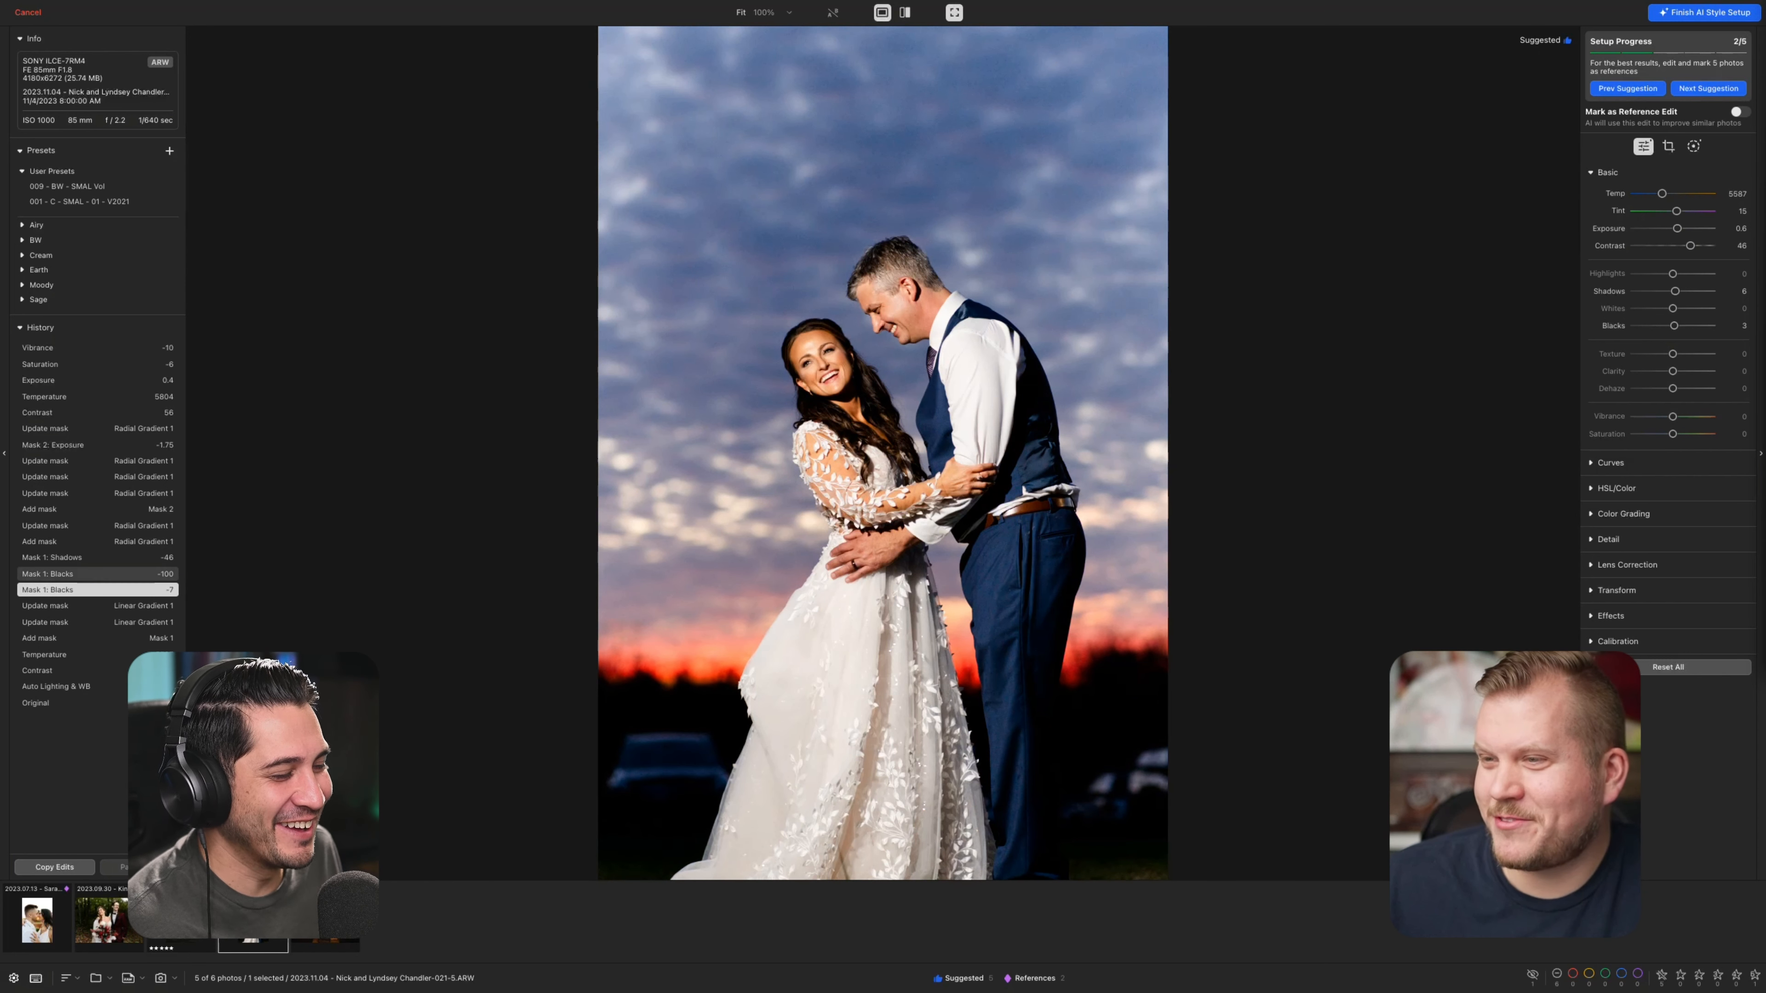
pyautogui.click(55, 574)
pyautogui.click(56, 557)
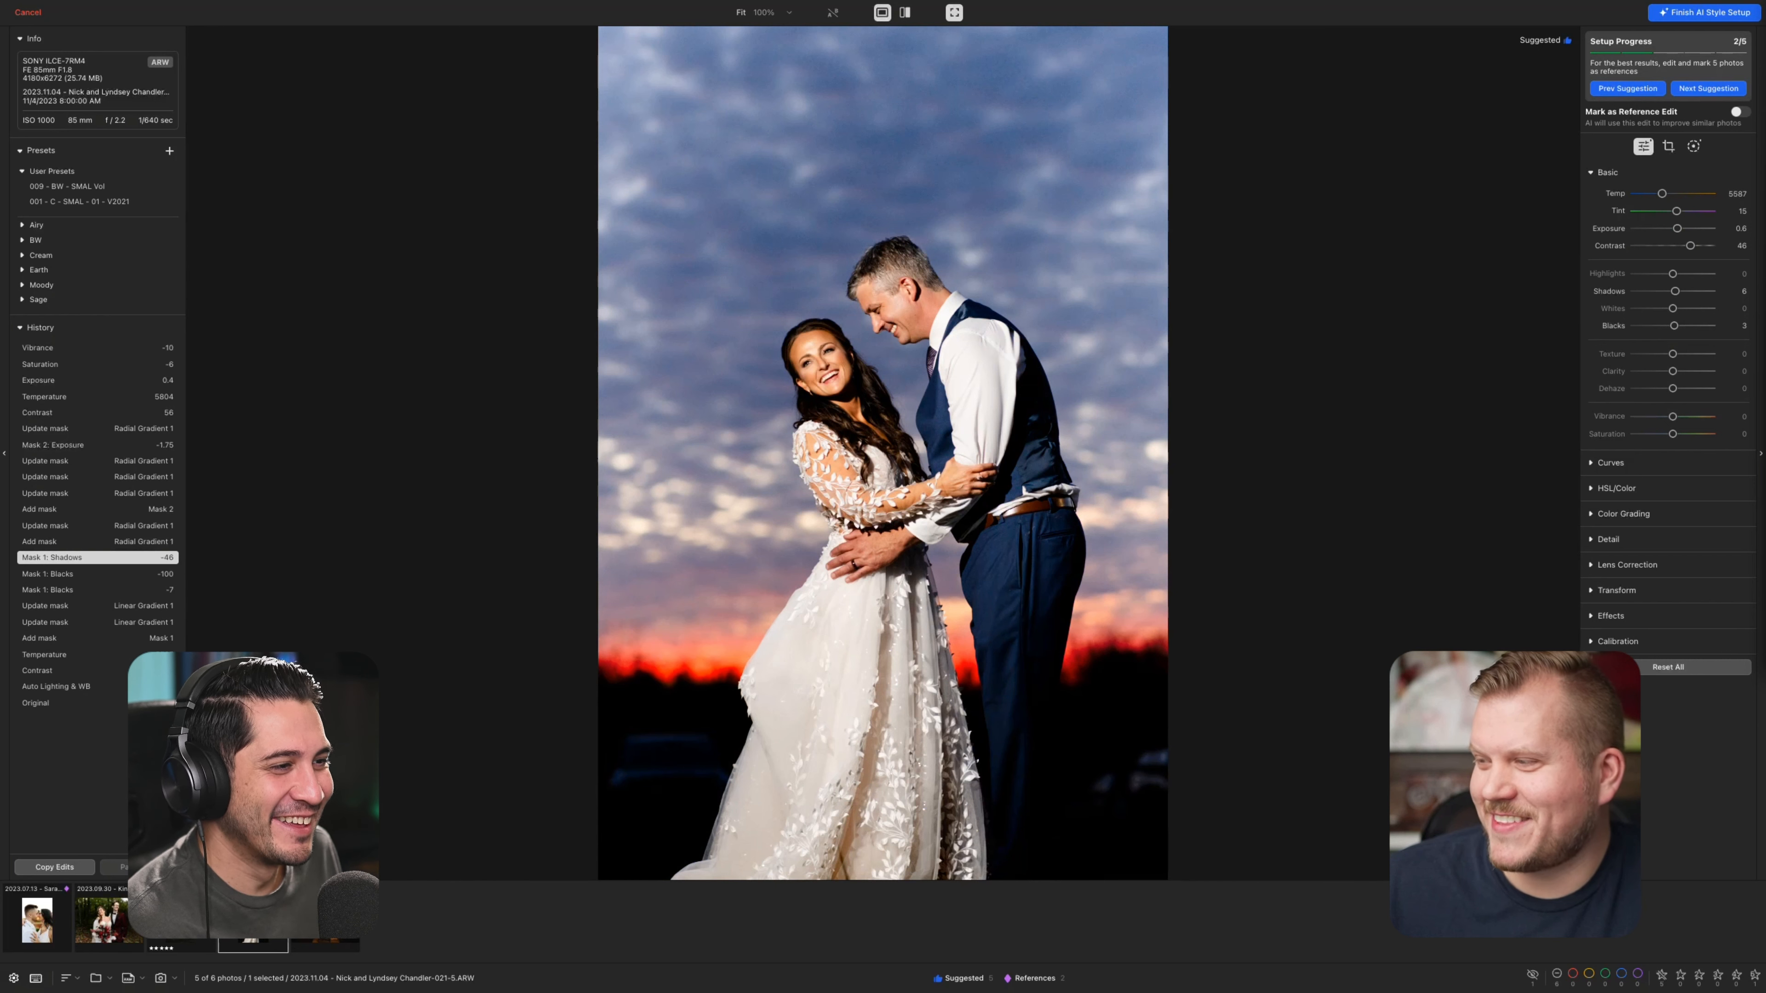
# Replay the sunset photo's radial gradient history, including adding Mask 2 and its -1.75 exposure adjustment
pyautogui.click(56, 541)
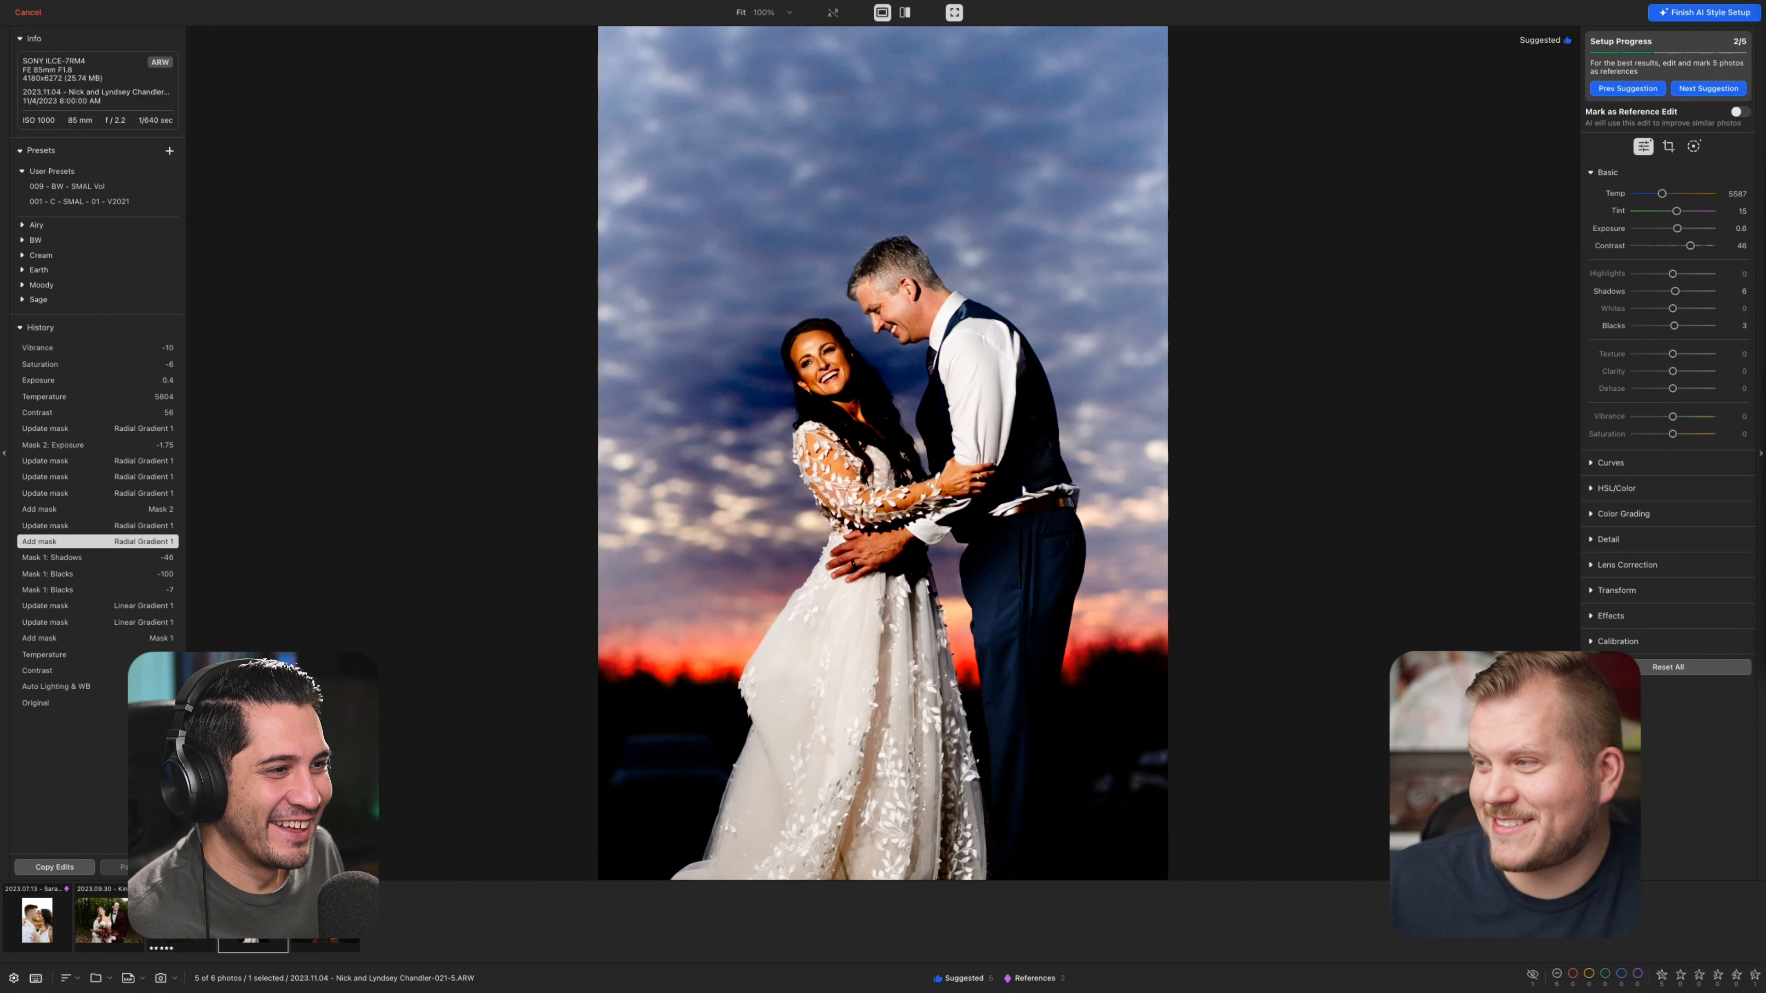
pyautogui.click(56, 525)
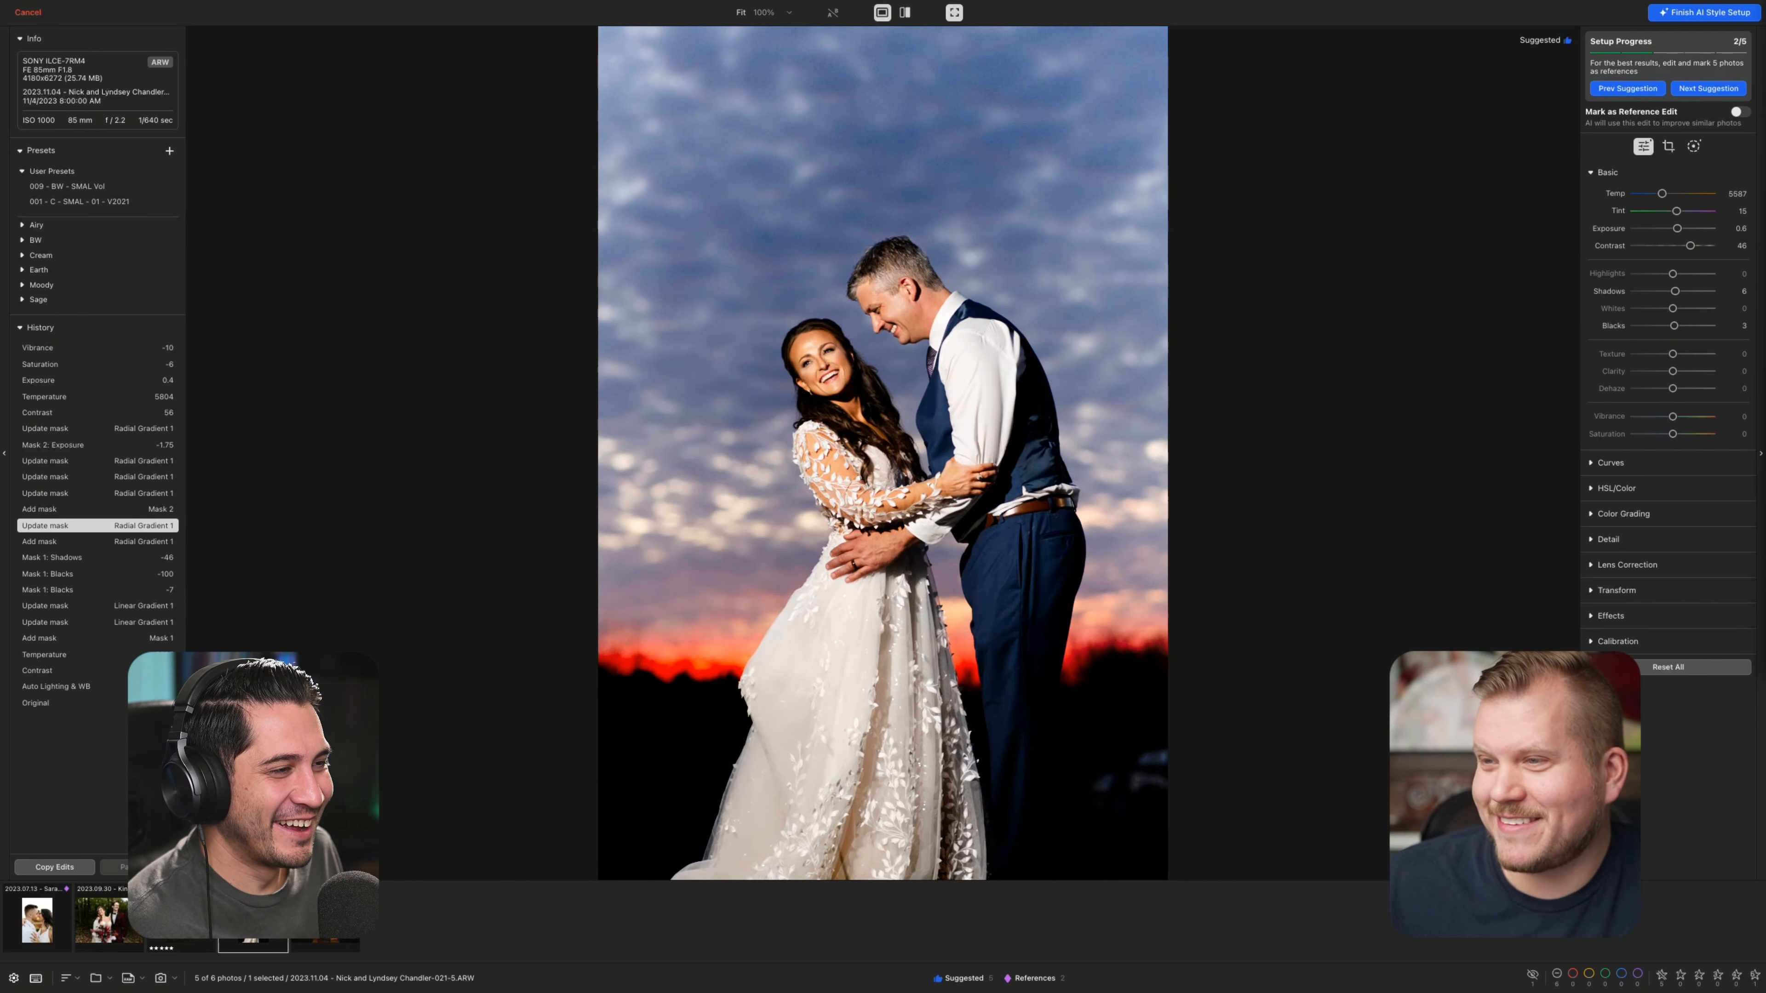
pyautogui.click(55, 509)
pyautogui.click(56, 493)
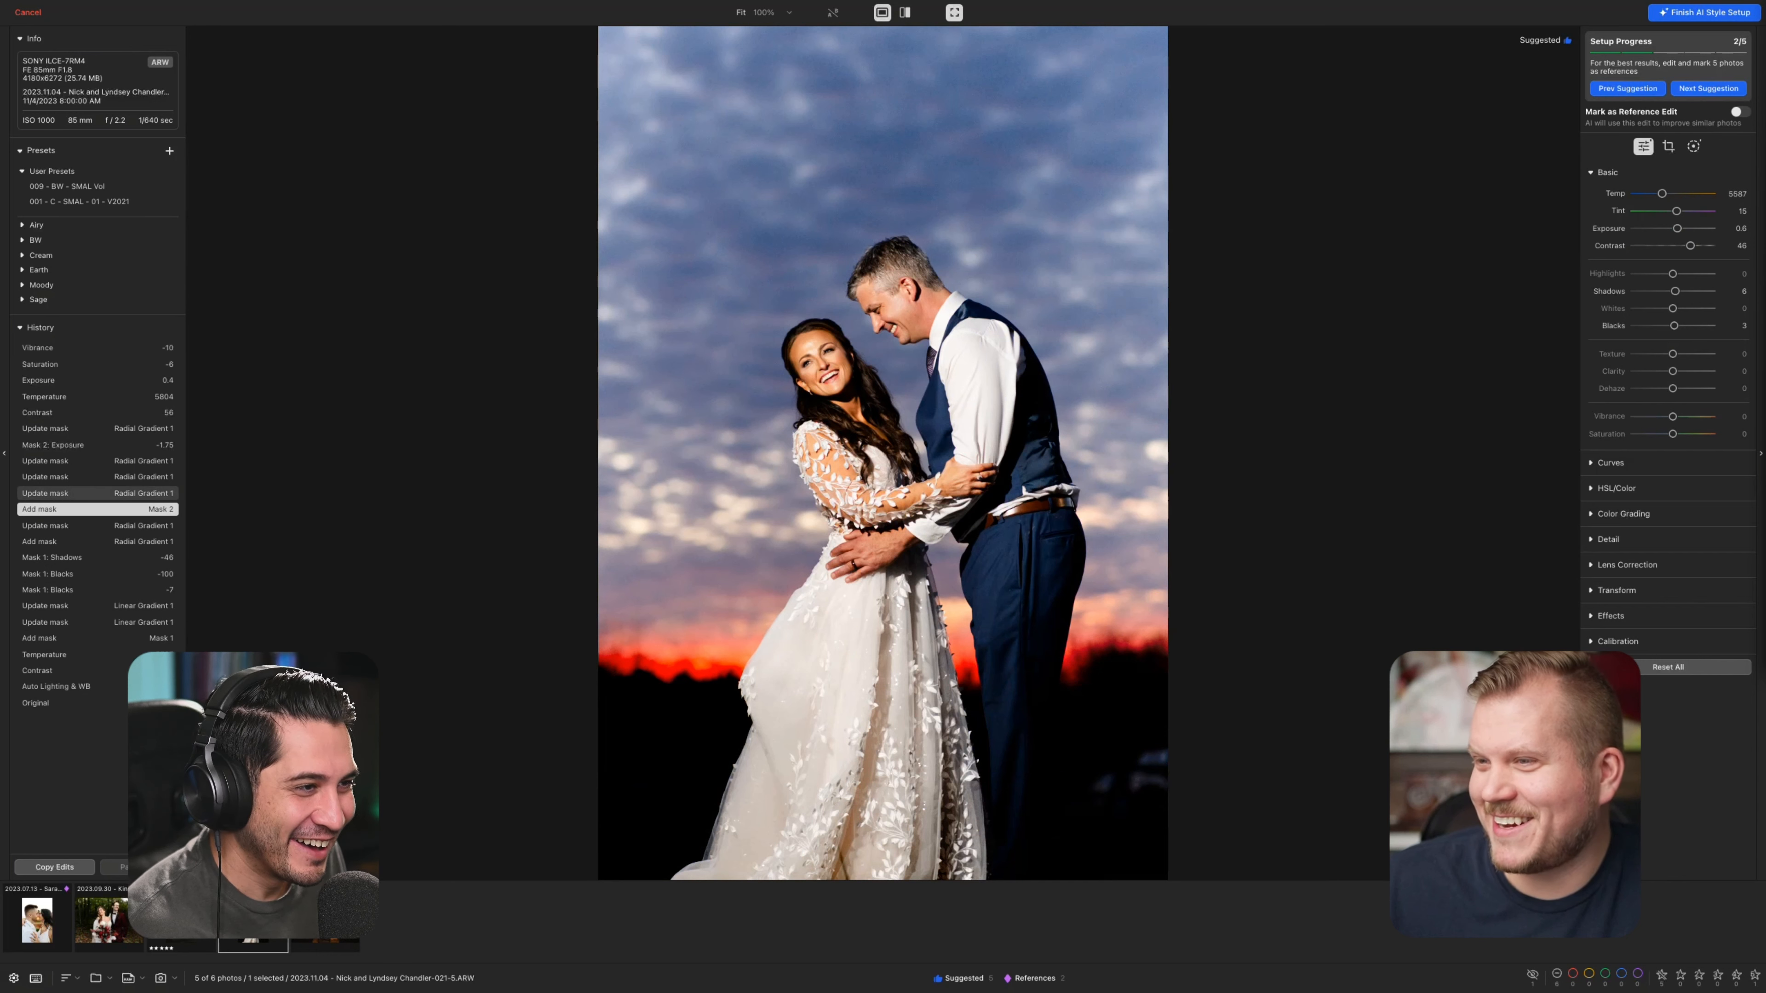
pyautogui.click(56, 477)
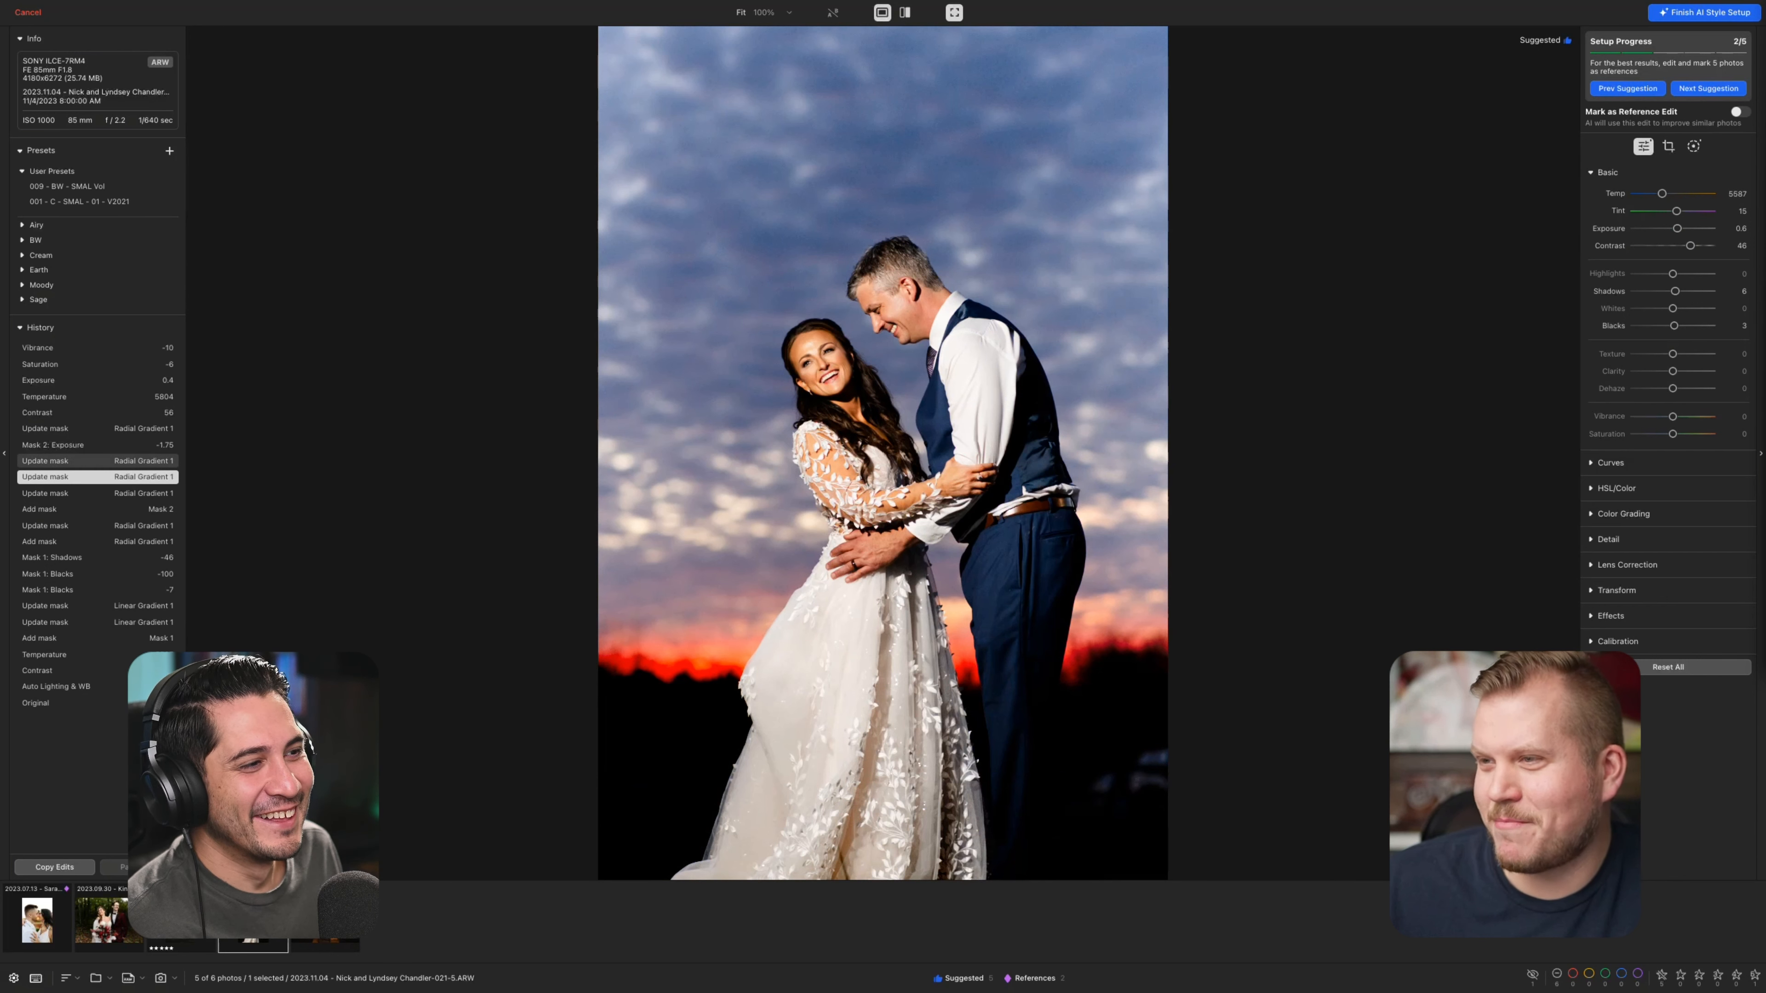
pyautogui.click(56, 460)
pyautogui.click(56, 445)
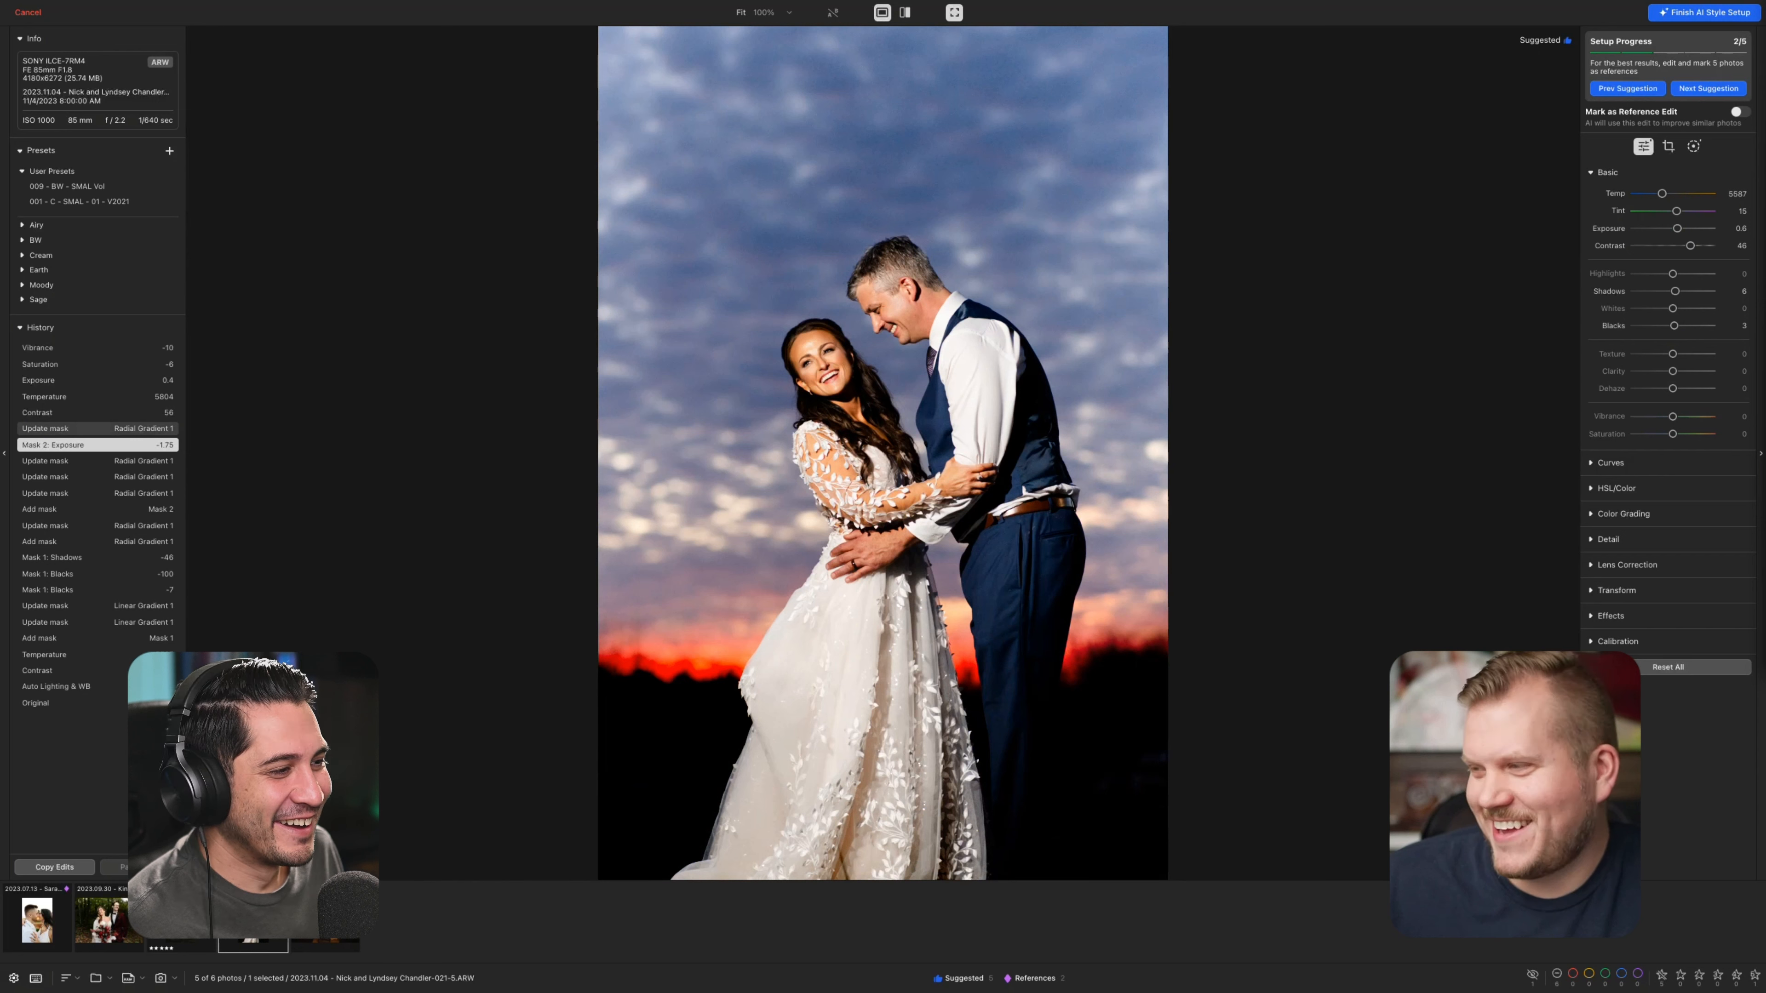
pyautogui.click(55, 427)
# Replay the sunset photo's final contrast, temperature, exposure, saturation and vibrance edits, and compare it with the flowing-veil photo
pyautogui.click(55, 413)
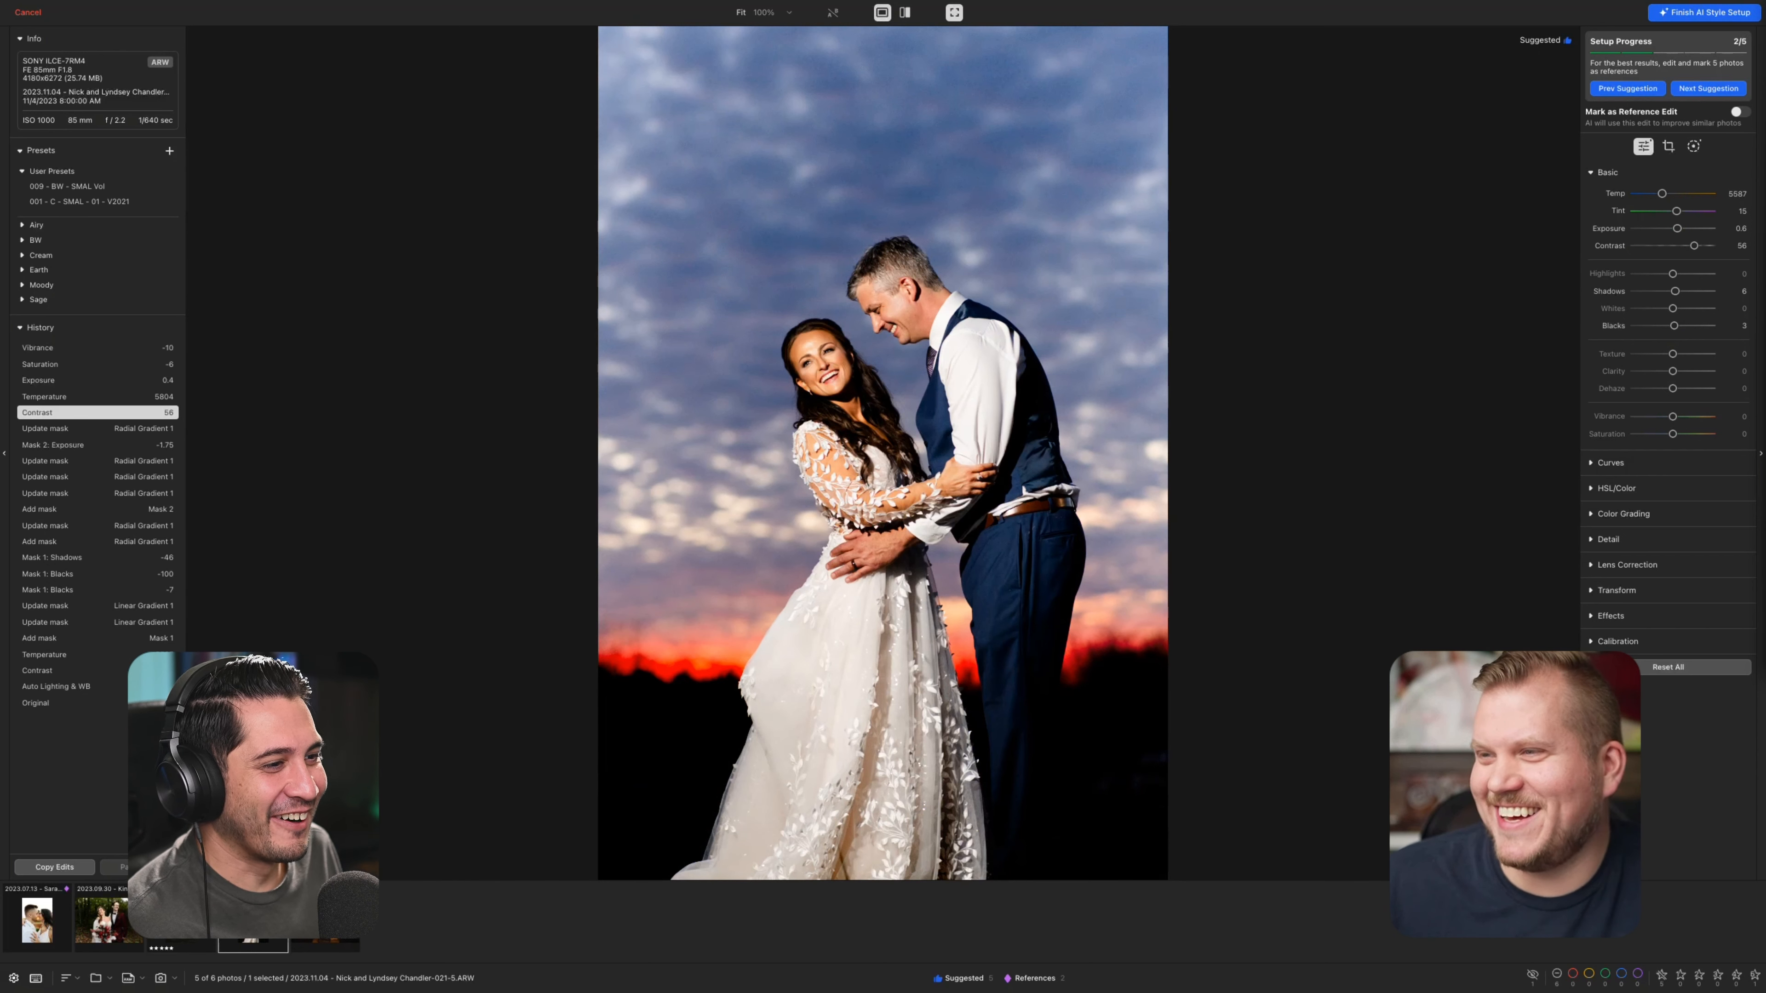
pyautogui.click(55, 396)
pyautogui.click(97, 380)
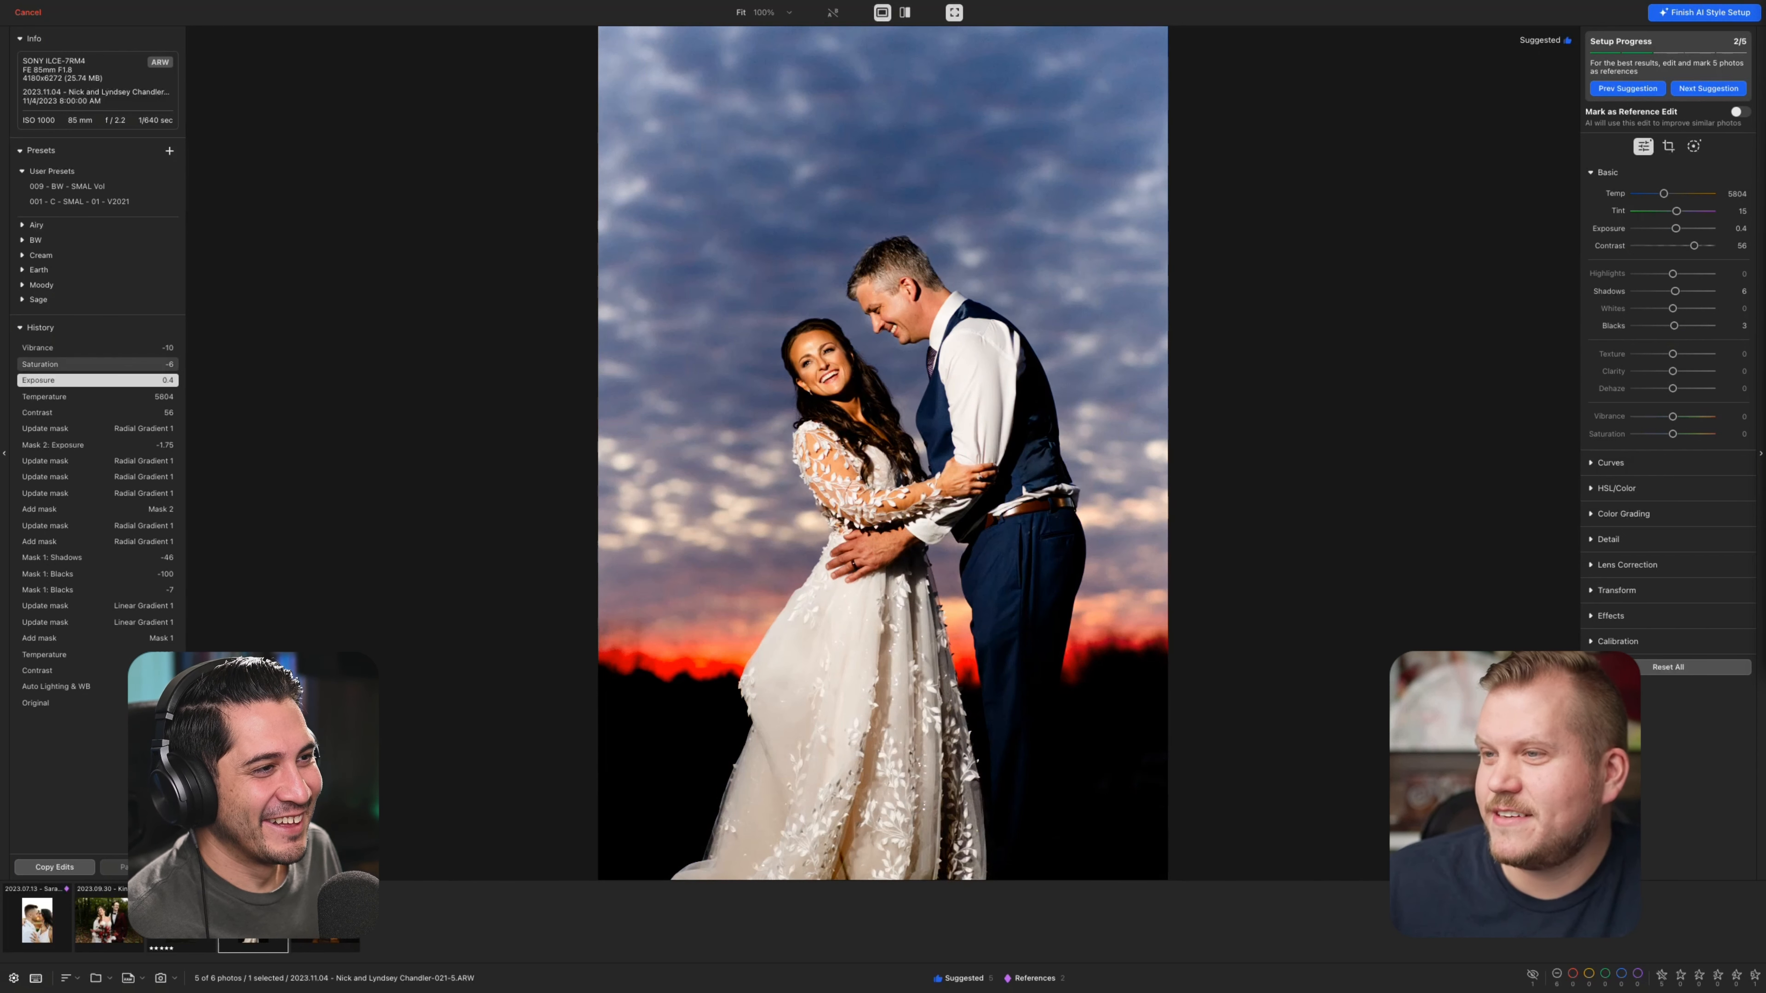
pyautogui.click(98, 363)
pyautogui.click(98, 347)
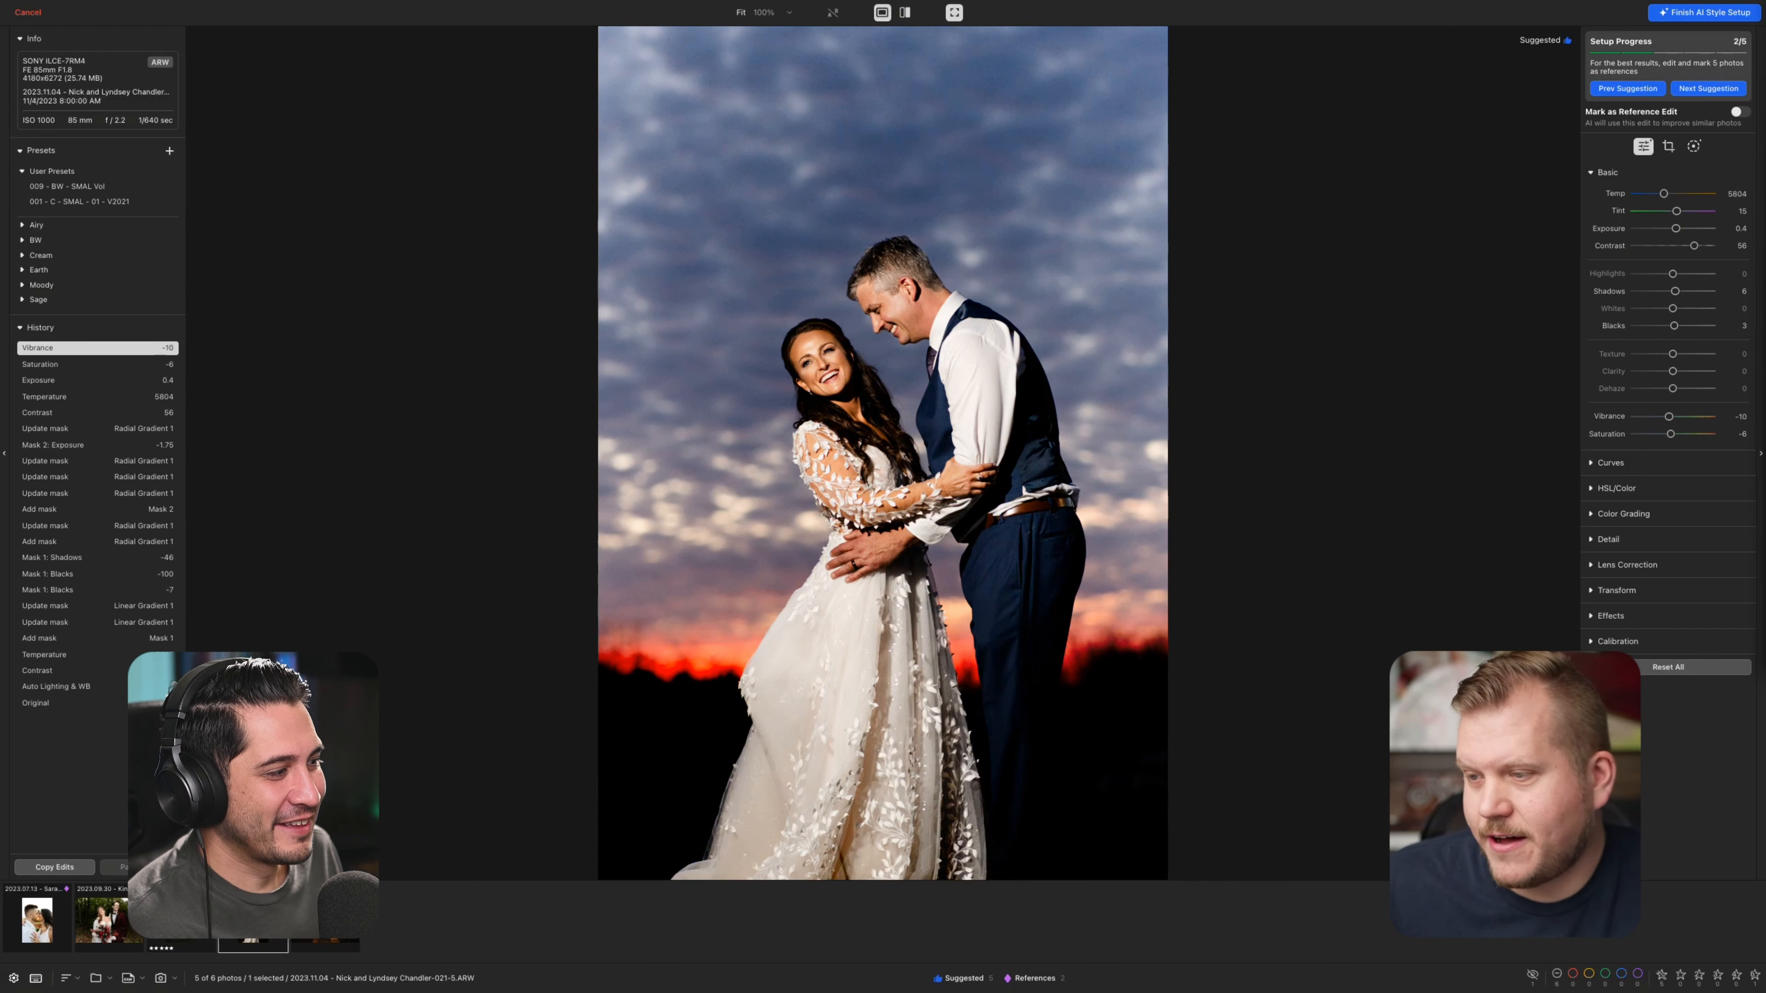
pyautogui.press('Left')
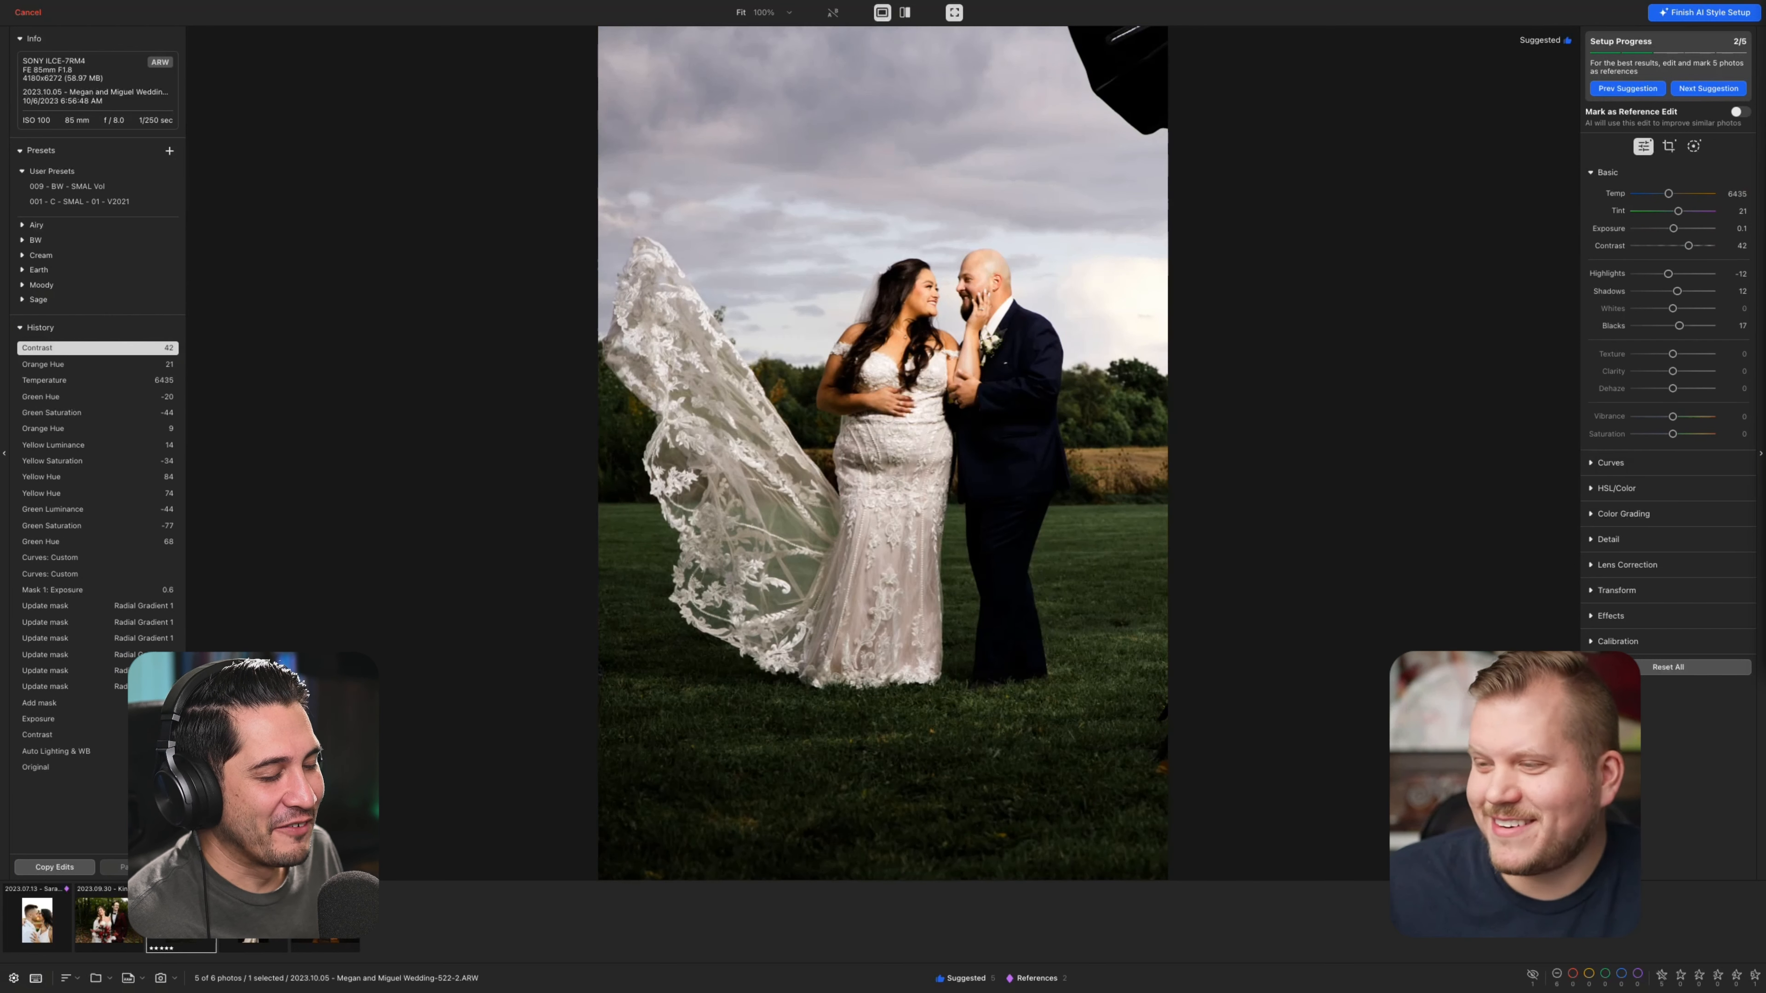
pyautogui.press('Right')
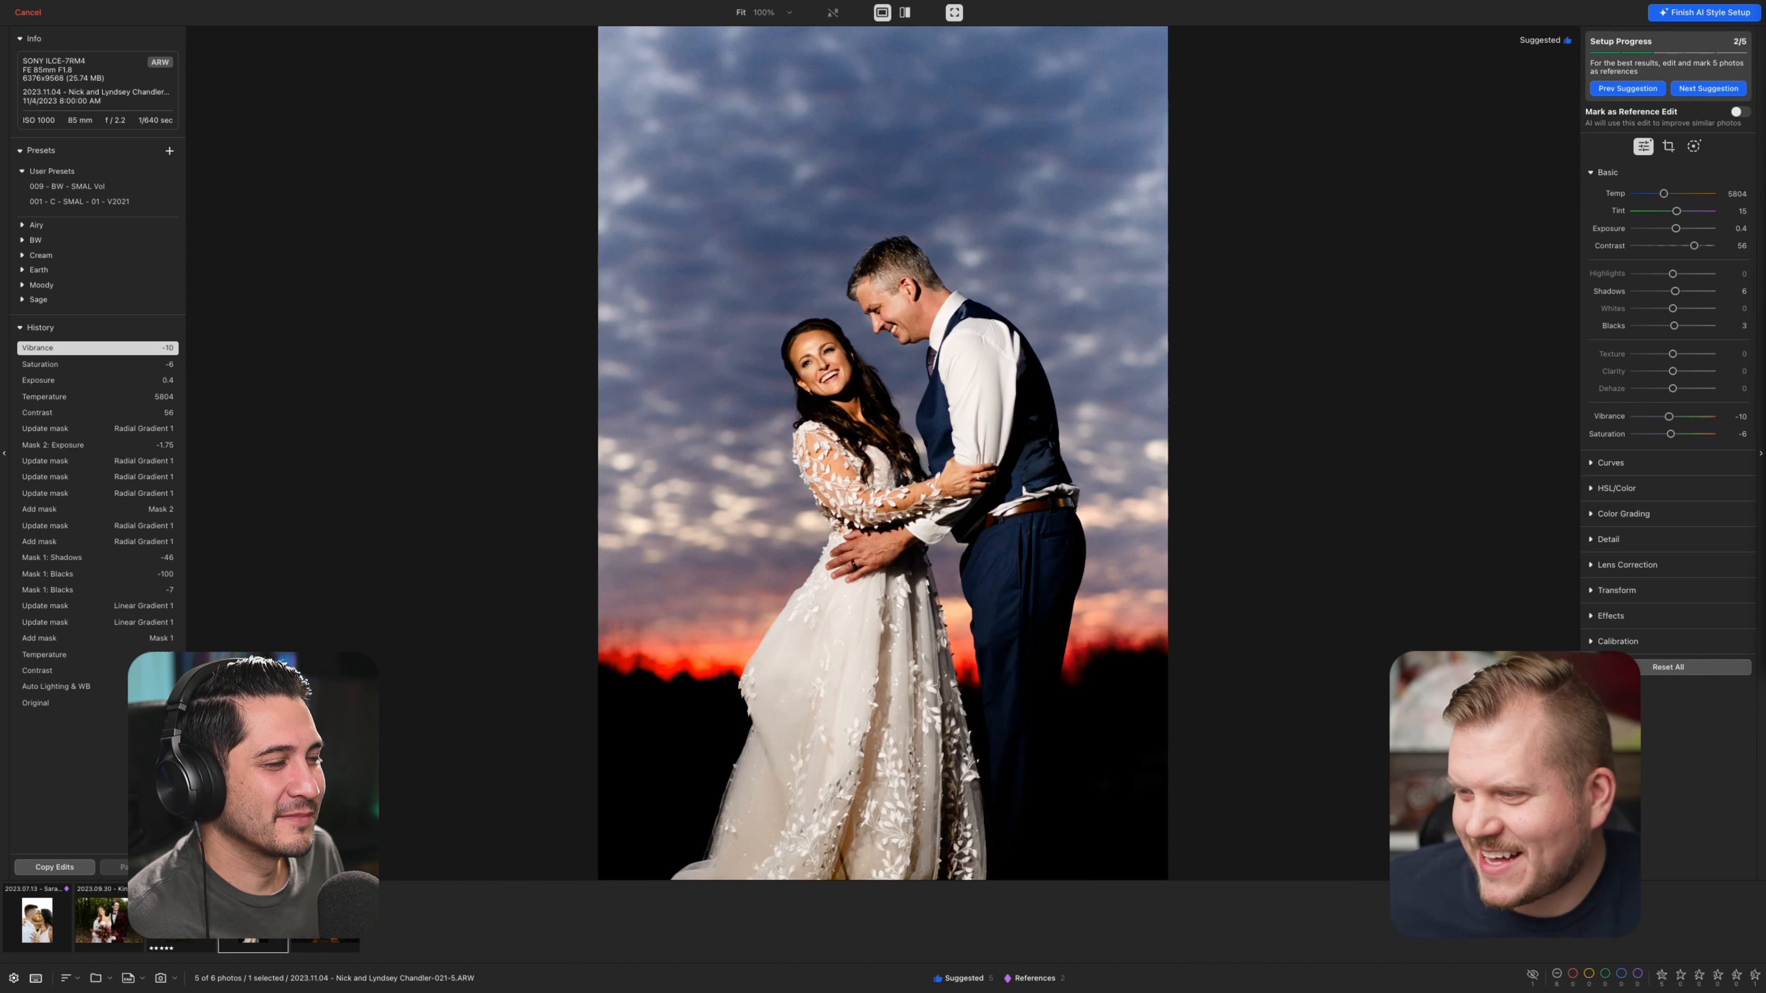
# Open the kissing couple photo, return it to its original state and replay its first exposure and temperature edits
pyautogui.click(37, 919)
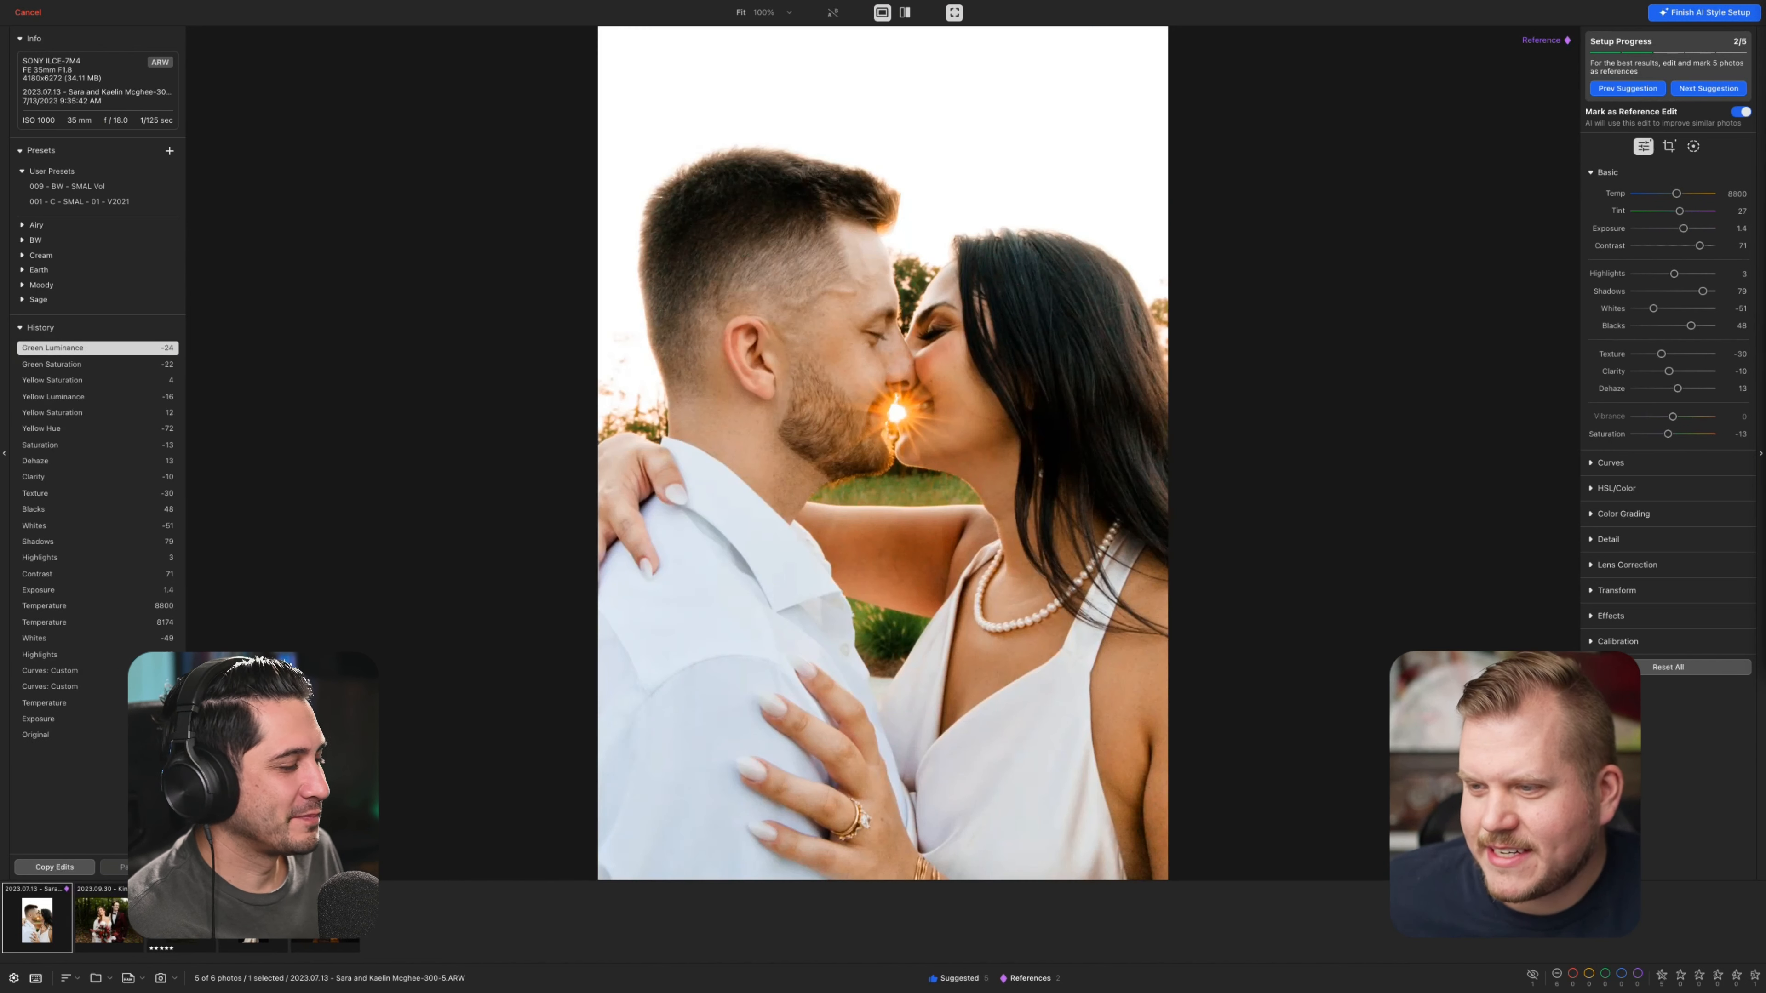
pyautogui.click(72, 734)
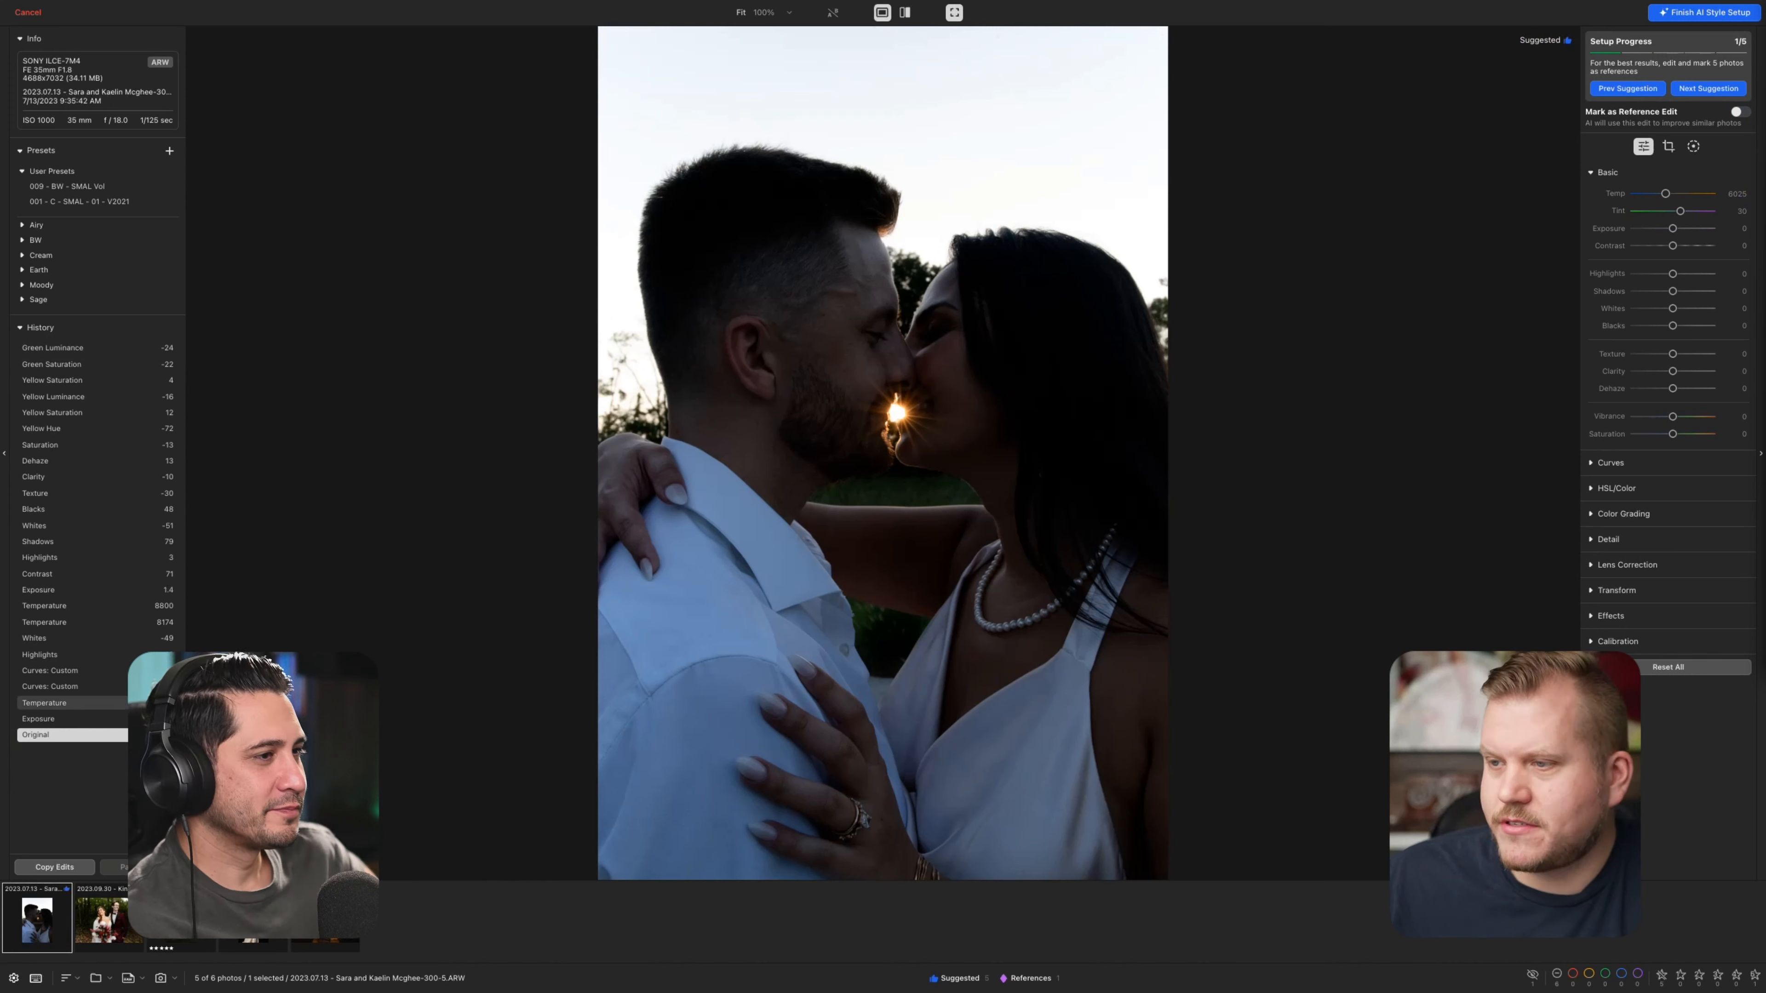
pyautogui.click(73, 719)
pyautogui.click(72, 702)
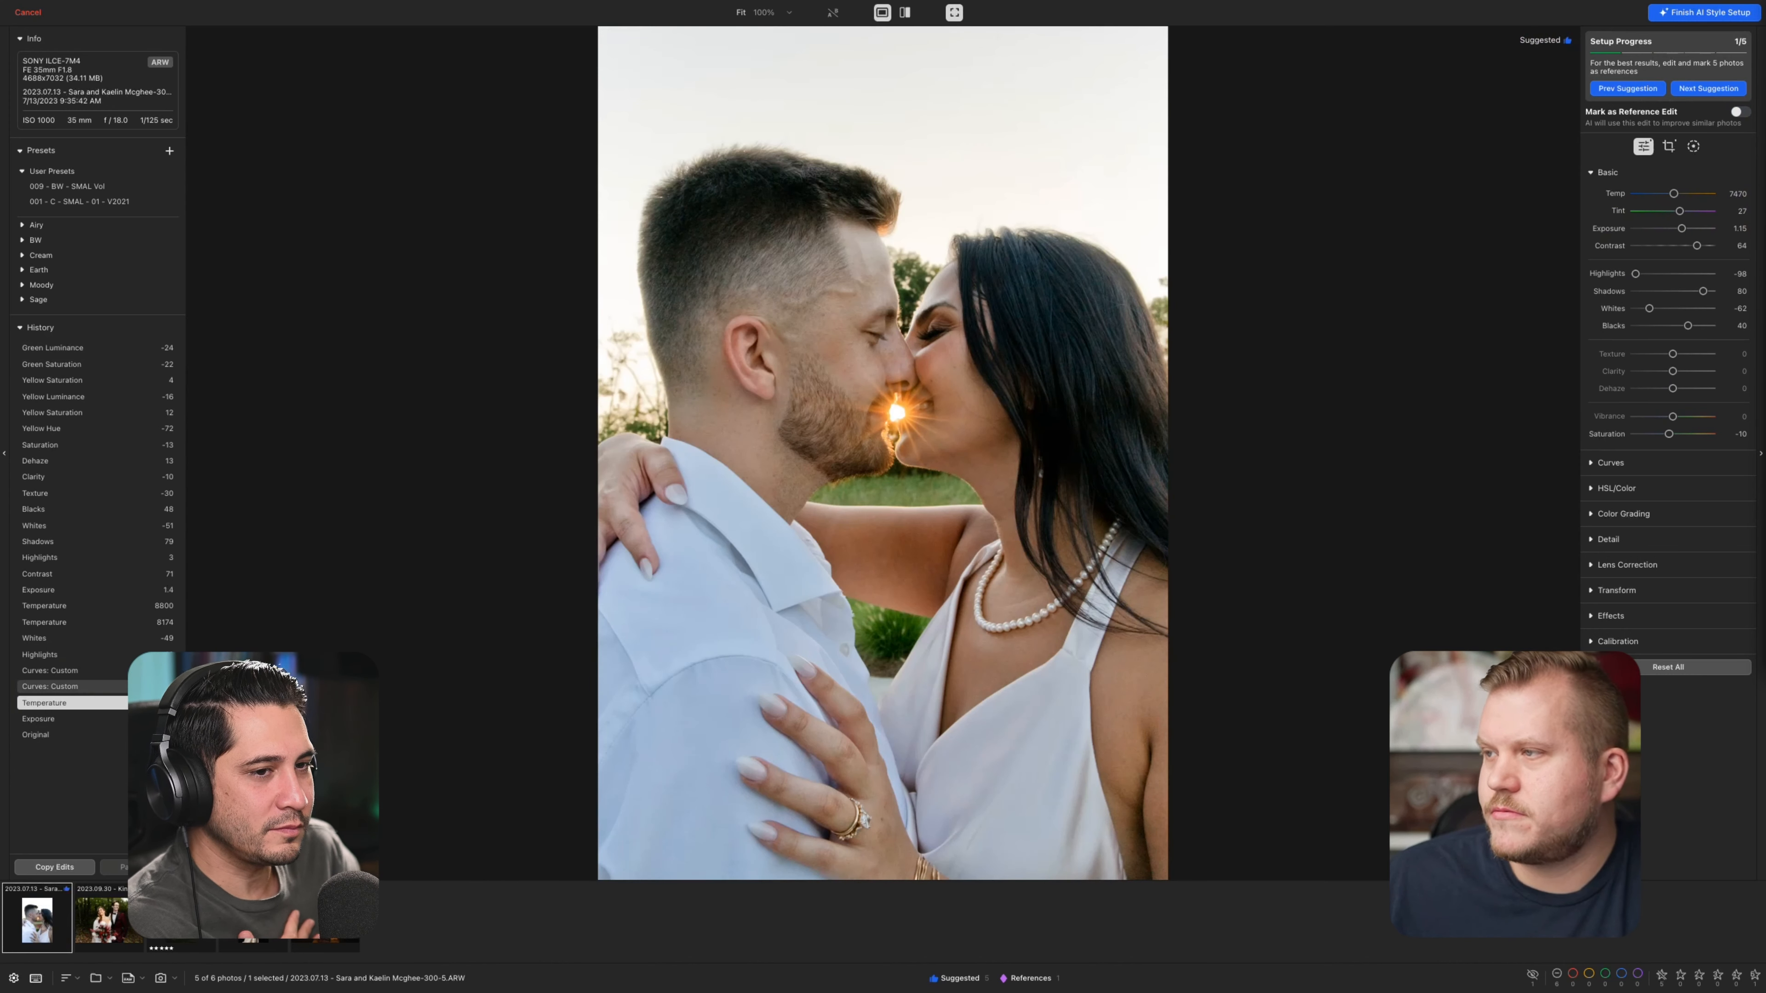
# Replay the kissing couple photo's custom curves, highlights and whites edits, and its temperature changes up to 8800
pyautogui.click(72, 686)
pyautogui.click(72, 670)
pyautogui.click(72, 655)
pyautogui.click(72, 638)
pyautogui.click(73, 621)
pyautogui.click(72, 605)
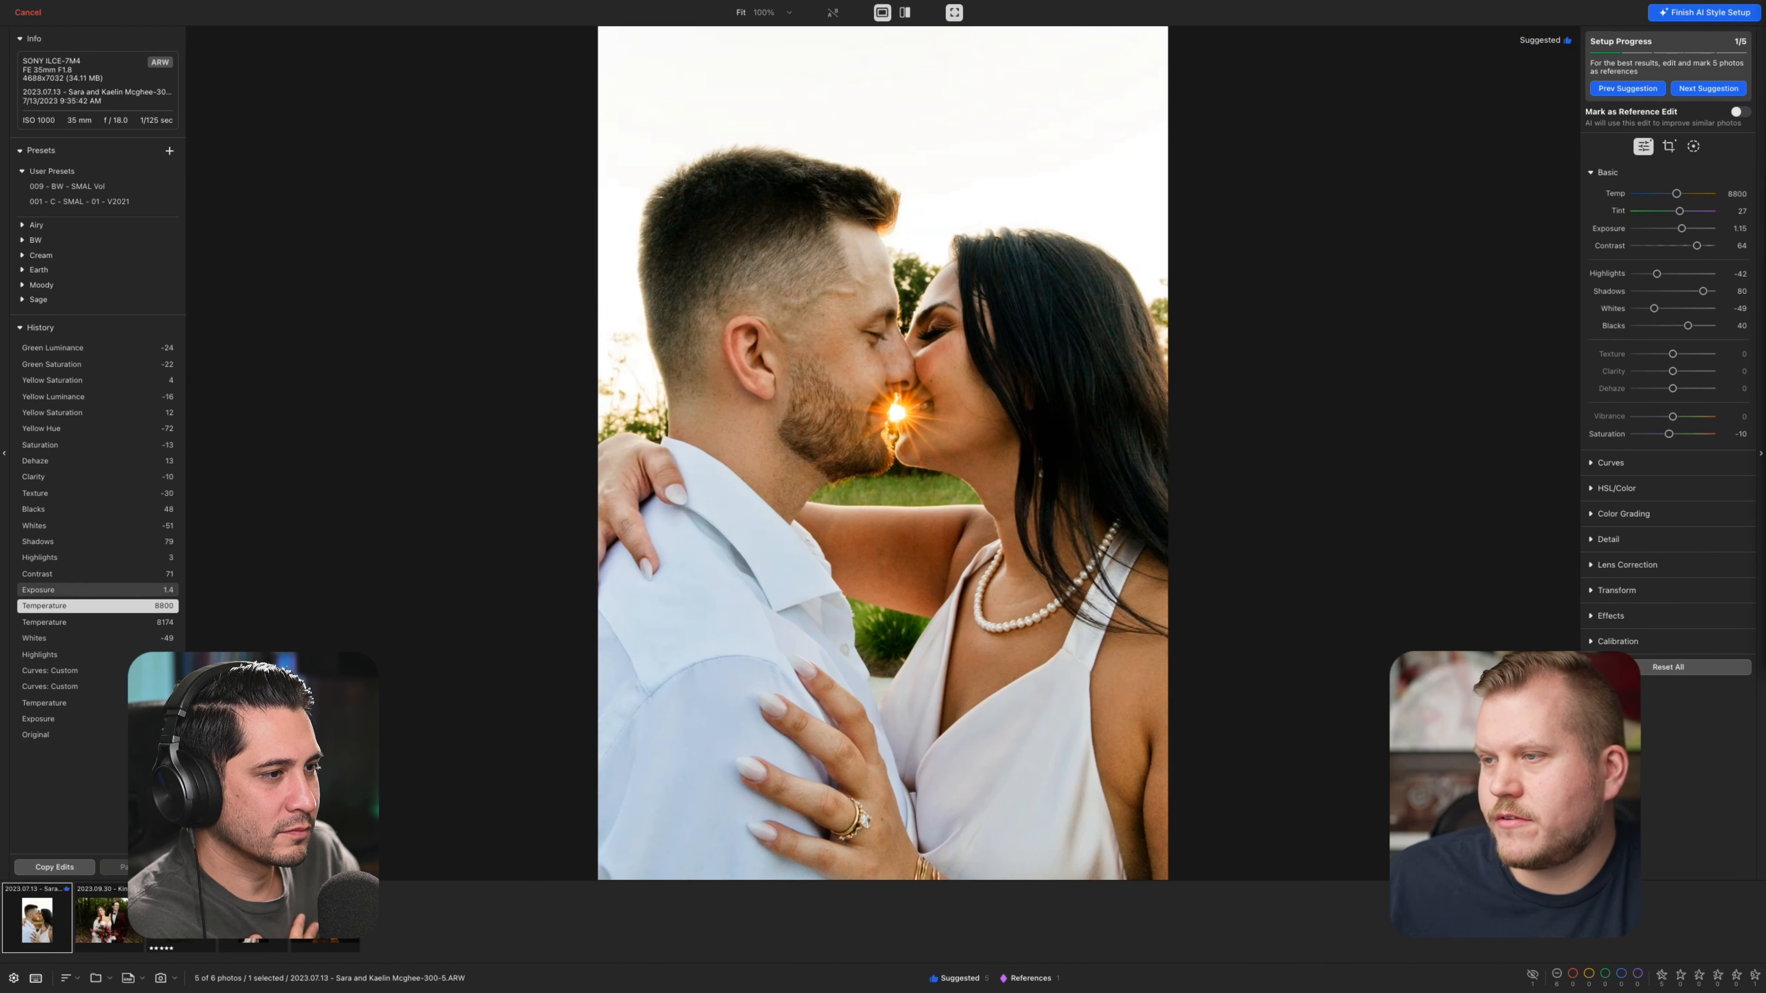
# Replay the kissing couple photo's exposure 1.4, contrast 71, highlights 3, shadows 79, whites -51 and blacks 48 edits
pyautogui.click(72, 589)
pyautogui.click(73, 573)
pyautogui.click(72, 557)
pyautogui.click(72, 542)
pyautogui.click(72, 525)
pyautogui.click(73, 509)
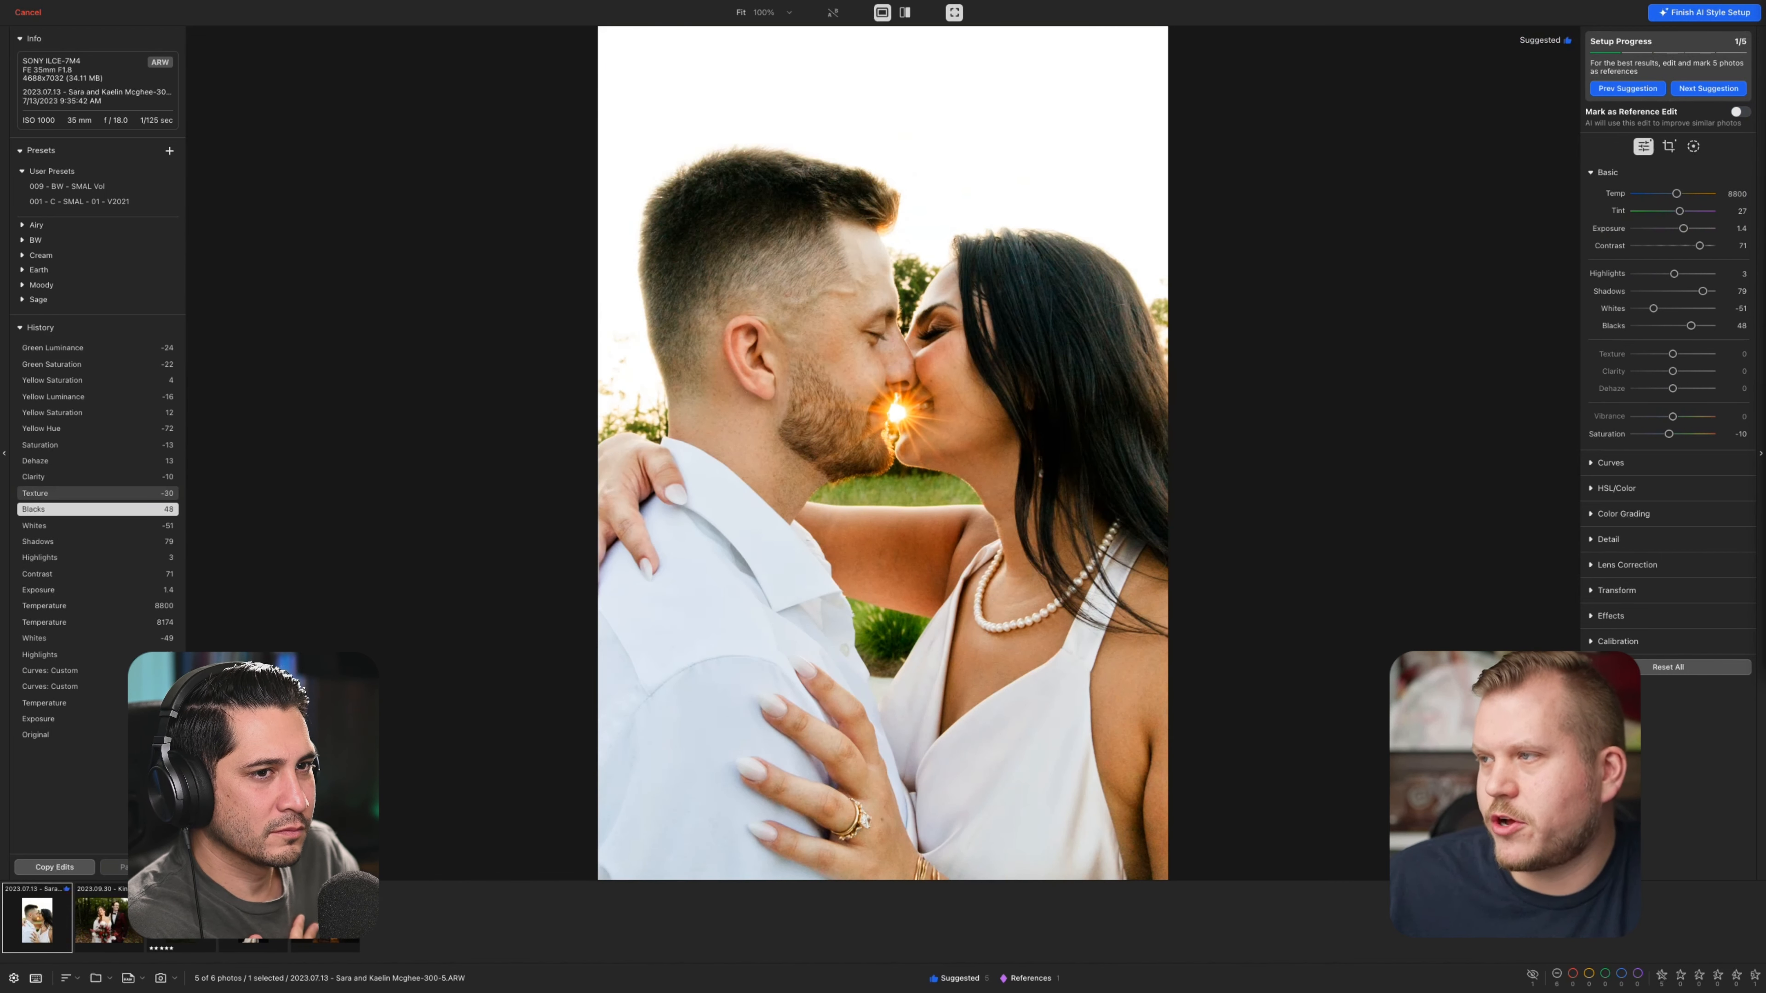
# Replay the kissing couple photo's texture -30, clarity -10, dehaze 13 and saturation -13 edits
pyautogui.click(72, 492)
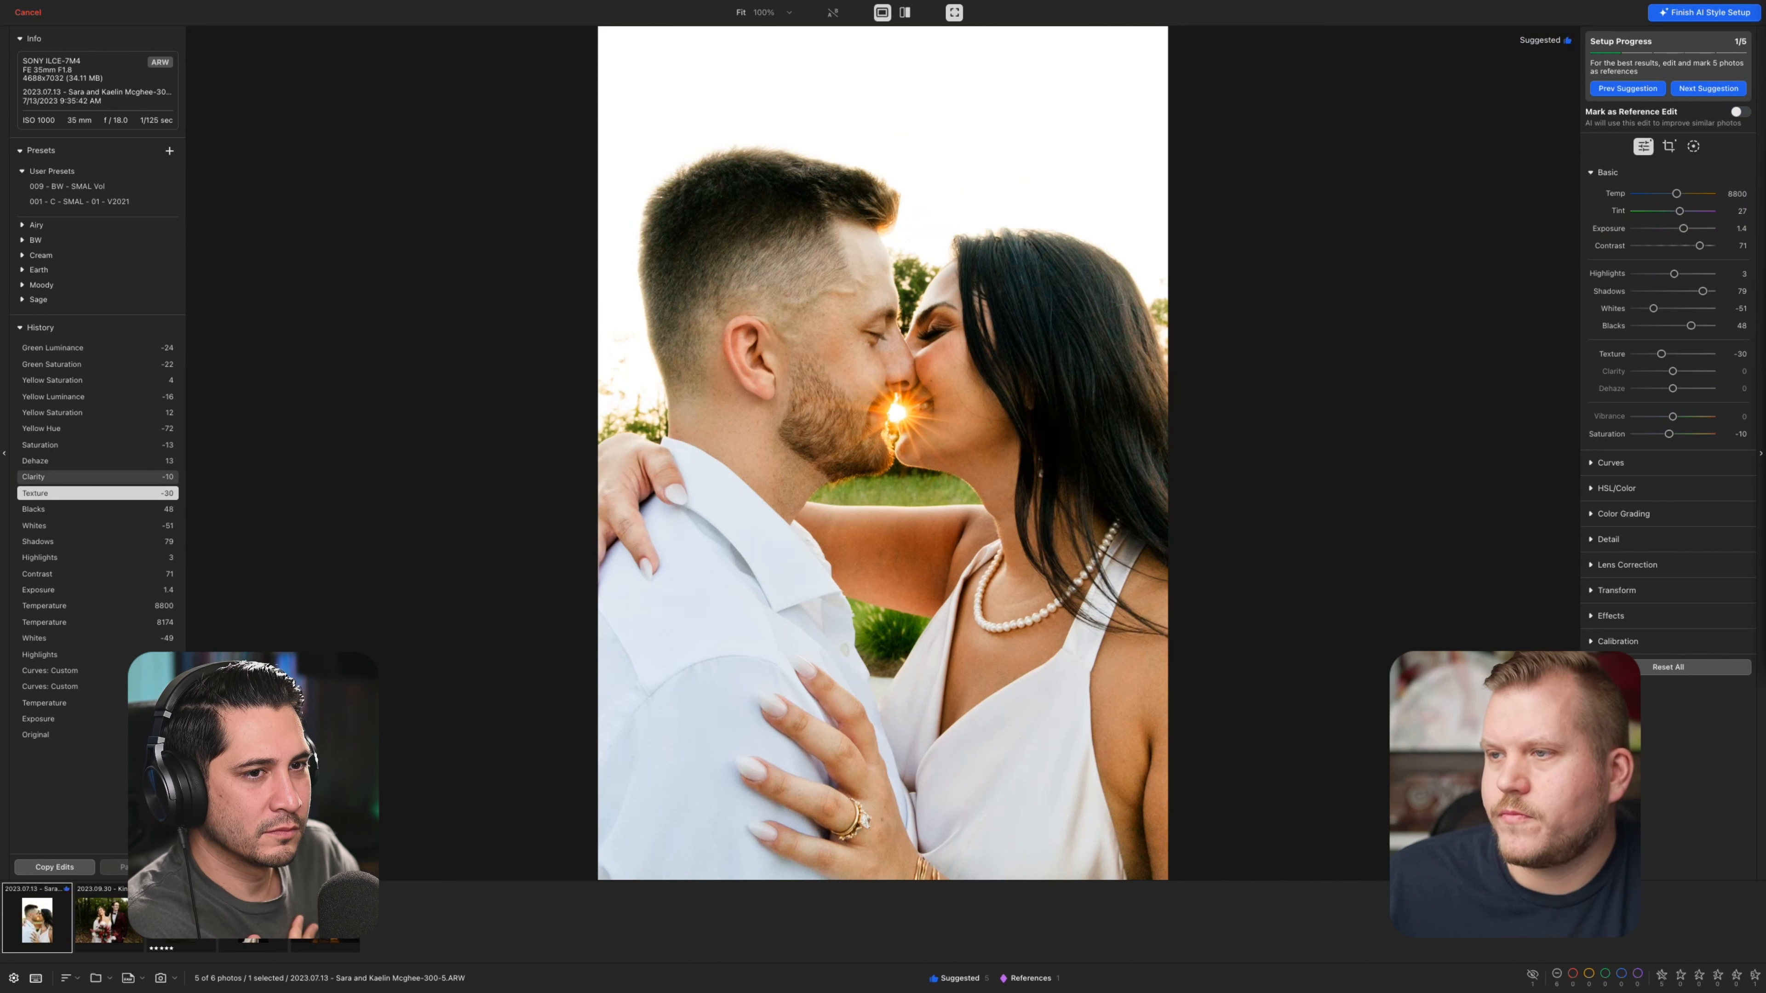
pyautogui.click(72, 476)
pyautogui.click(73, 460)
pyautogui.click(72, 445)
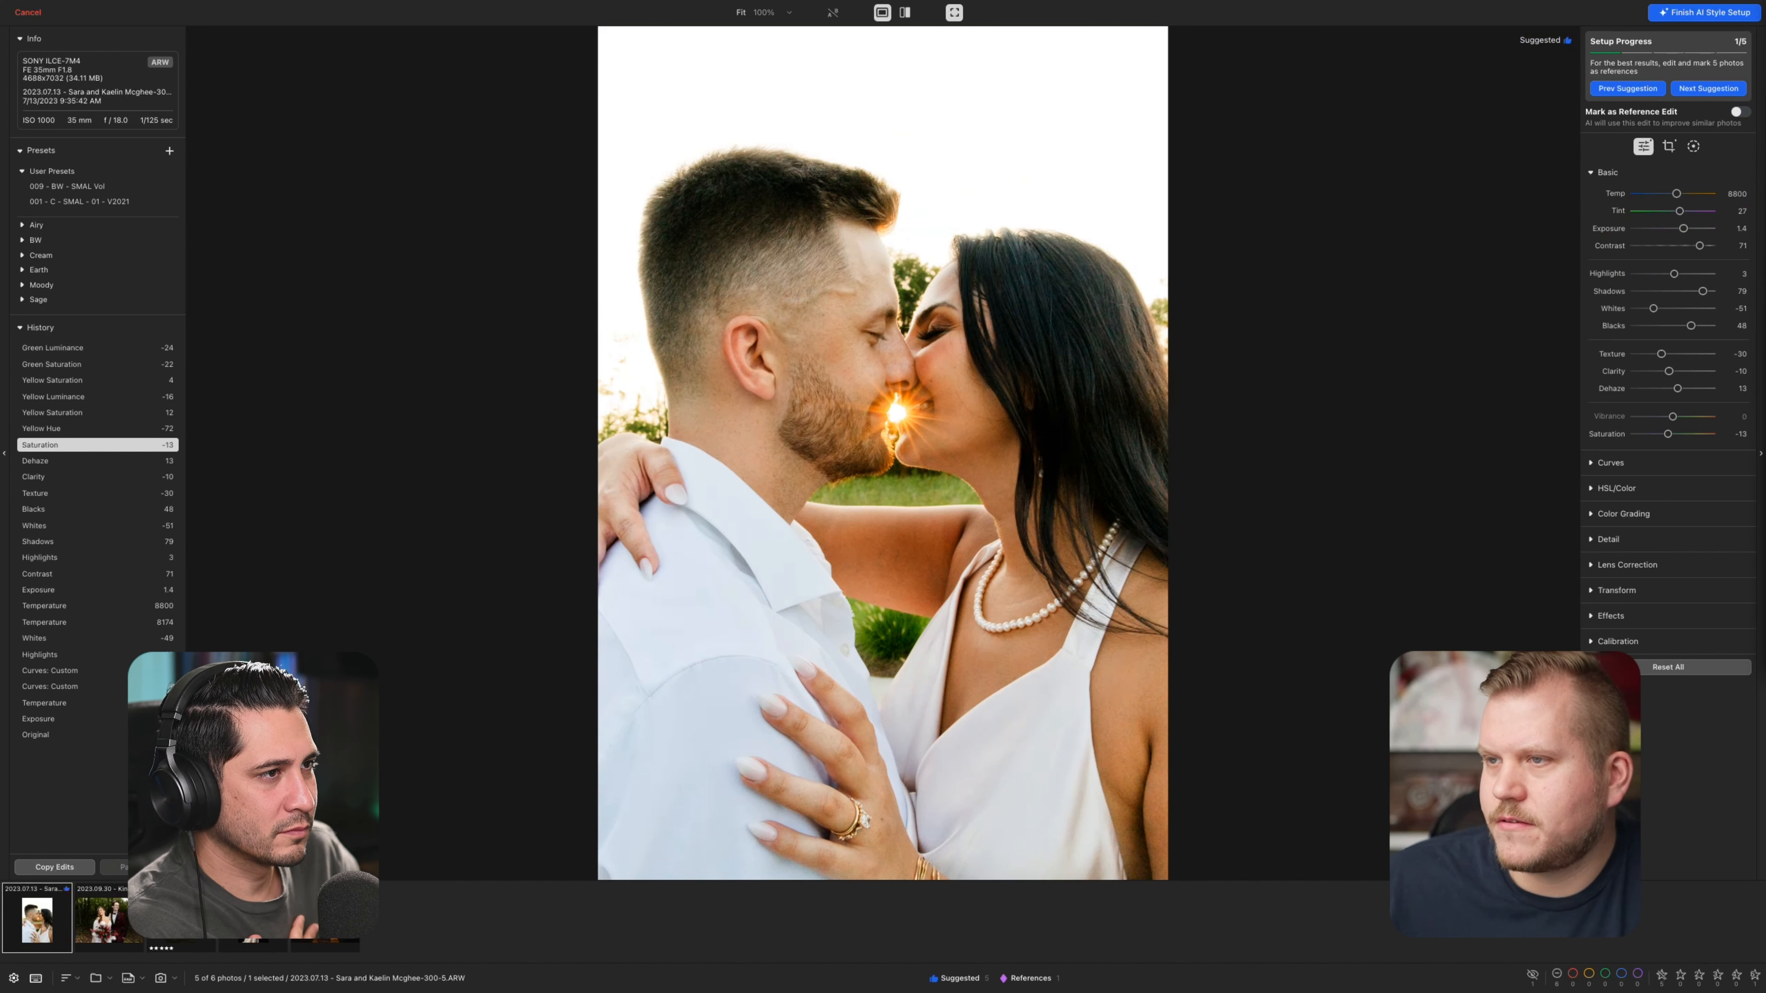
# Replay the kissing couple photo's yellow hue, saturation and luminance edits, then its green saturation -22 and green luminance -24 edits
pyautogui.click(72, 428)
pyautogui.click(72, 413)
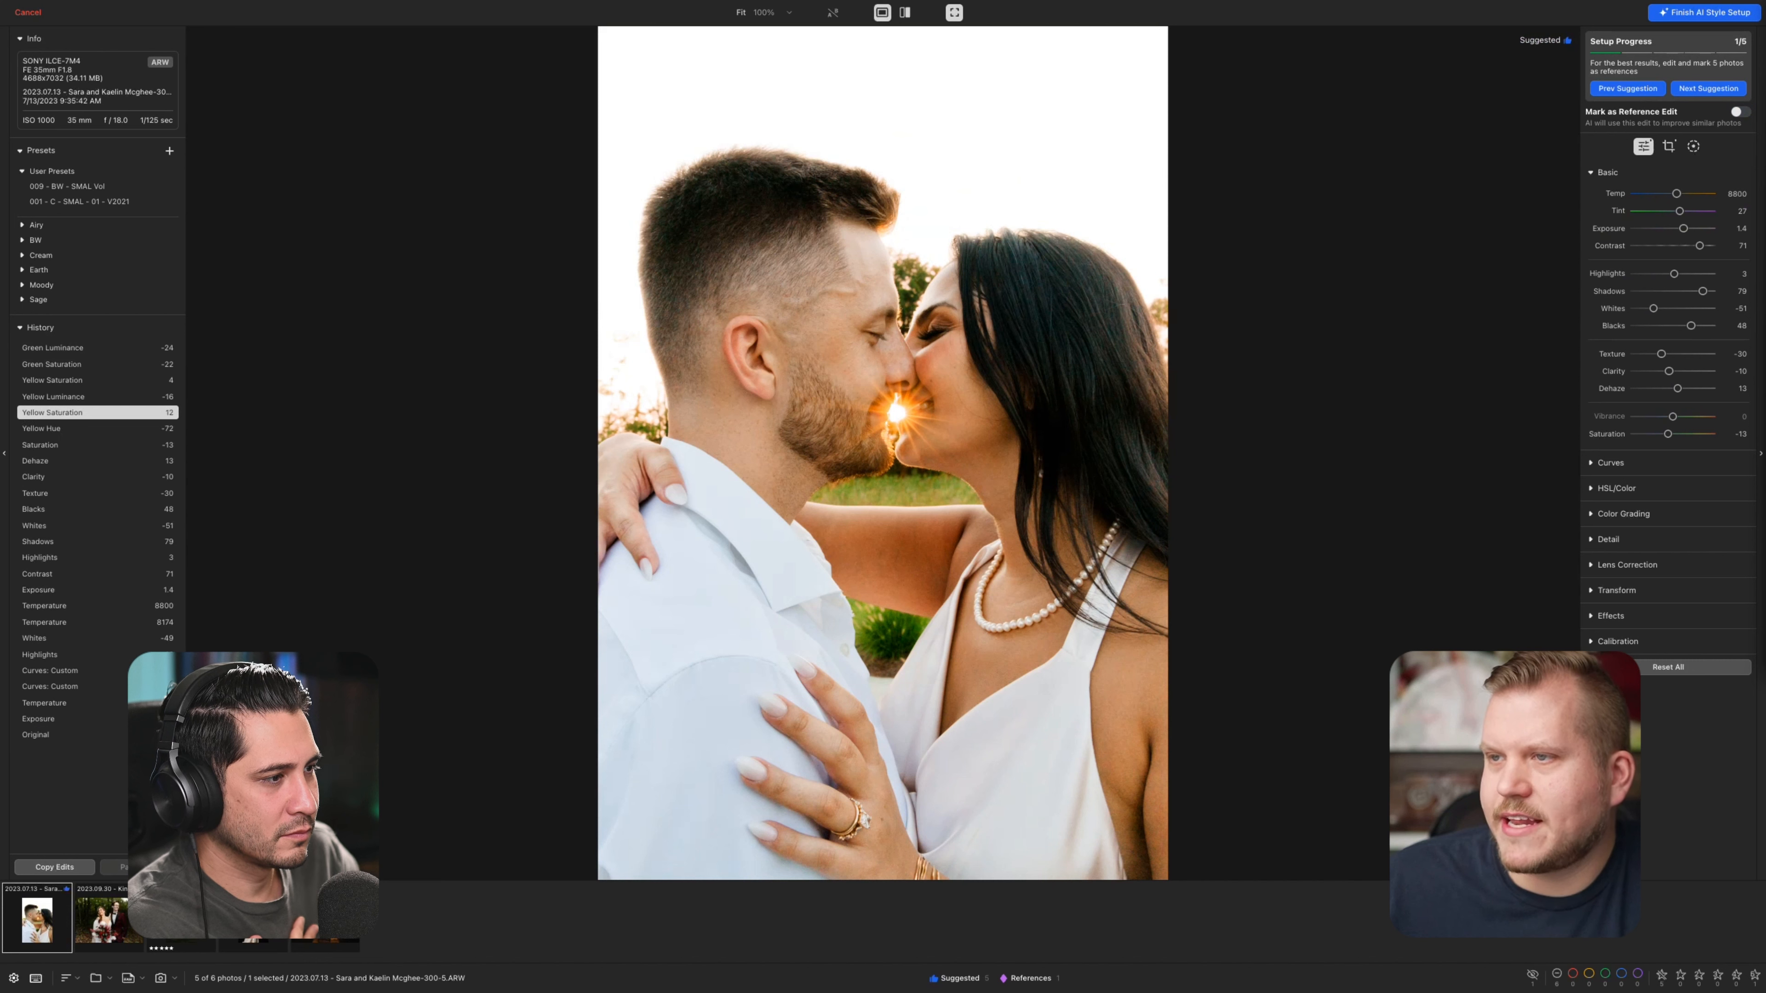
pyautogui.click(72, 396)
pyautogui.click(72, 380)
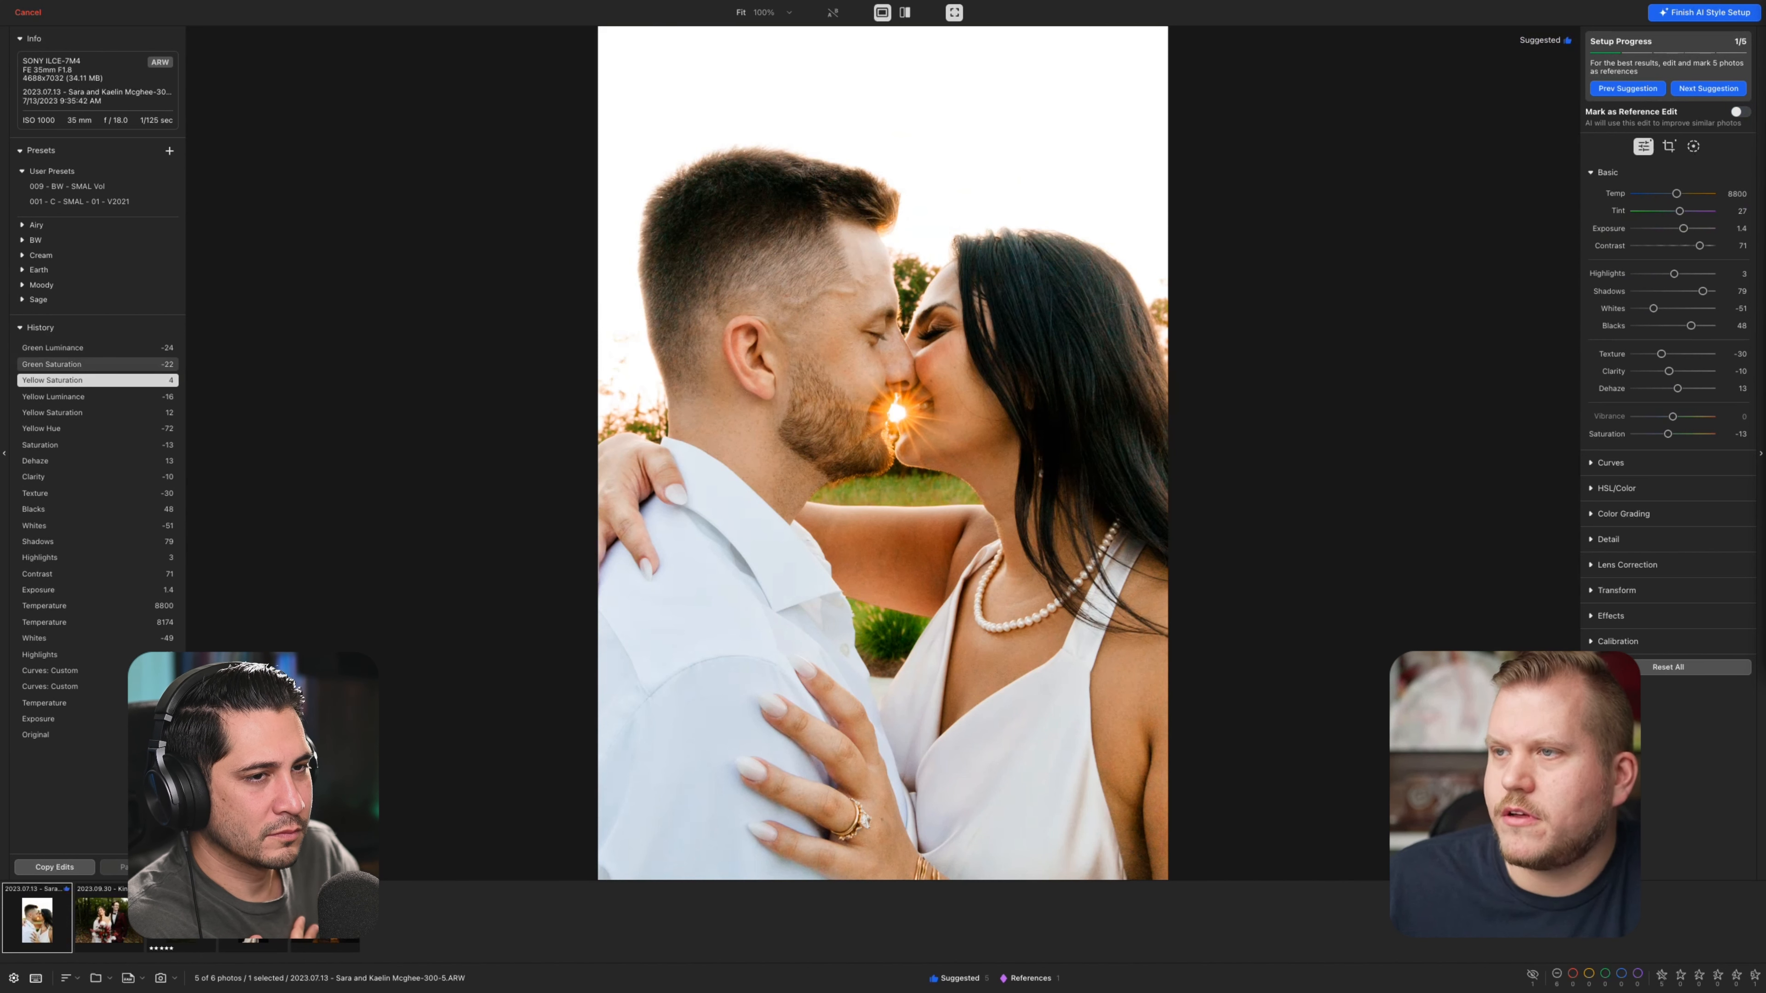
pyautogui.click(72, 363)
pyautogui.click(73, 348)
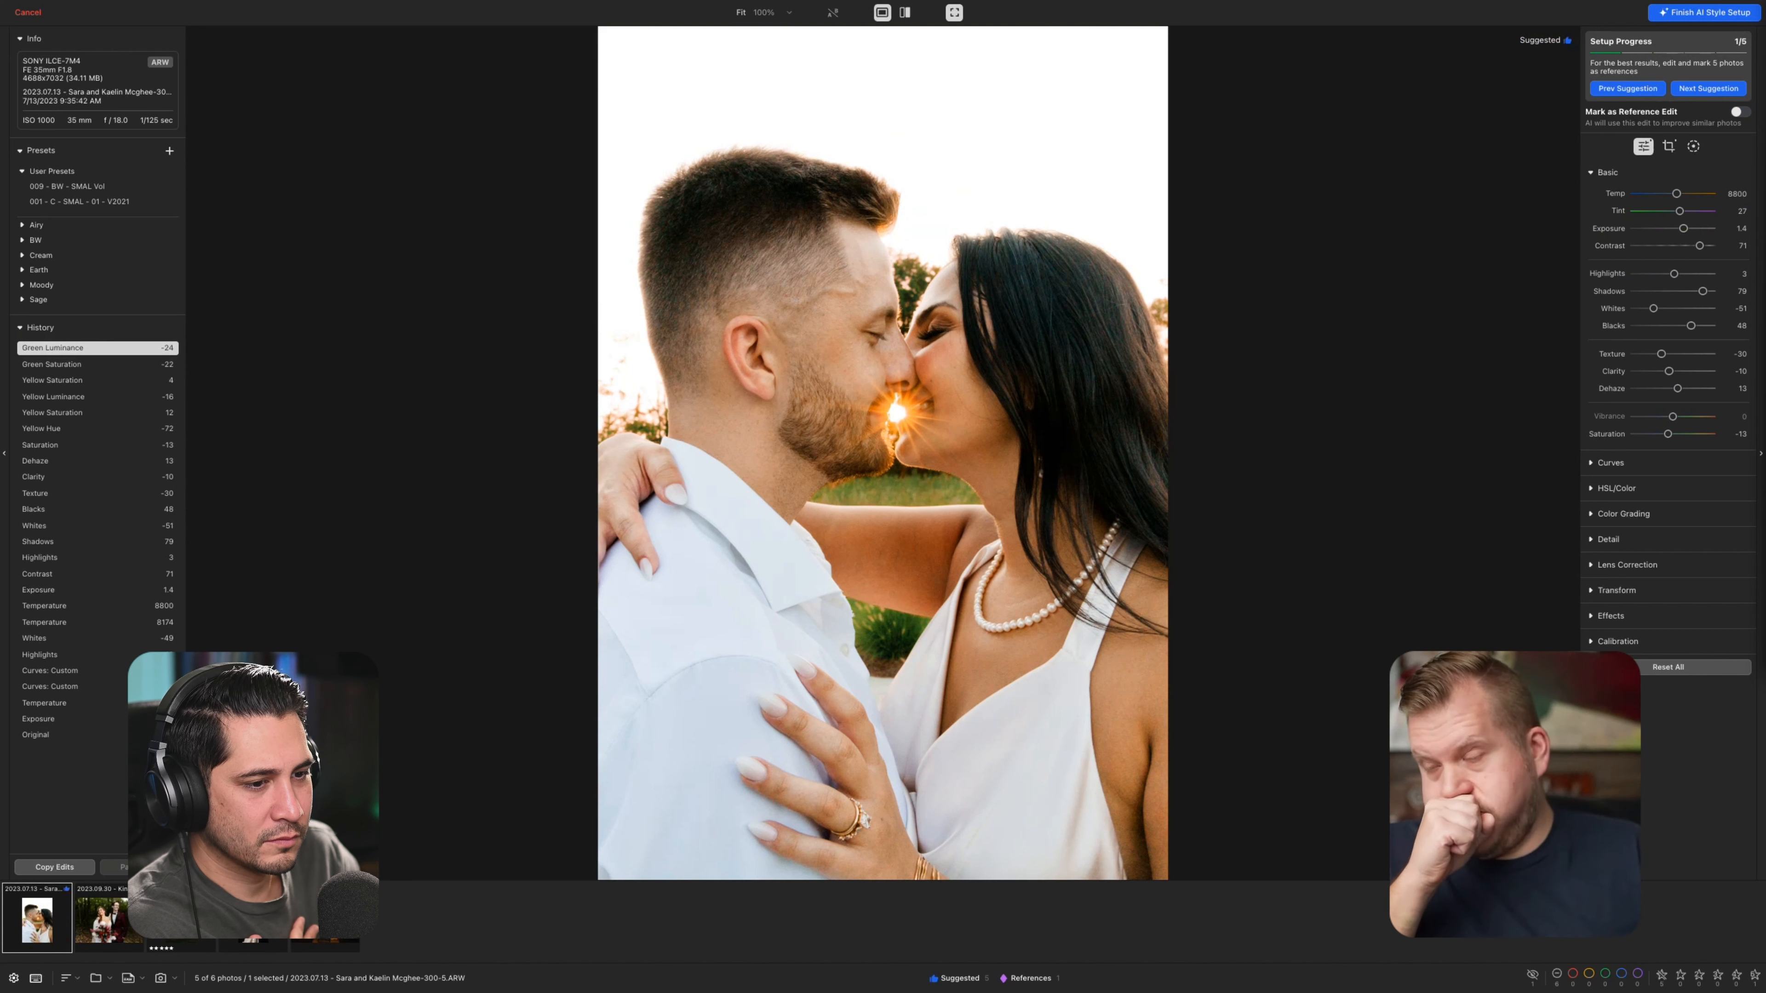
# Compare the original state with the final edit for the kissing couple photo and the forest couple photo
pyautogui.click(42, 735)
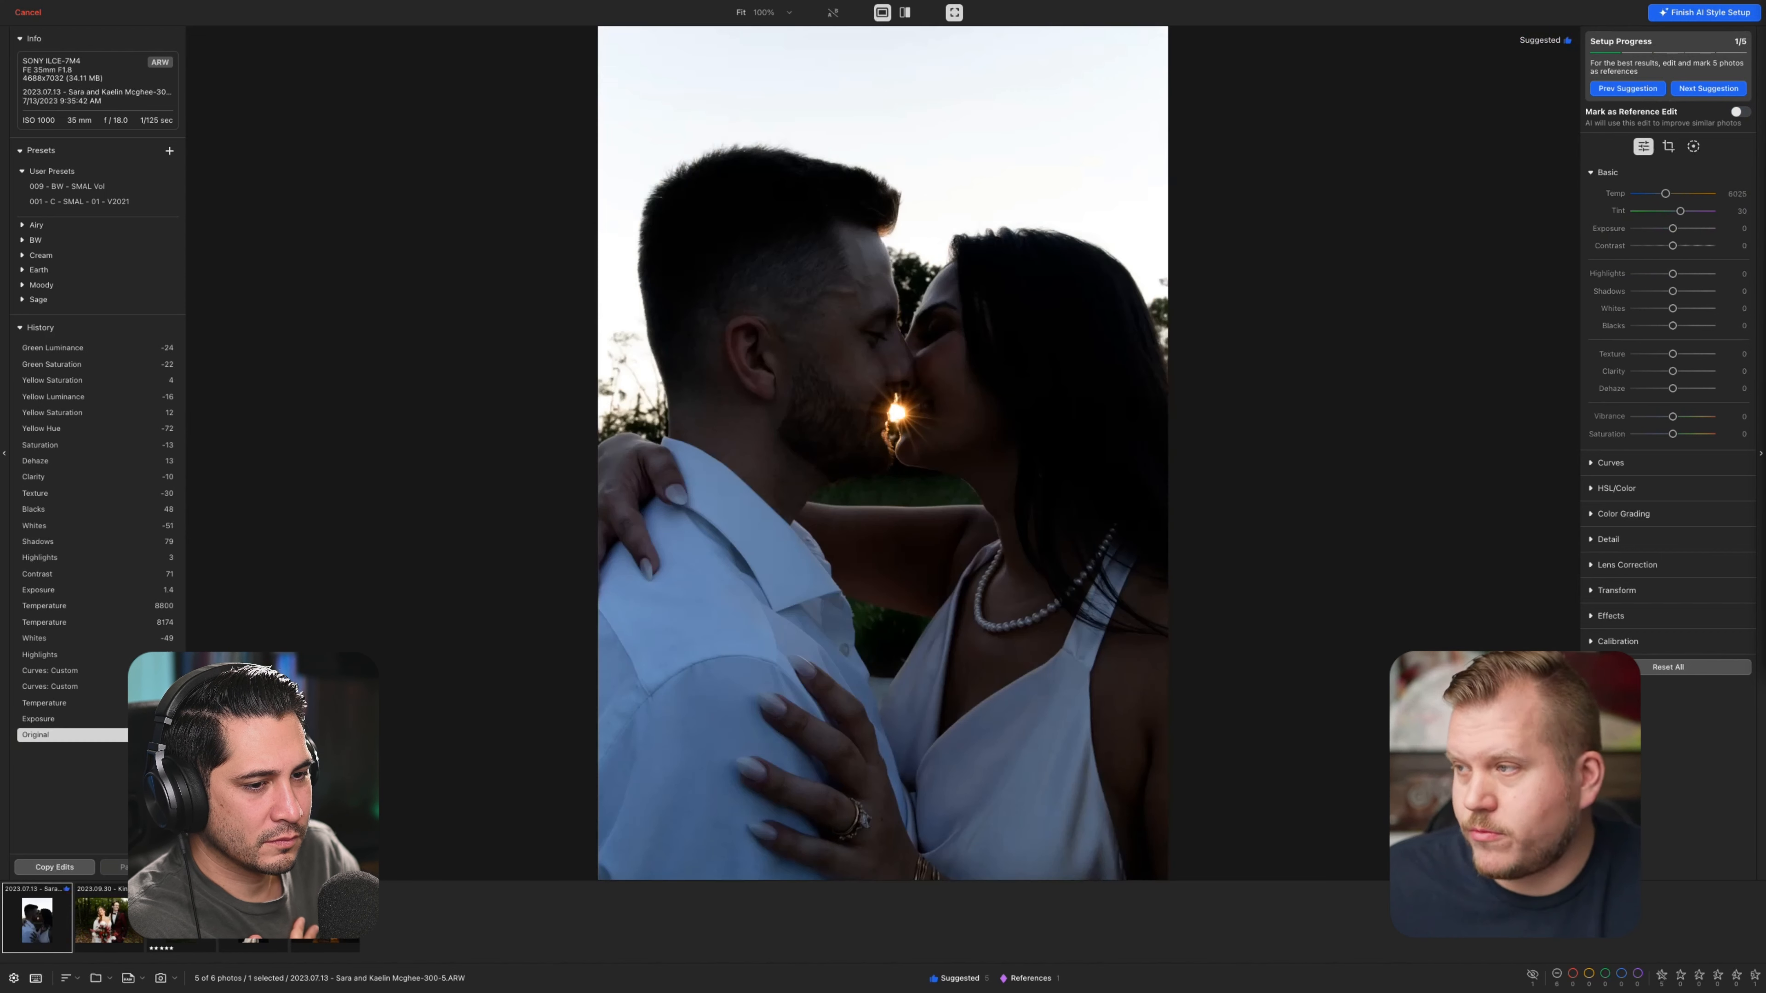
pyautogui.click(69, 347)
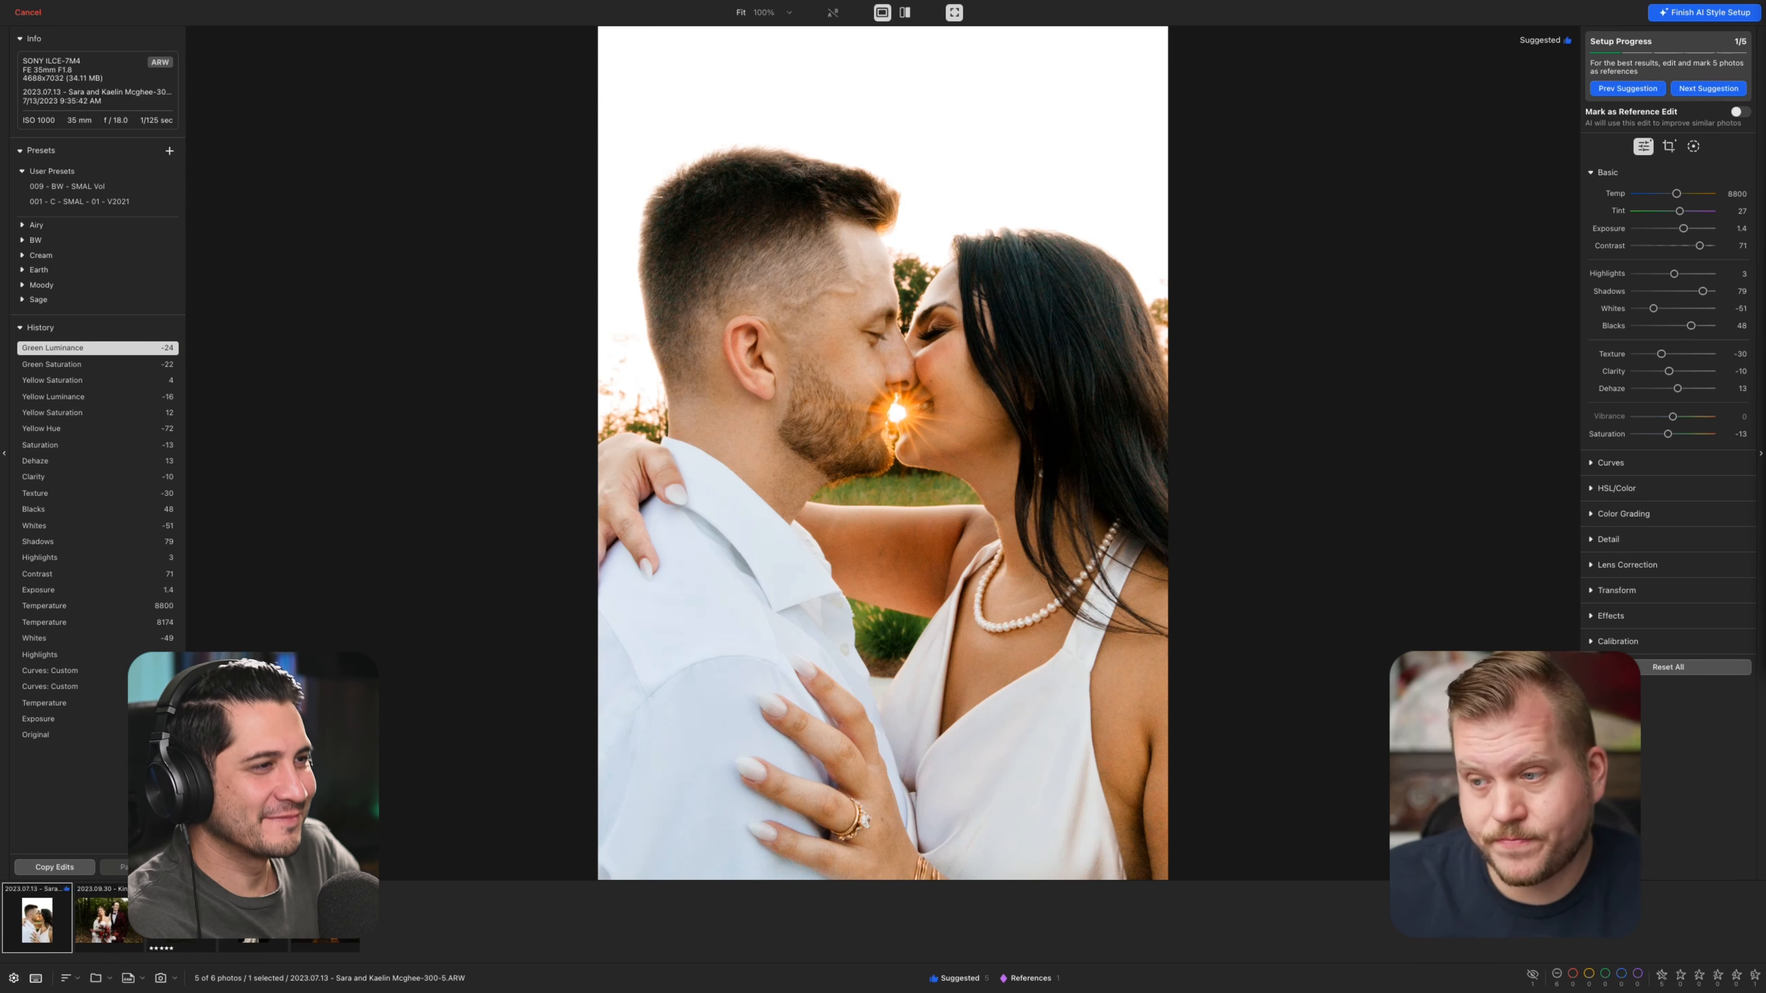
pyautogui.press('Right')
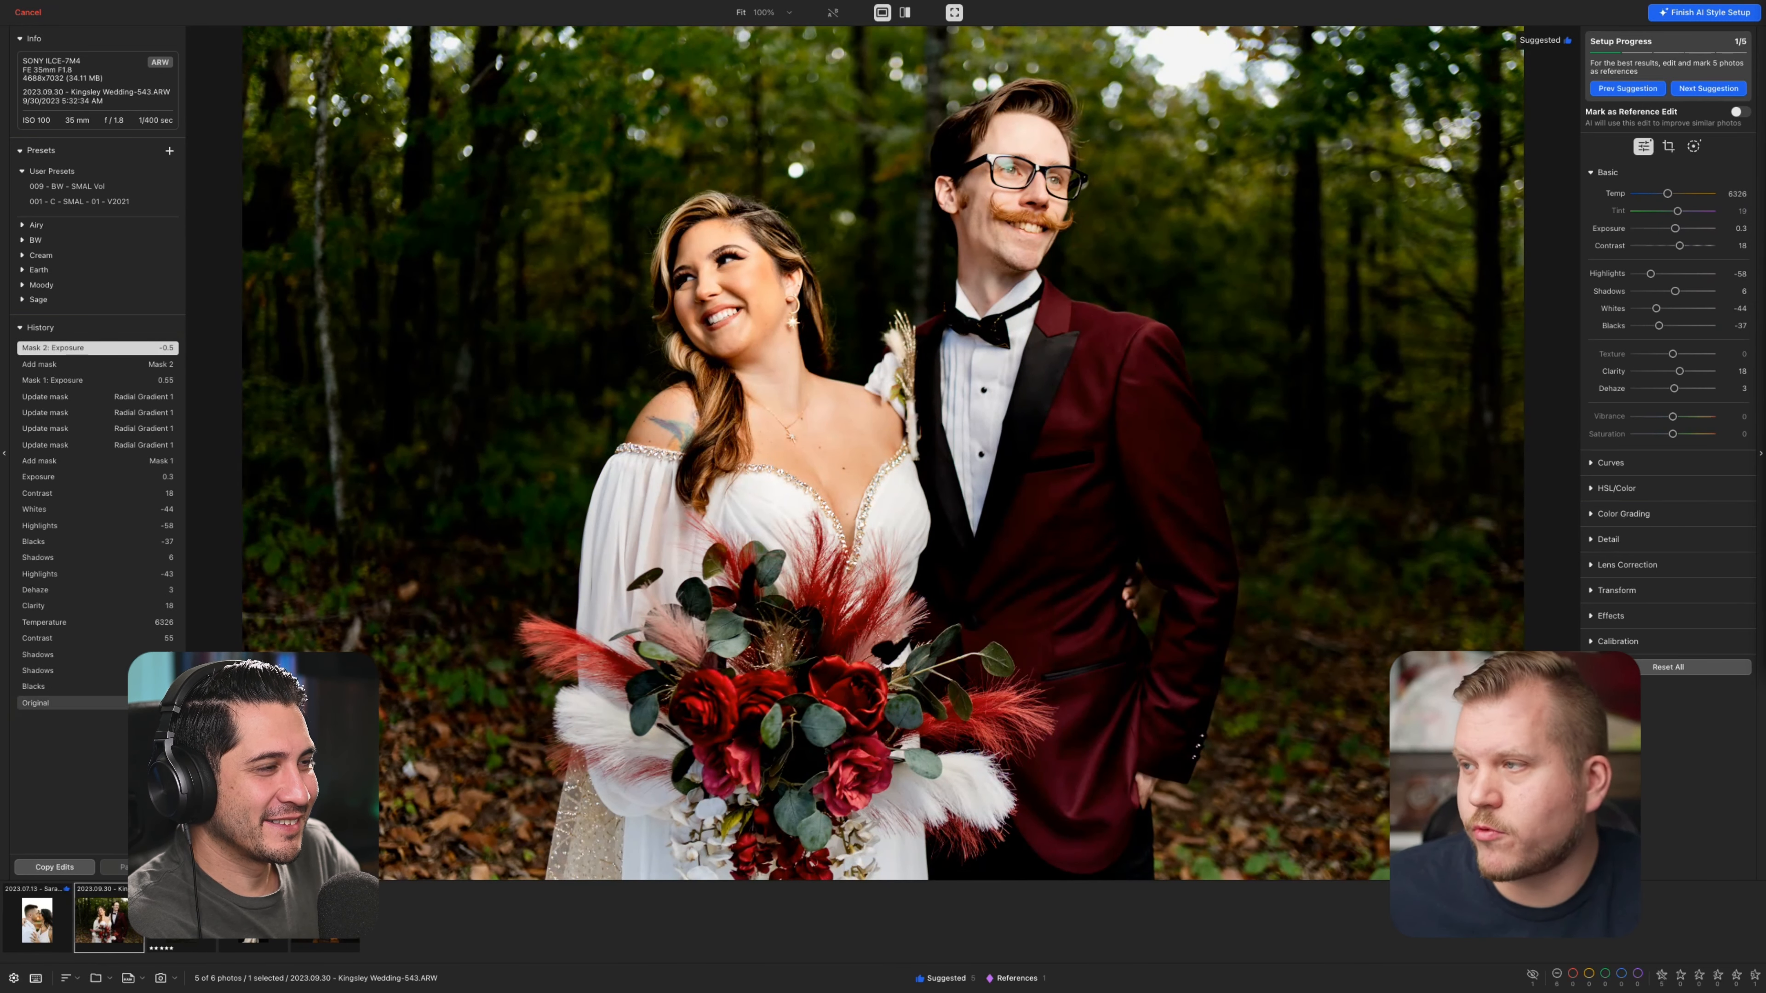
pyautogui.click(70, 703)
pyautogui.click(98, 347)
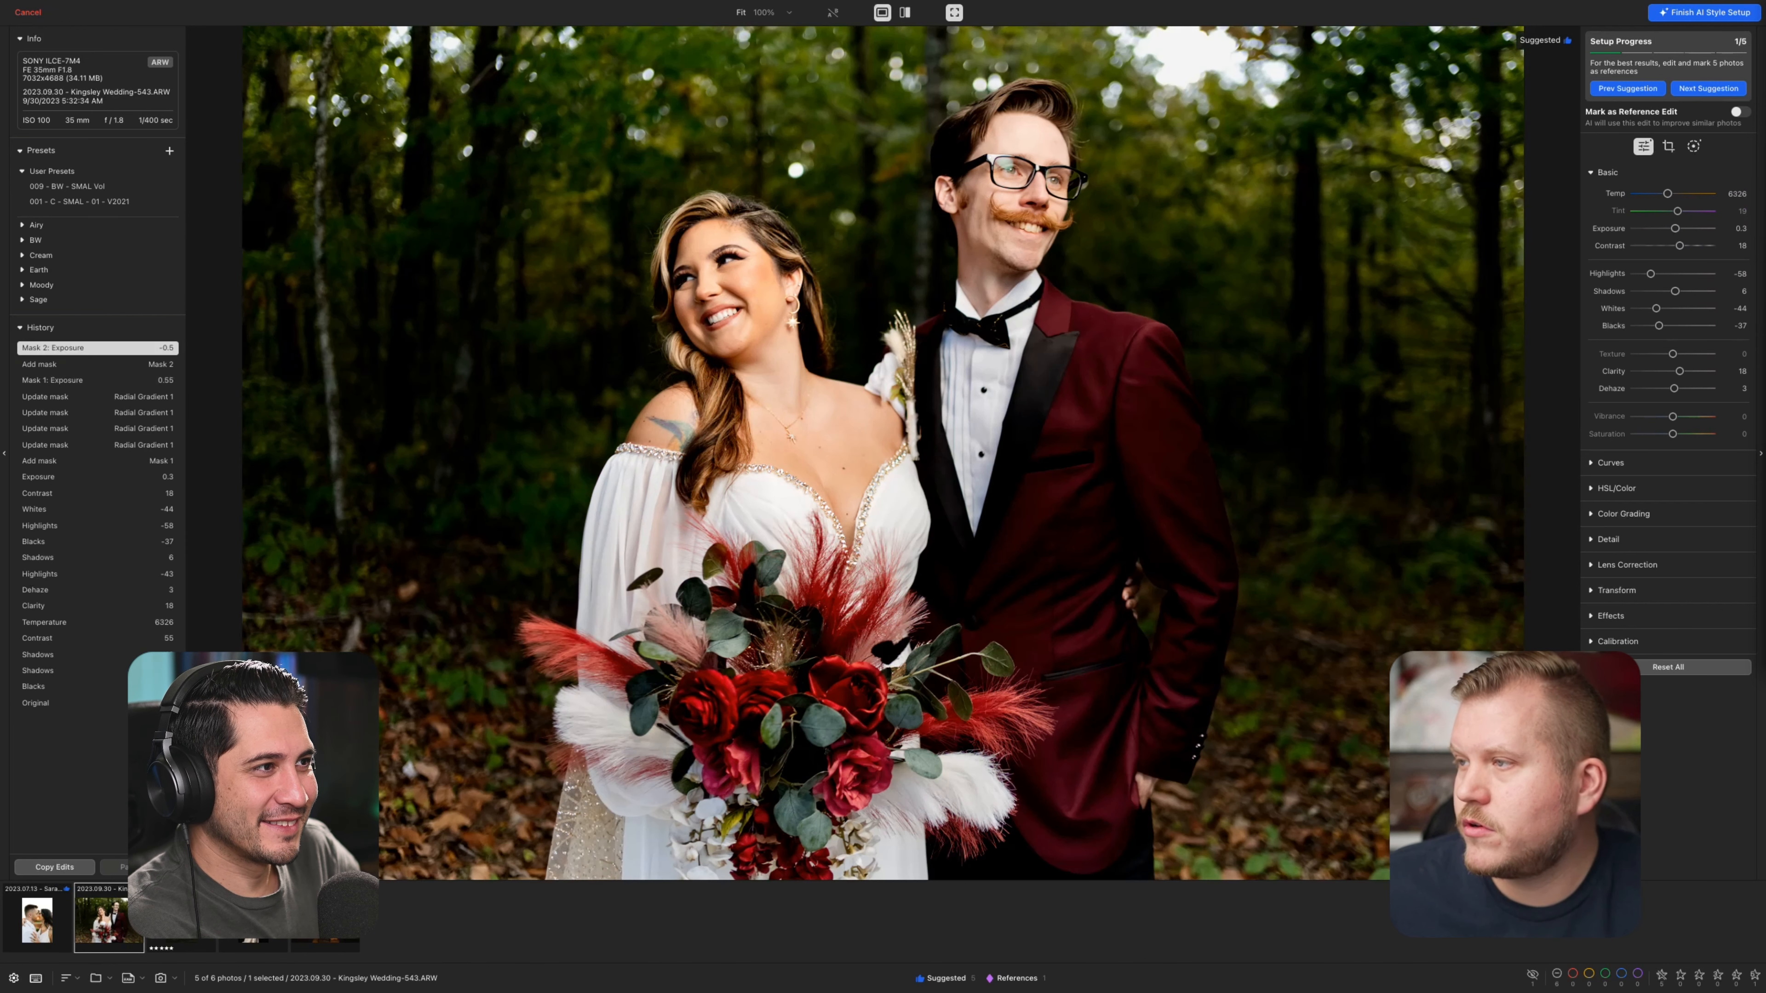
# Review the flowing-veil, sunset and fireplace couple photos in turn, and return to the forest couple photo
pyautogui.press('Right')
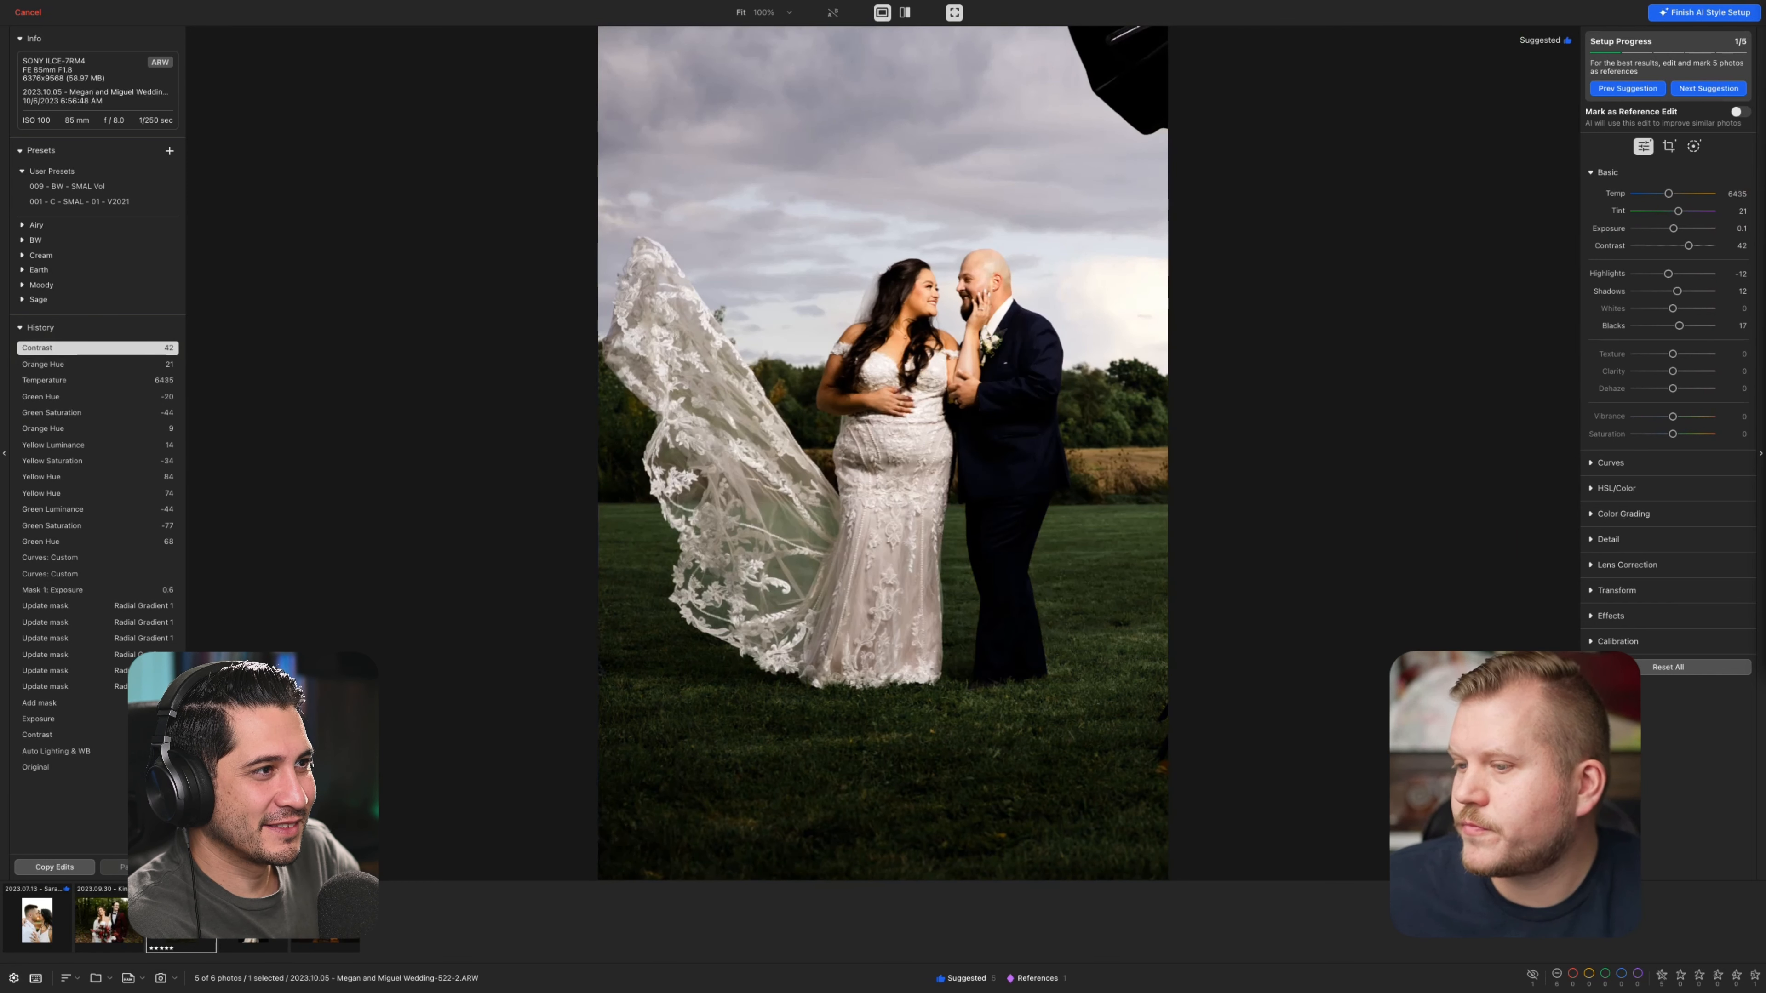
pyautogui.press('Right')
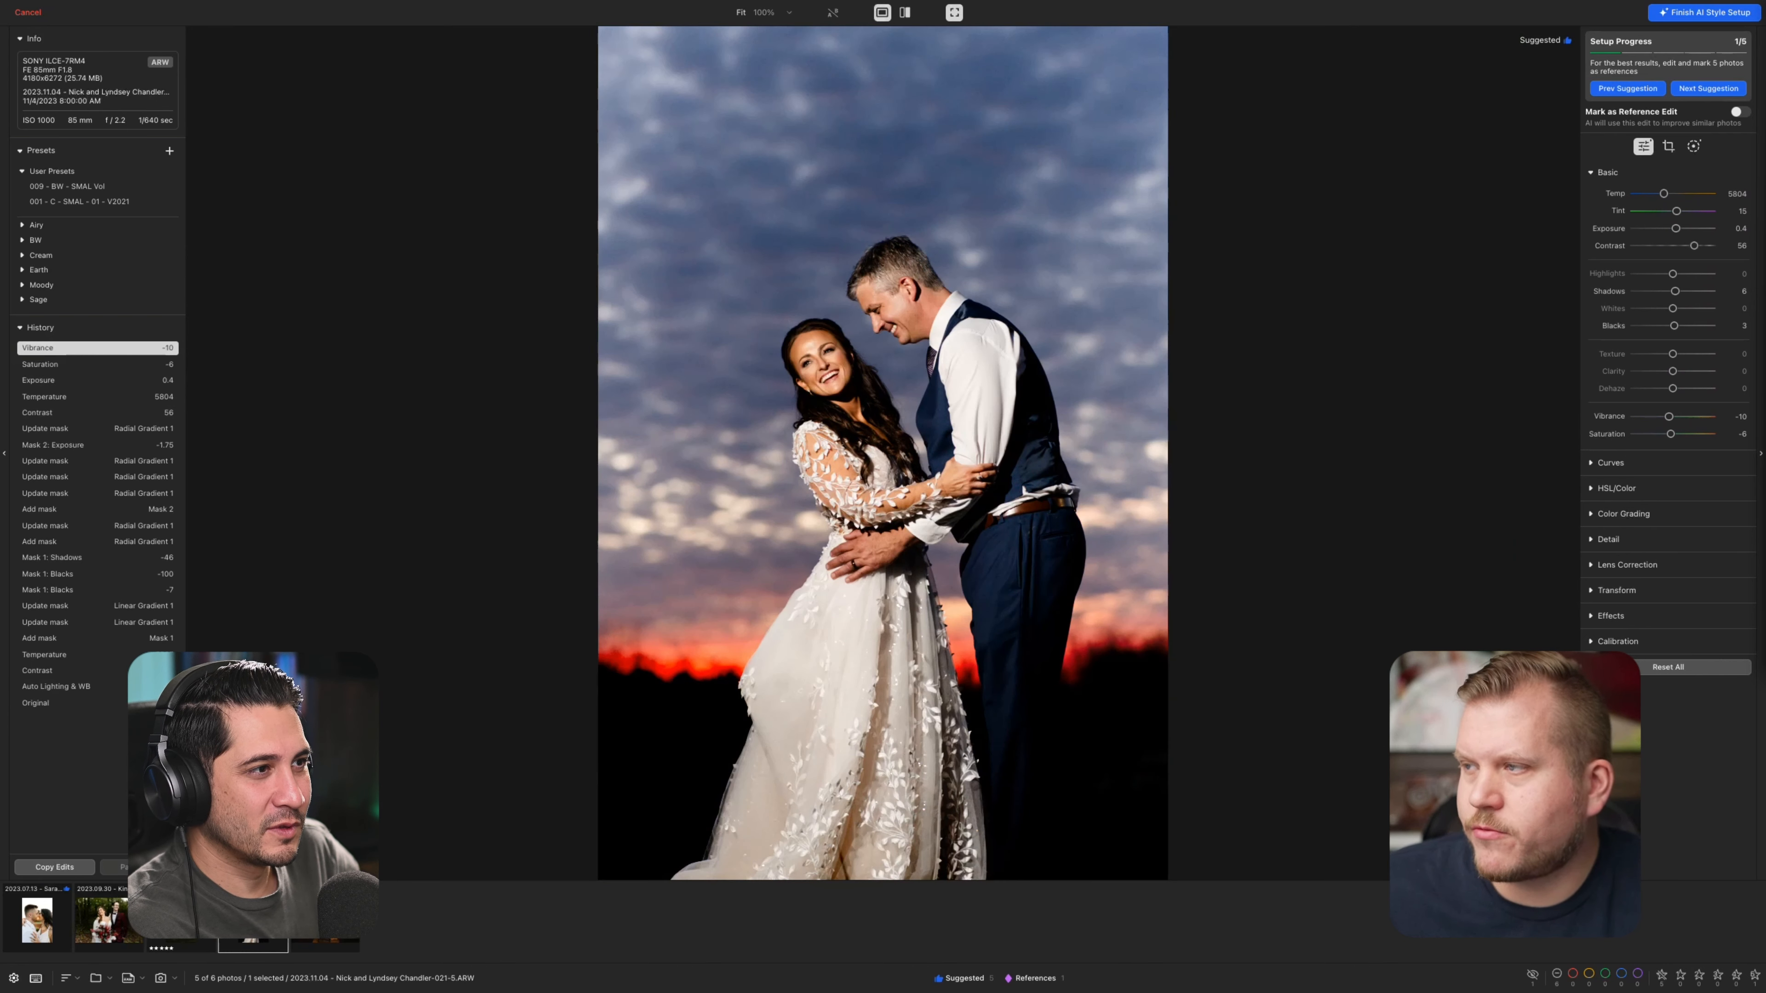
pyautogui.press('Right')
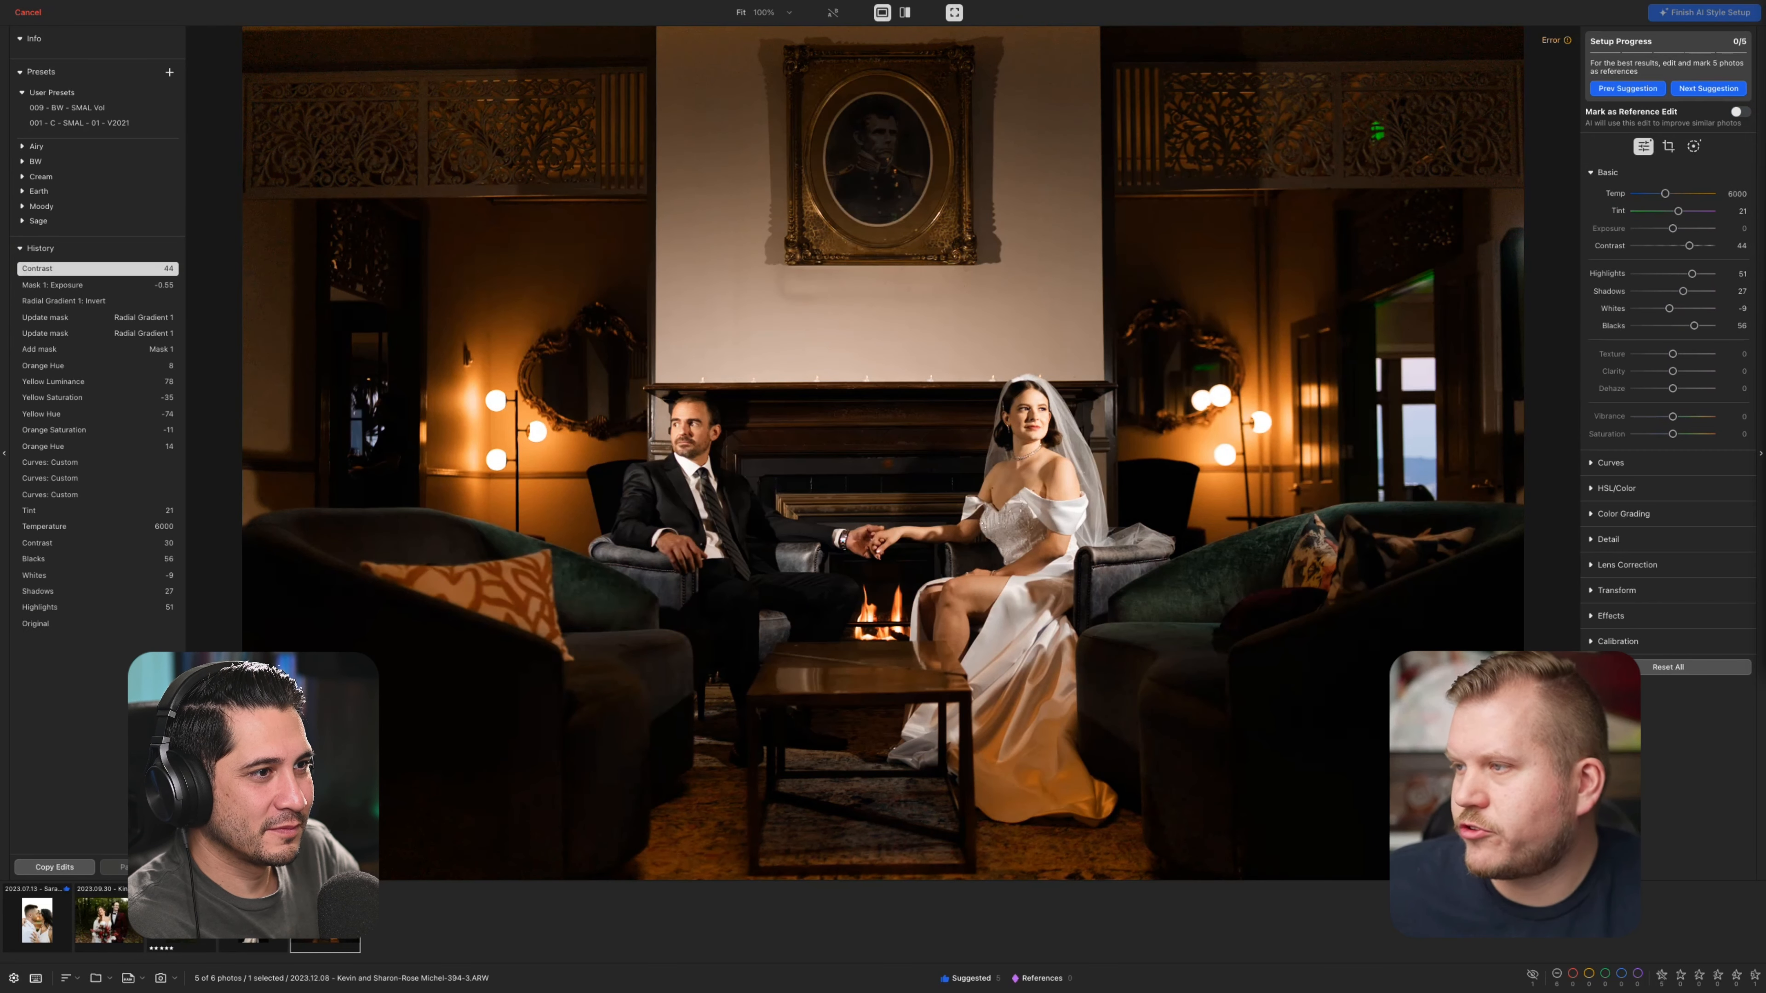
pyautogui.press('Left')
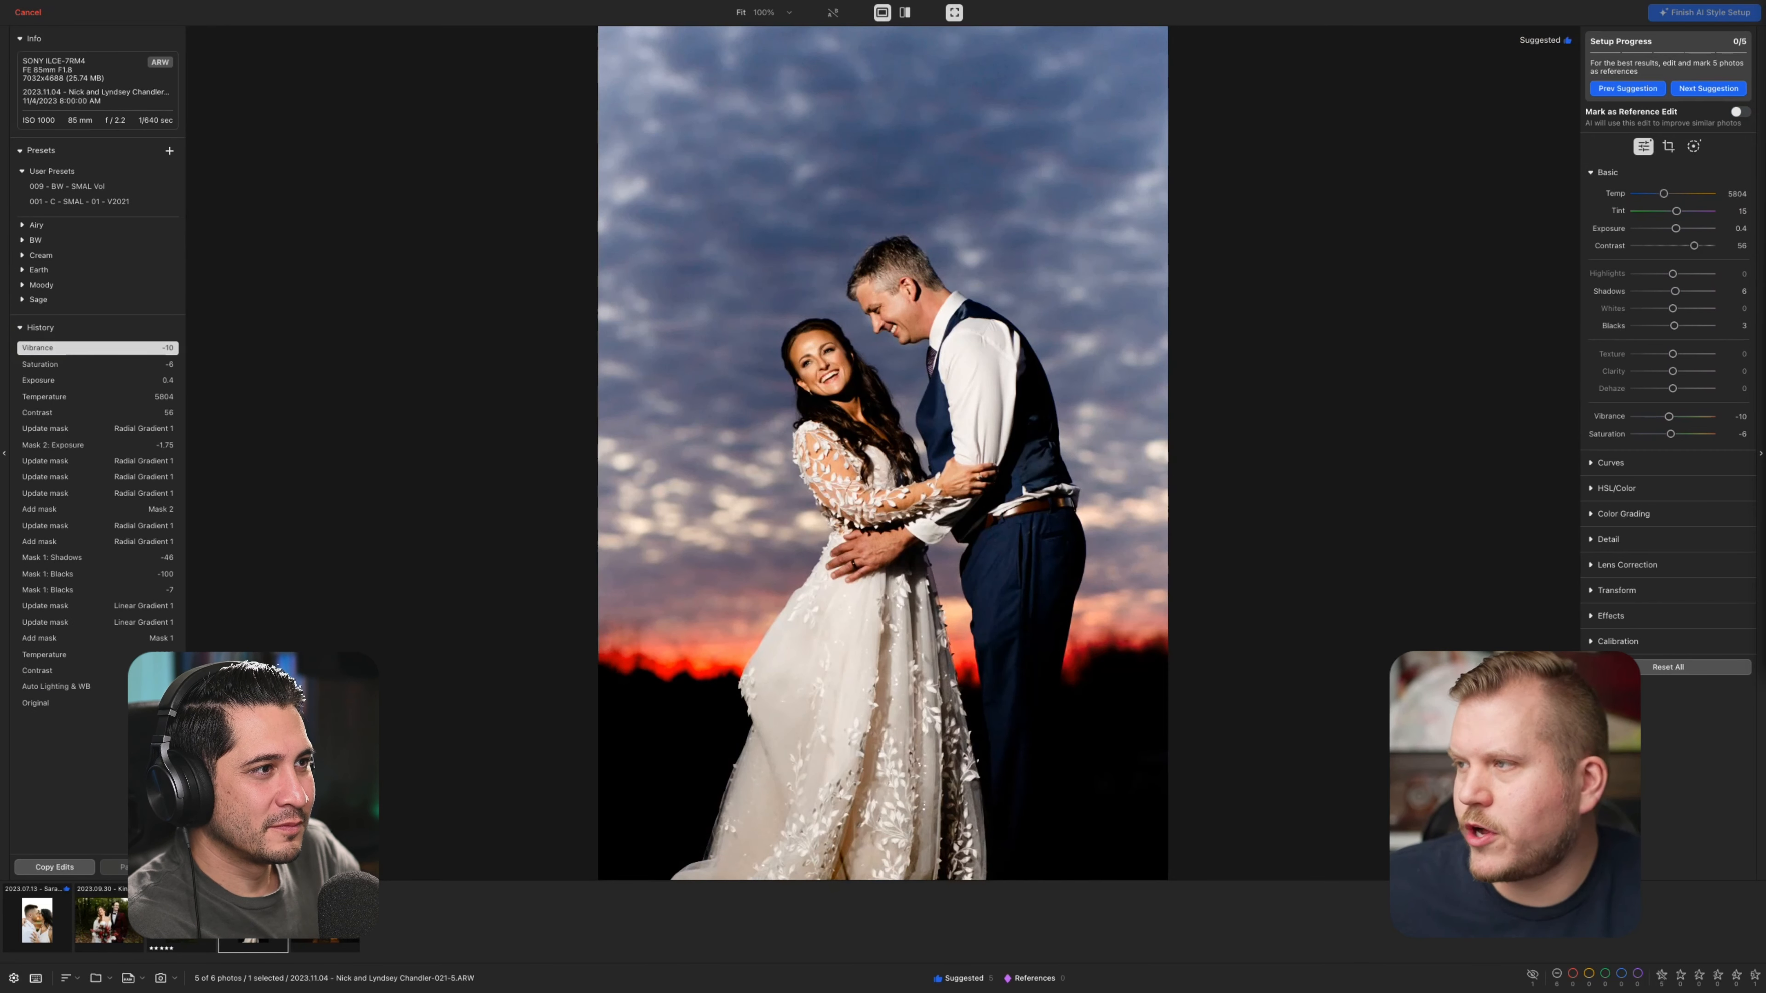
pyautogui.press('Left')
pyautogui.press('Left')
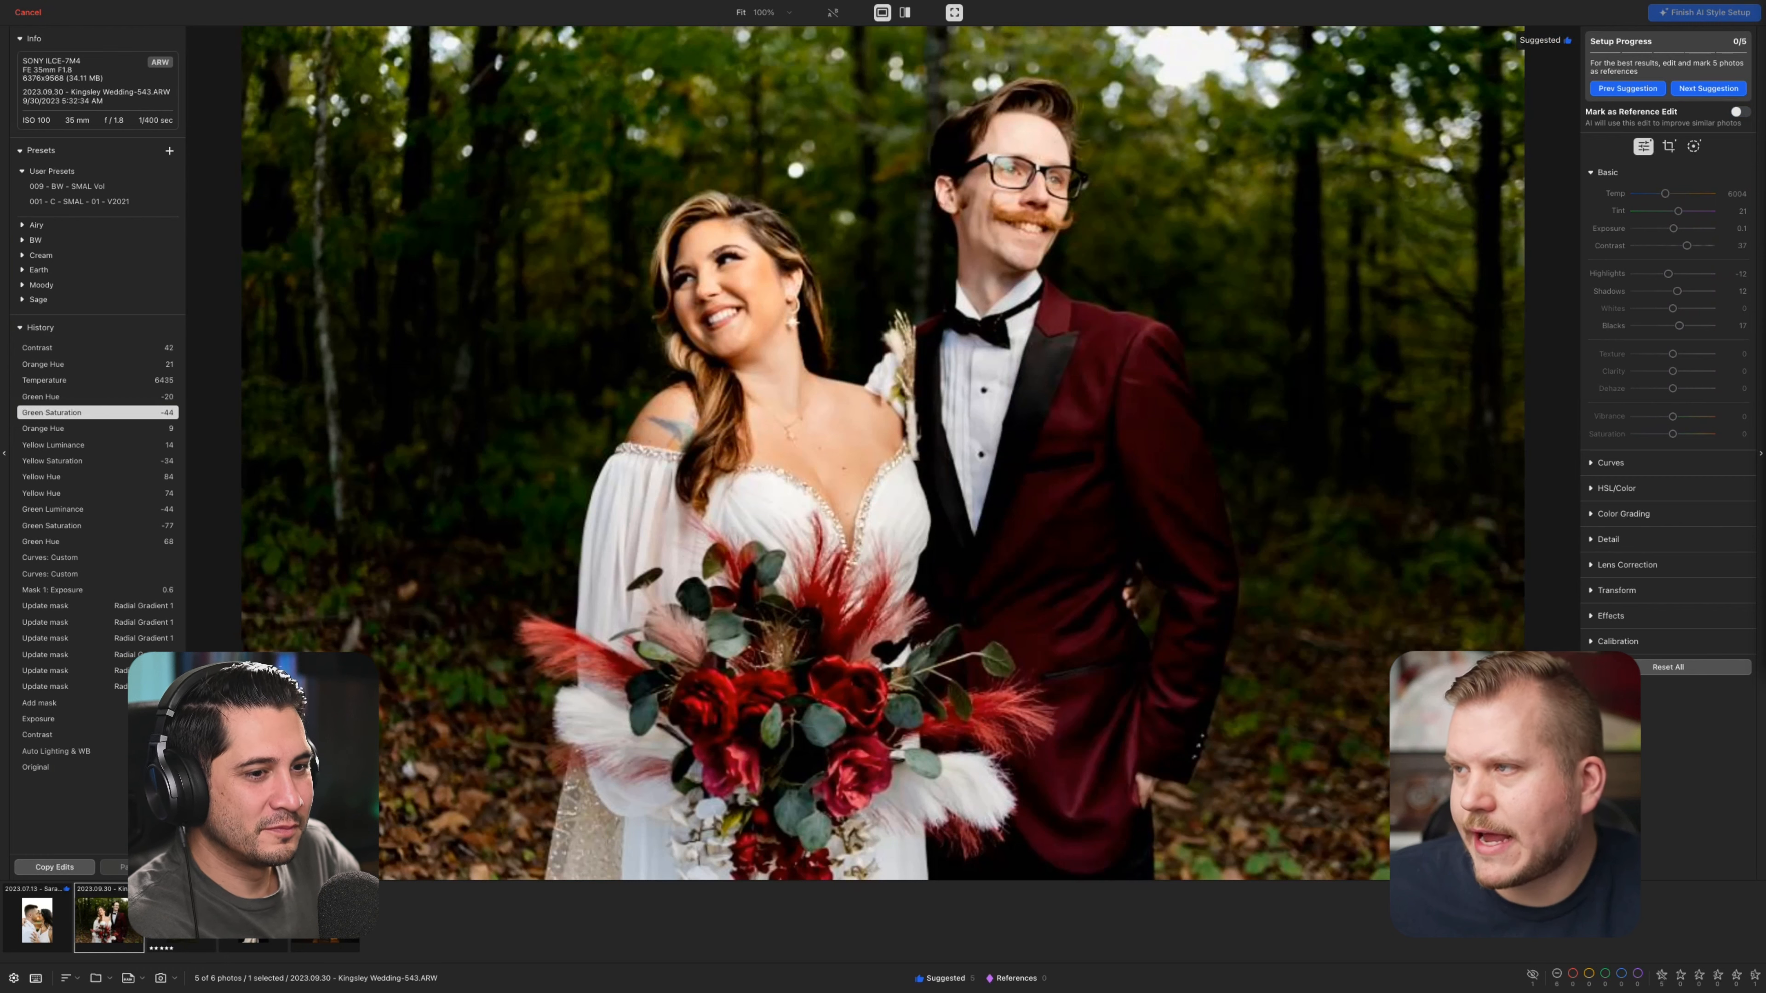